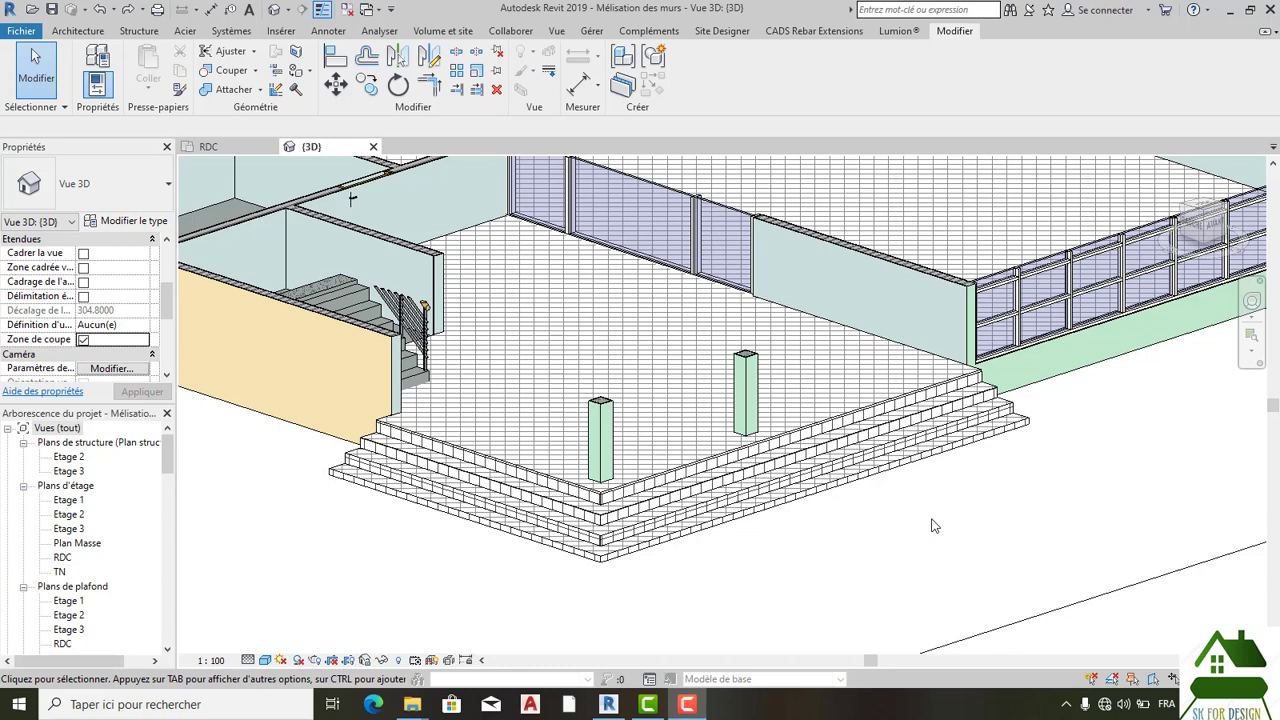
Step: Examine the tiled floor and the entrance steps in the 3D view and in the RDC floor plan
scroll(937, 525, "down", 1)
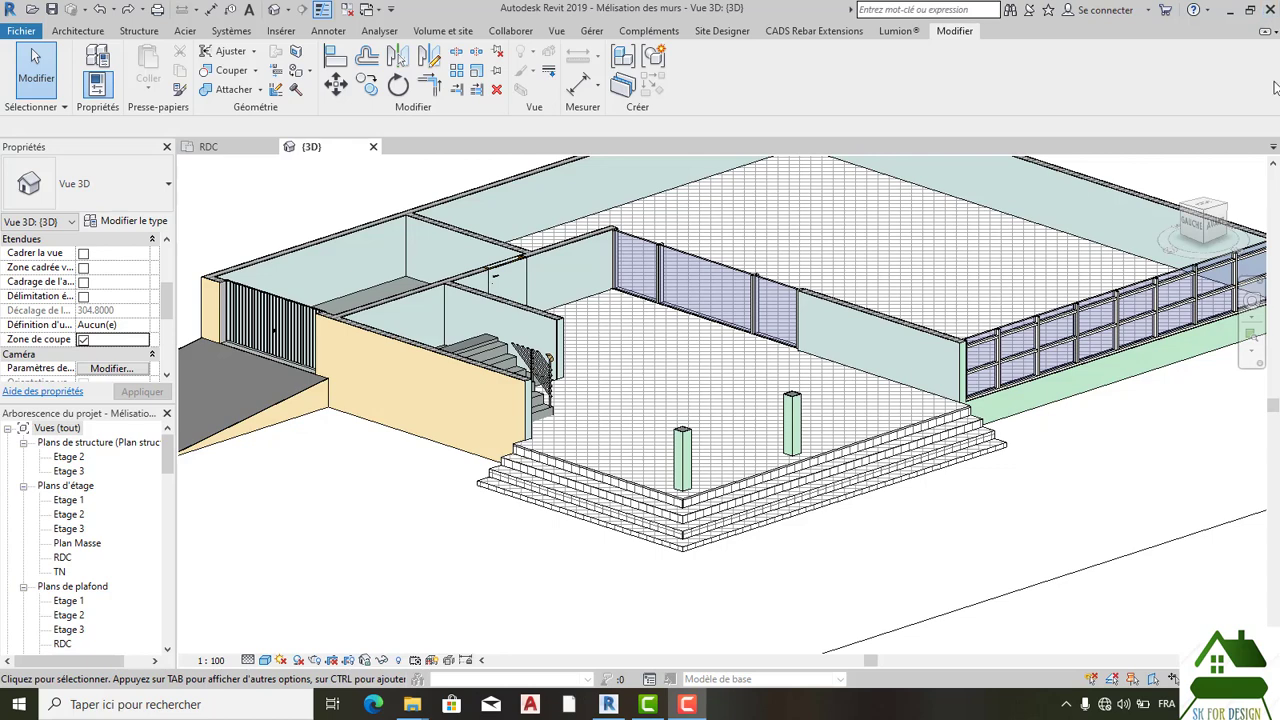
scroll(1093, 340, "up", 3)
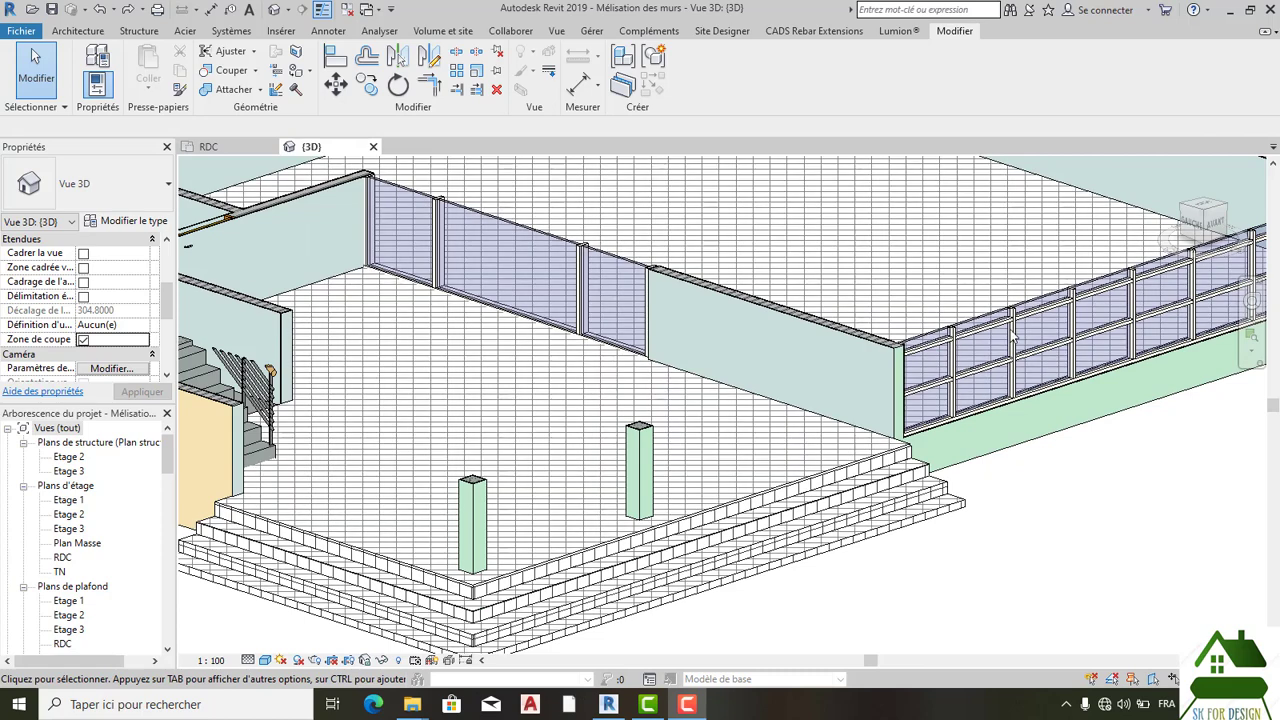
scroll(980, 373, "down", 4)
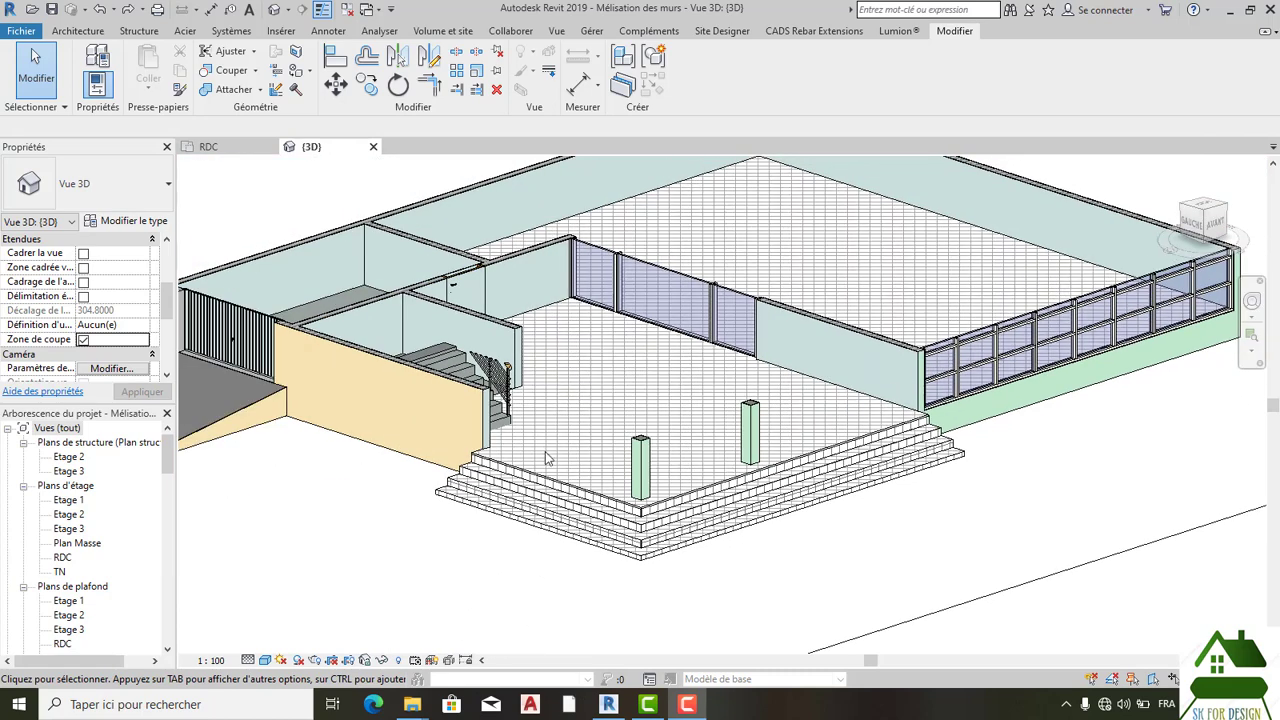
scroll(576, 500, "up", 2)
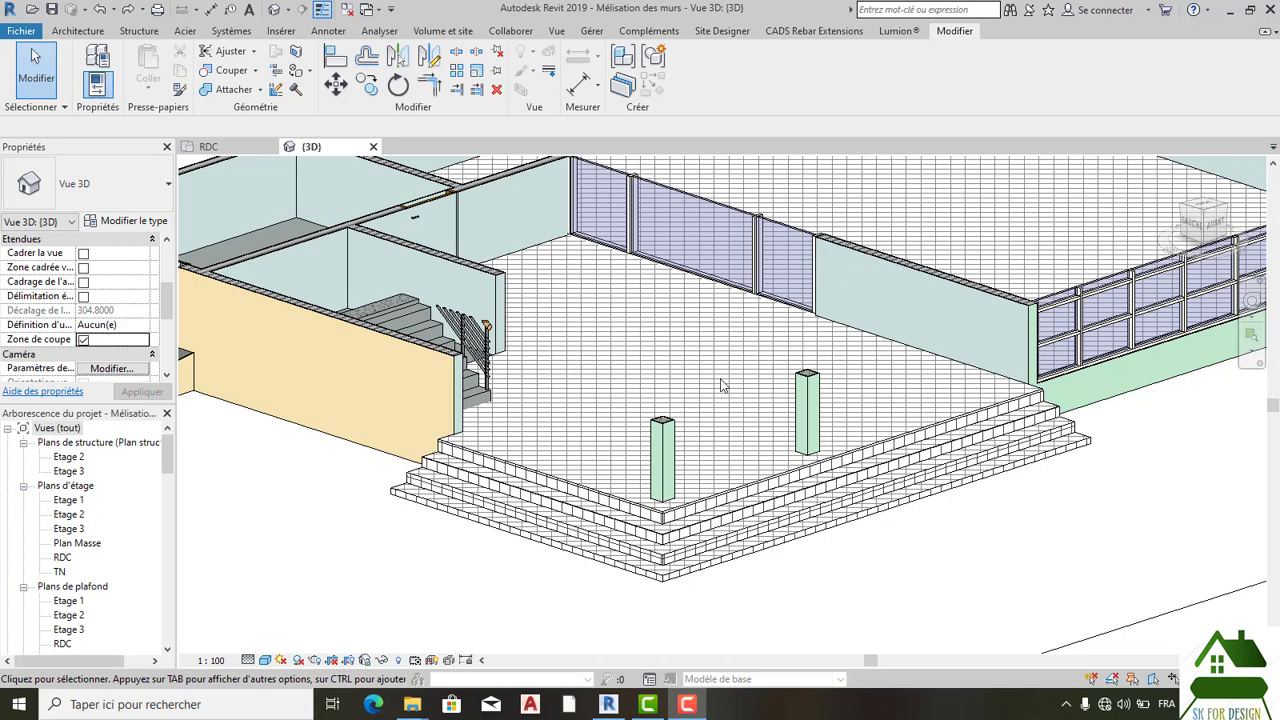
left_click(235, 147)
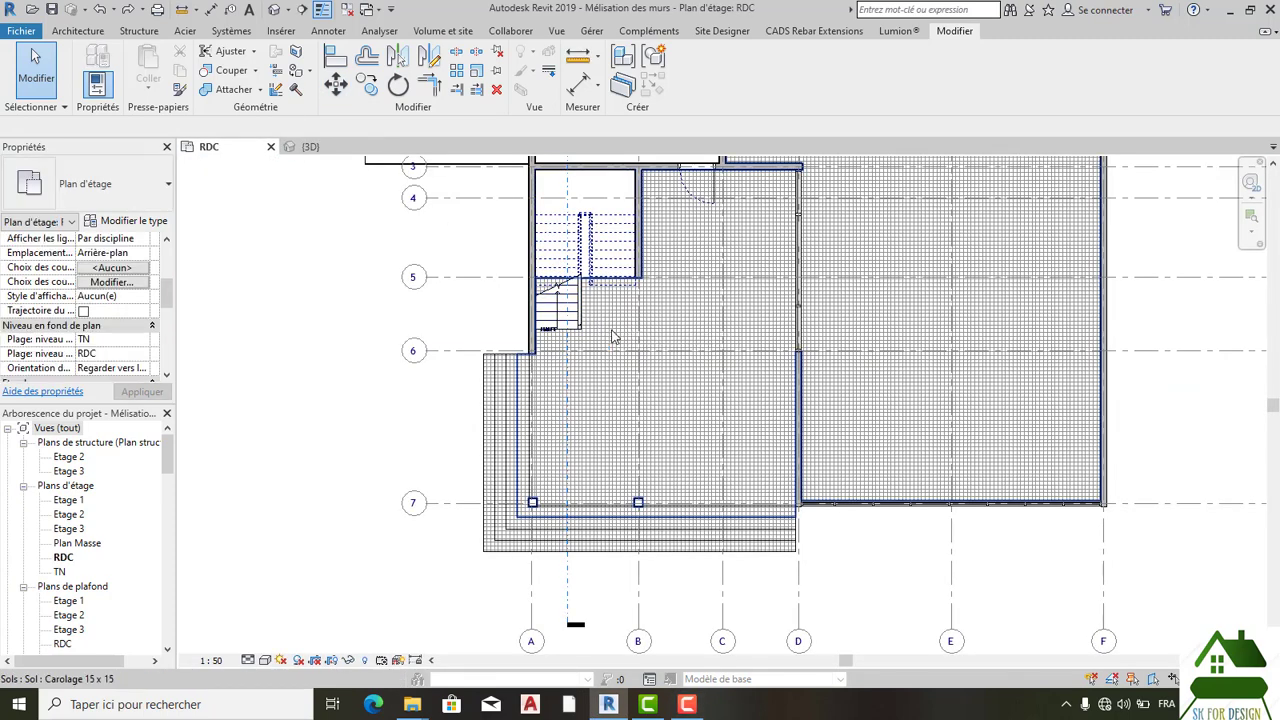
scroll(614, 336, "up", 3)
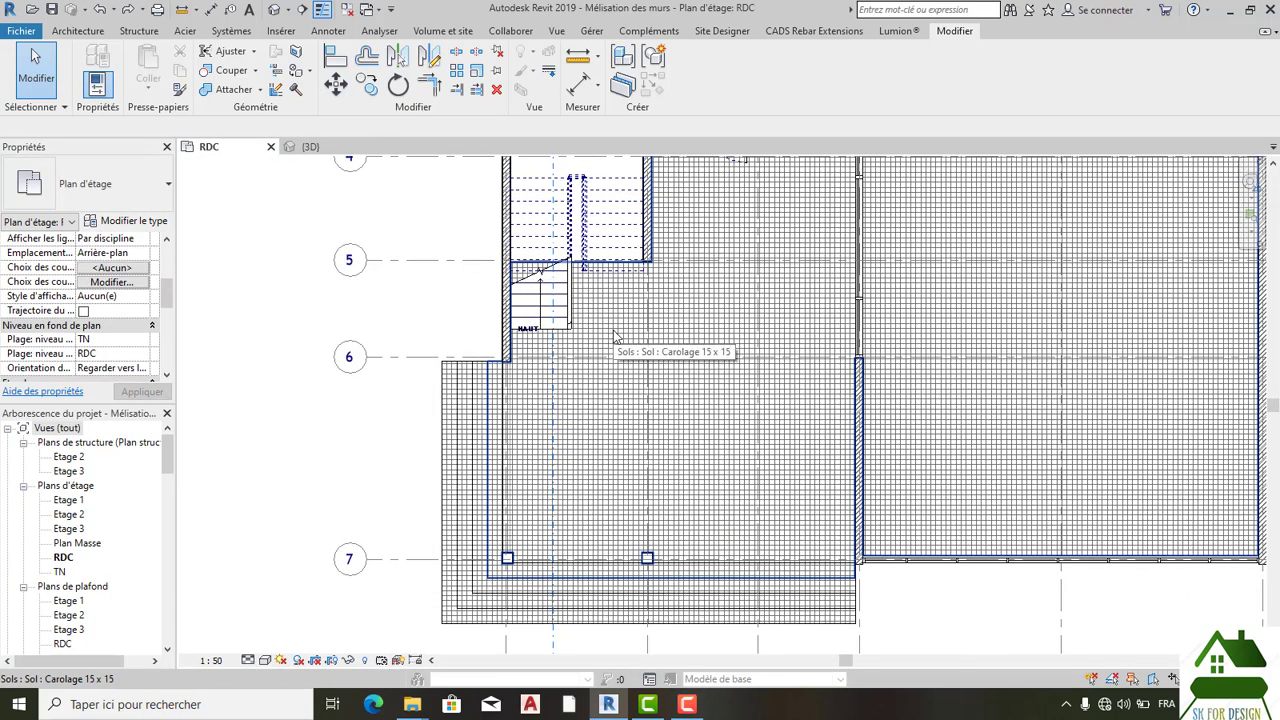
scroll(620, 333, "down", 1)
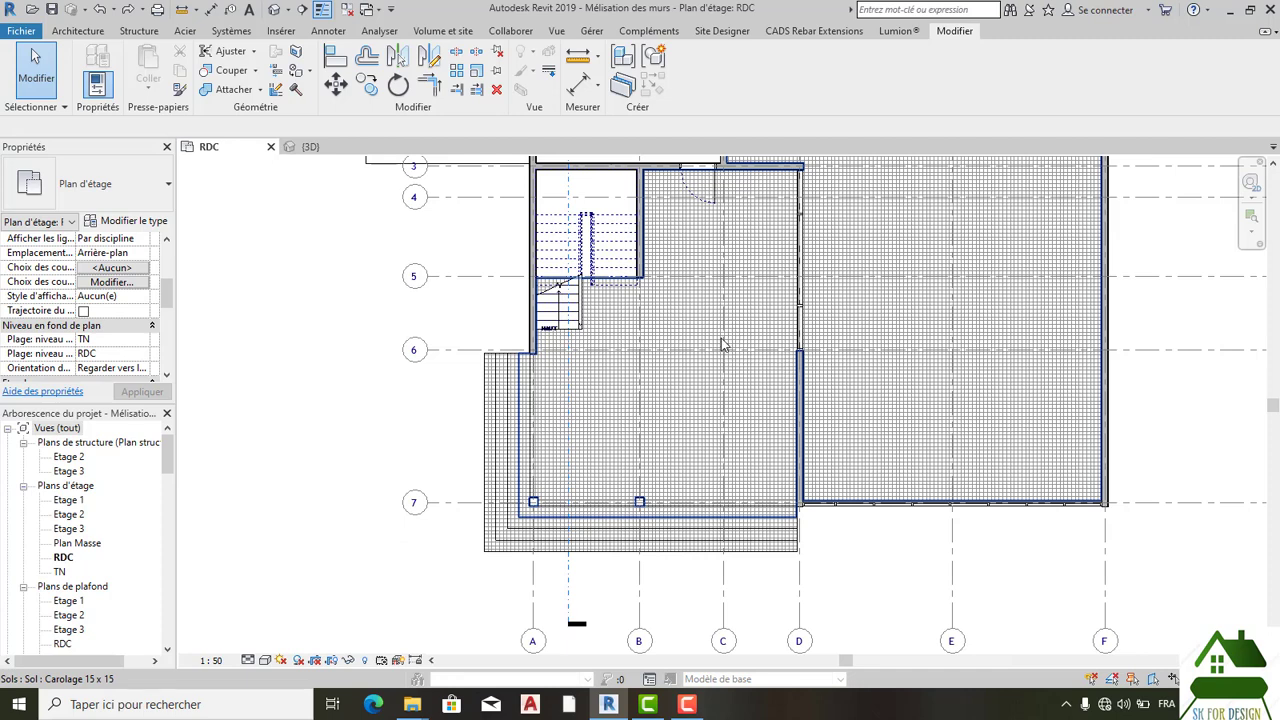
scroll(724, 345, "down", 1)
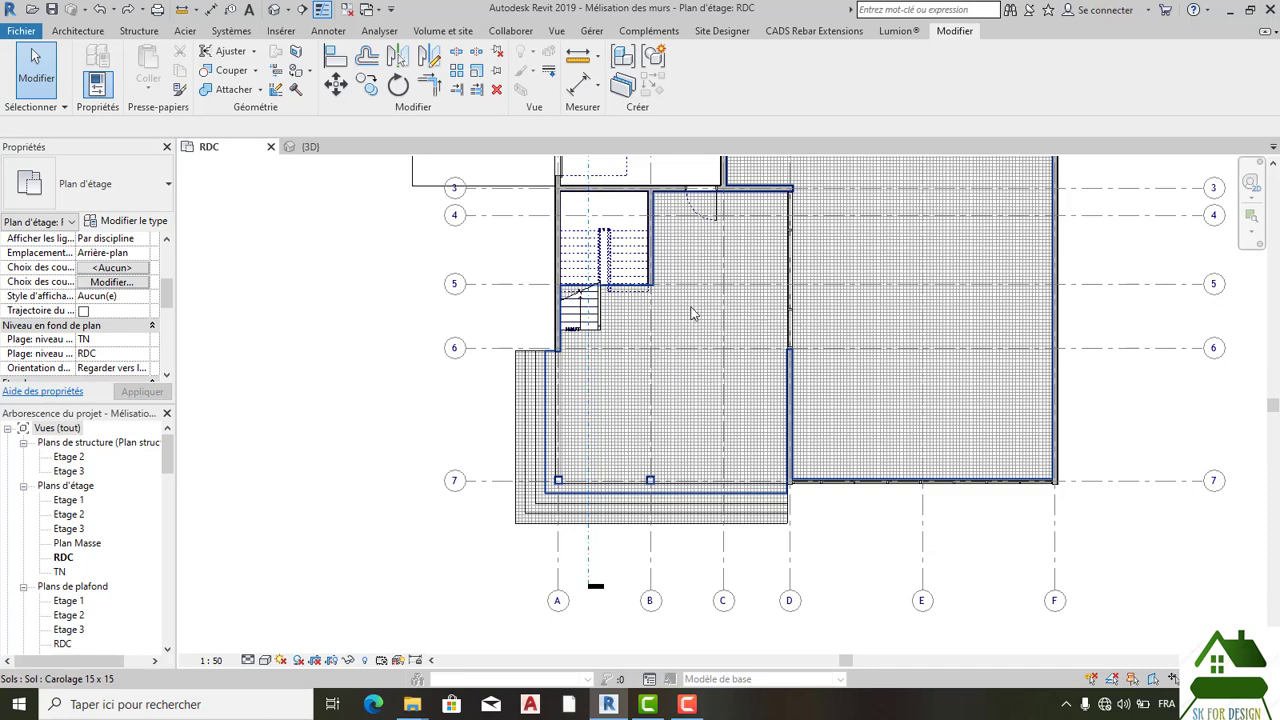
scroll(693, 319, "up", 1)
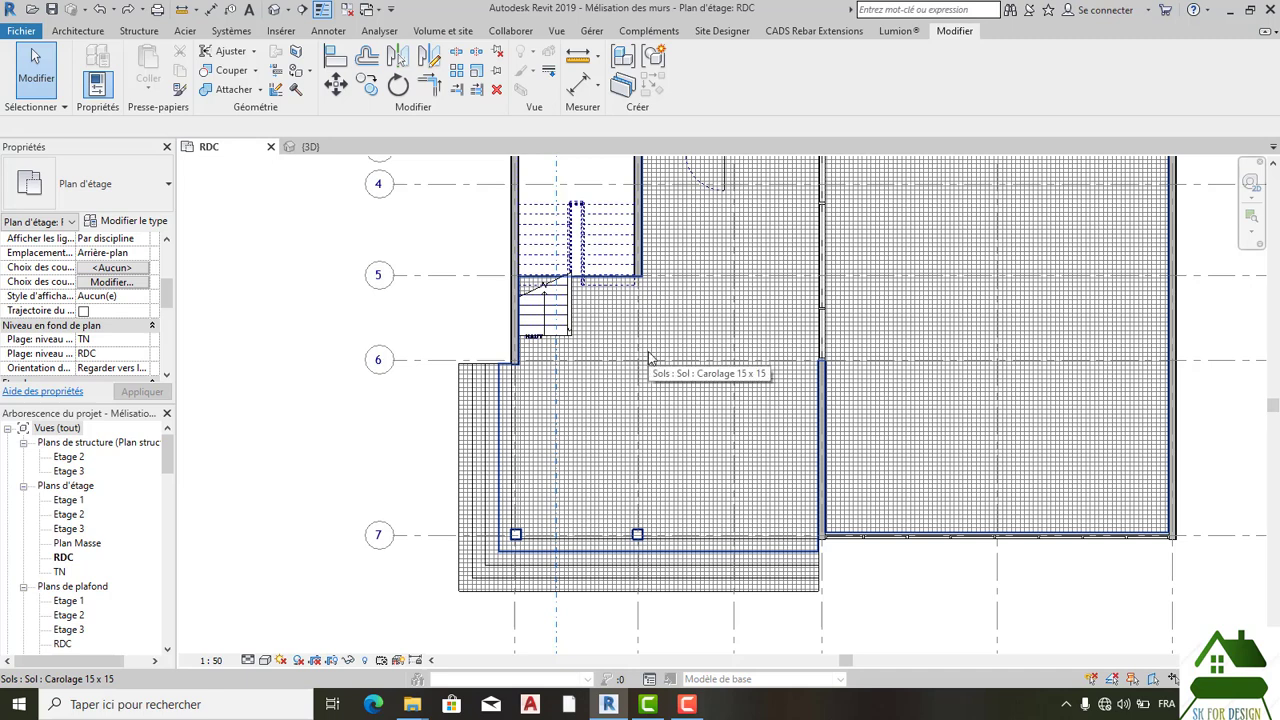
scroll(622, 364, "down", 1)
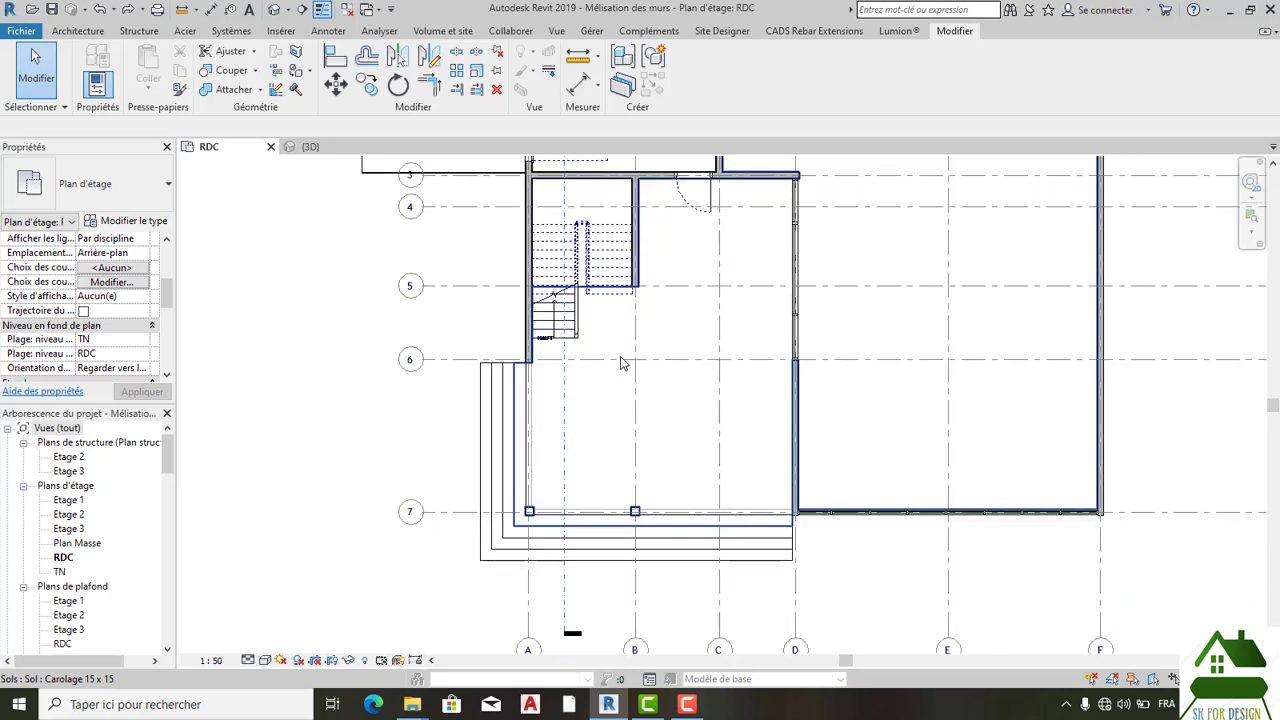
left_click(310, 147)
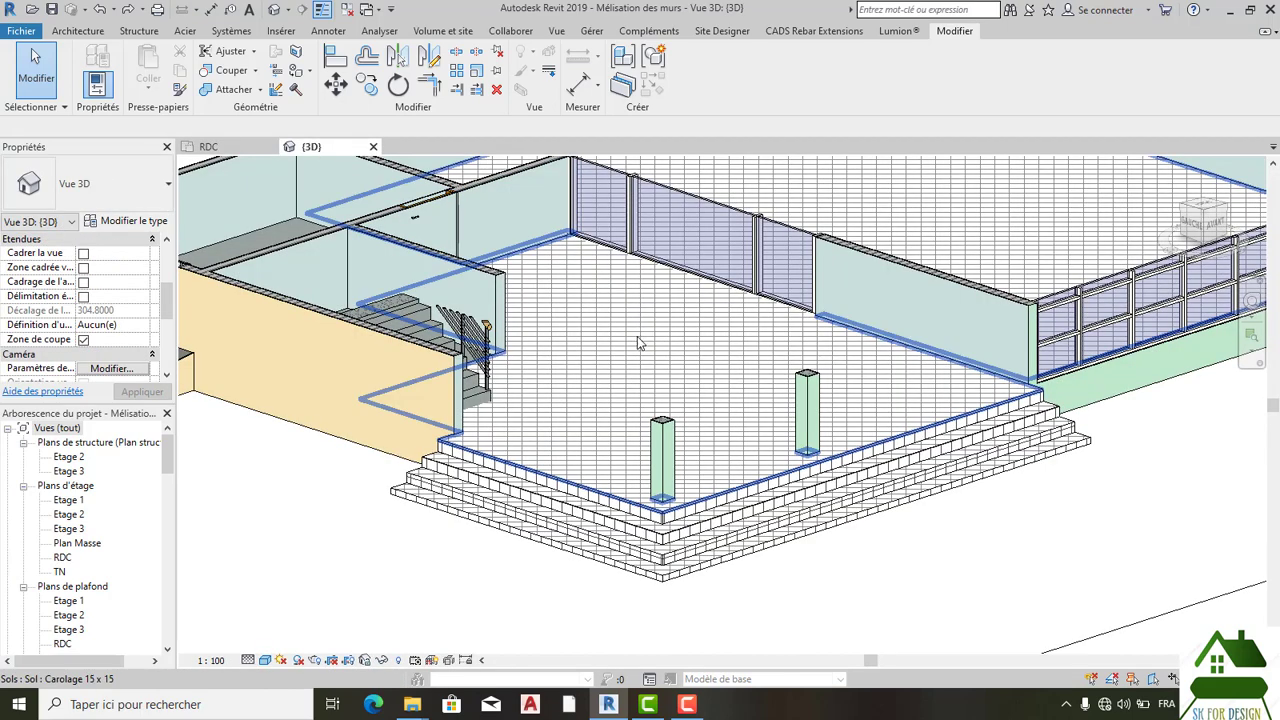
scroll(640, 345, "down", 2)
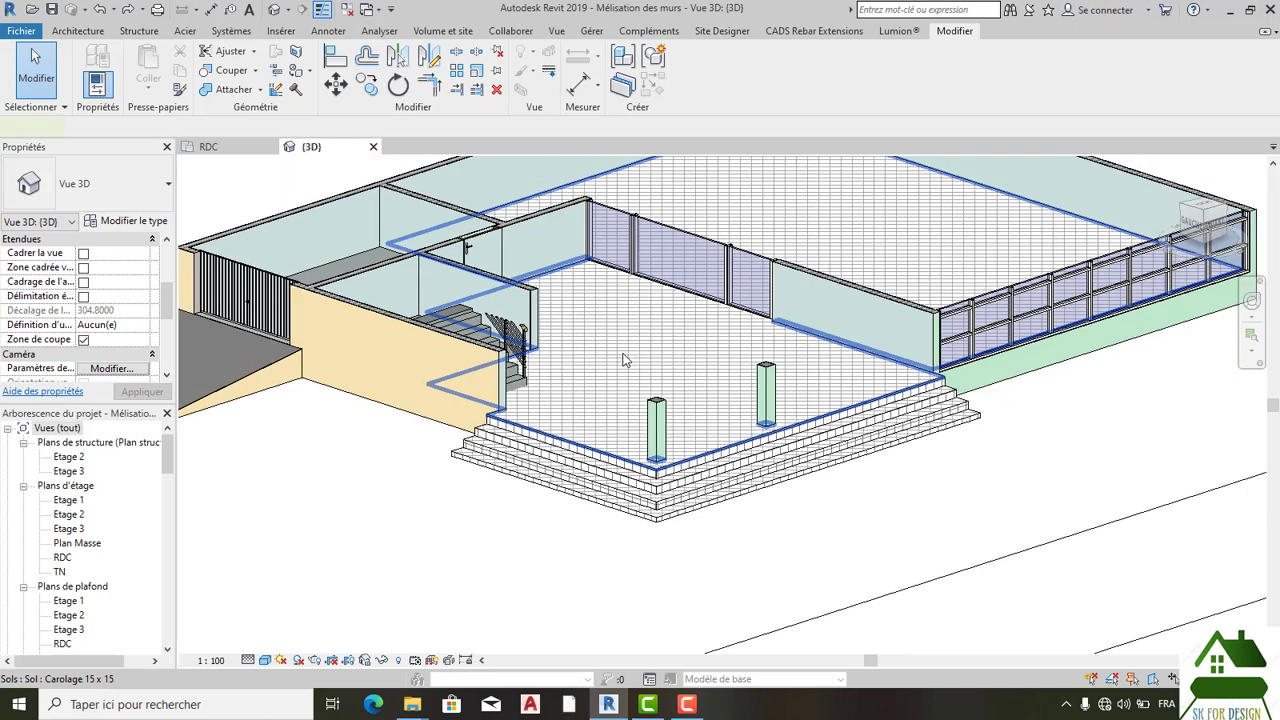
Step: Open the material of the Finition 2 layer in the Carolage 15 x 15 floor type's structure
left_click(628, 363)
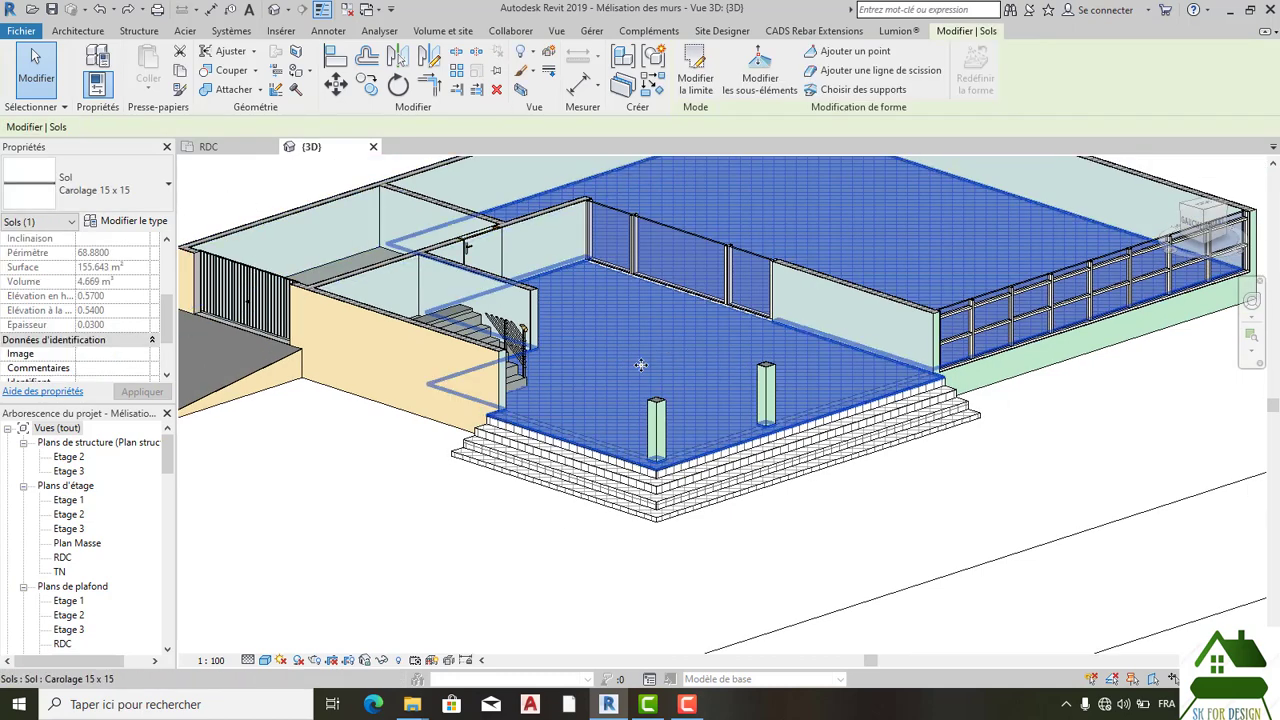
scroll(640, 365, "up", 2)
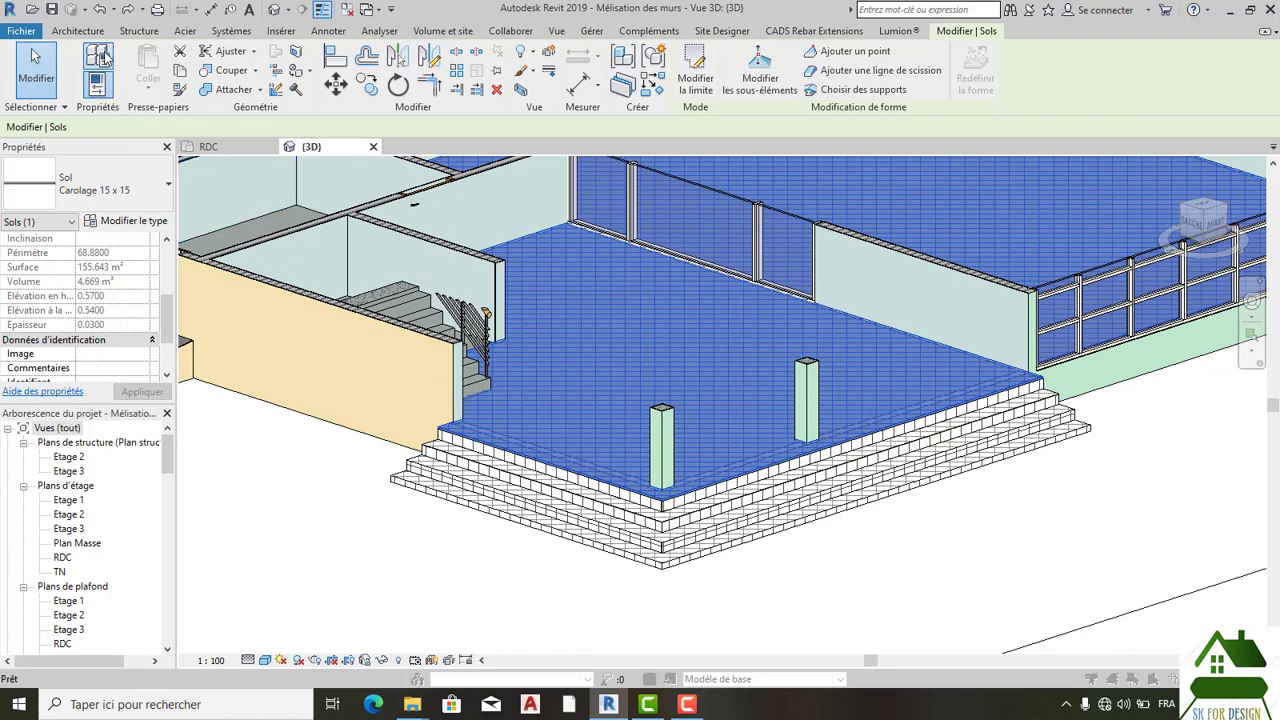
left_click(105, 58)
left_click(908, 362)
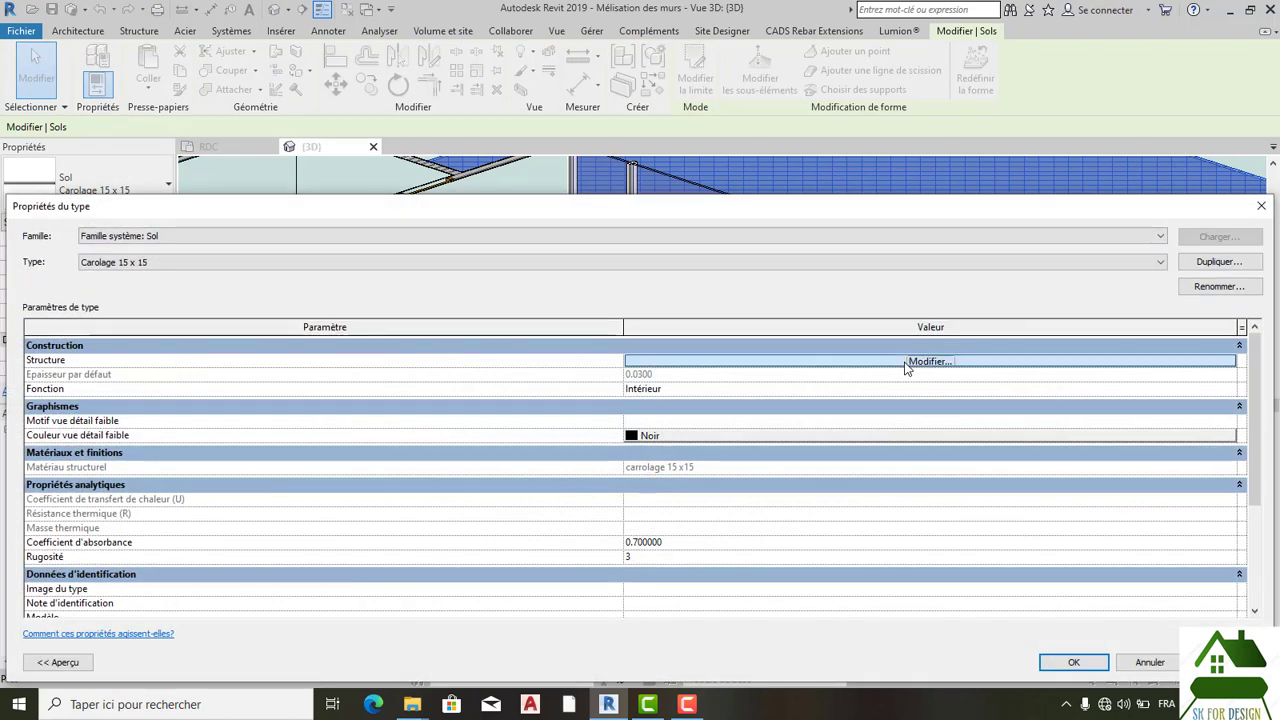
left_click(536, 360)
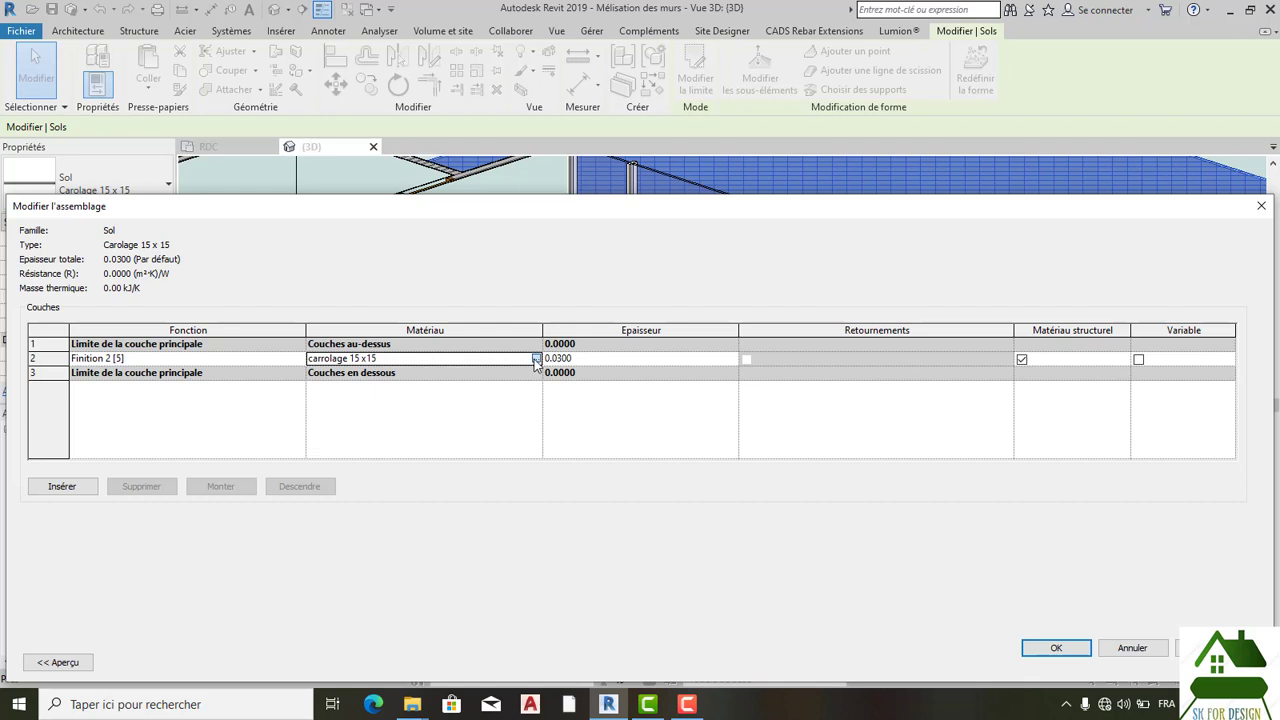
left_click(536, 359)
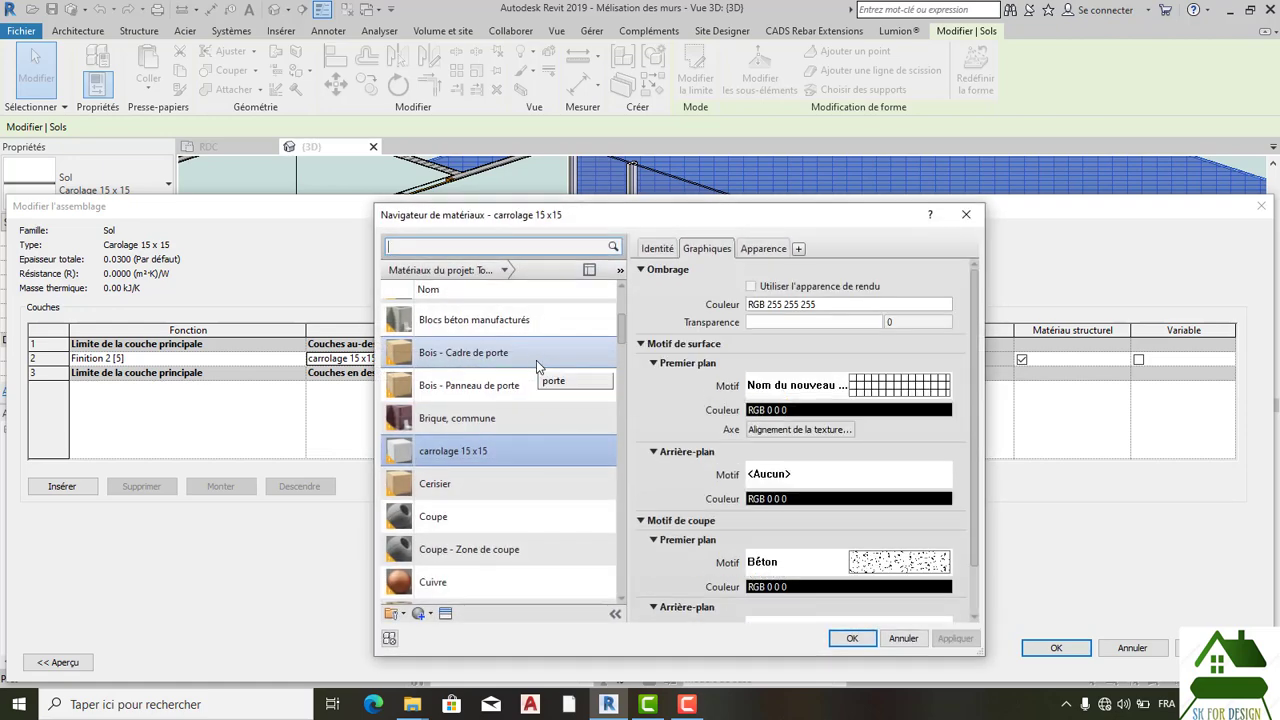
Step: Set the line angle of the material's foreground surface pattern to 45°, accept the material and floor type changes, and deselect the floor
left_click(860, 389)
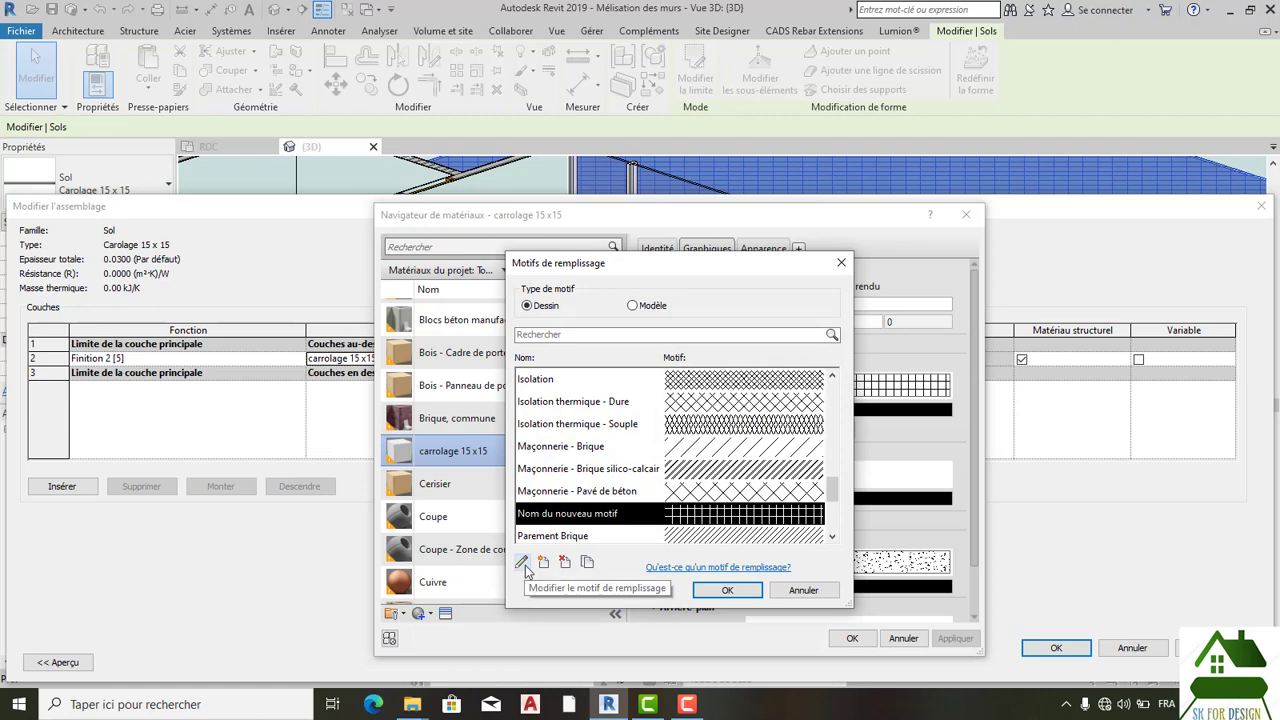
left_click(522, 563)
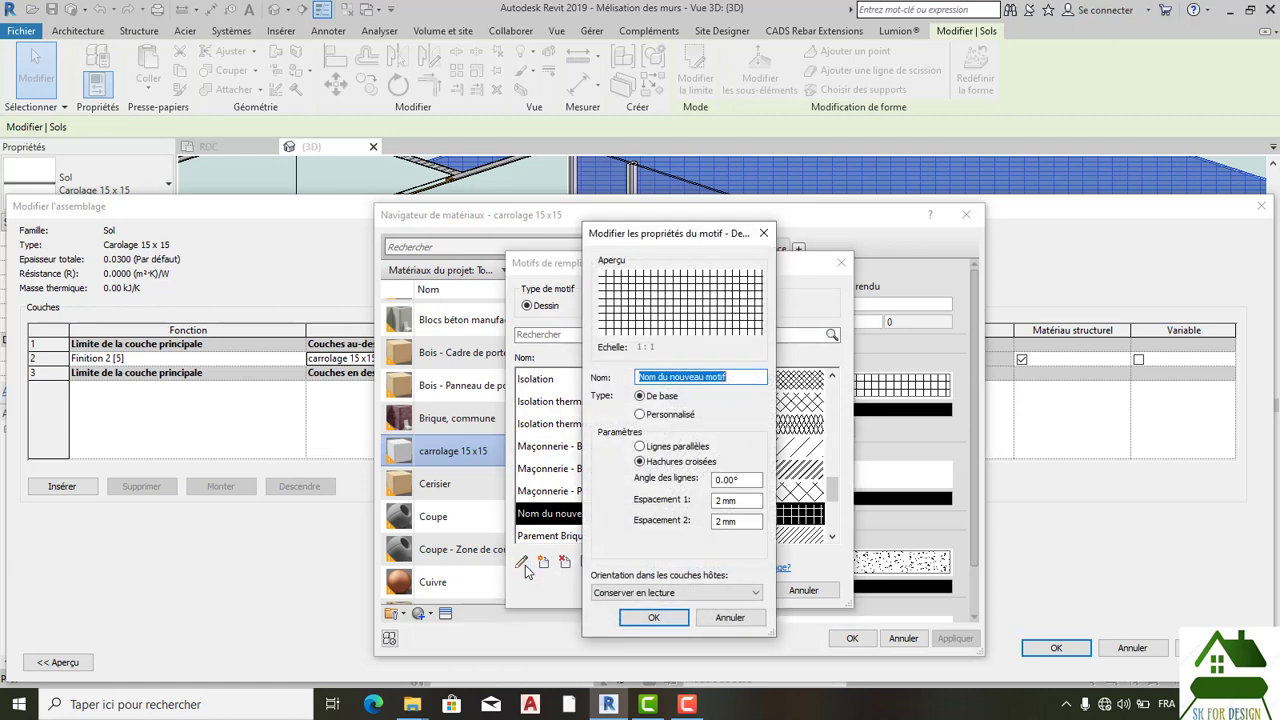
double_click(737, 480)
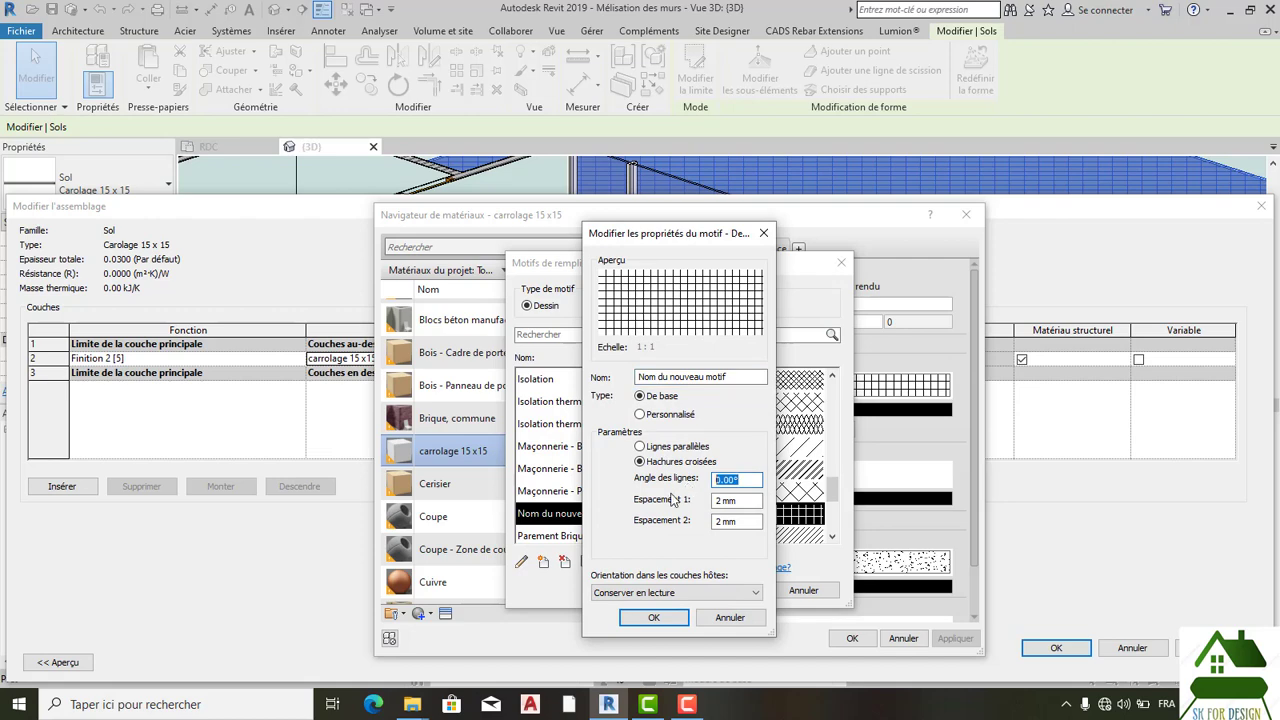
type("45")
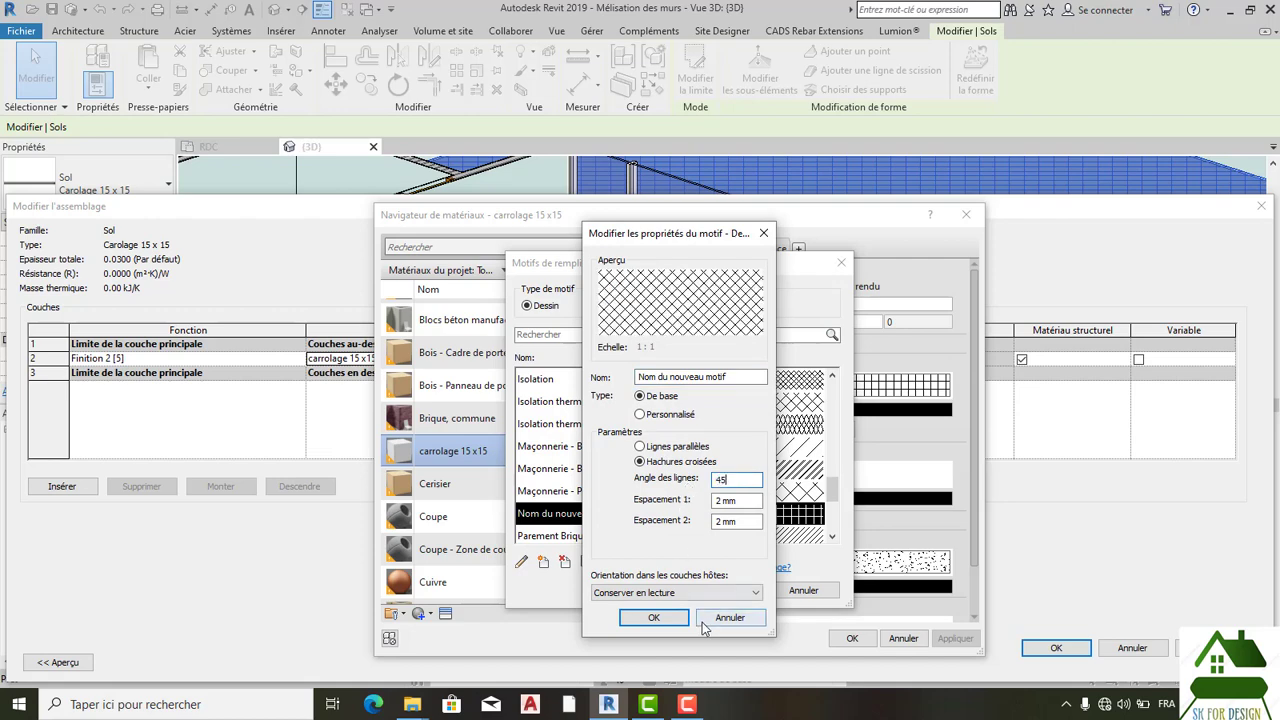
left_click(656, 619)
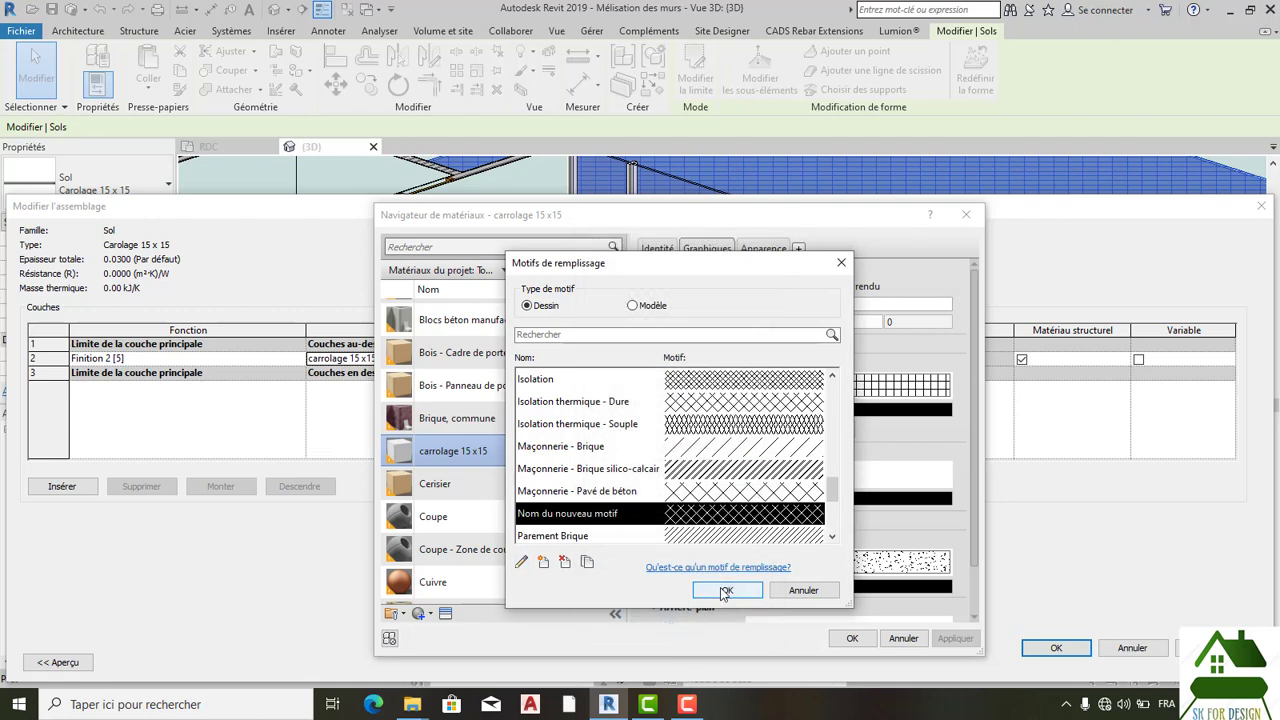
left_click(725, 591)
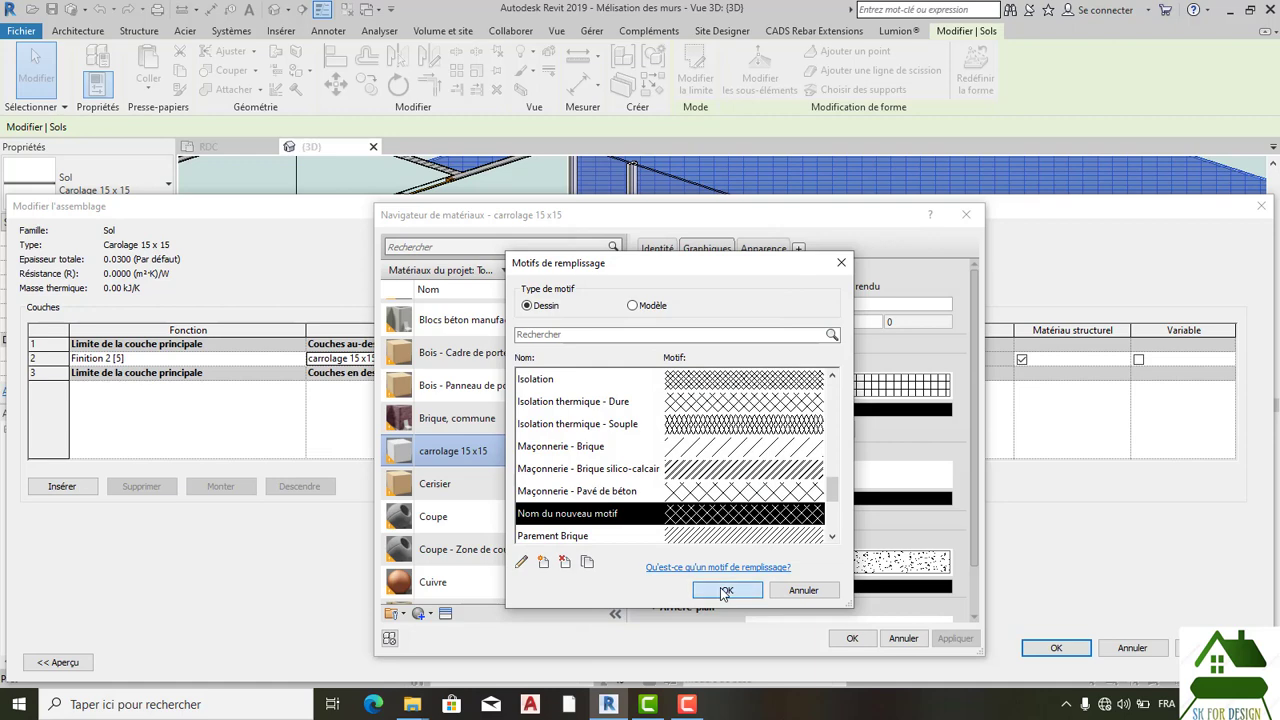
left_click(848, 636)
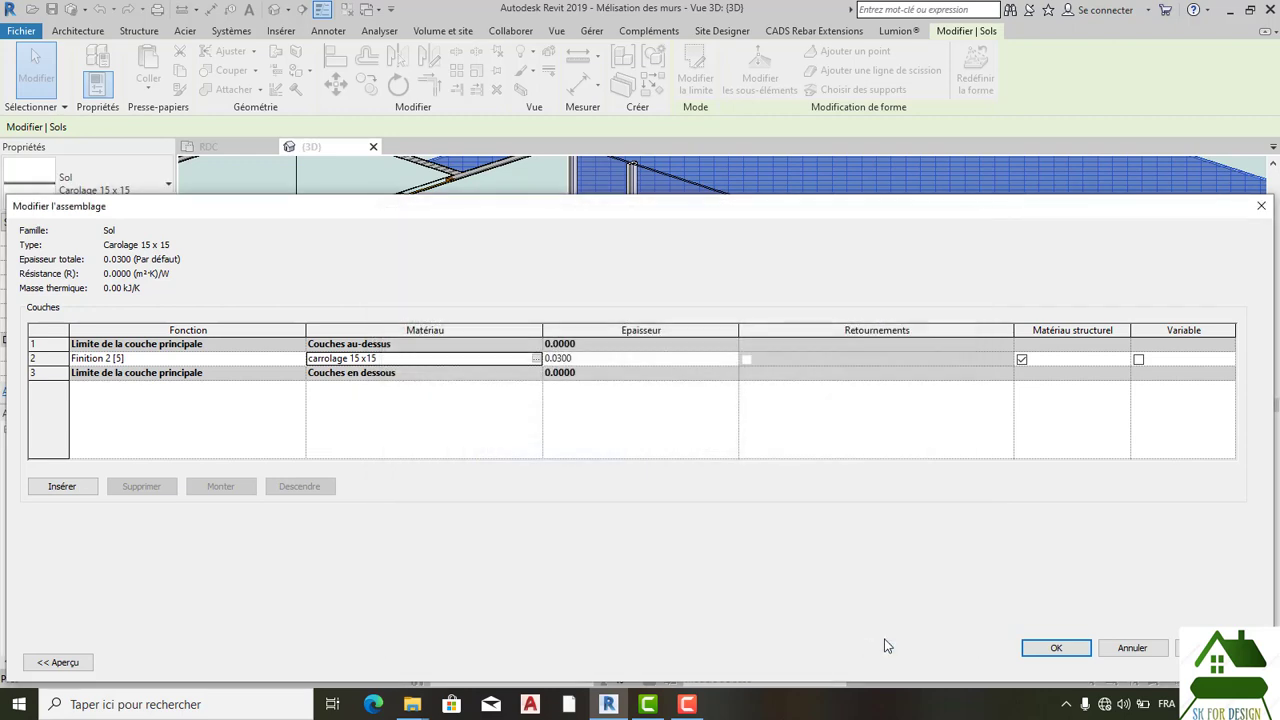
left_click(1055, 648)
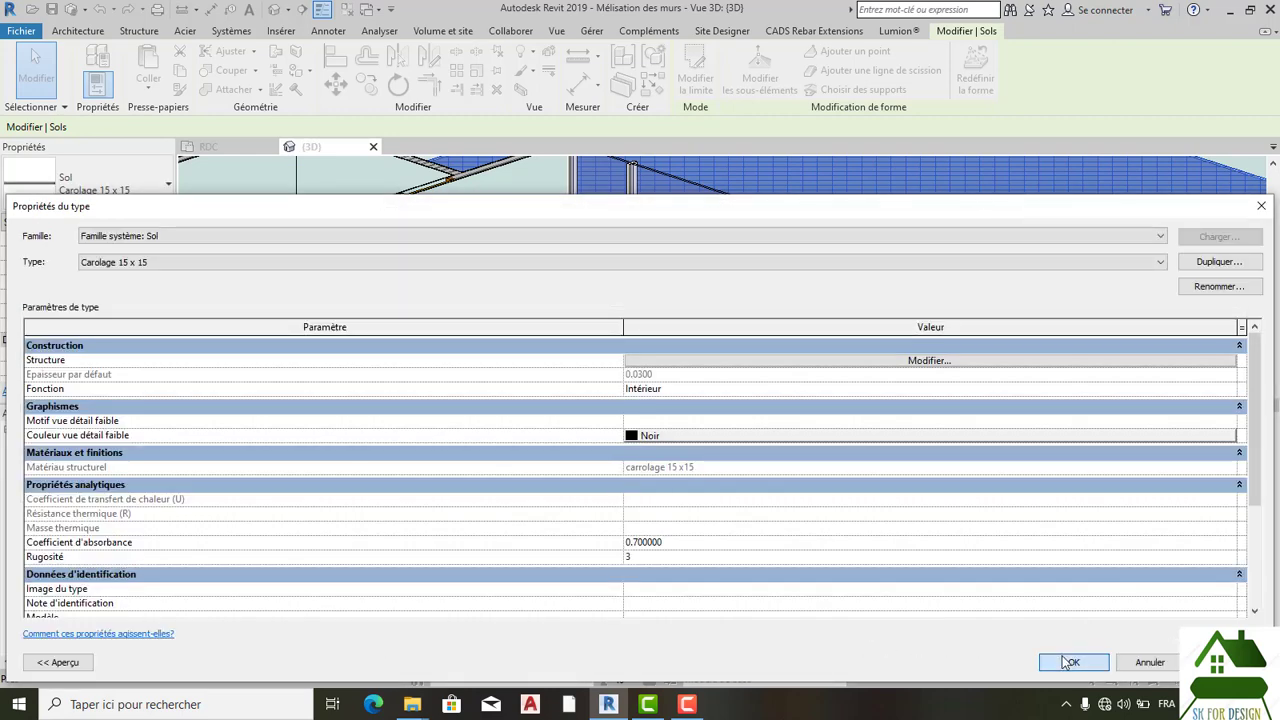
left_click(1062, 660)
scroll(933, 612, "up", 2)
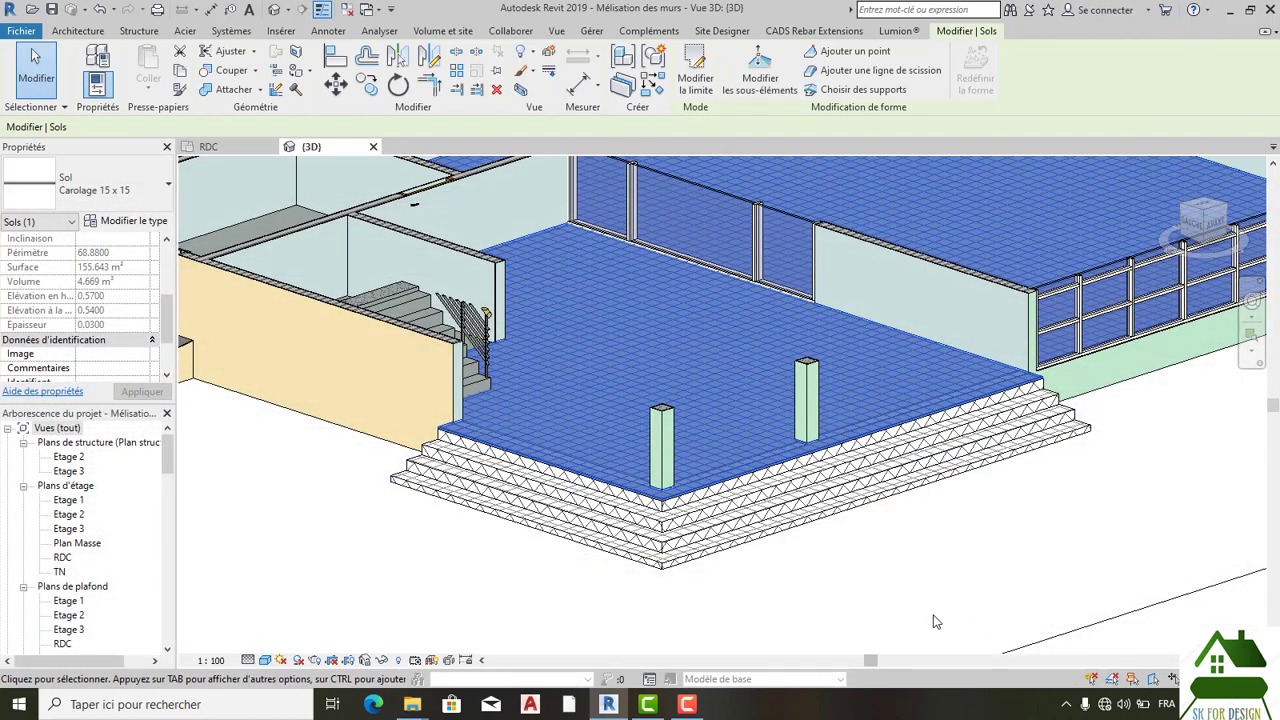
left_click(933, 611)
Step: Join the geometry of the Carolage 15 x 15 floor with the uppermost entrance step directly beneath it
scroll(634, 440, "up", 1)
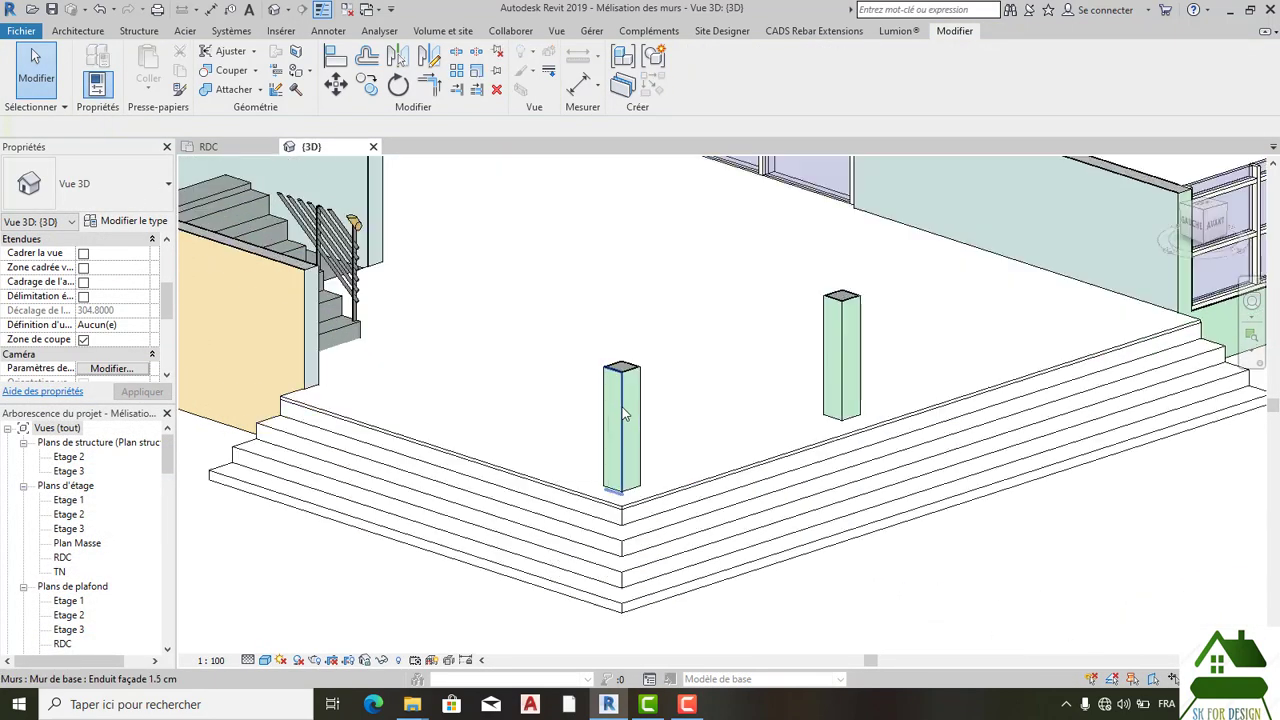
scroll(525, 388, "down", 1)
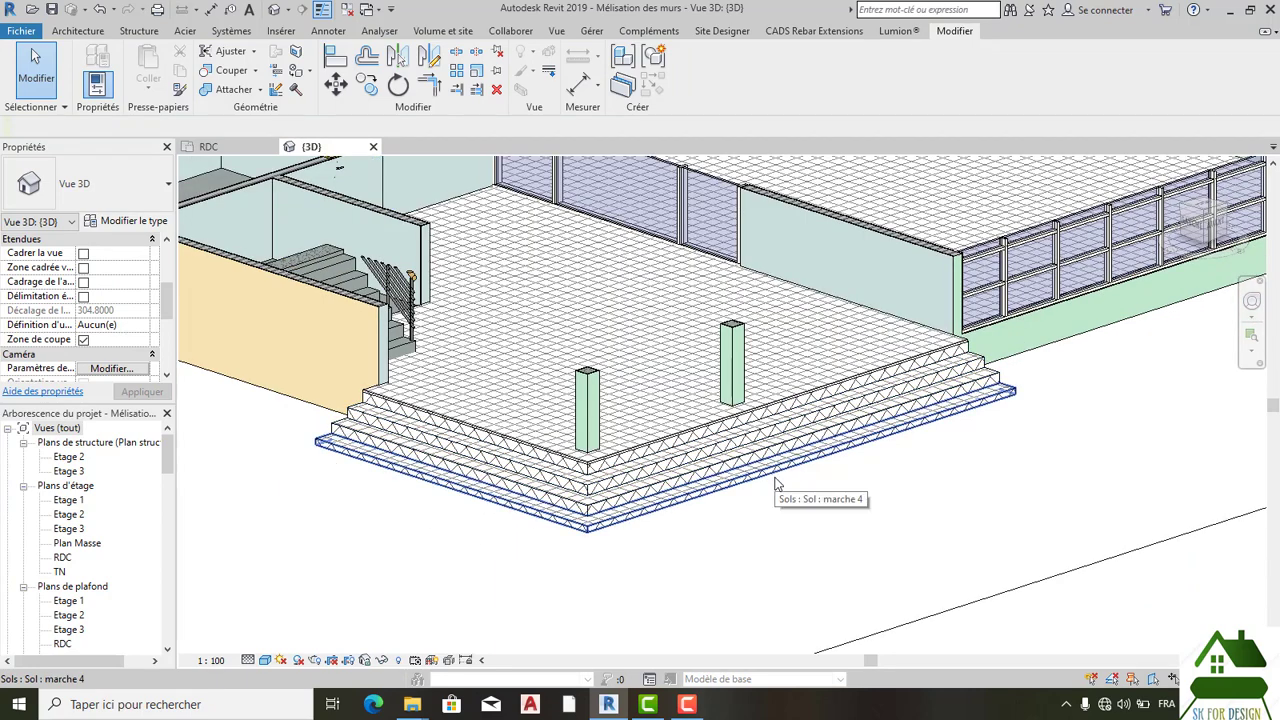
scroll(420, 414, "up", 2)
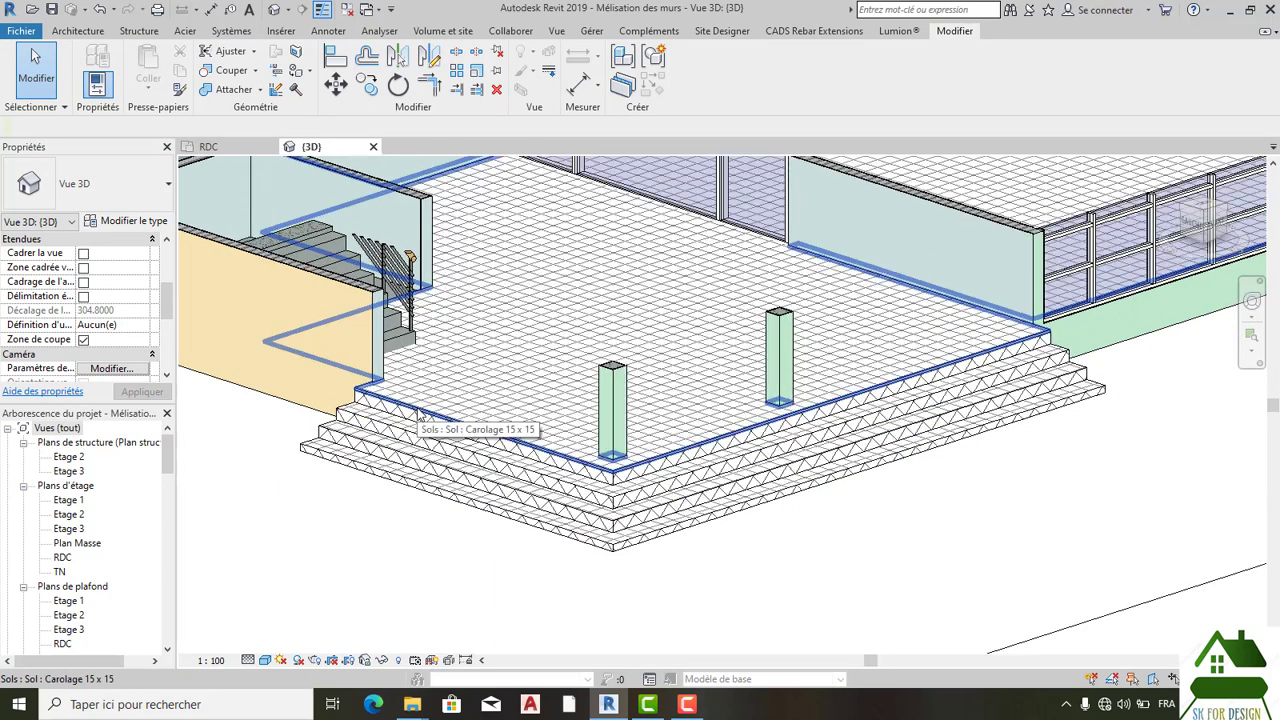
left_click(416, 413)
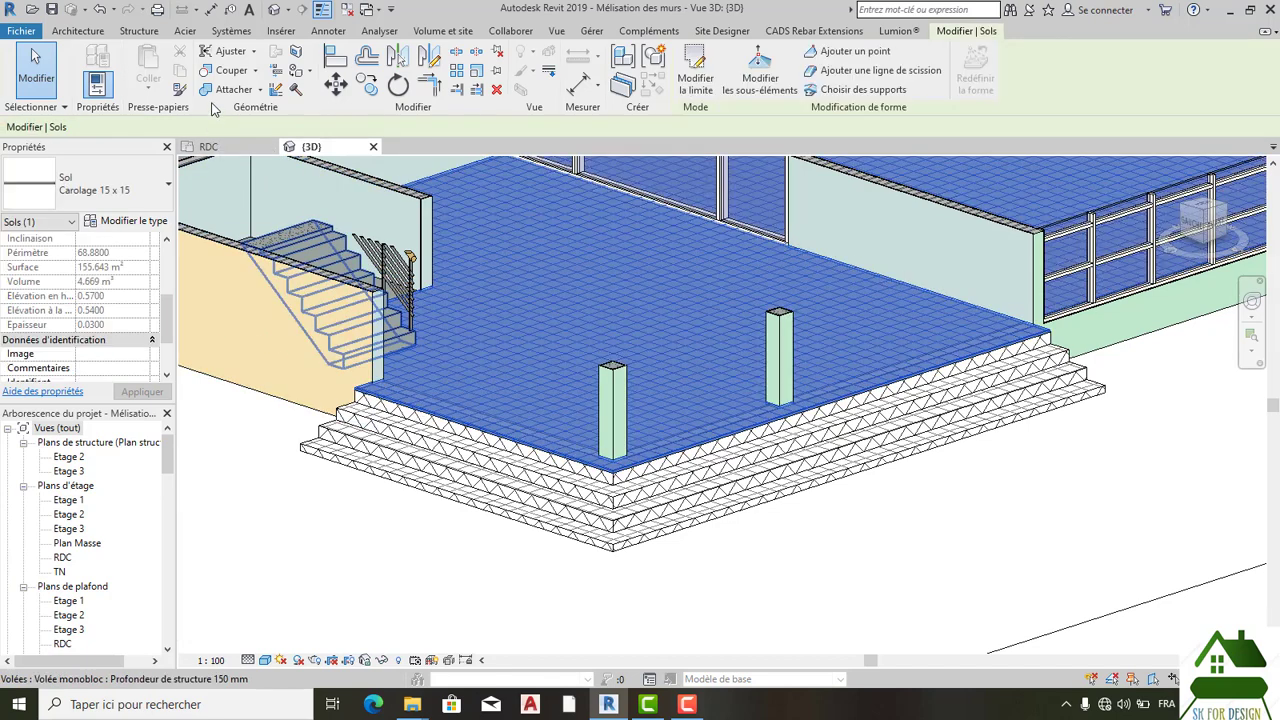
left_click(232, 90)
scroll(399, 437, "up", 4)
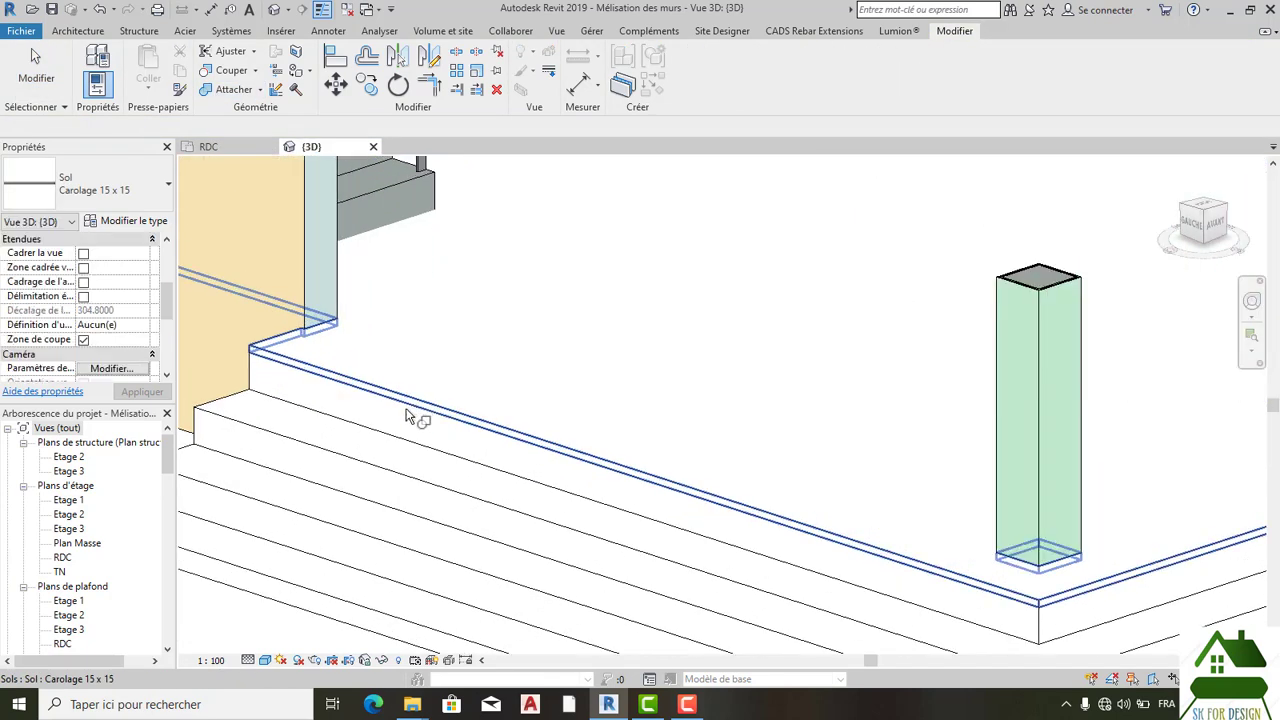
left_click(399, 430)
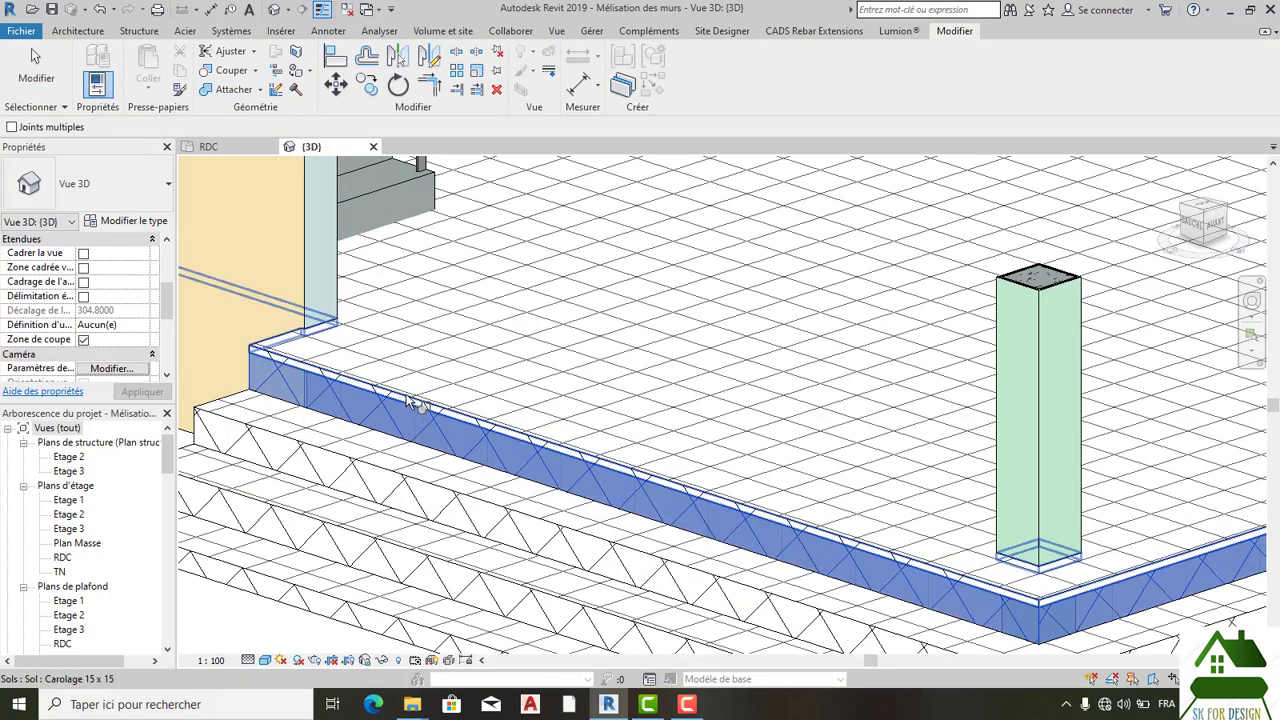
left_click(409, 403)
left_click(408, 400)
scroll(421, 404, "down", 1)
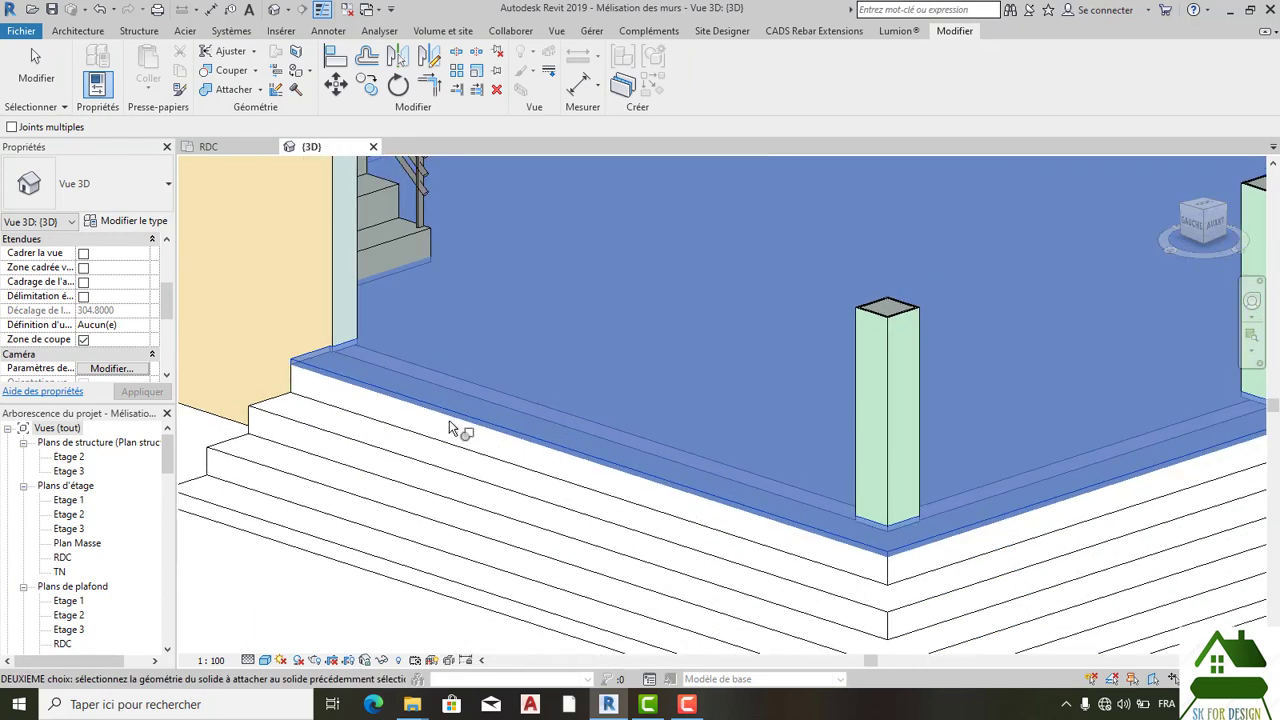
key("Escape")
key("Escape")
scroll(590, 418, "down", 2)
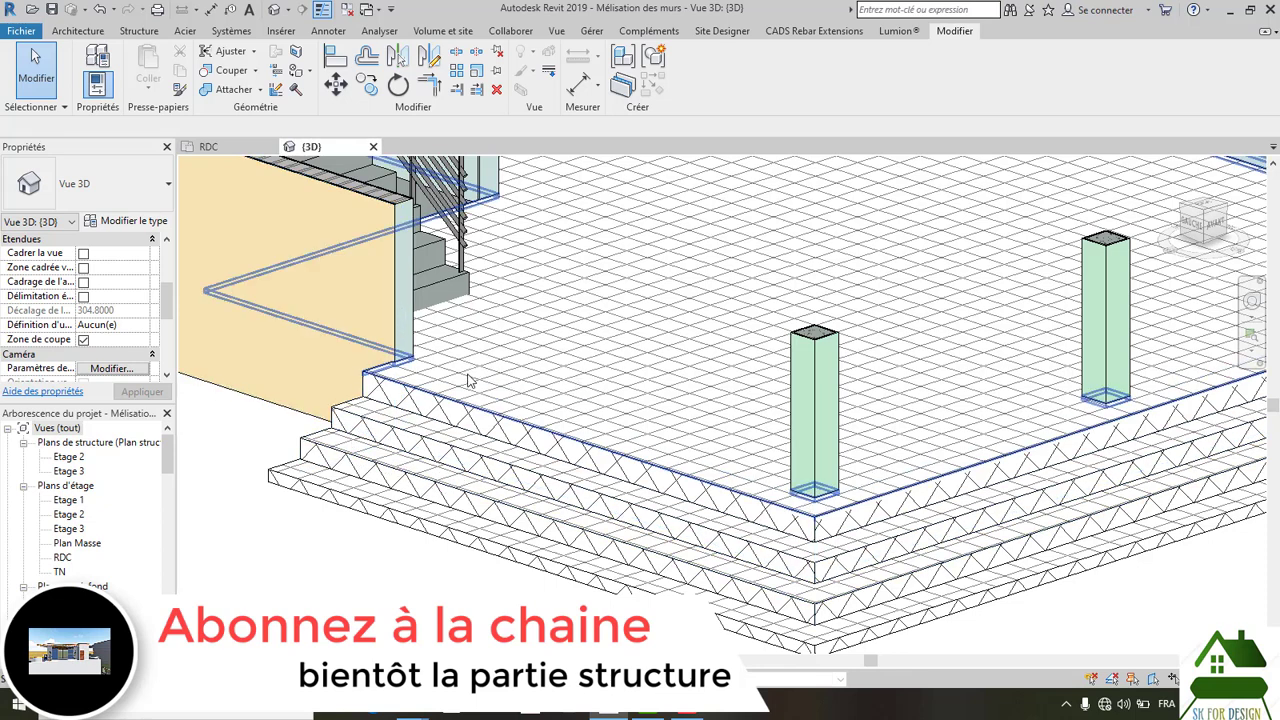
scroll(510, 352, "down", 2)
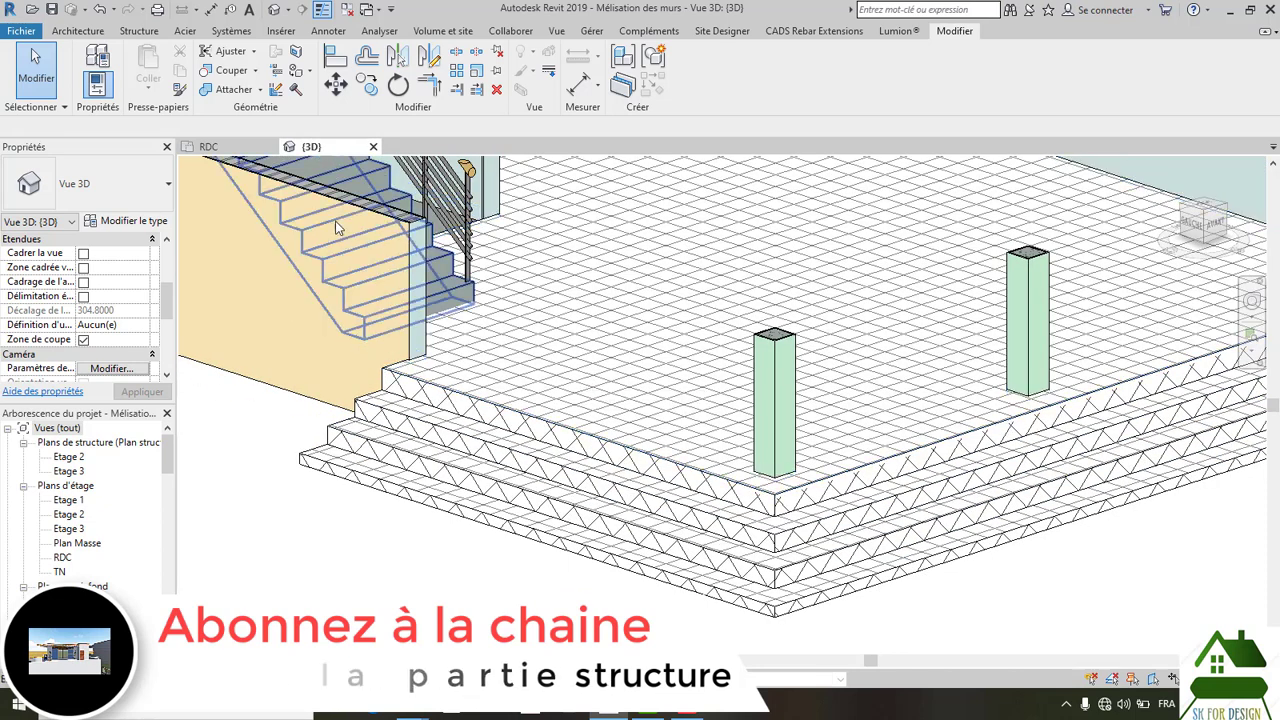
Step: Examine the Carolage 15 x 15 floor's diagonal tile pattern in the RDC floor plan, and check the terrace again in the 3D view
left_click(520, 330)
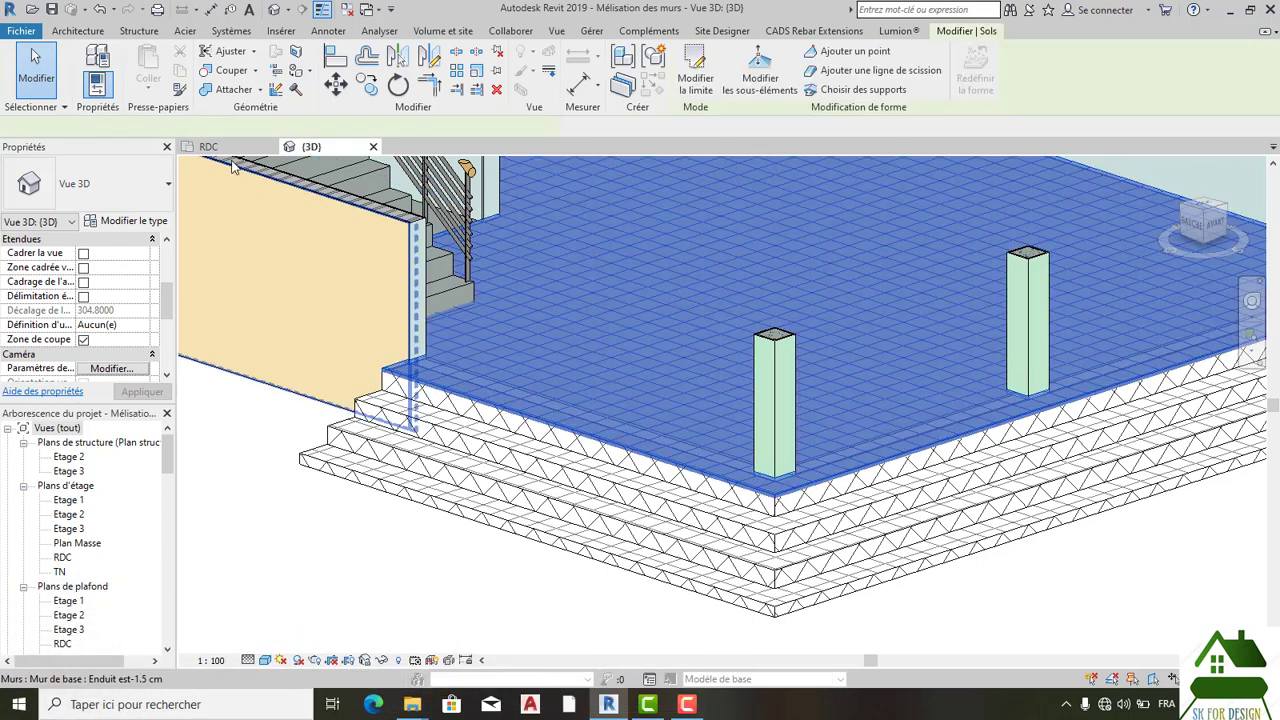
left_click(226, 150)
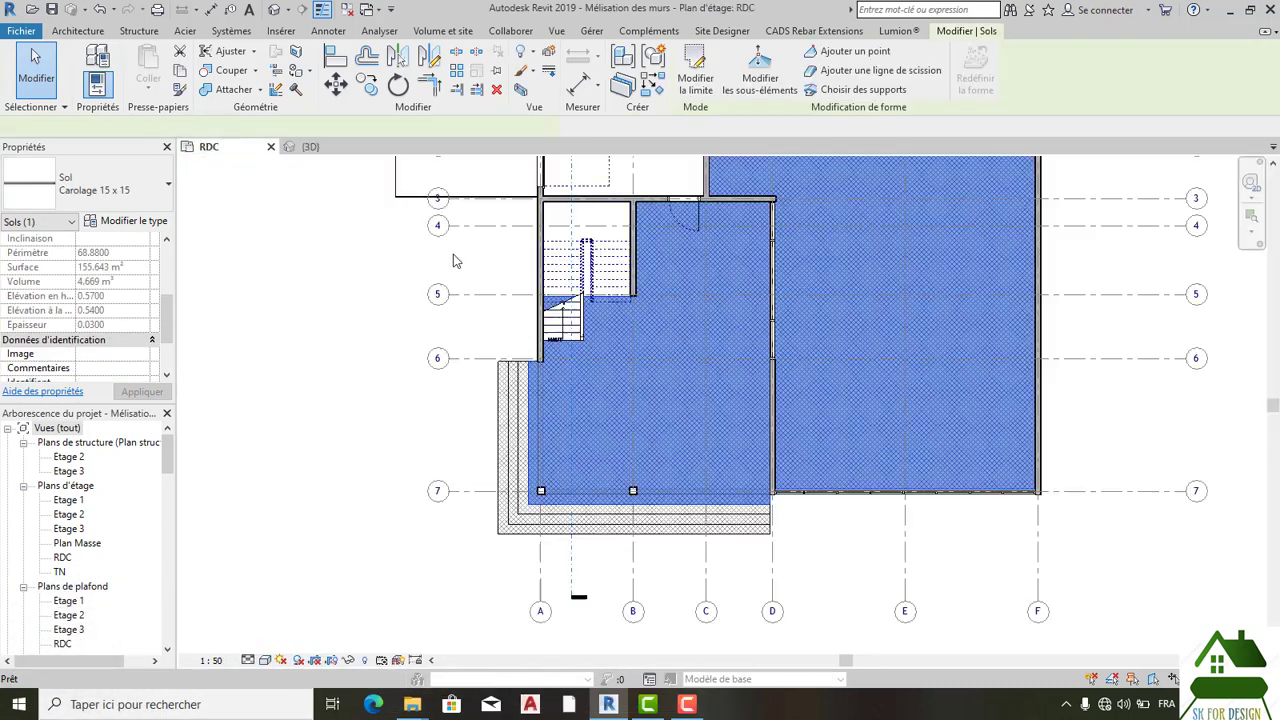
scroll(678, 334, "up", 3)
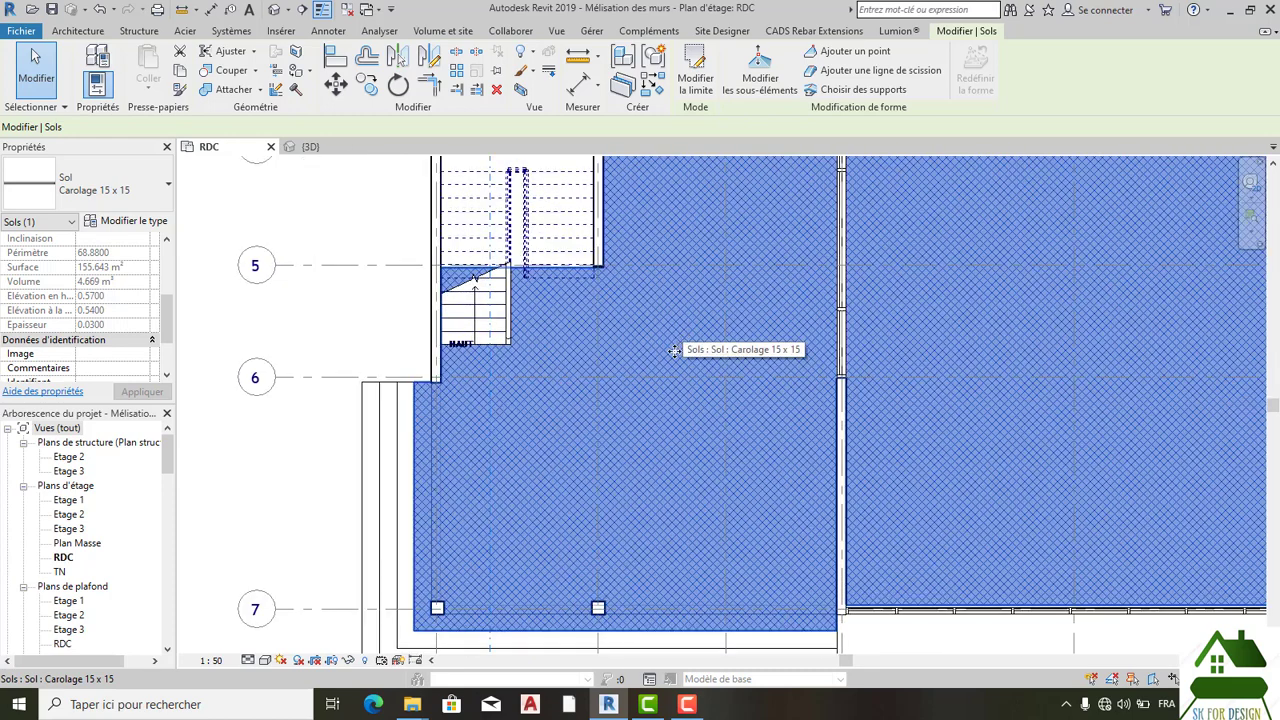
right_click(664, 358)
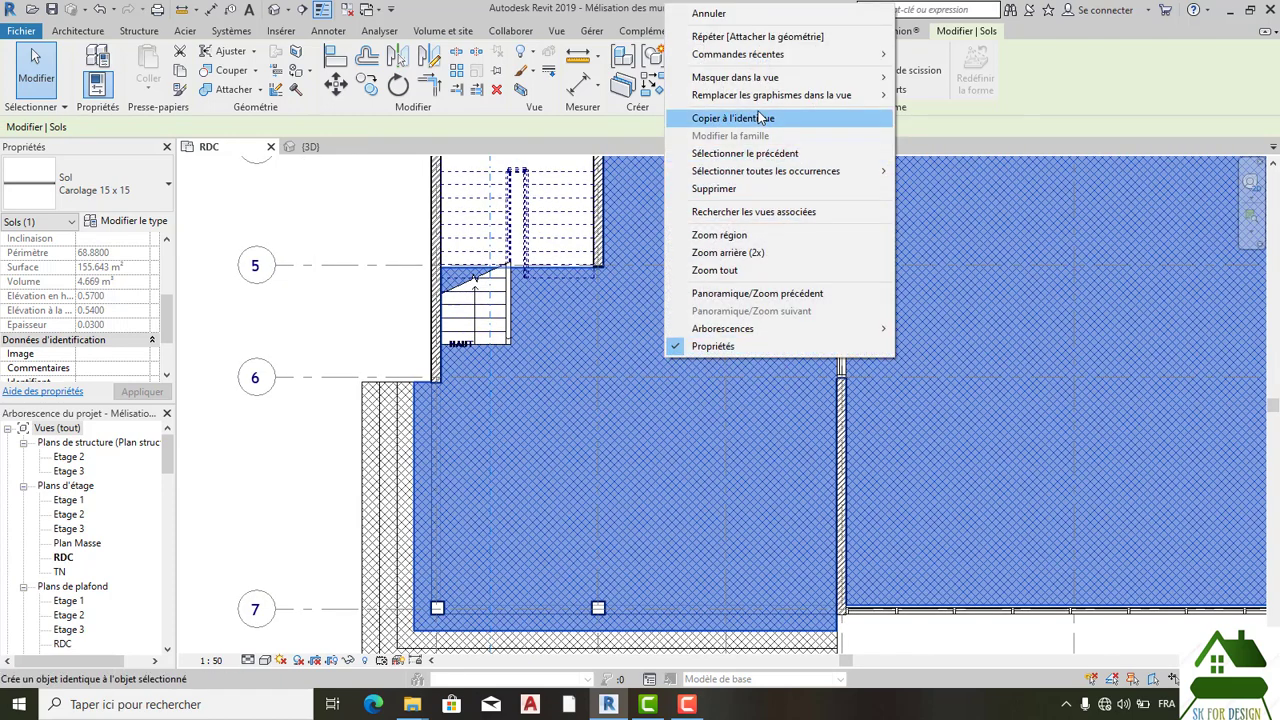
mouse_move(755, 84)
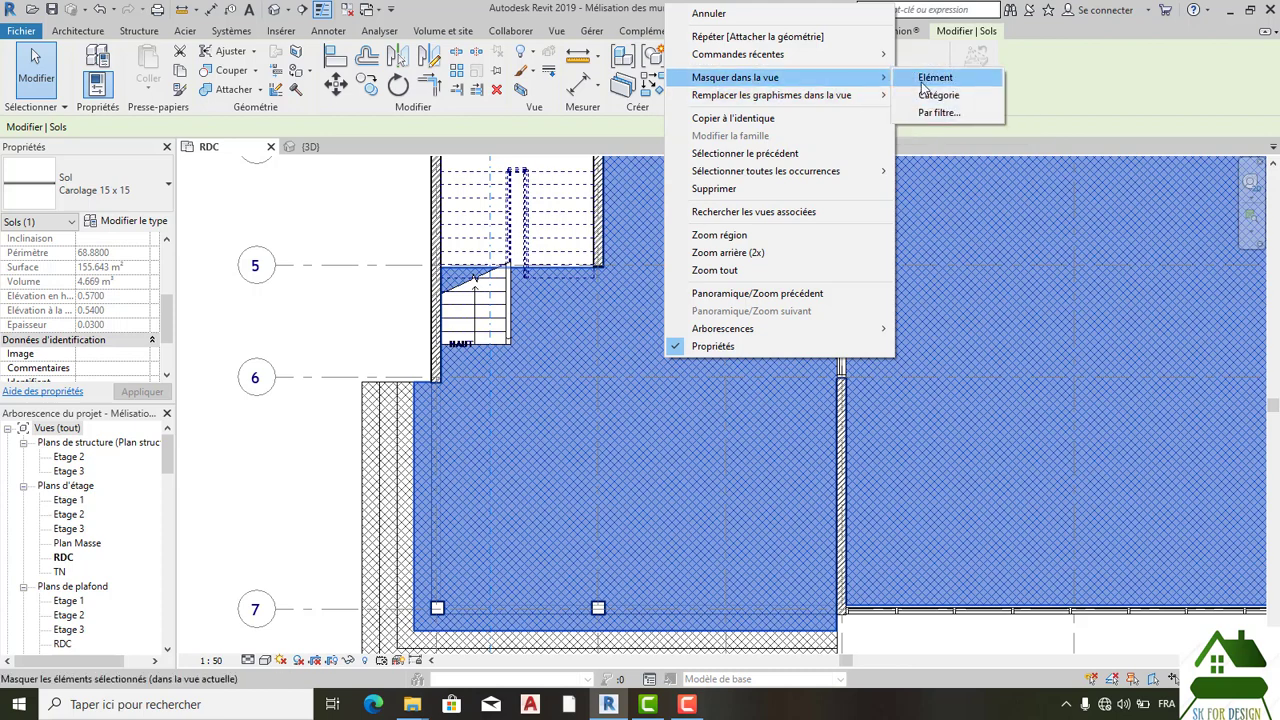
key("Escape")
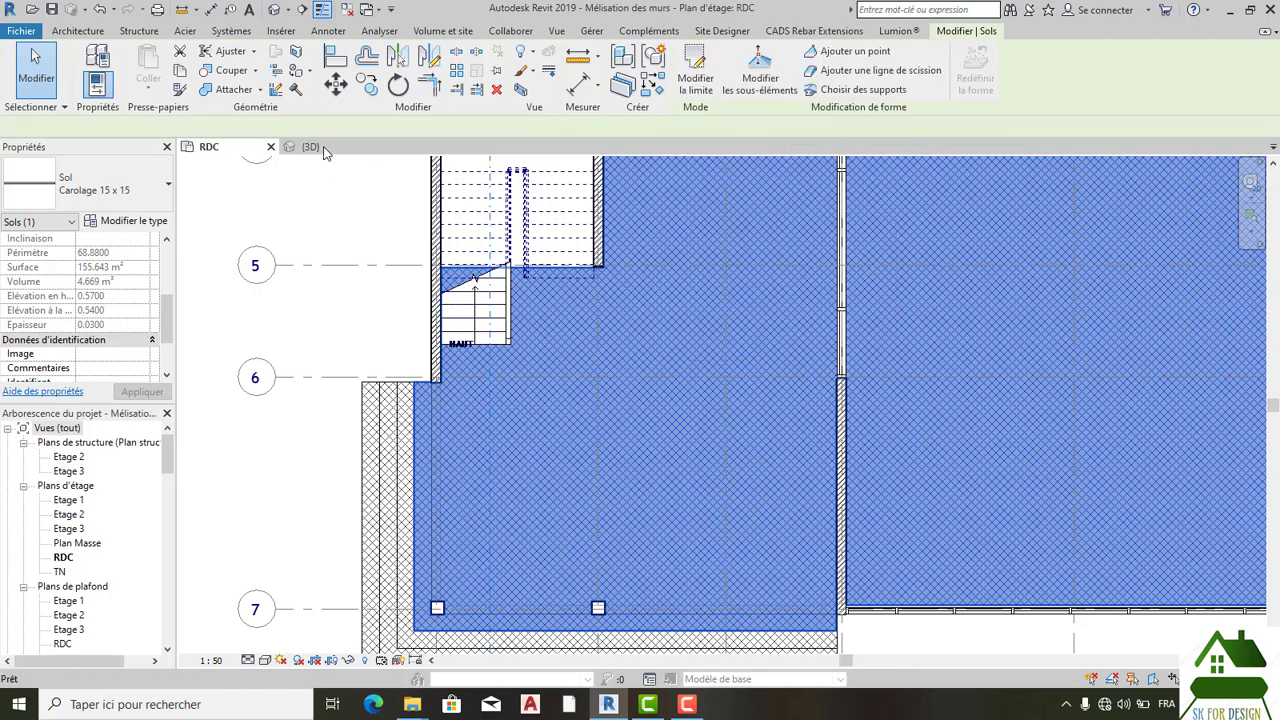
left_click(322, 148)
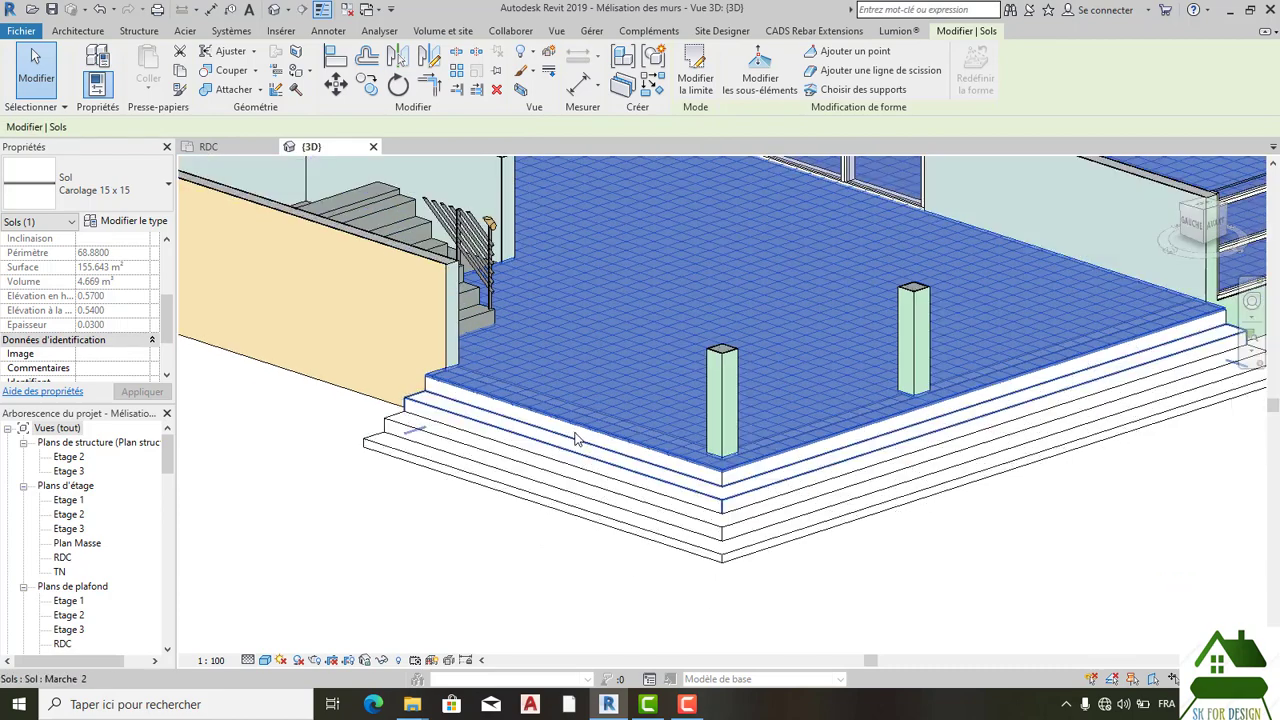
scroll(578, 458, "down", 2)
left_click(845, 517)
scroll(848, 517, "down", 1)
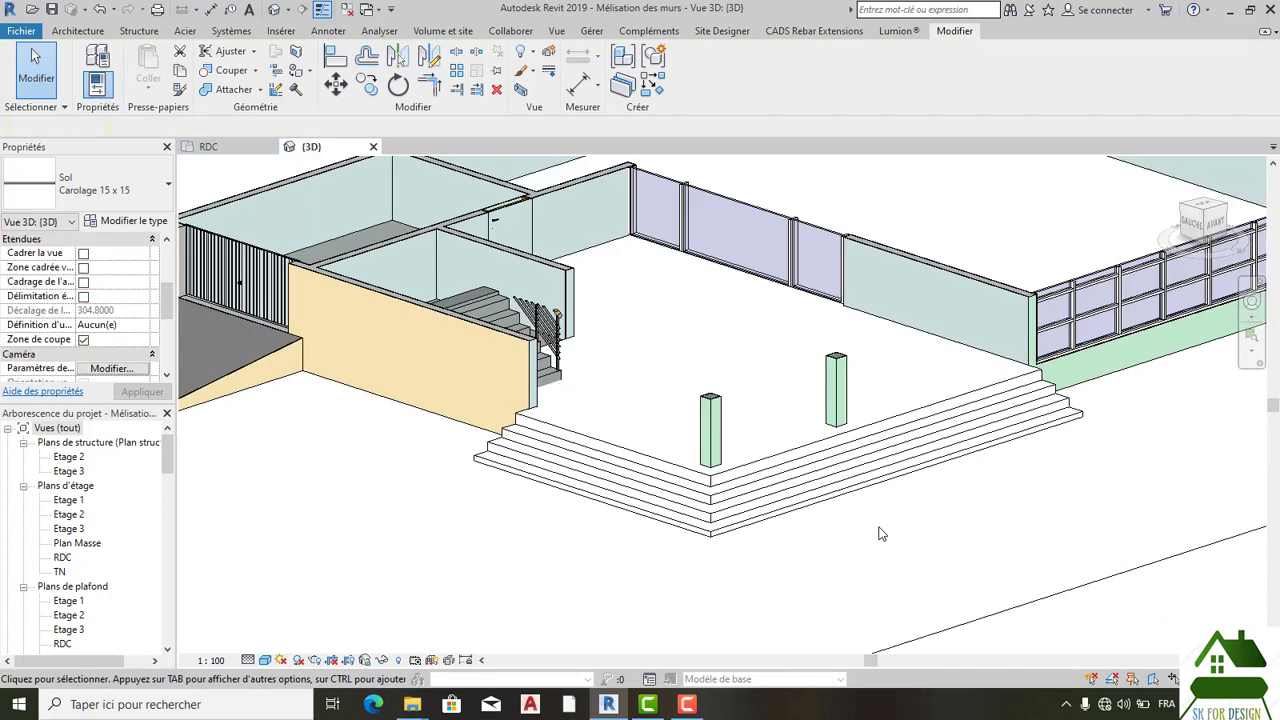
middle_click_drag(881, 534, 884, 547)
scroll(82, 317, "down", 1)
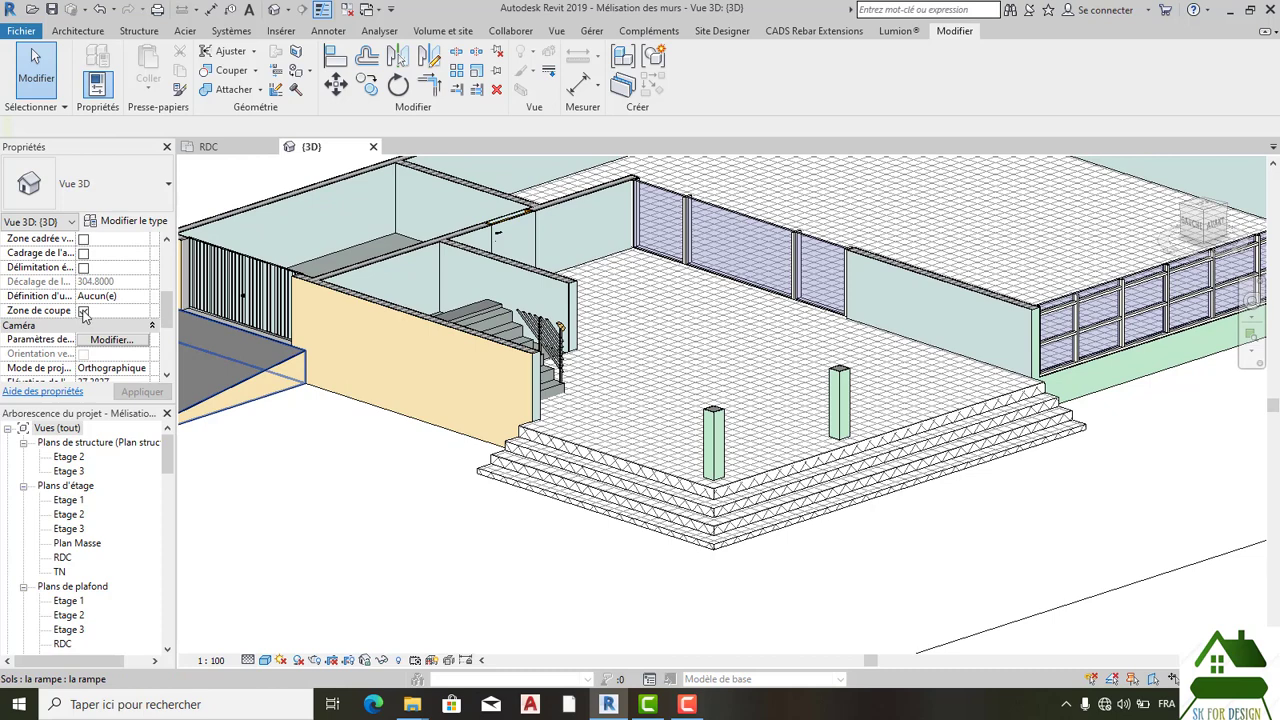
Step: Turn off the 3D view's section box and orient the view on the full building's entrance façade
left_click(84, 312)
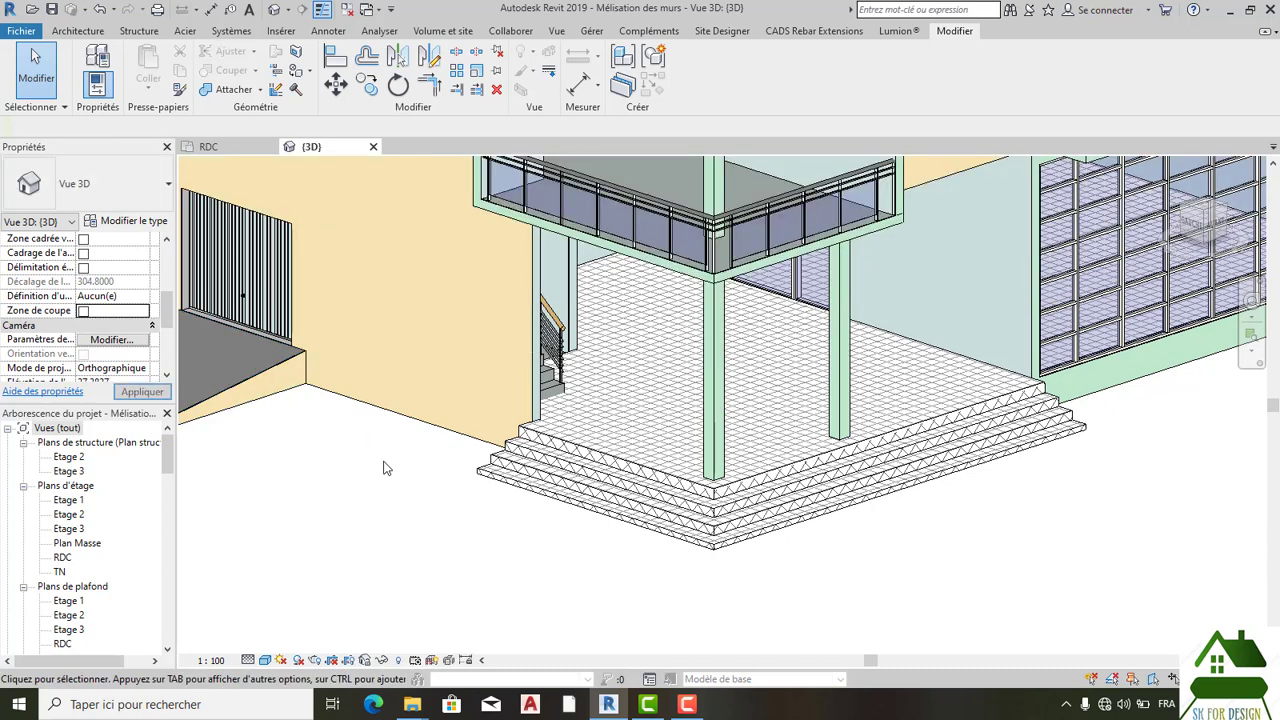
scroll(383, 466, "down", 3)
middle_click_drag(380, 485, 460, 537, "shift")
left_click(1196, 228)
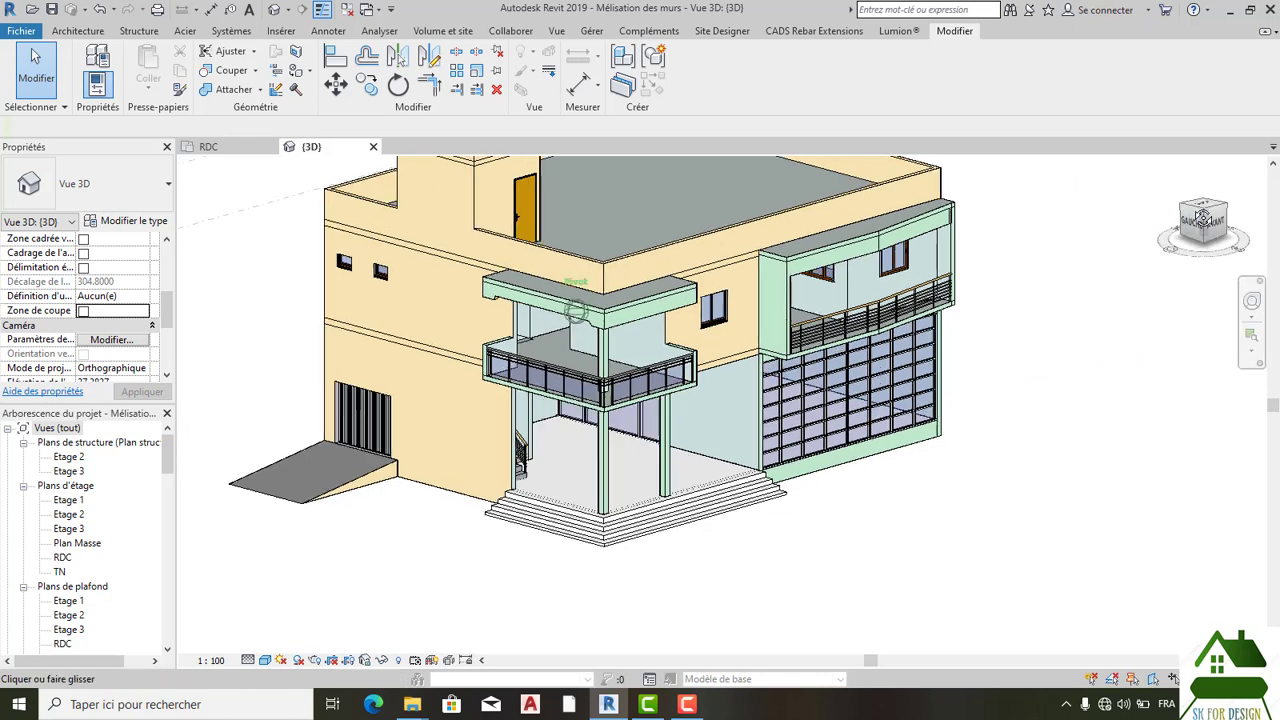
scroll(566, 410, "up", 3)
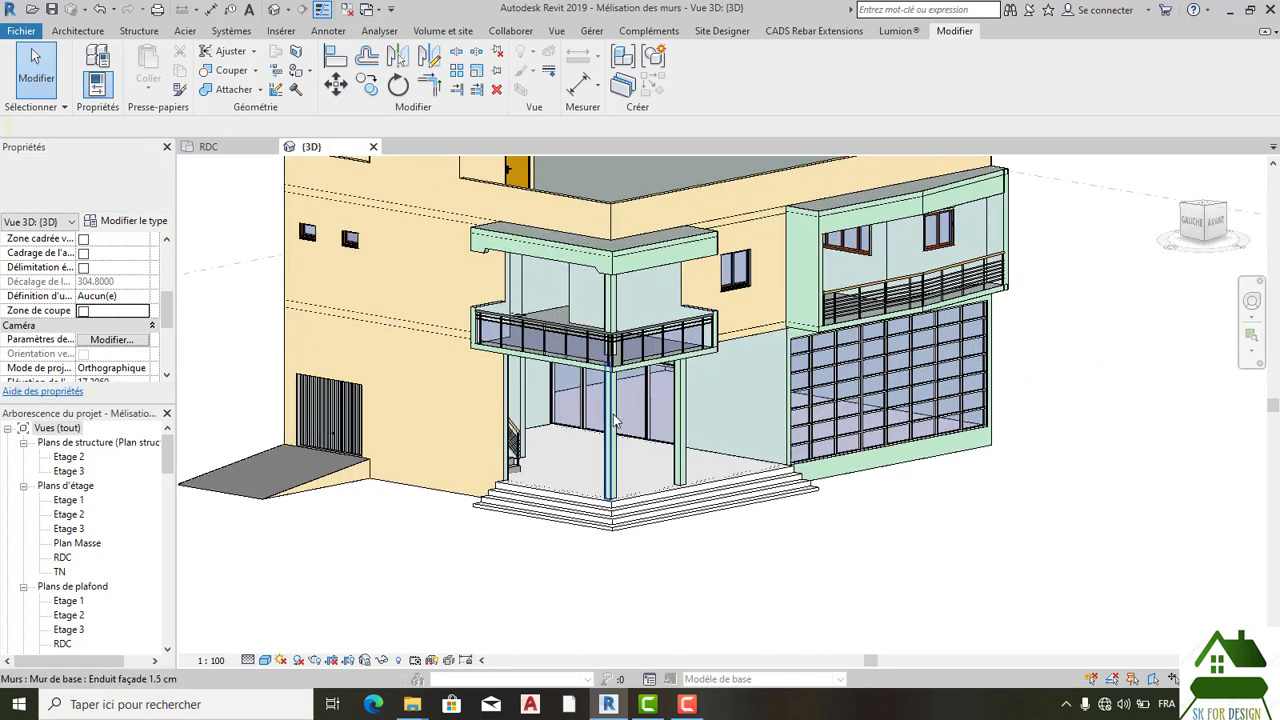
scroll(631, 420, "down", 2)
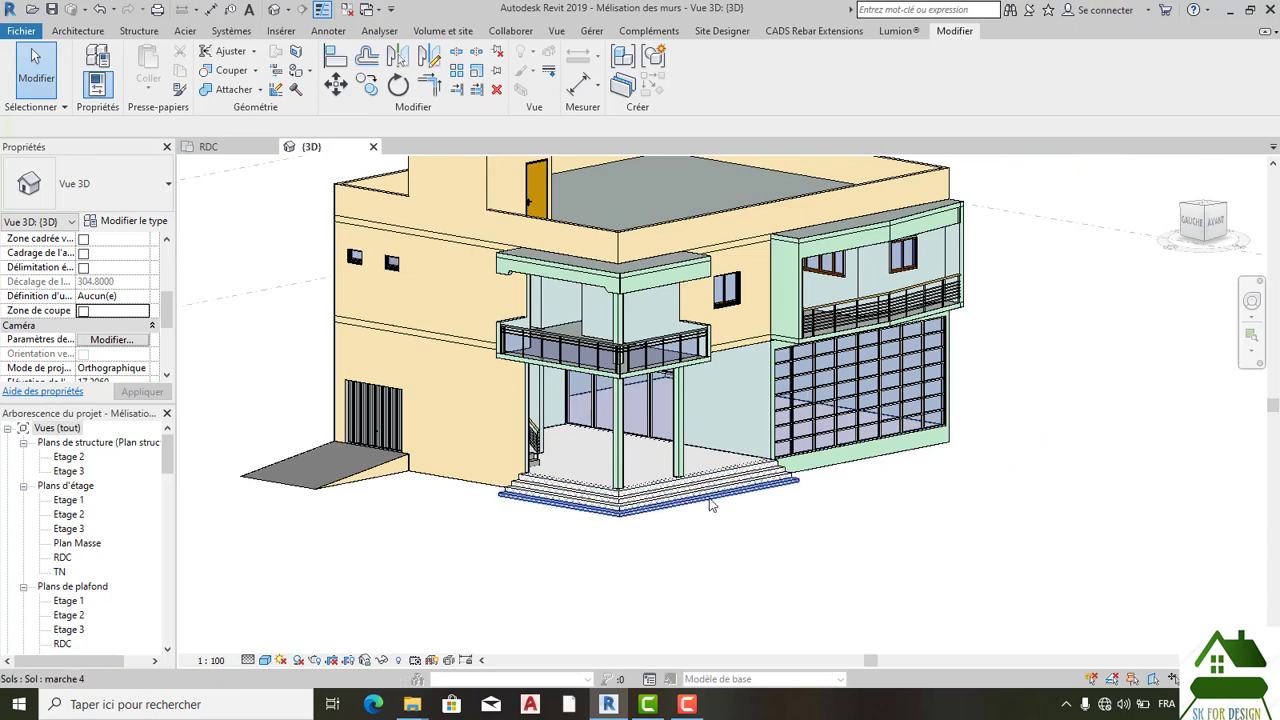
Step: Stretch the lower edge of the Enduit façade 1.5 cm wall above the corner balcony downward, to a wall height of about 0.87
scroll(546, 274, "up", 3)
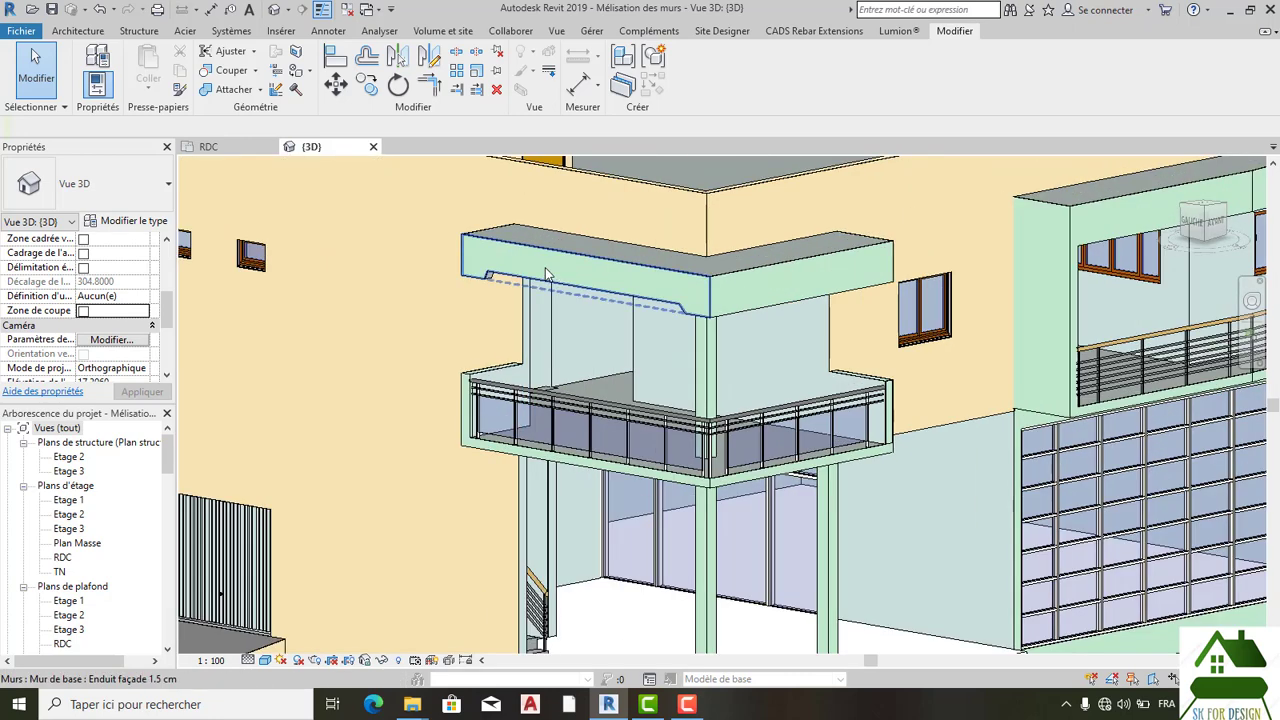
left_click(546, 274)
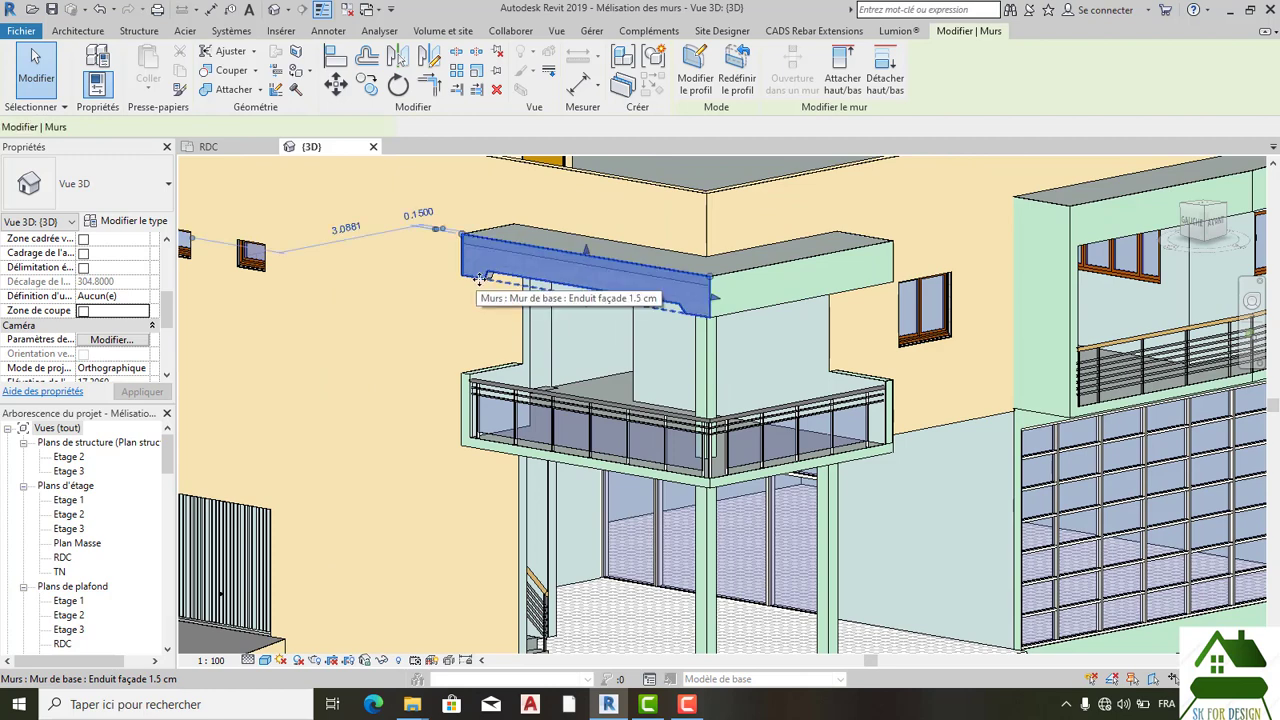
scroll(582, 302, "up", 1)
scroll(582, 302, "up", 1)
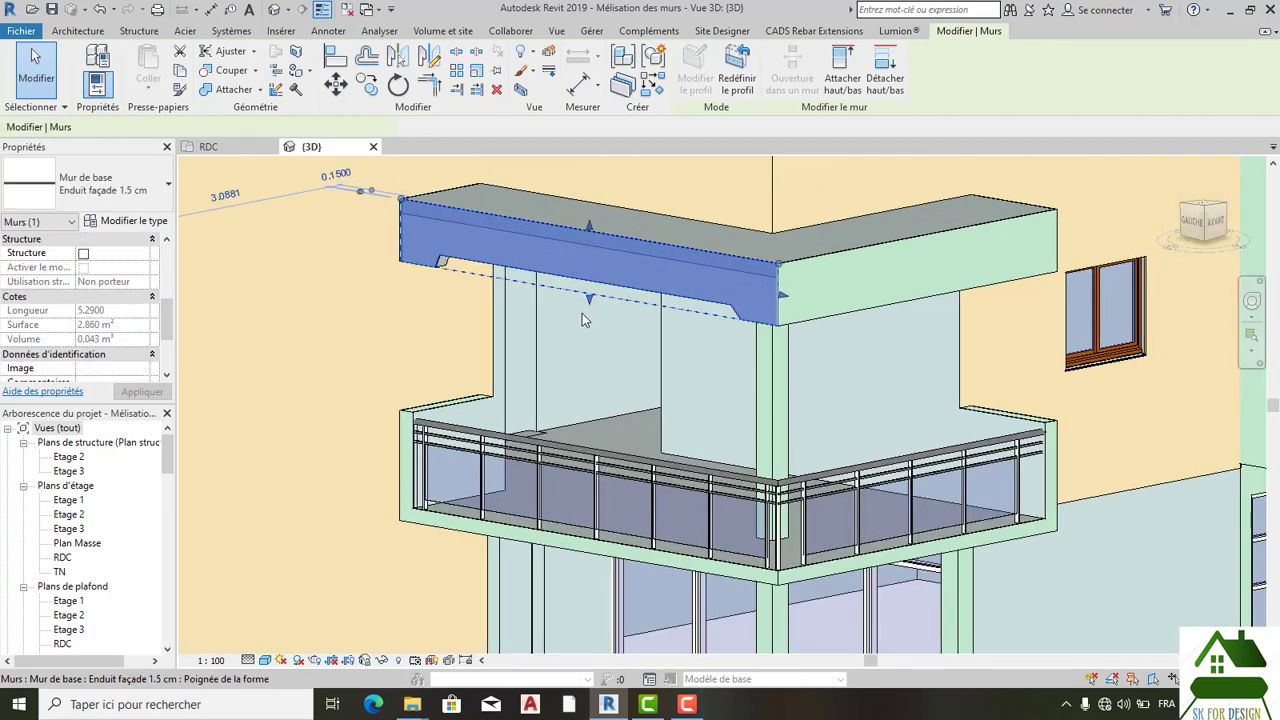
left_click_drag(586, 303, 574, 312)
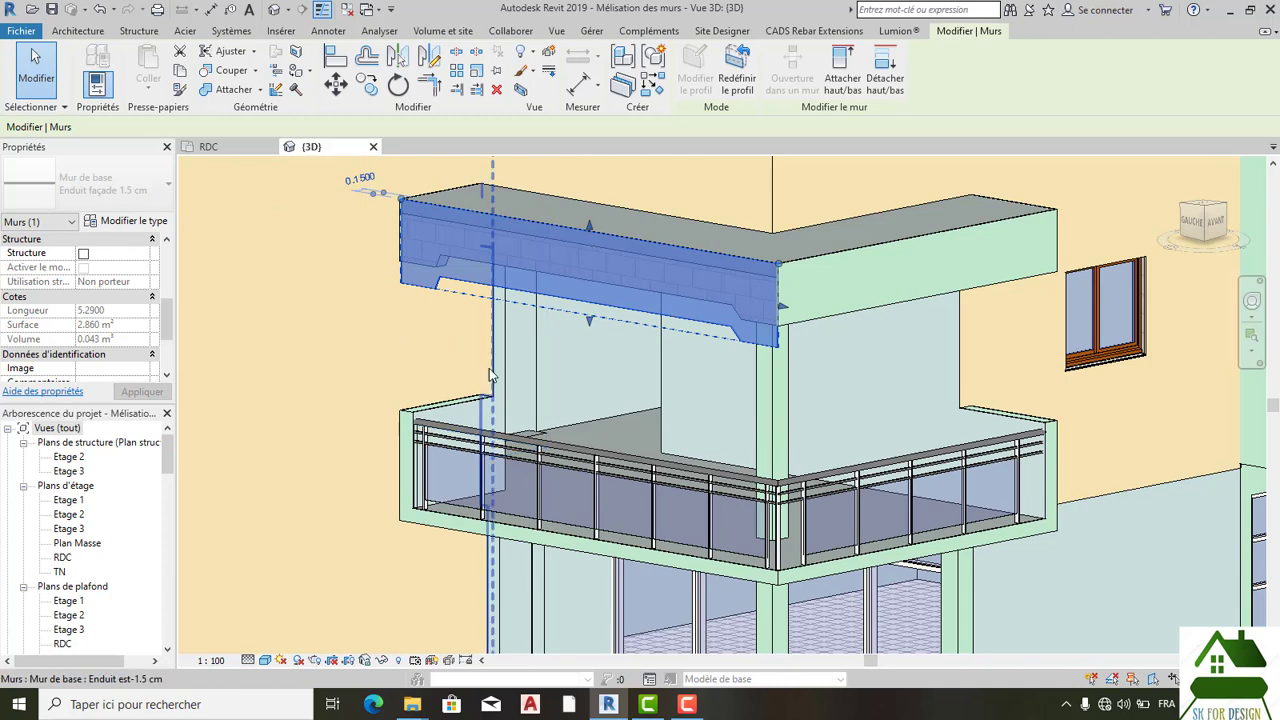
key("Escape")
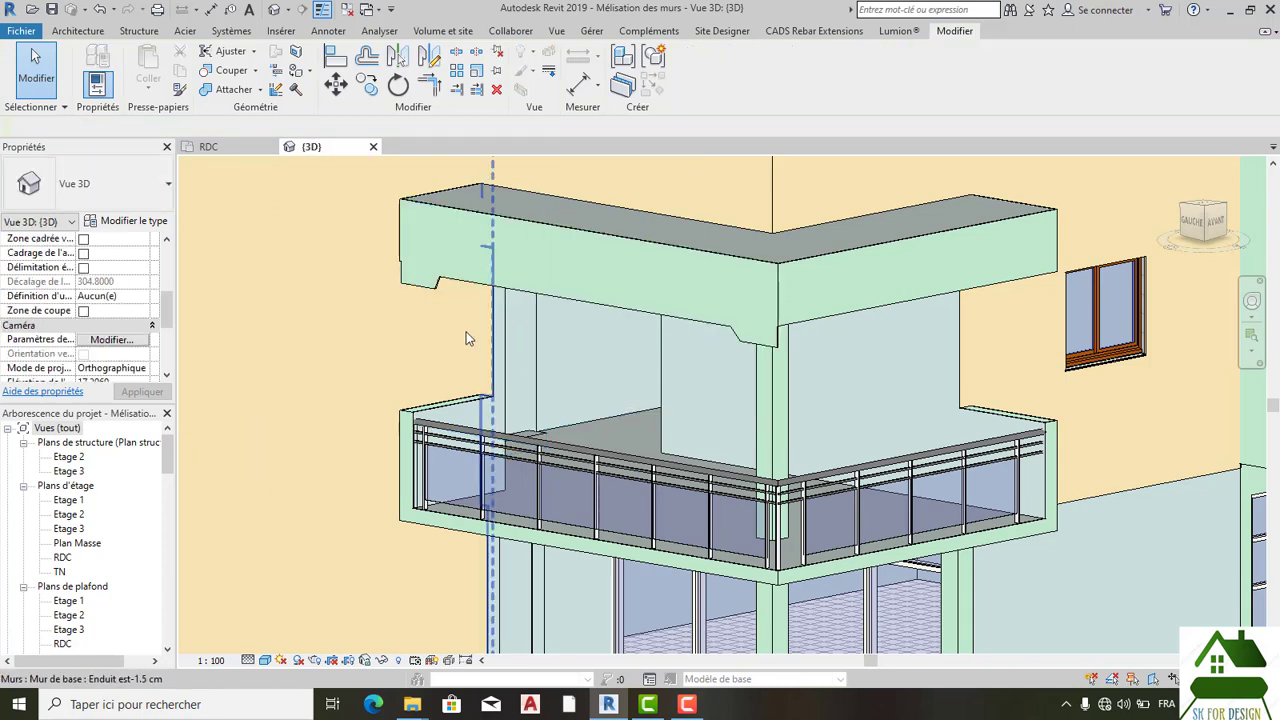
scroll(533, 327, "down", 2)
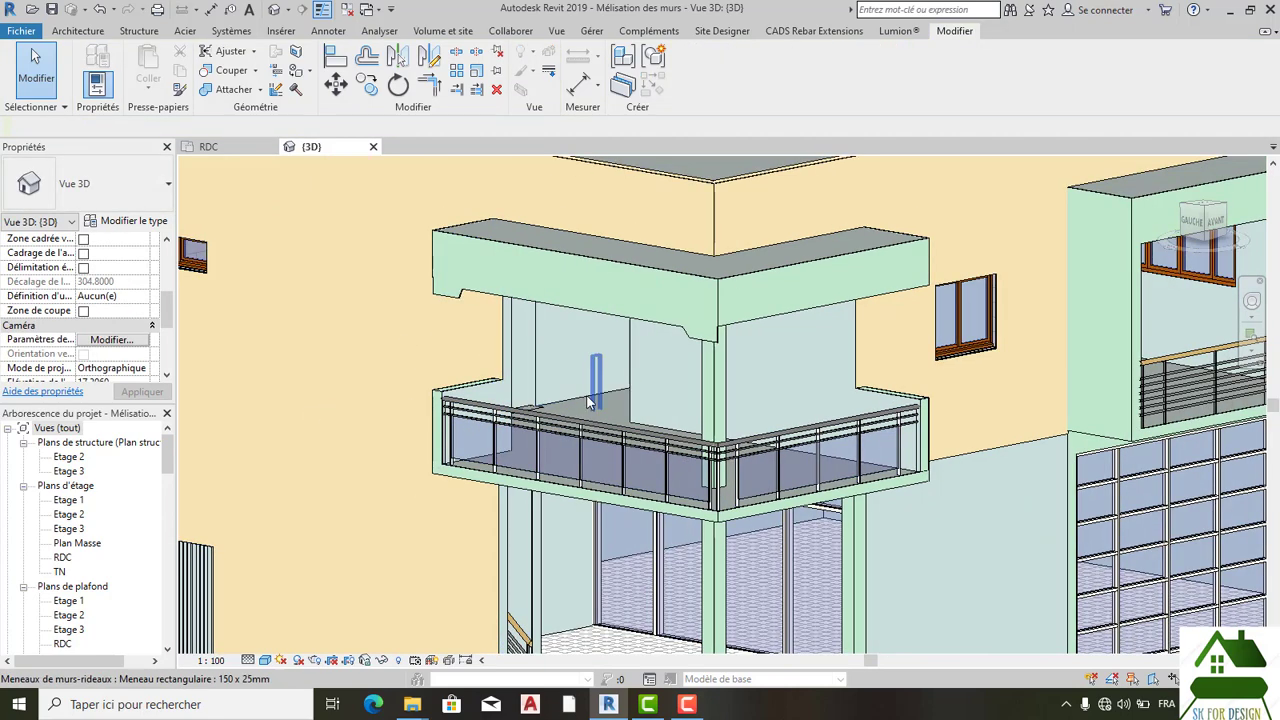
scroll(580, 370, "down", 1)
scroll(497, 303, "down", 2)
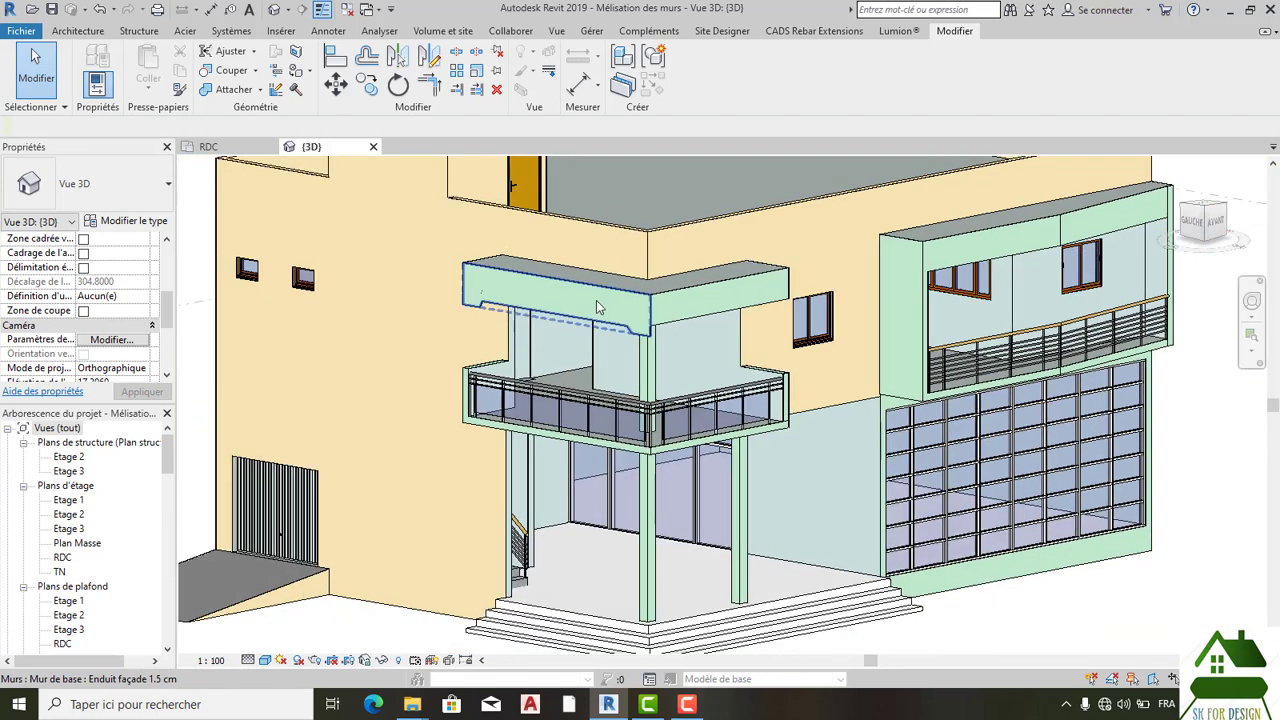
Step: Set the base offset of the Enduit façade 1.5 cm wall with the notched lower edge above the corner balcony to 0.9
left_click(680, 310)
scroll(695, 316, "up", 2)
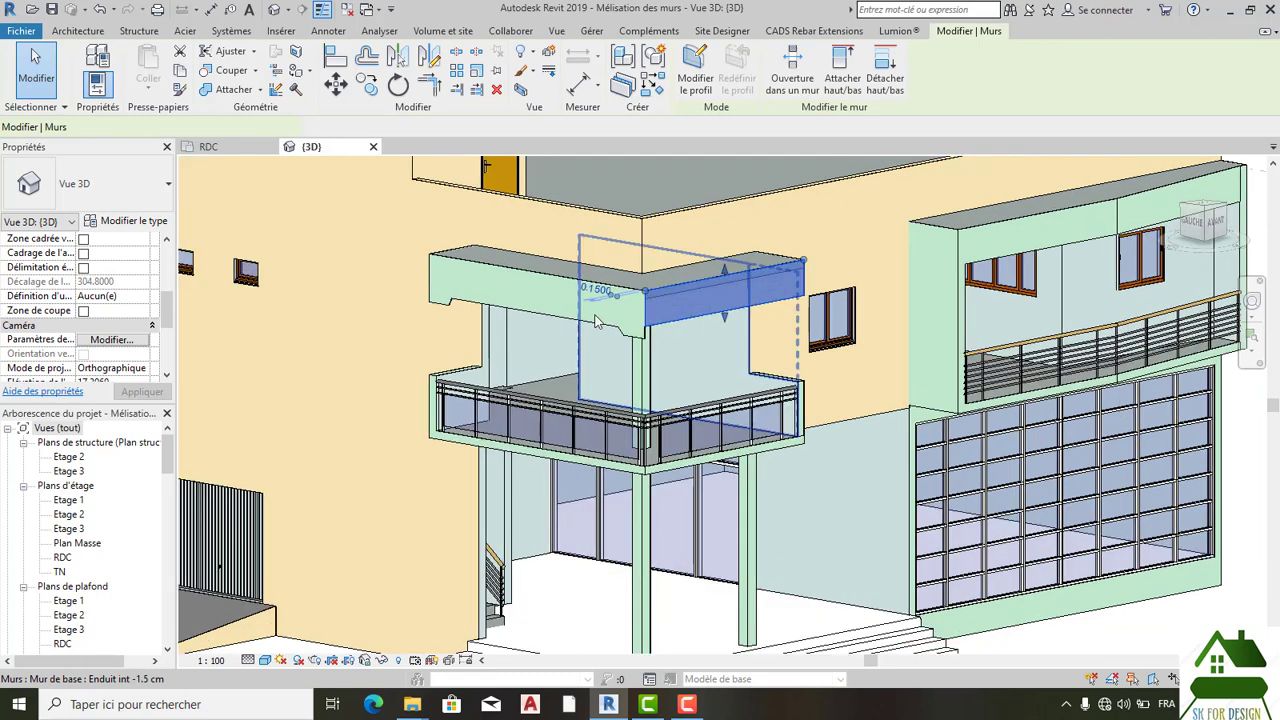
left_click(520, 306)
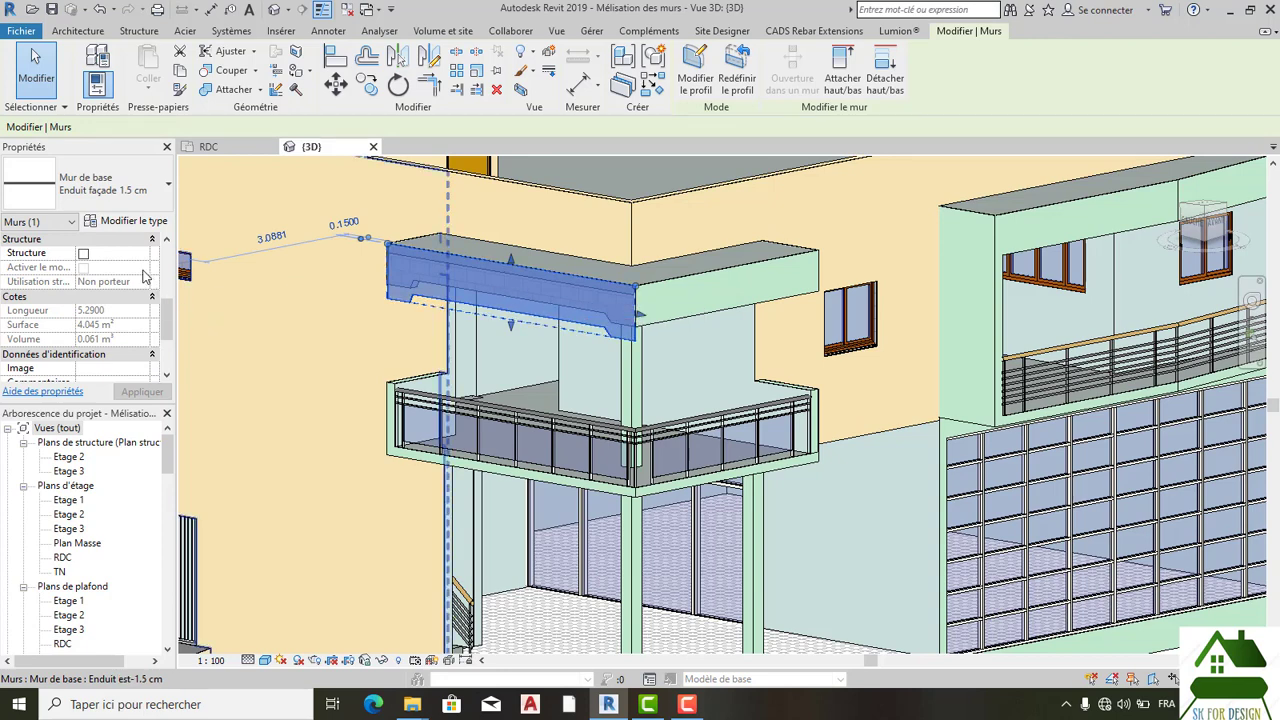
scroll(110, 268, "up", 5)
scroll(117, 258, "up", 2)
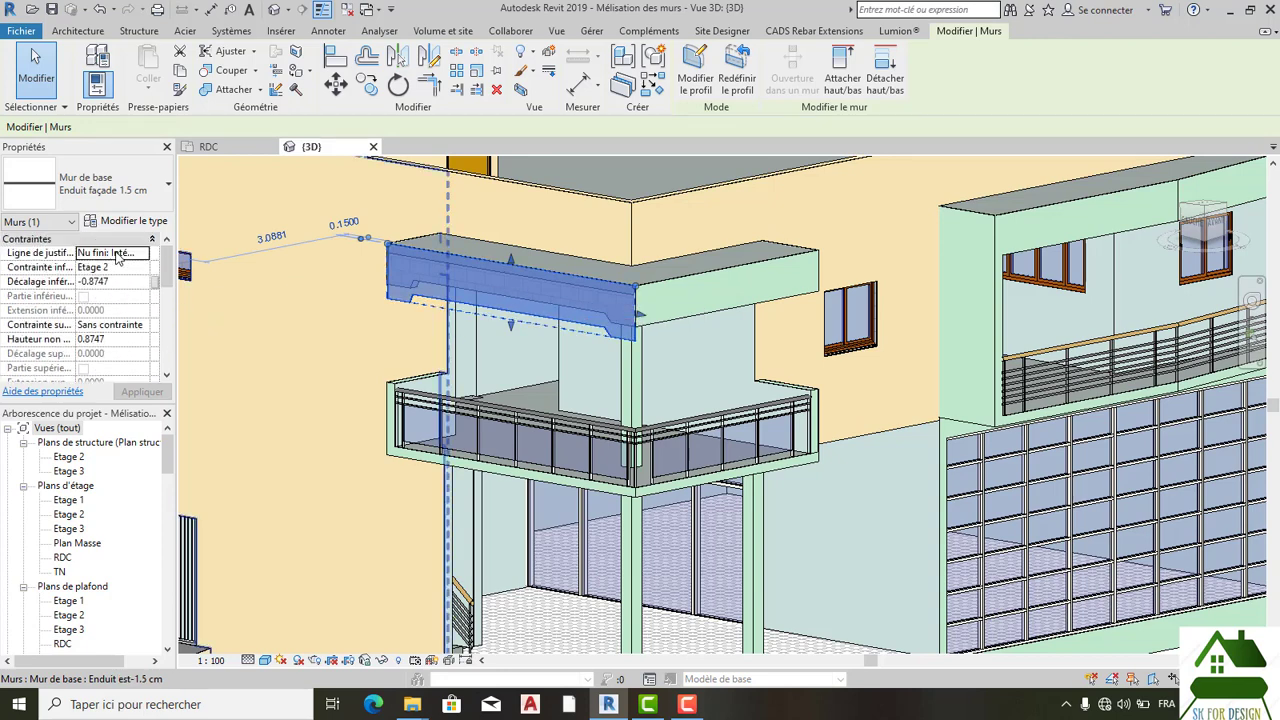
left_click(122, 283)
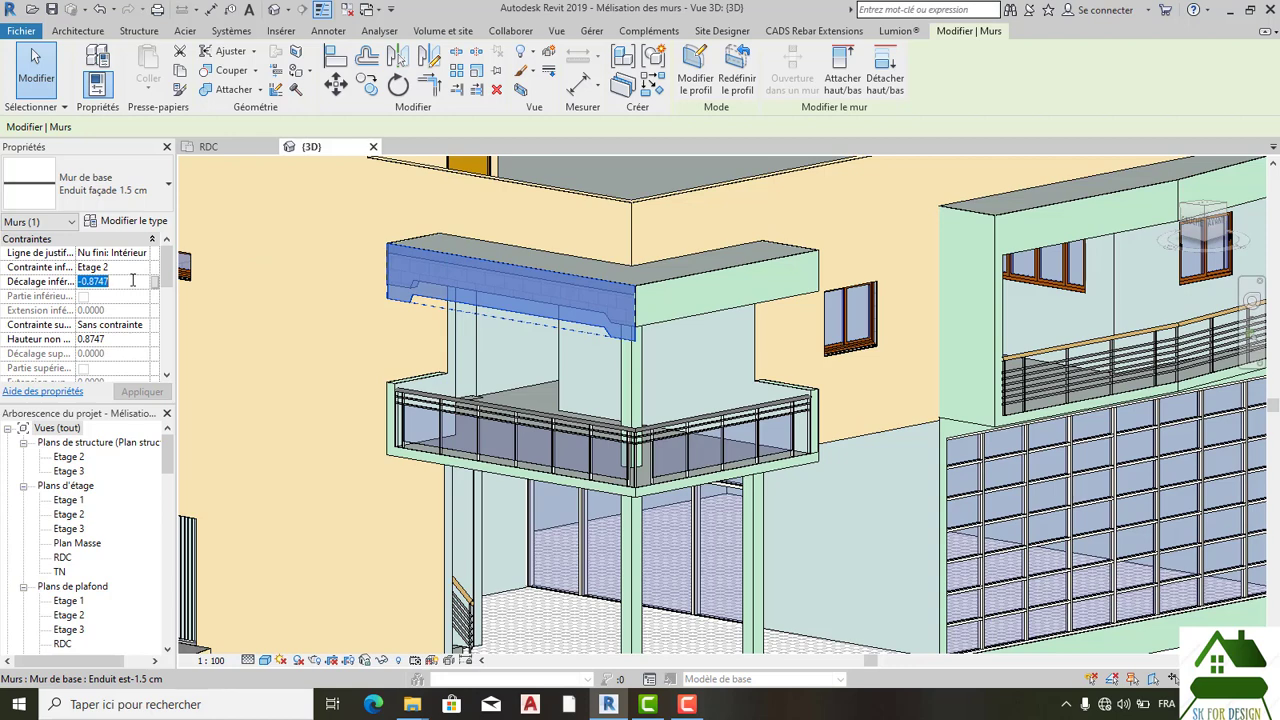
type("0.9")
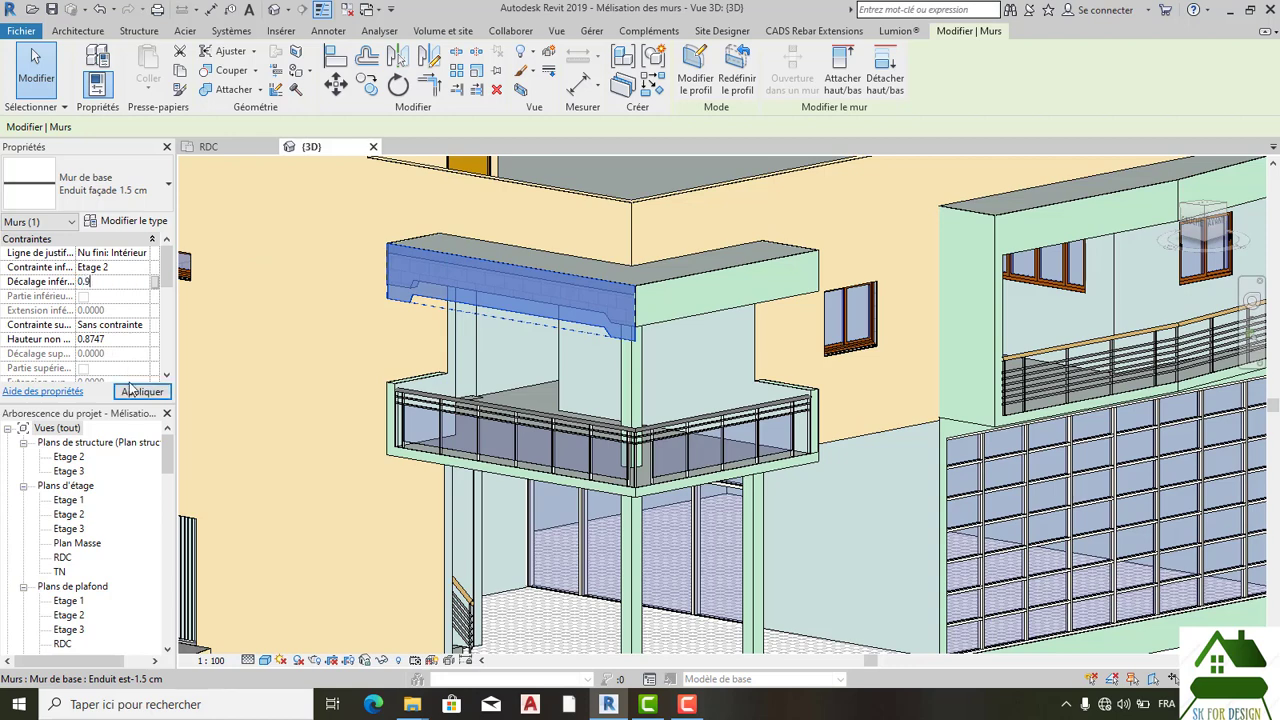
left_click(131, 391)
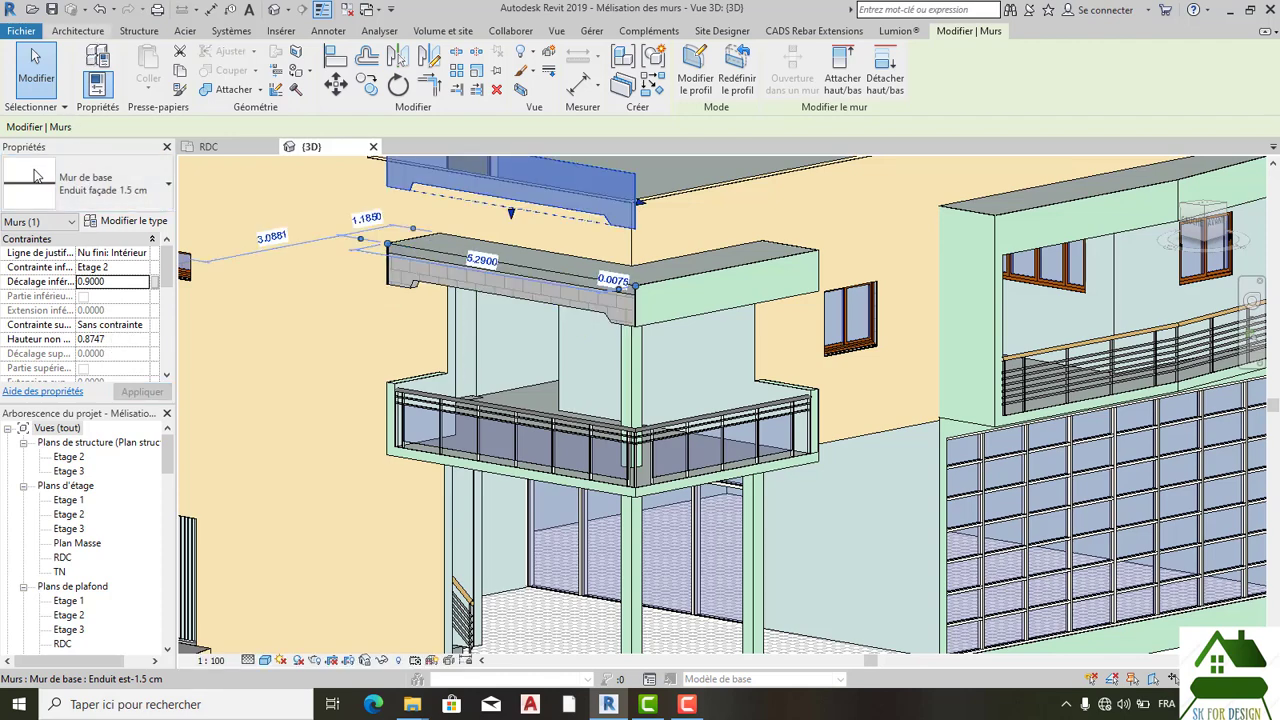
Step: Undo the base offset change and the downward stretch of the façade wall above the corner balcony
left_click(83, 284)
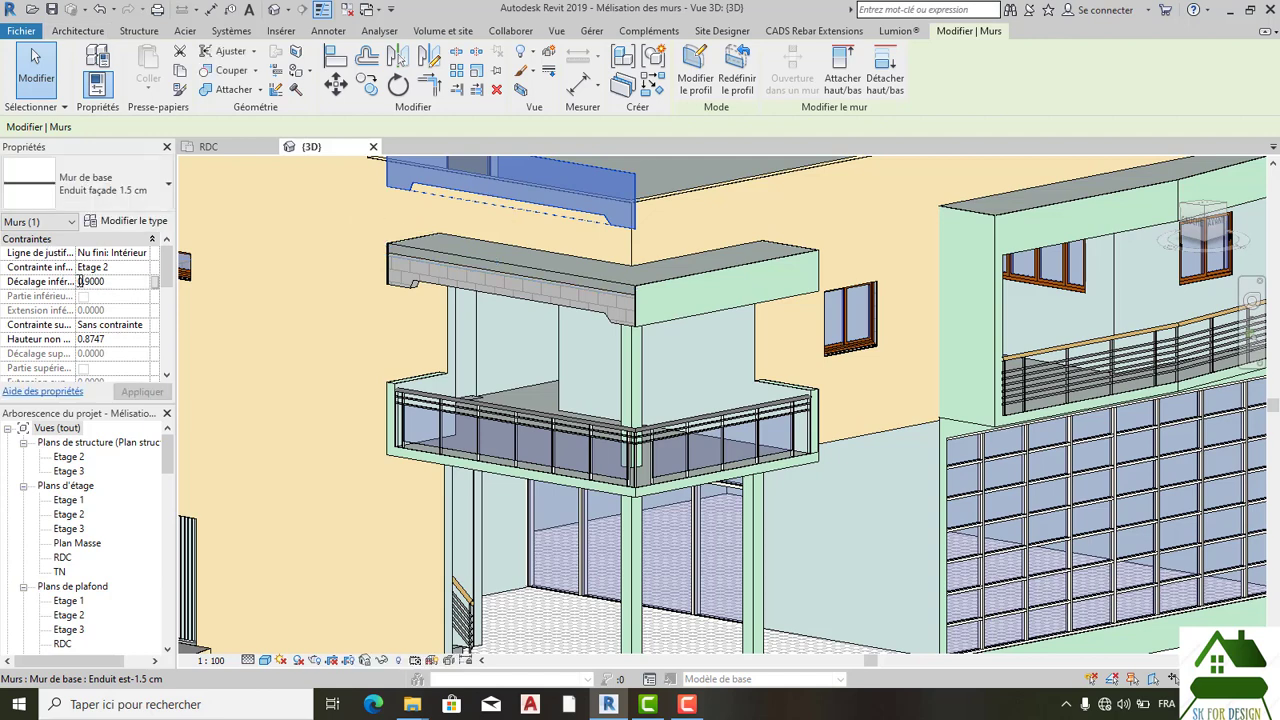
left_click(101, 9)
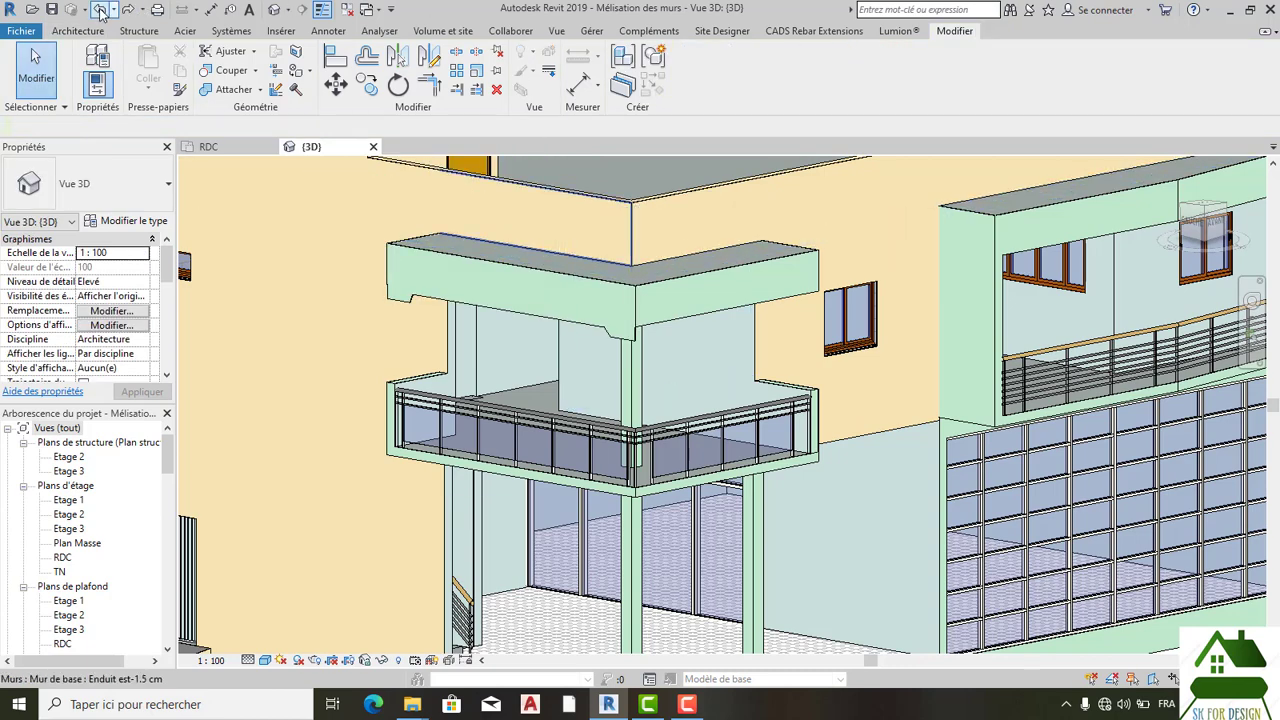
scroll(430, 295, "up", 2)
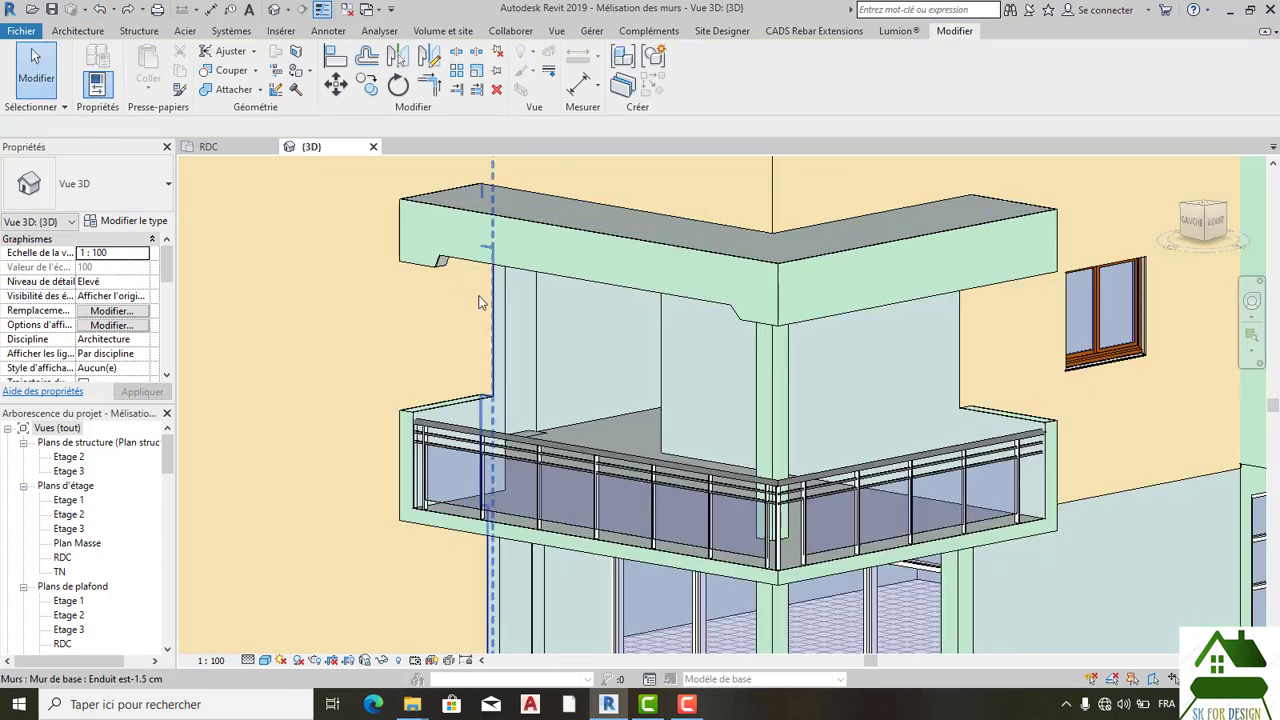
scroll(515, 315, "down", 3)
scroll(662, 396, "down", 2)
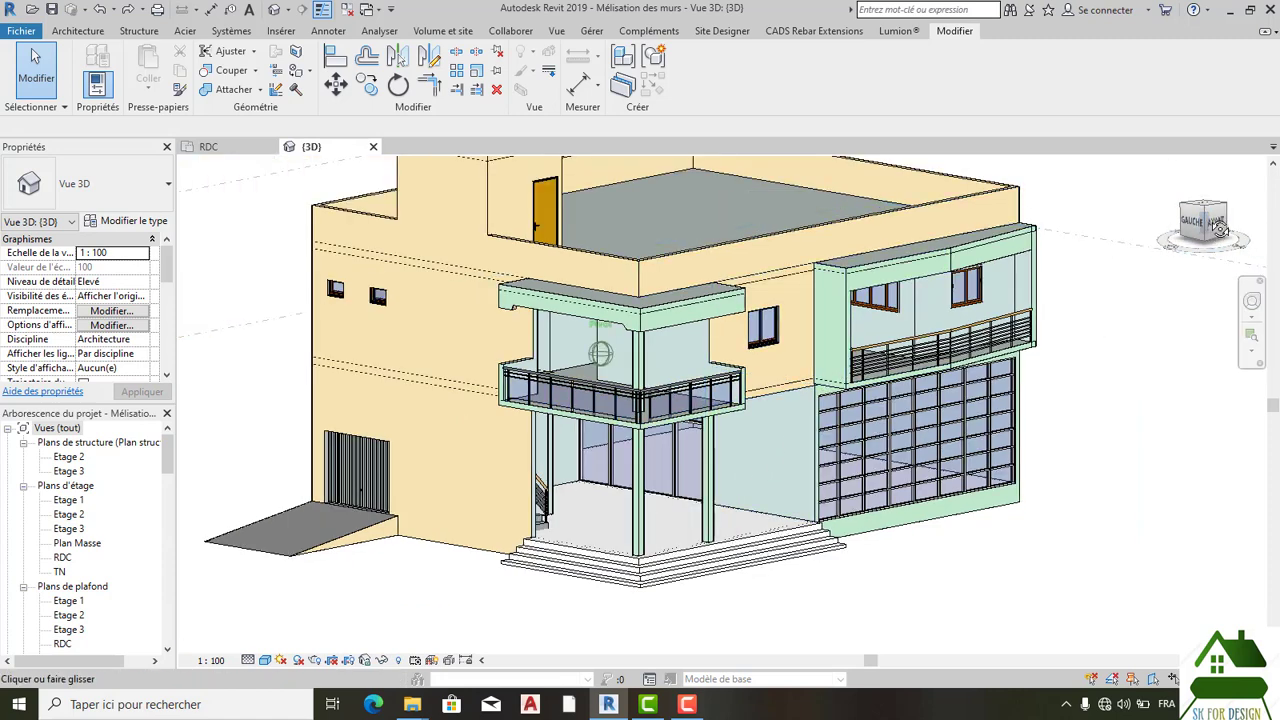
Step: Isolate the Simple panneau curtain wall behind the ground-floor terrace in the 3D view with a selection box
left_click_drag(1219, 228, 1185, 232)
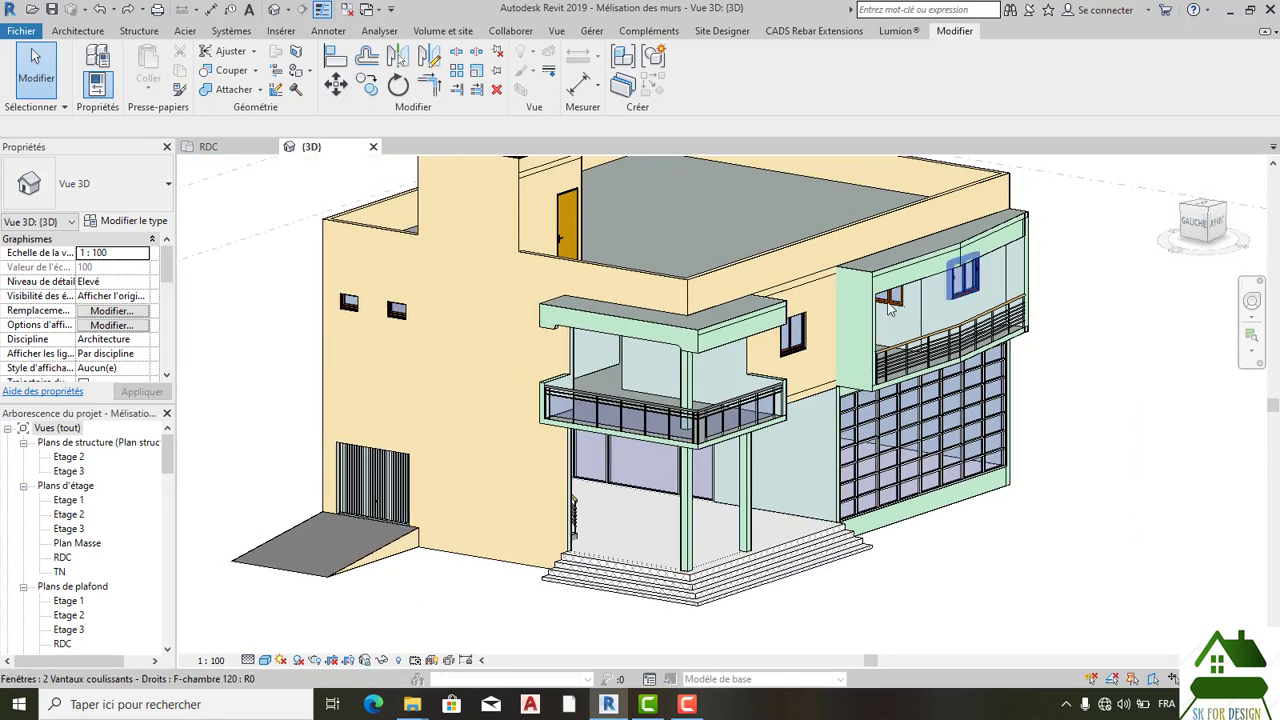
scroll(908, 463, "up", 1)
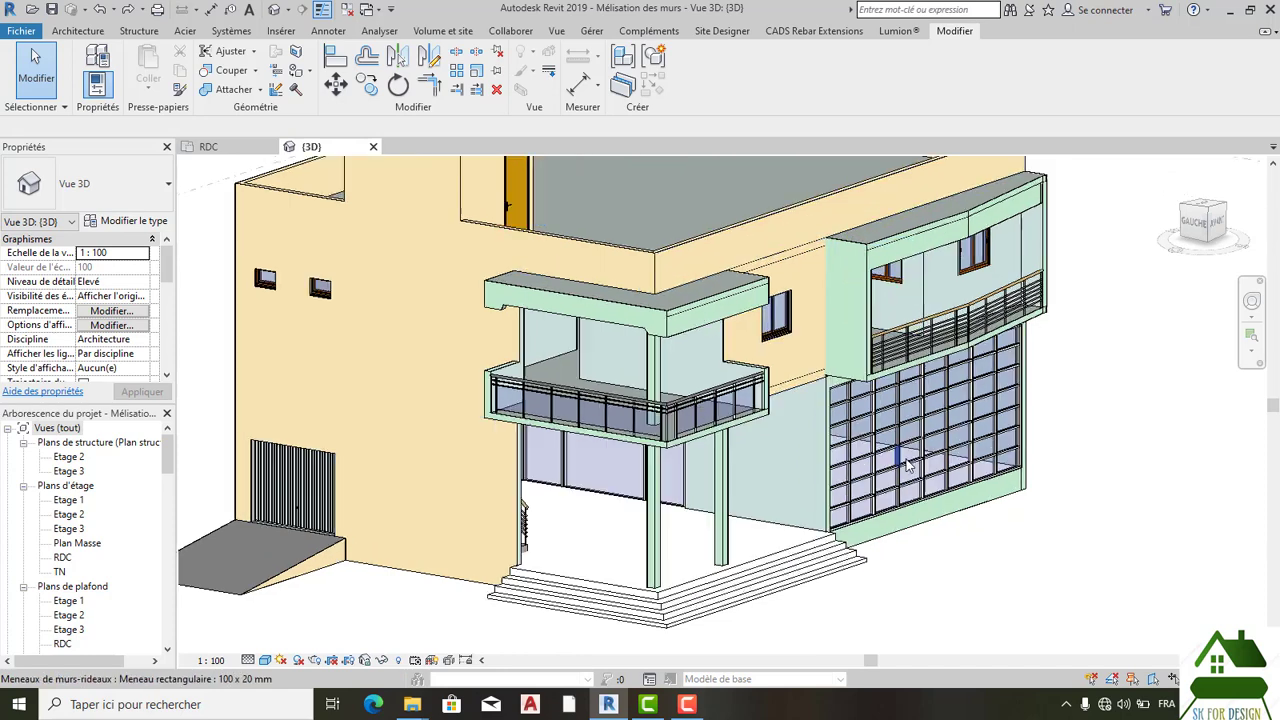
left_click(590, 460)
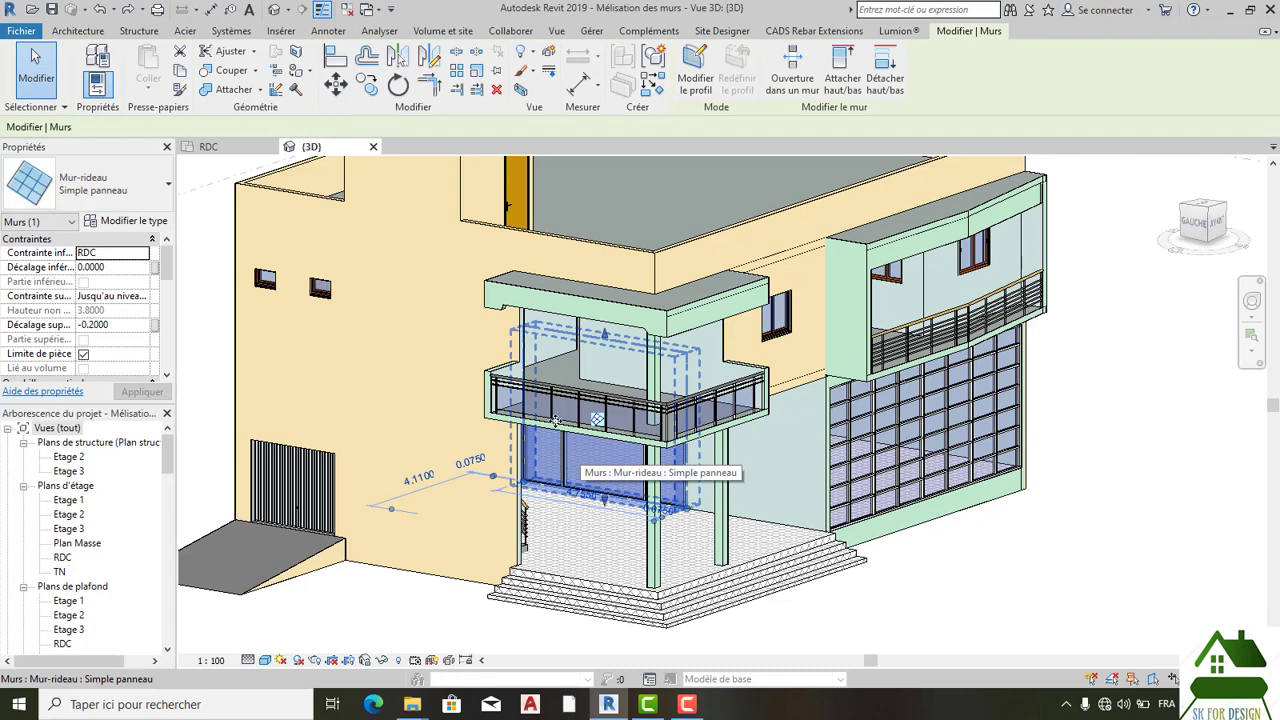
left_click(521, 90)
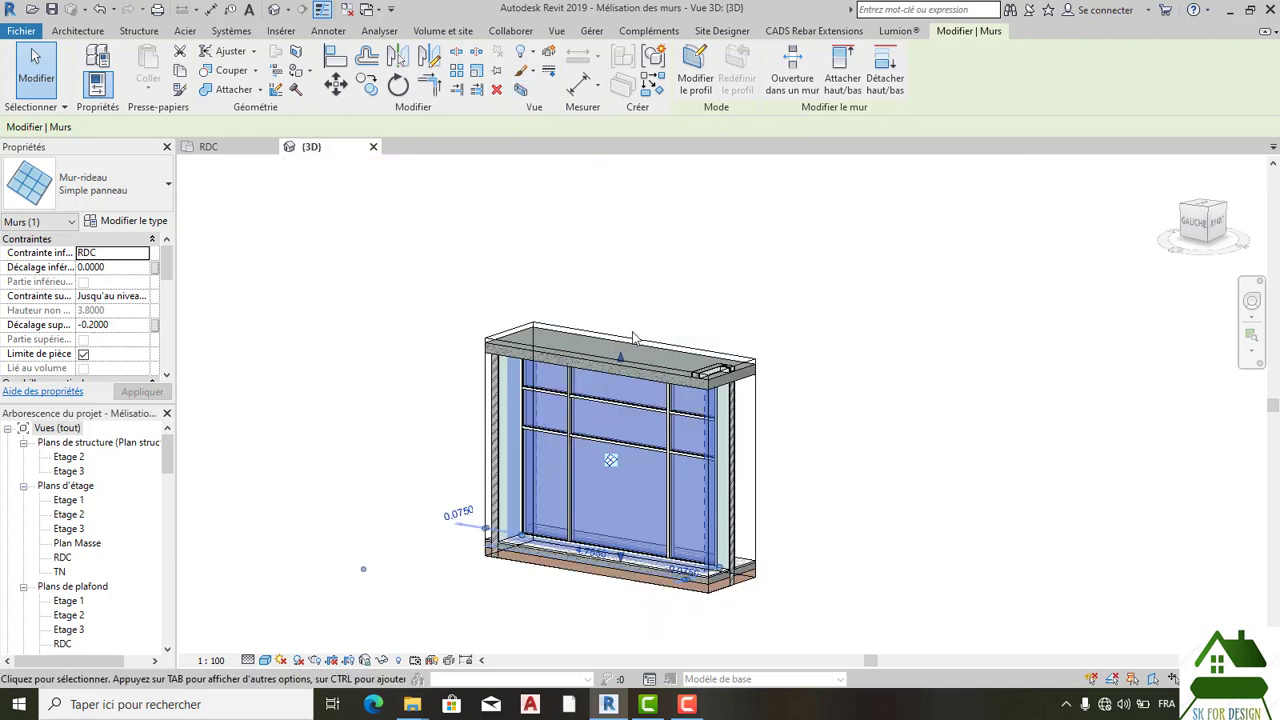
scroll(623, 370, "up", 3)
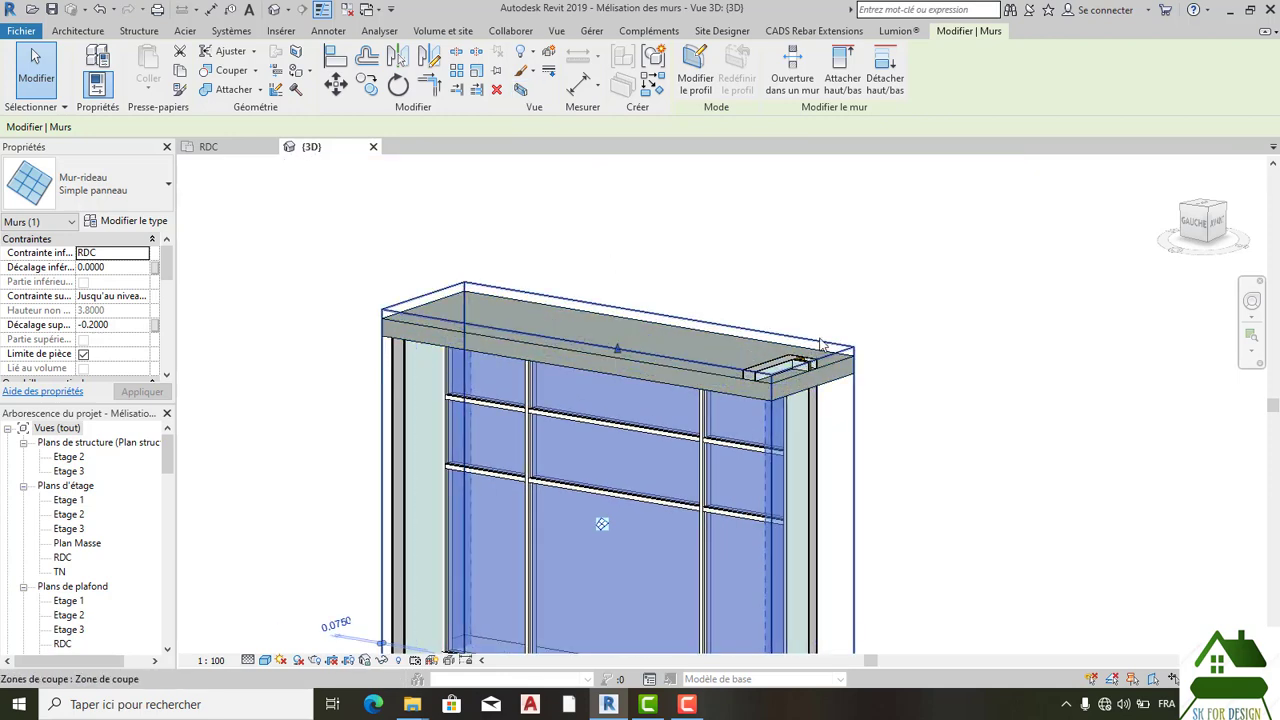
Step: Examine the isolated ground-floor curtain wall, its mullions and glazed panels from the front and at an angle
scroll(760, 360, "down", 3)
left_click(1207, 224)
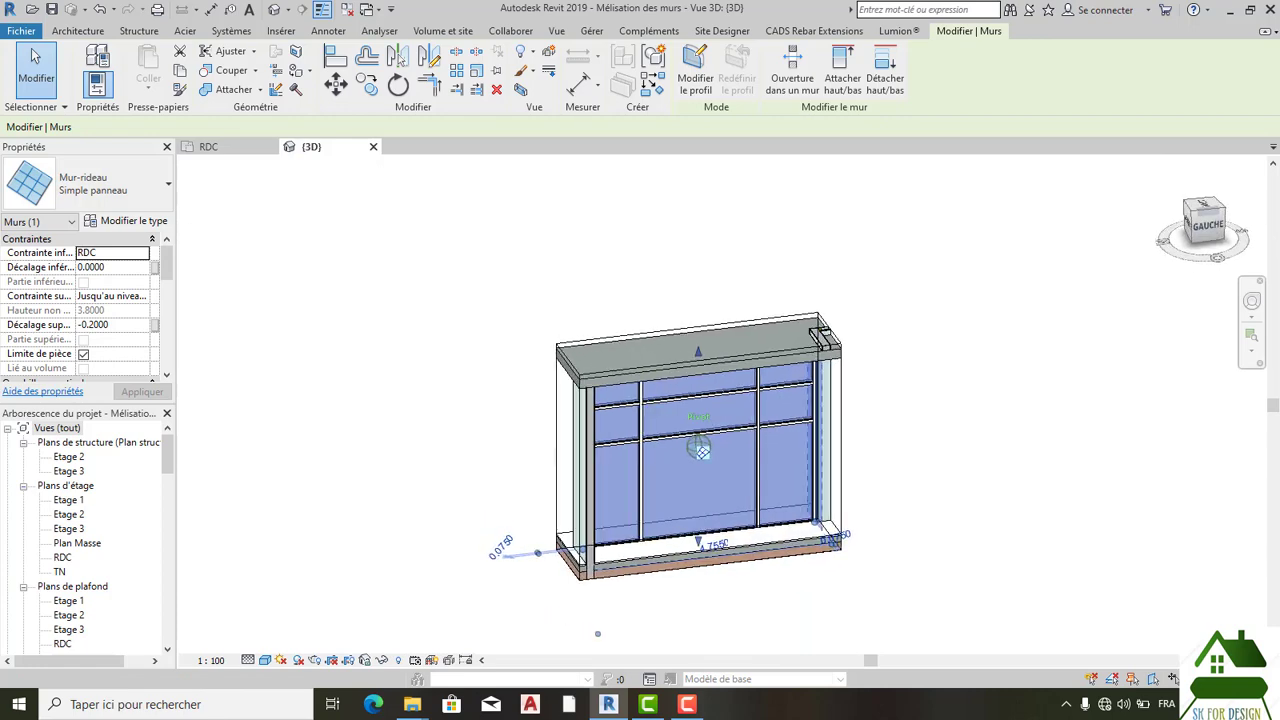
scroll(762, 538, "up", 3)
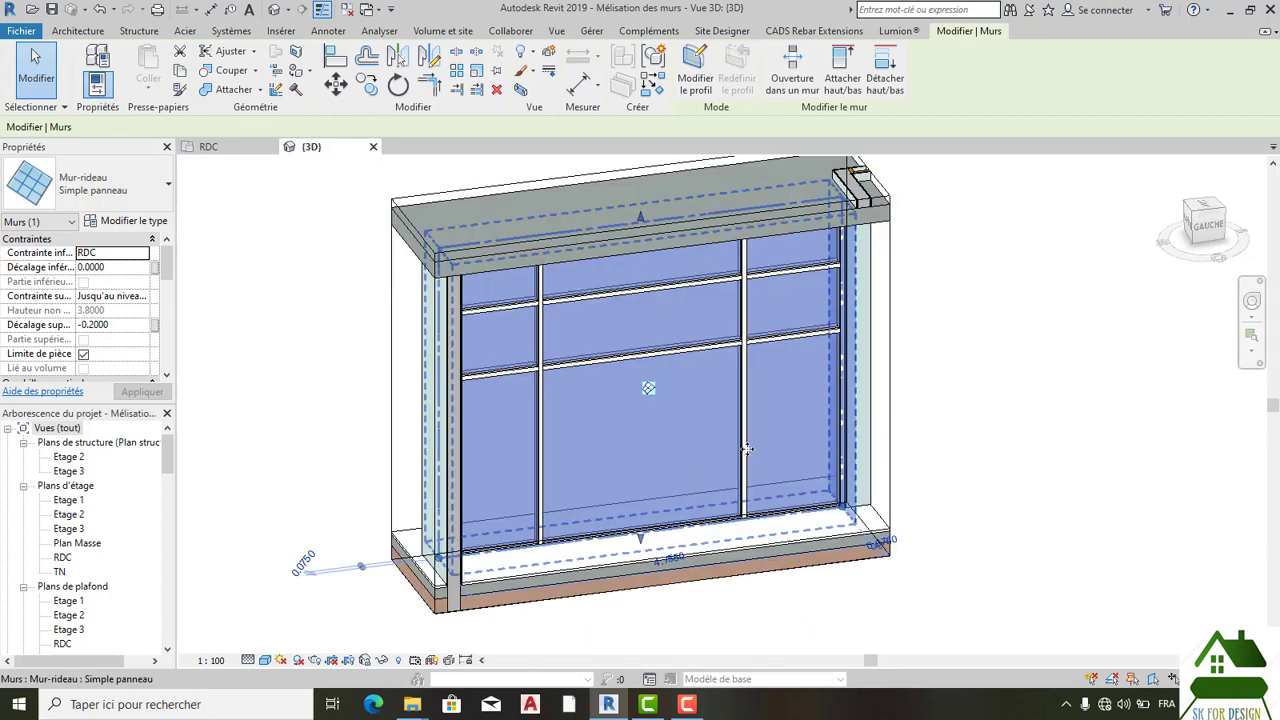
left_click(1205, 226)
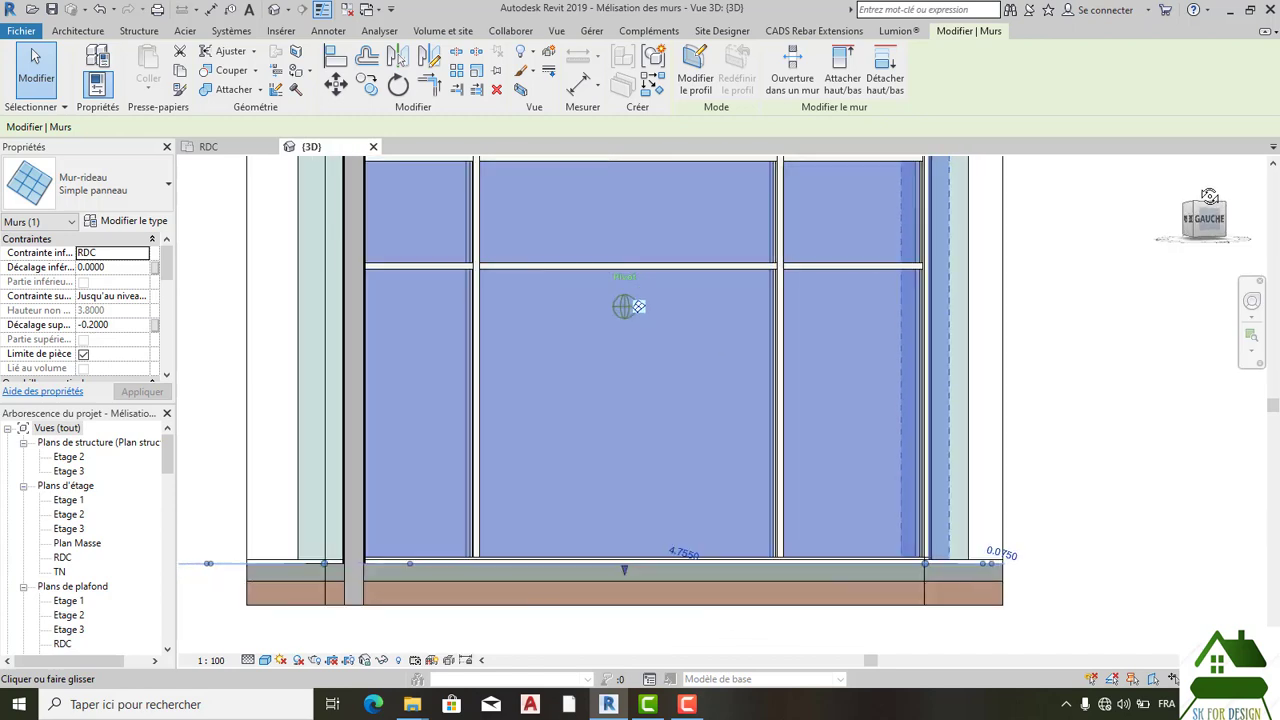
left_click_drag(1222, 232, 1222, 240)
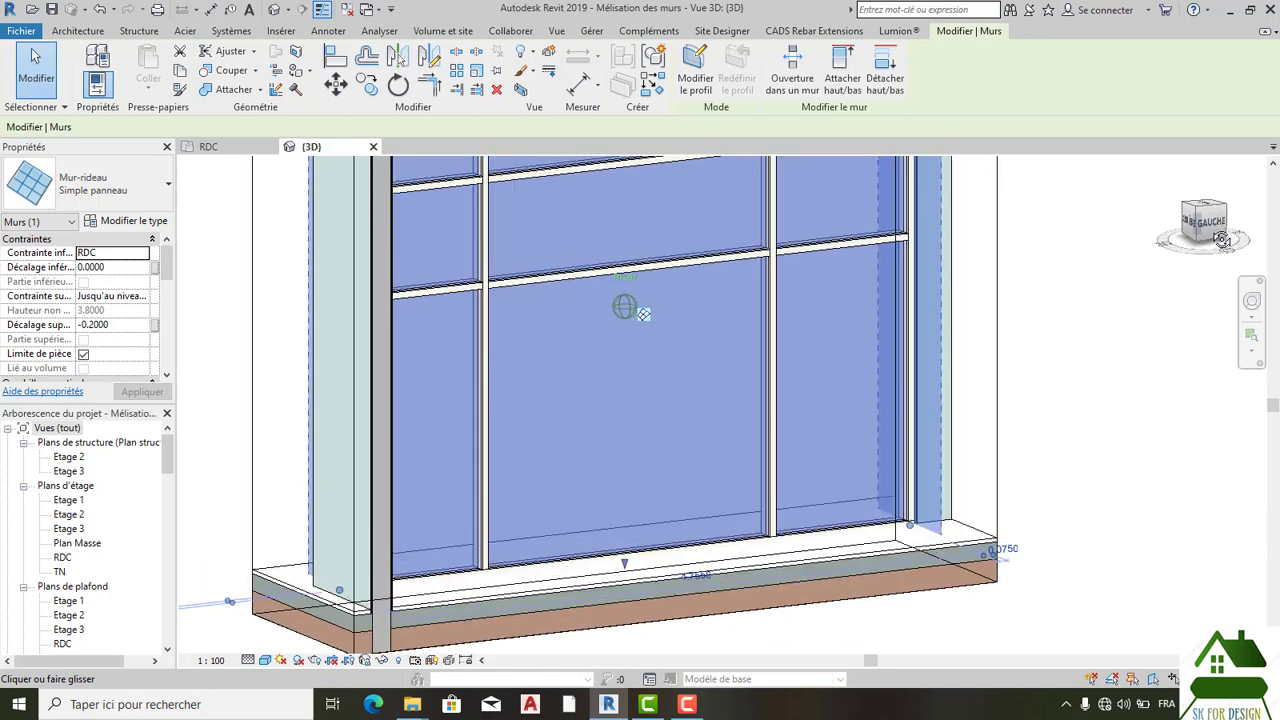
left_click(986, 408)
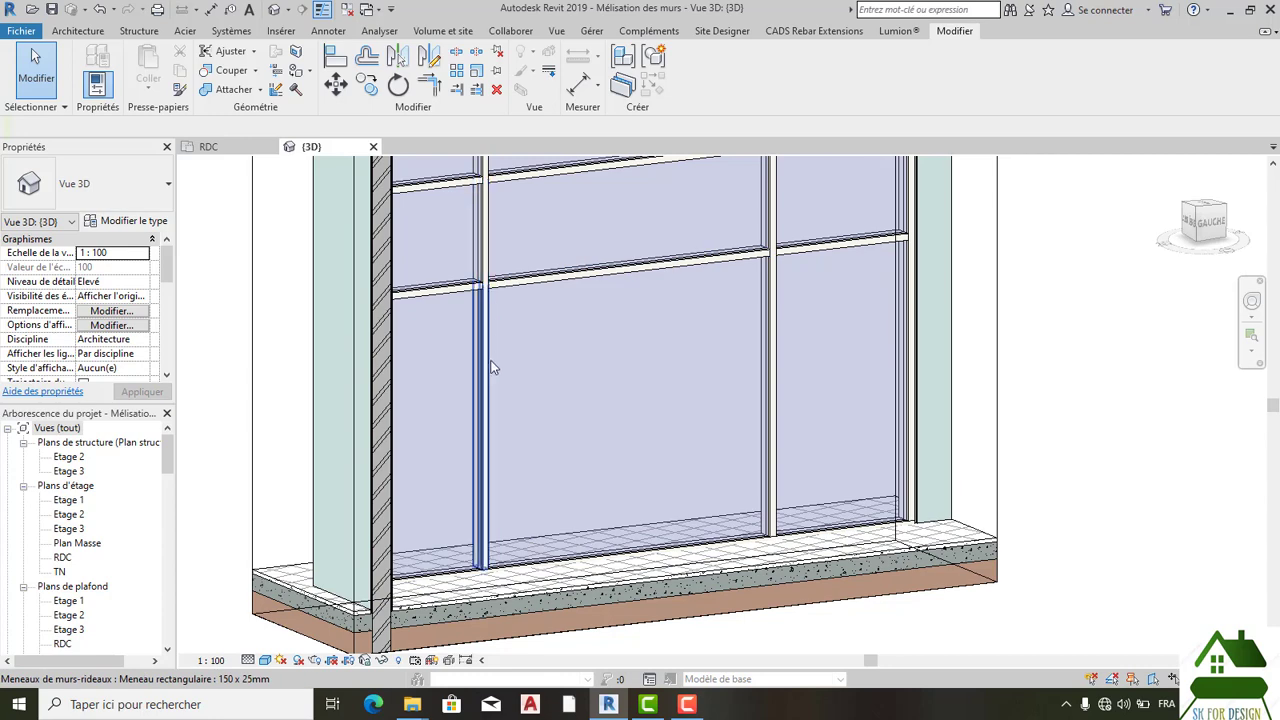
scroll(505, 342, "down", 1)
scroll(503, 335, "down", 2)
left_click_drag(1214, 238, 1203, 238)
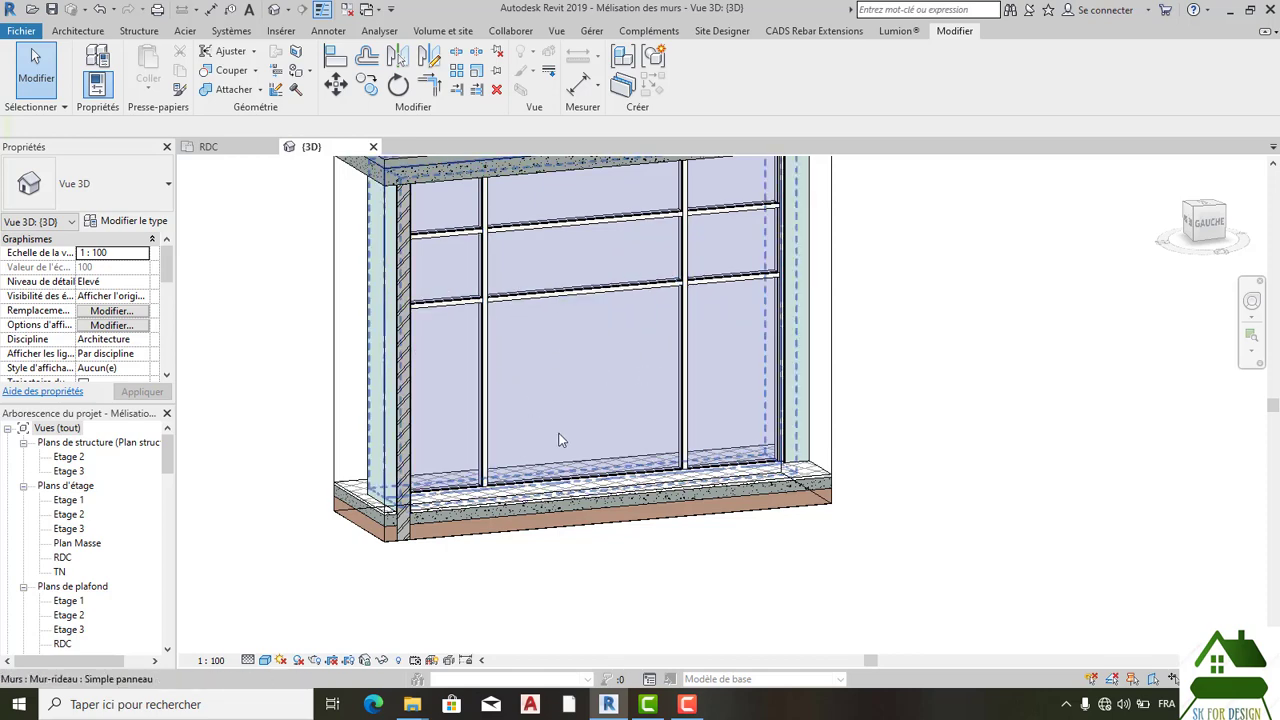
Step: Select the large lower middle glazed panel of the curtain wall and unpin it
left_click(563, 362)
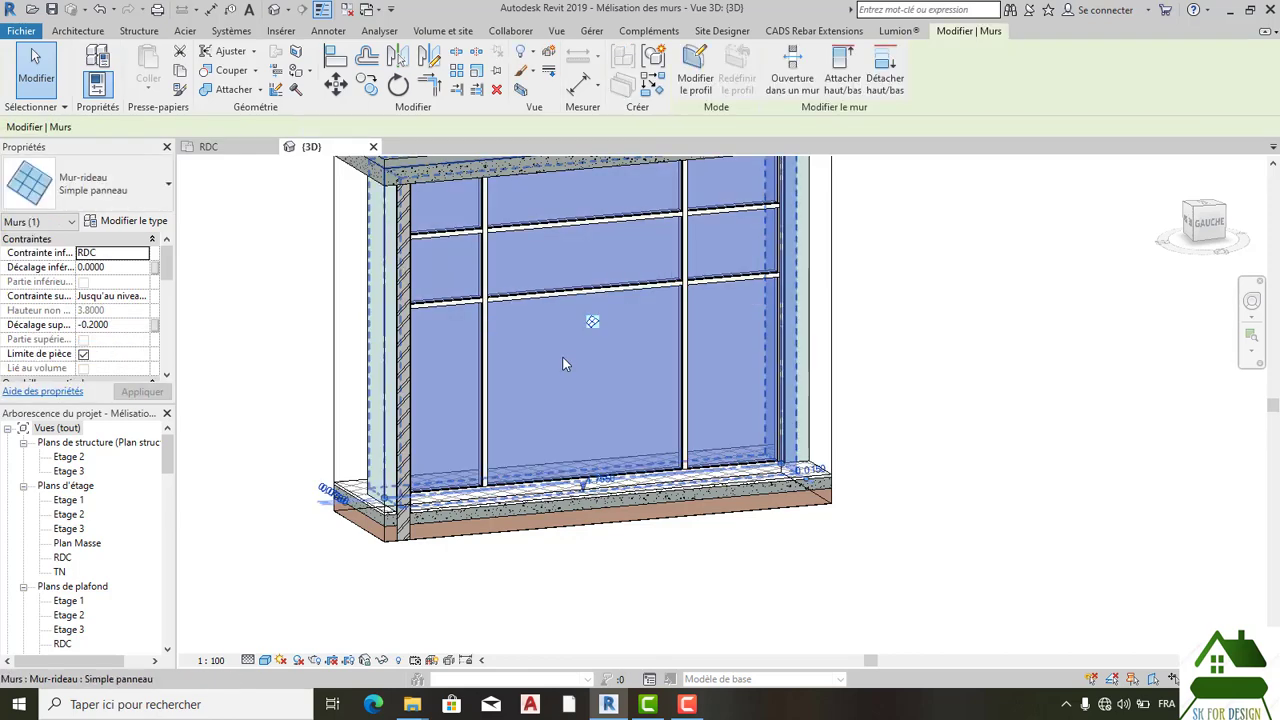
left_click(566, 364)
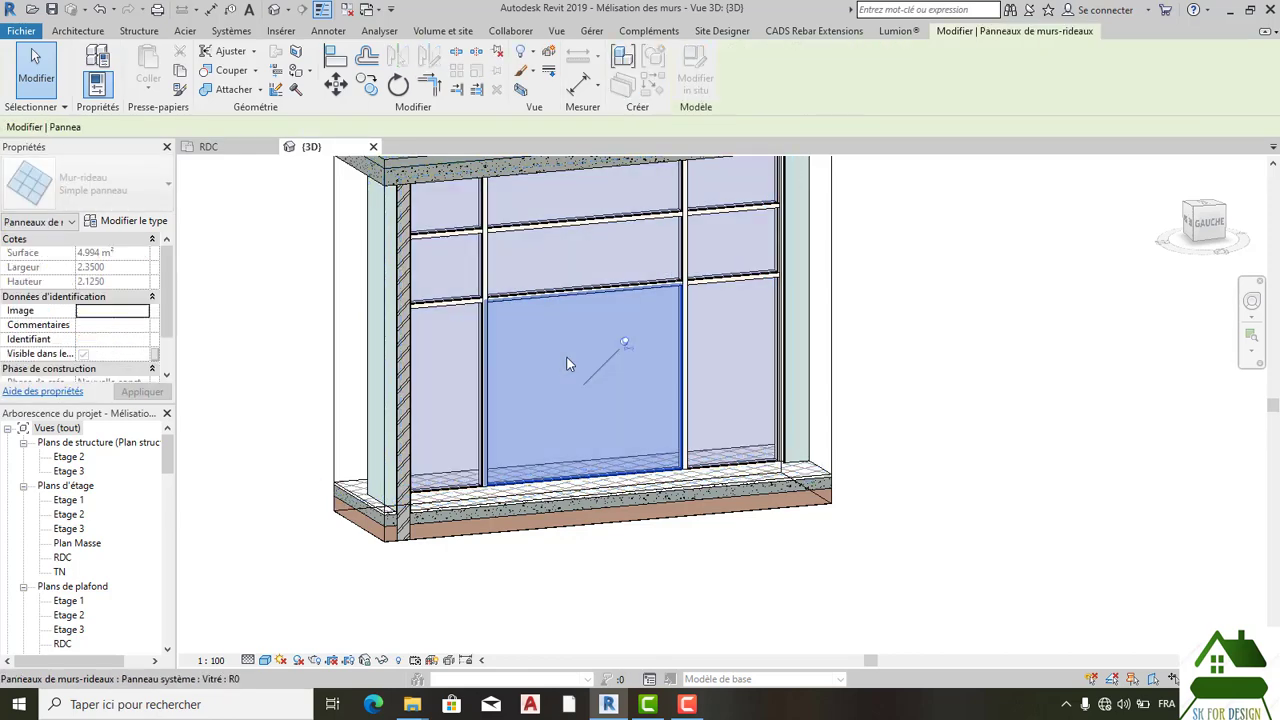
left_click(627, 344)
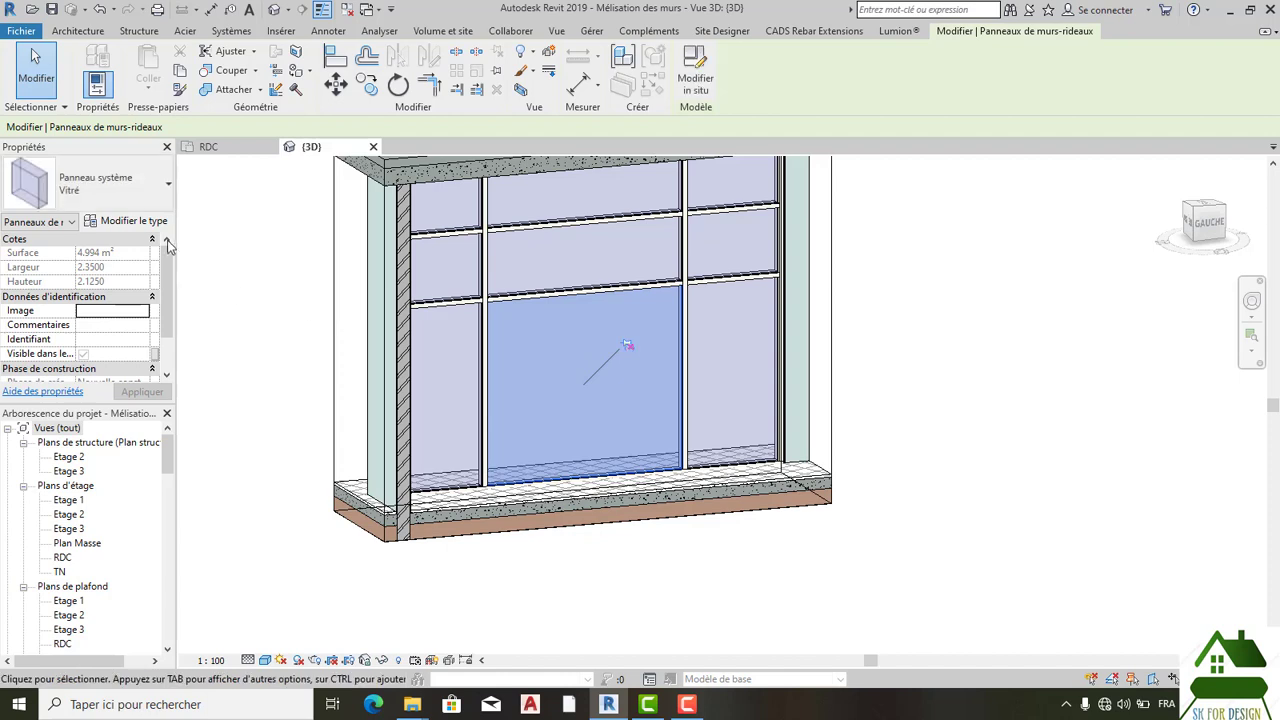
Step: Try the Vide and Plein panel types on the unpinned lower middle panel
left_click(141, 185)
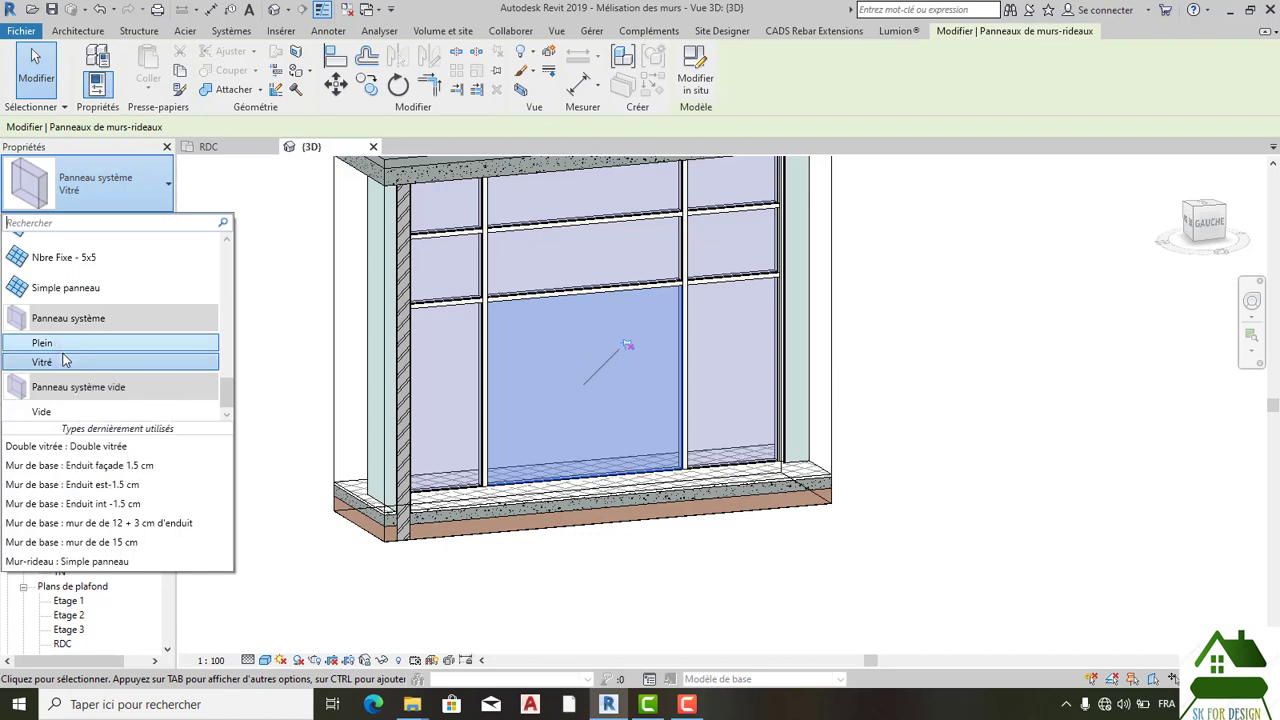
left_click(76, 414)
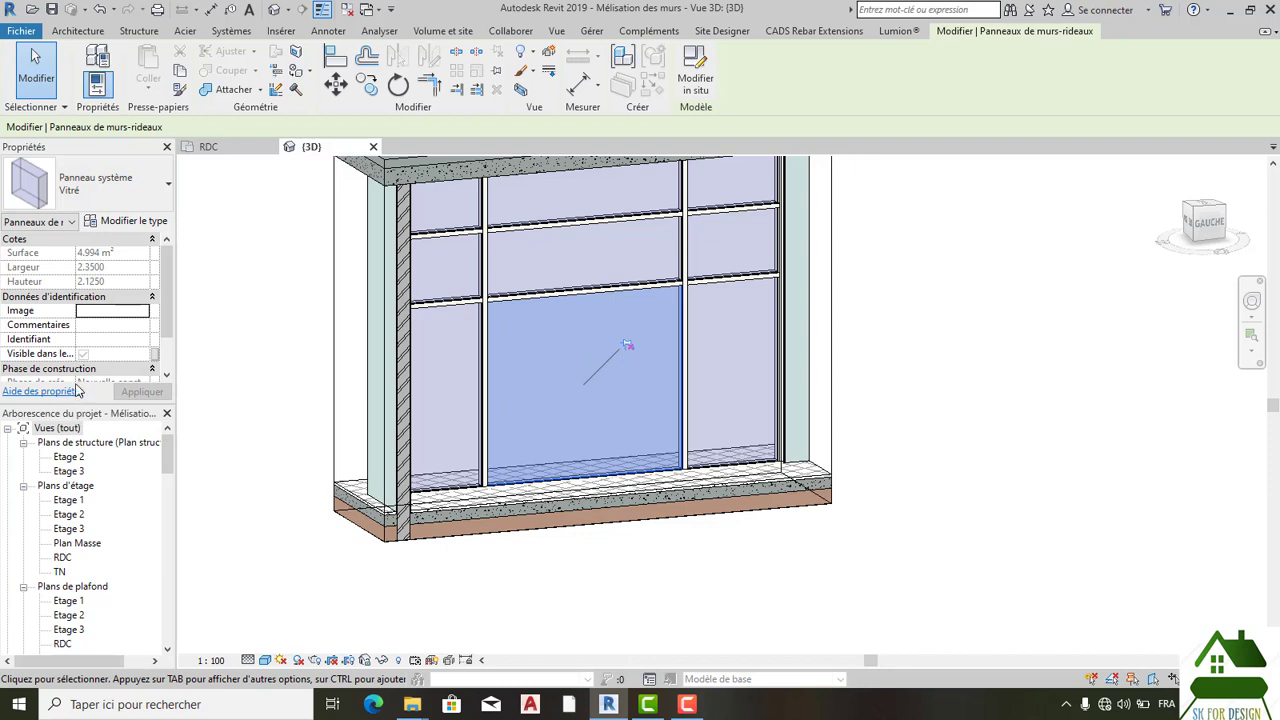
left_click(125, 200)
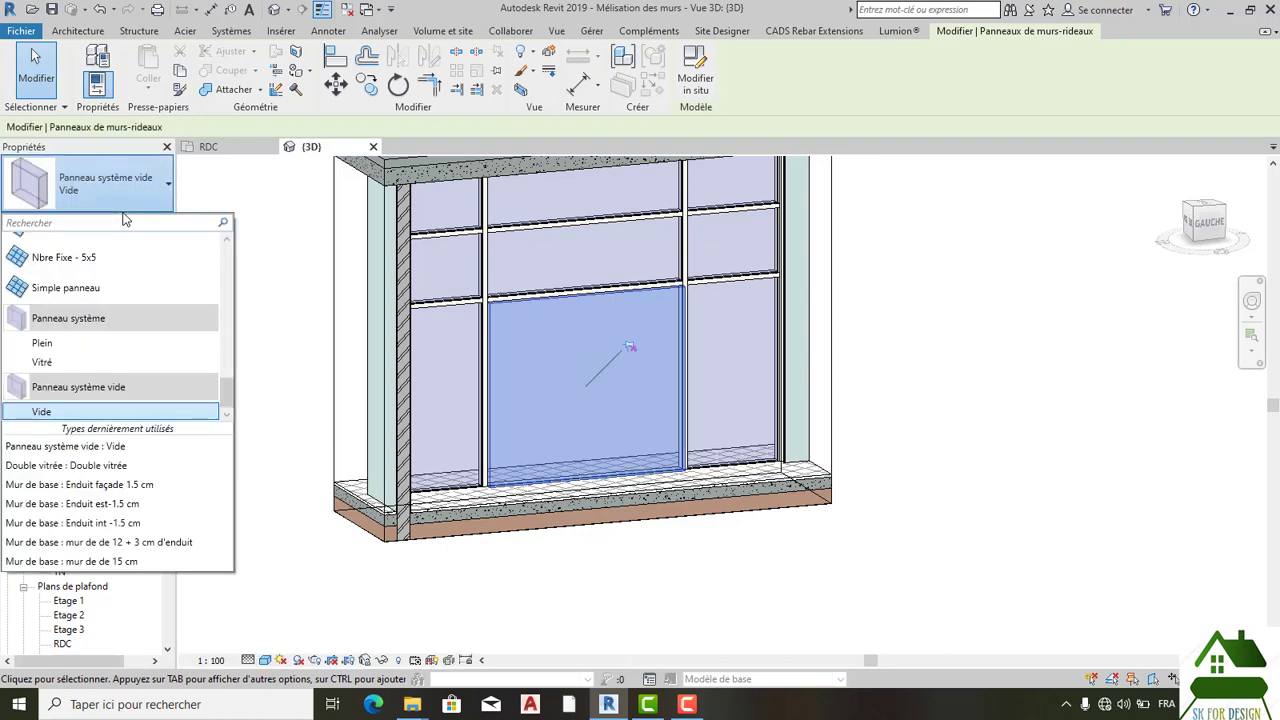
left_click(62, 346)
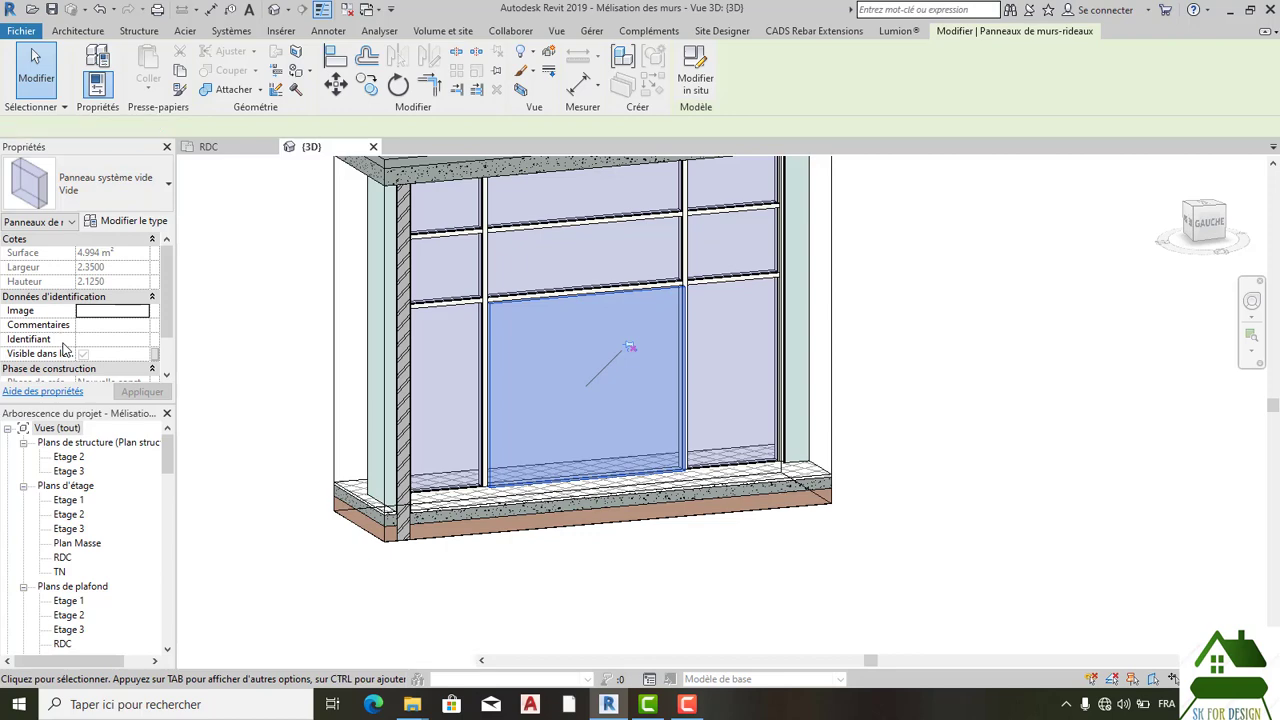
left_click(148, 194)
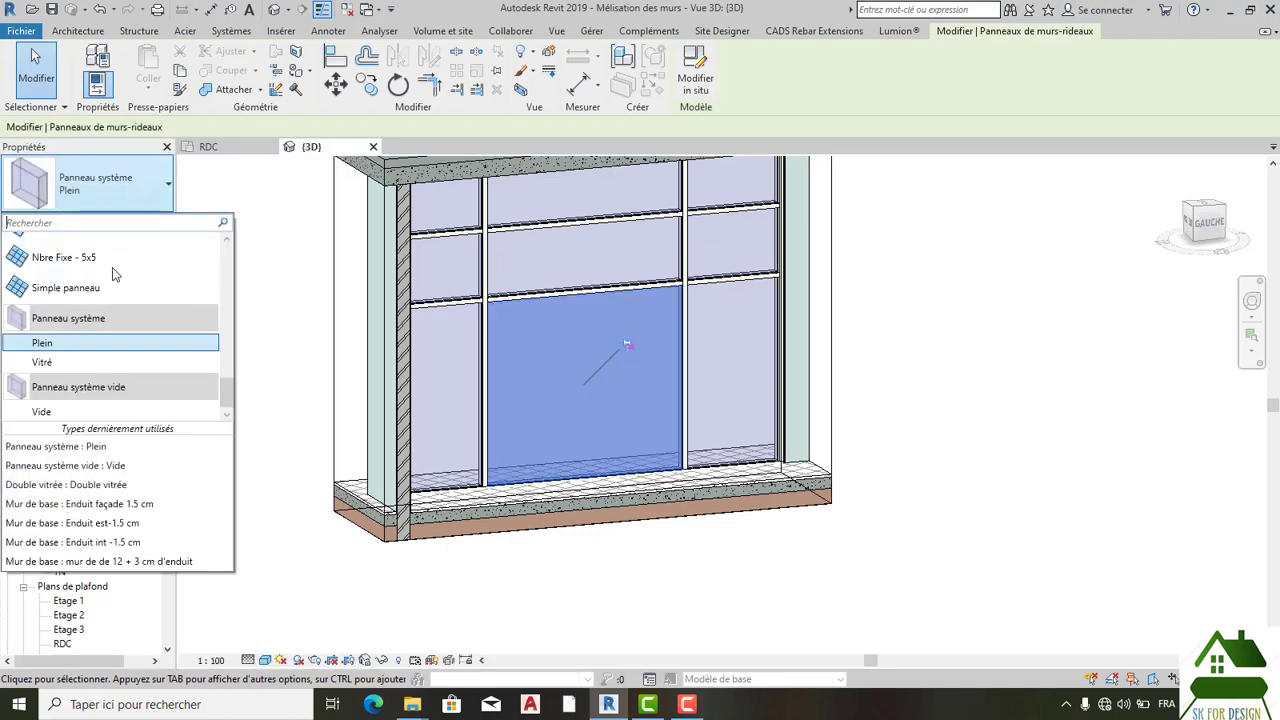
left_click(48, 415)
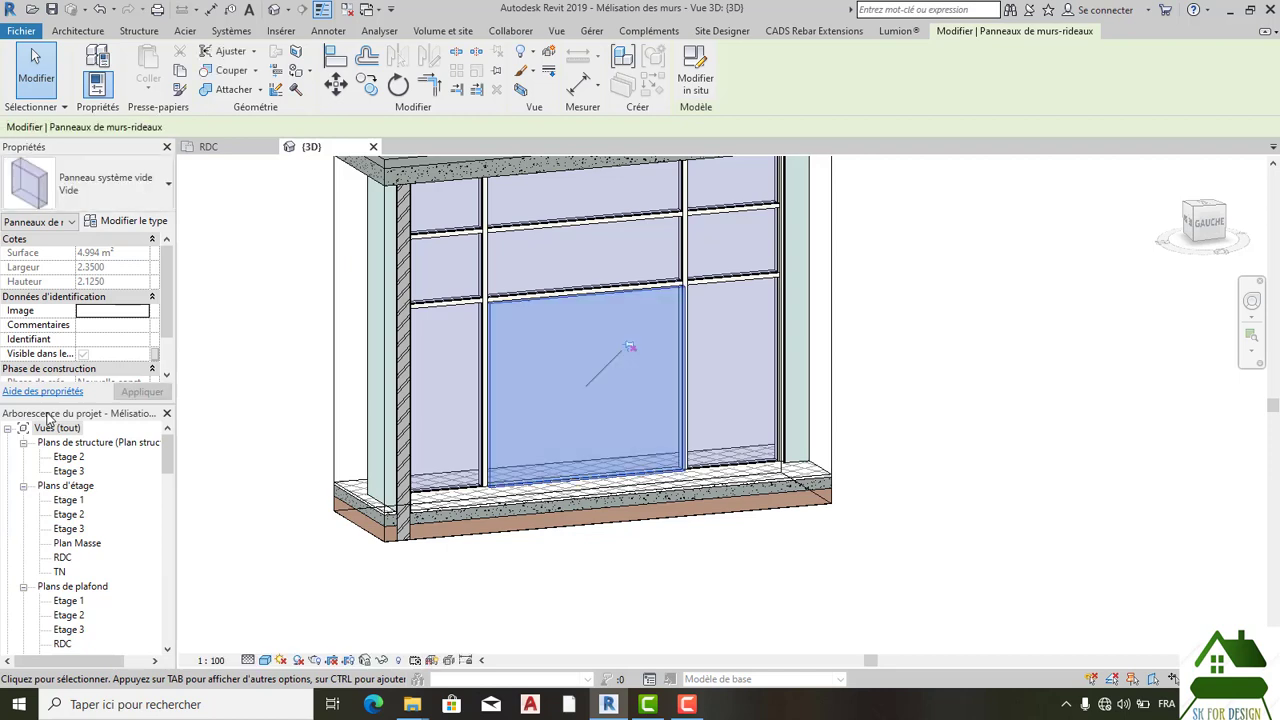
Step: Change the lower middle curtain wall panel's type to the Double vitrée door
left_click(156, 200)
scroll(130, 292, "up", 5)
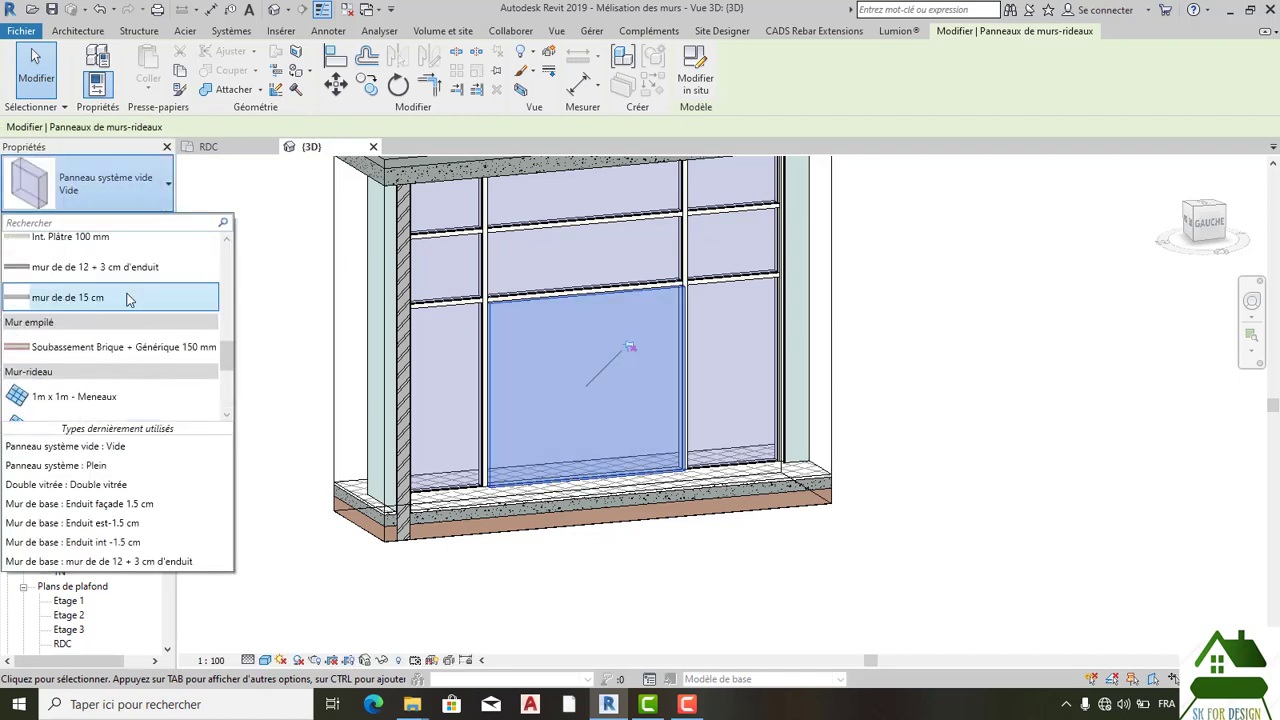
scroll(130, 292, "up", 1)
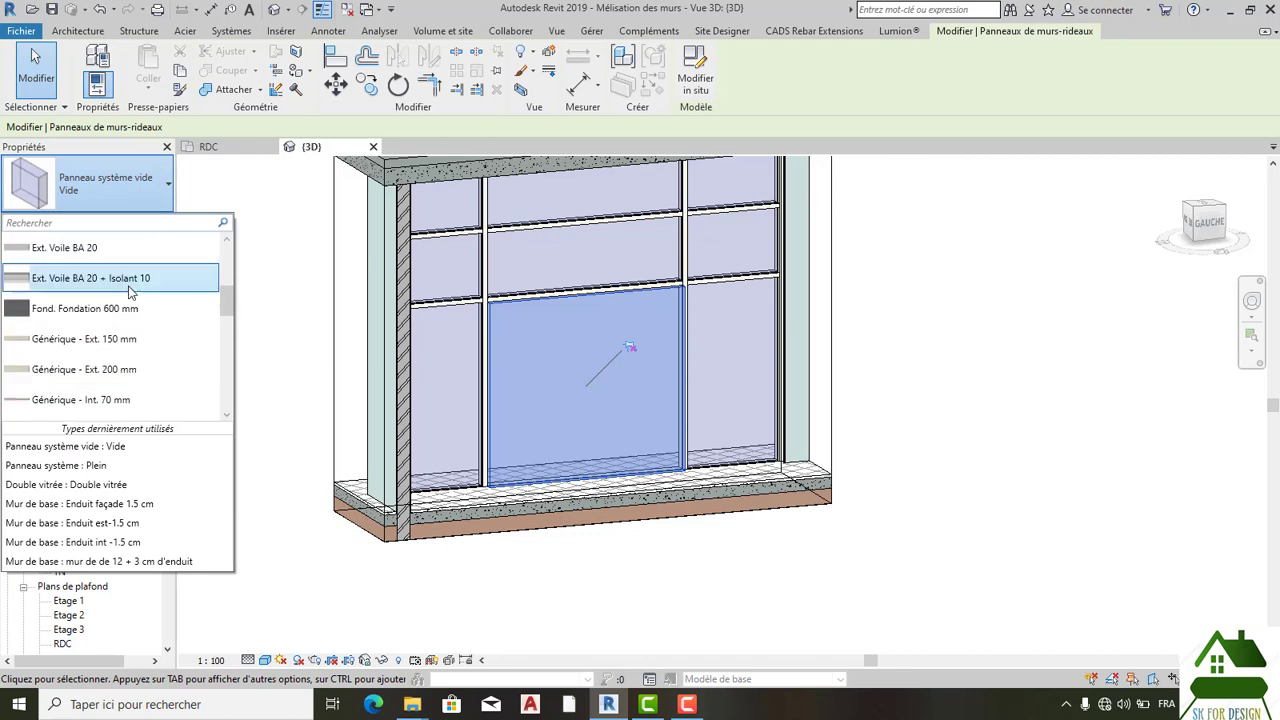
scroll(128, 286, "up", 5)
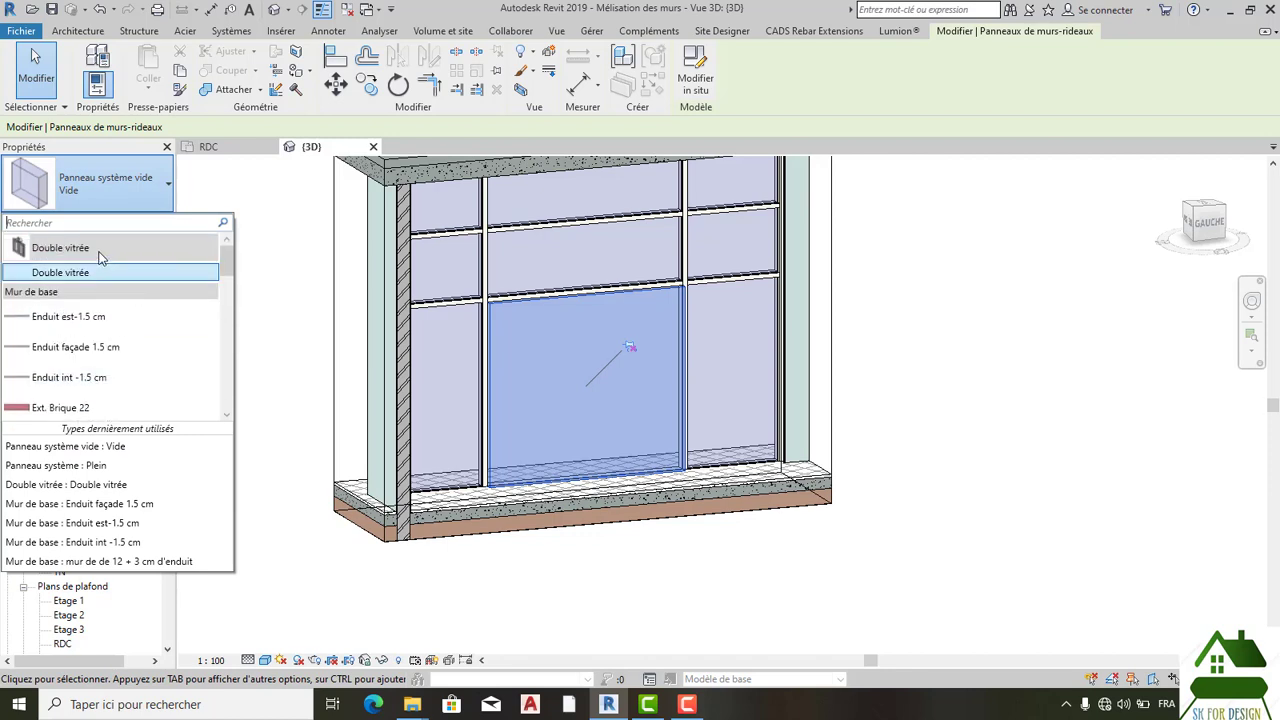
left_click(87, 278)
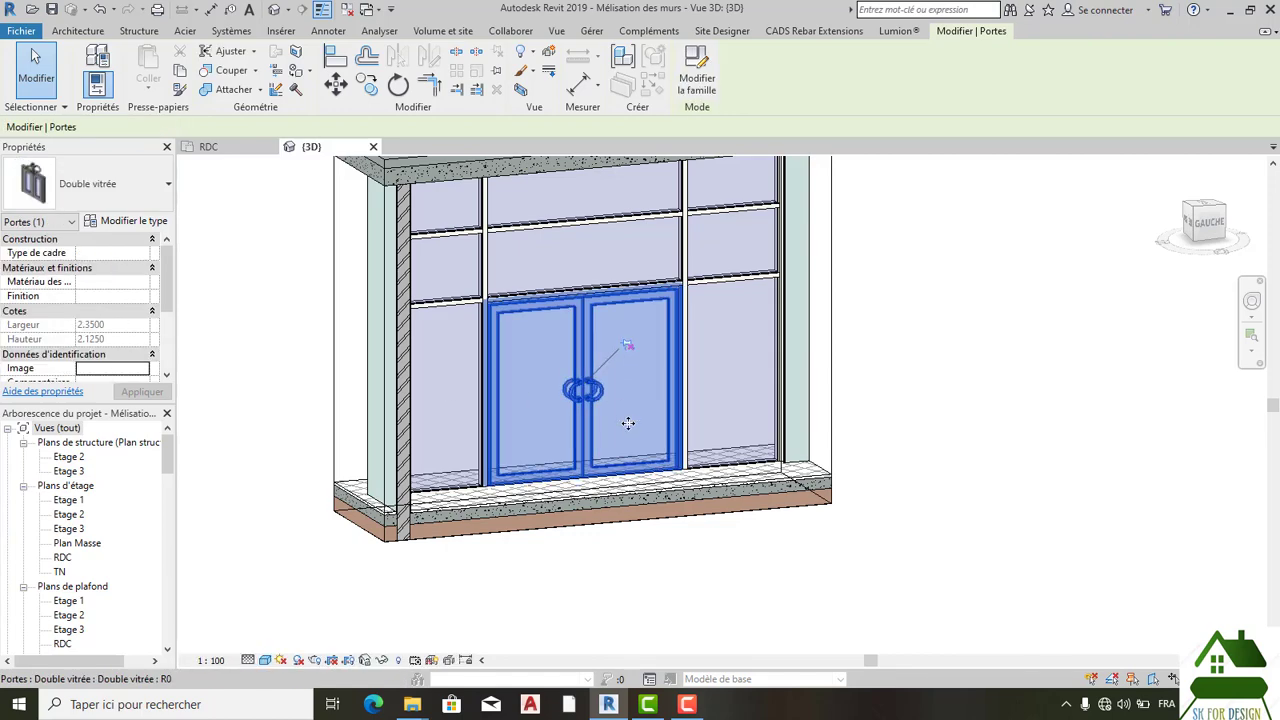
scroll(628, 424, "up", 3)
key("Escape")
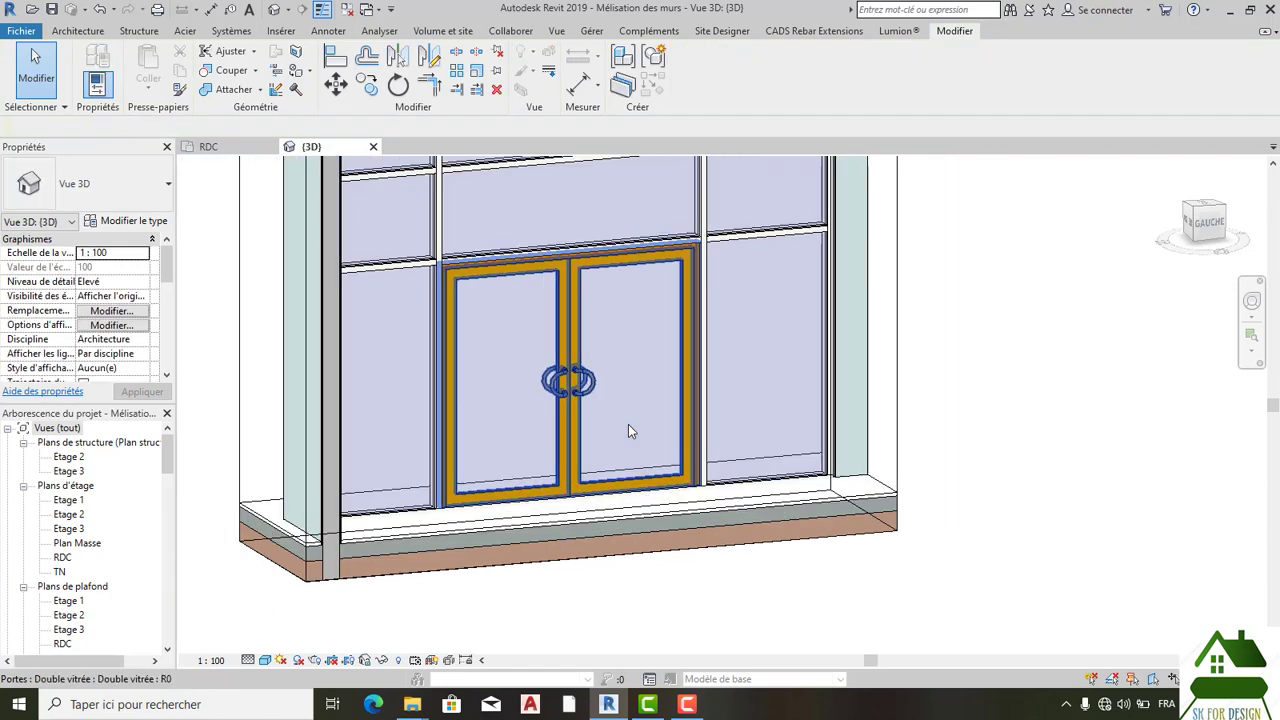
Step: Inspect the Double vitrée door in the curtain wall from the front and at an angle, and select it
scroll(628, 424, "down", 3)
left_click(1203, 221)
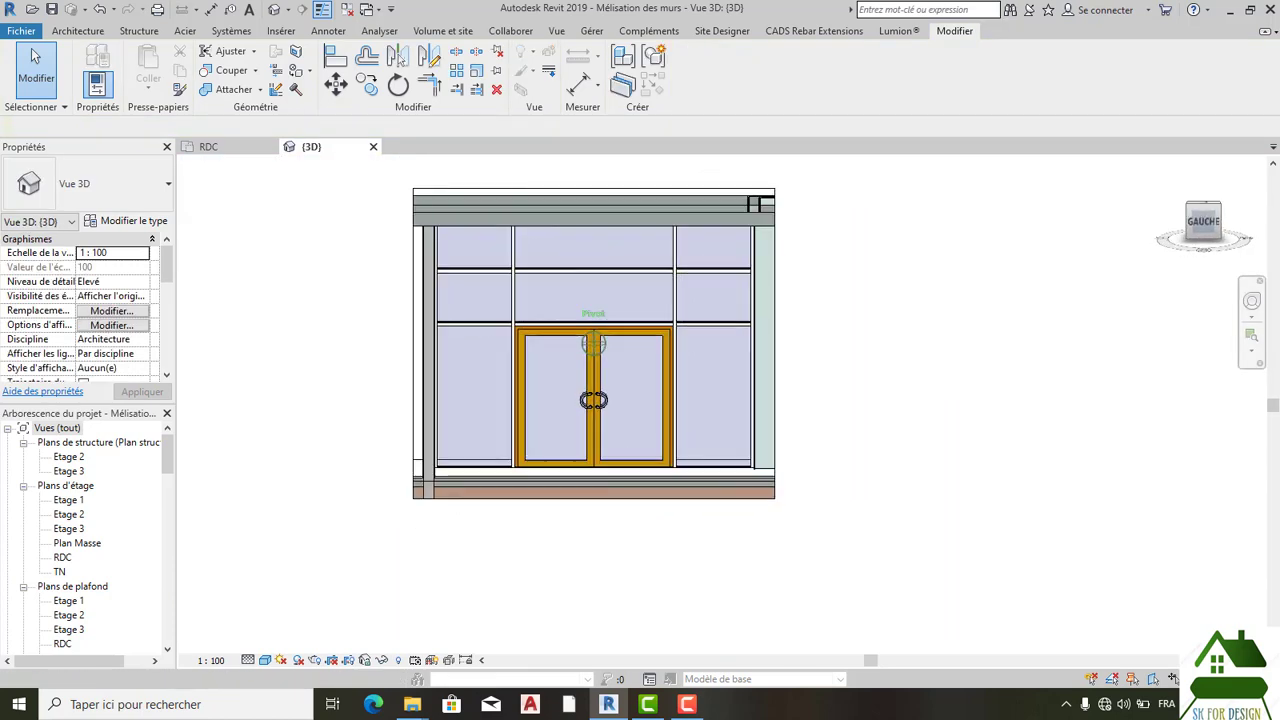
mouse_move(1203, 221)
left_mouse_down()
mouse_move(1180, 228)
mouse_move(1211, 216)
left_mouse_up()
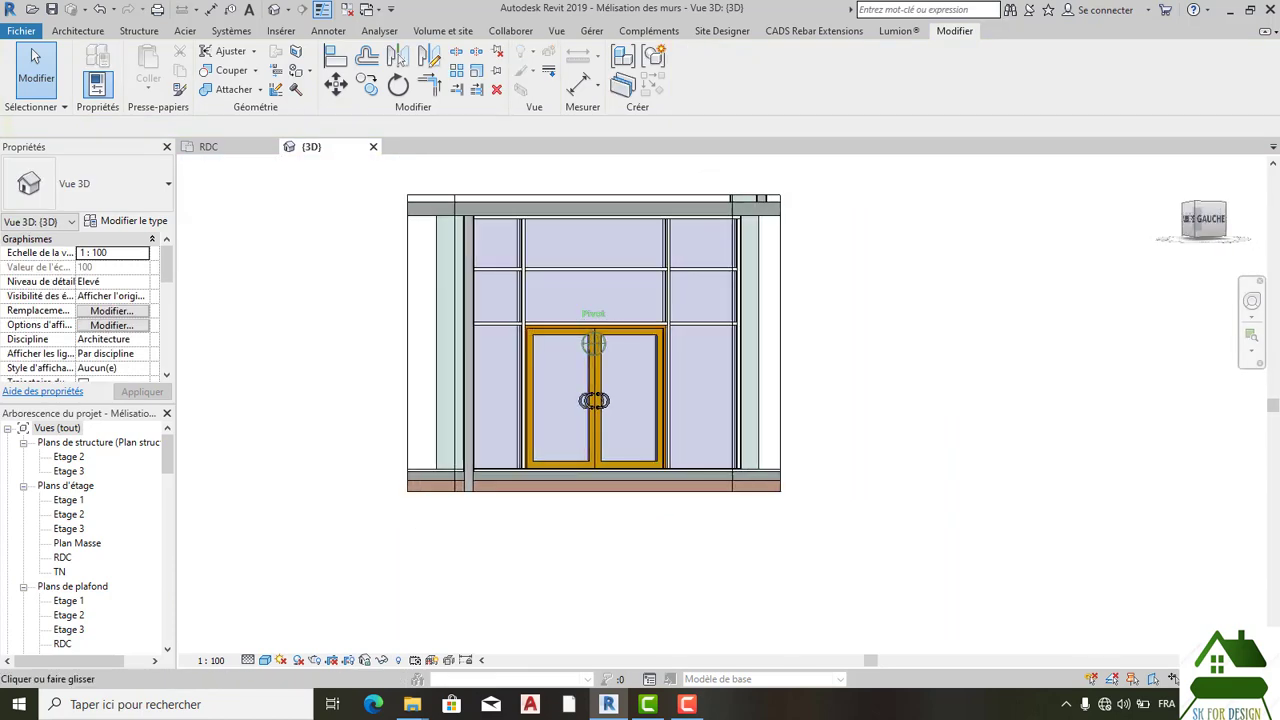
middle_click_drag(600, 385, 643, 383, "shift")
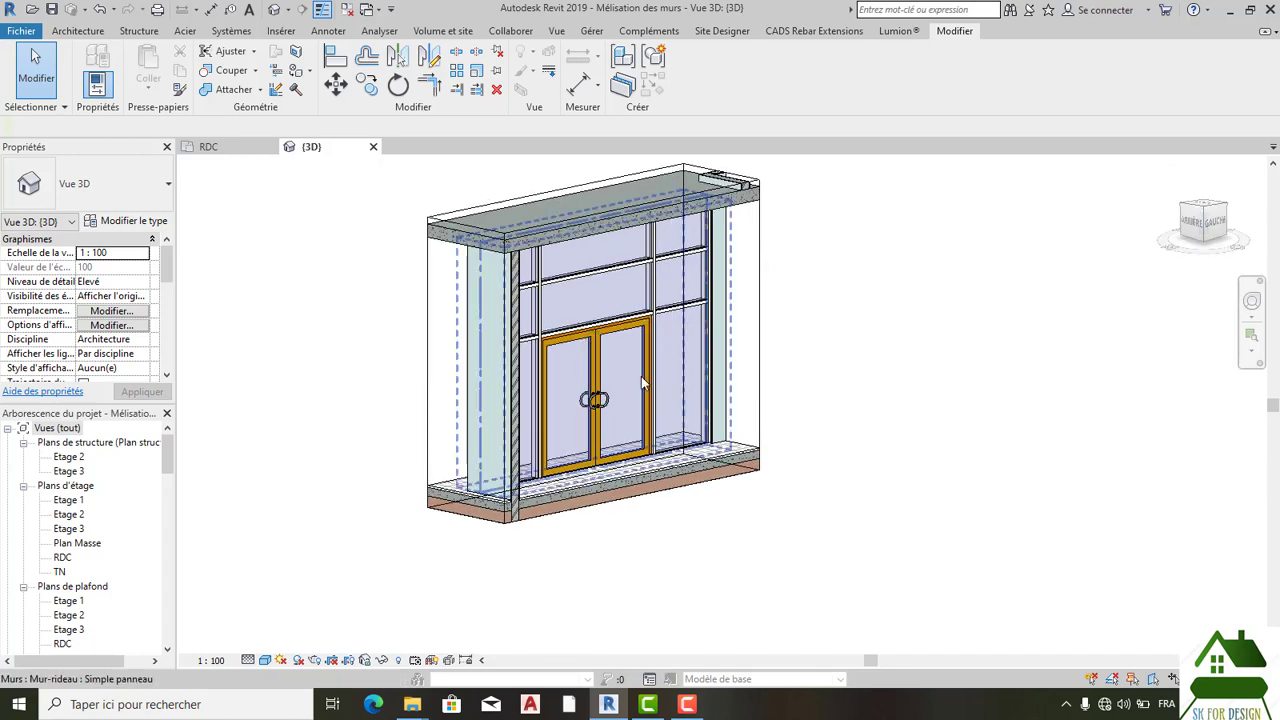
scroll(643, 383, "up", 3)
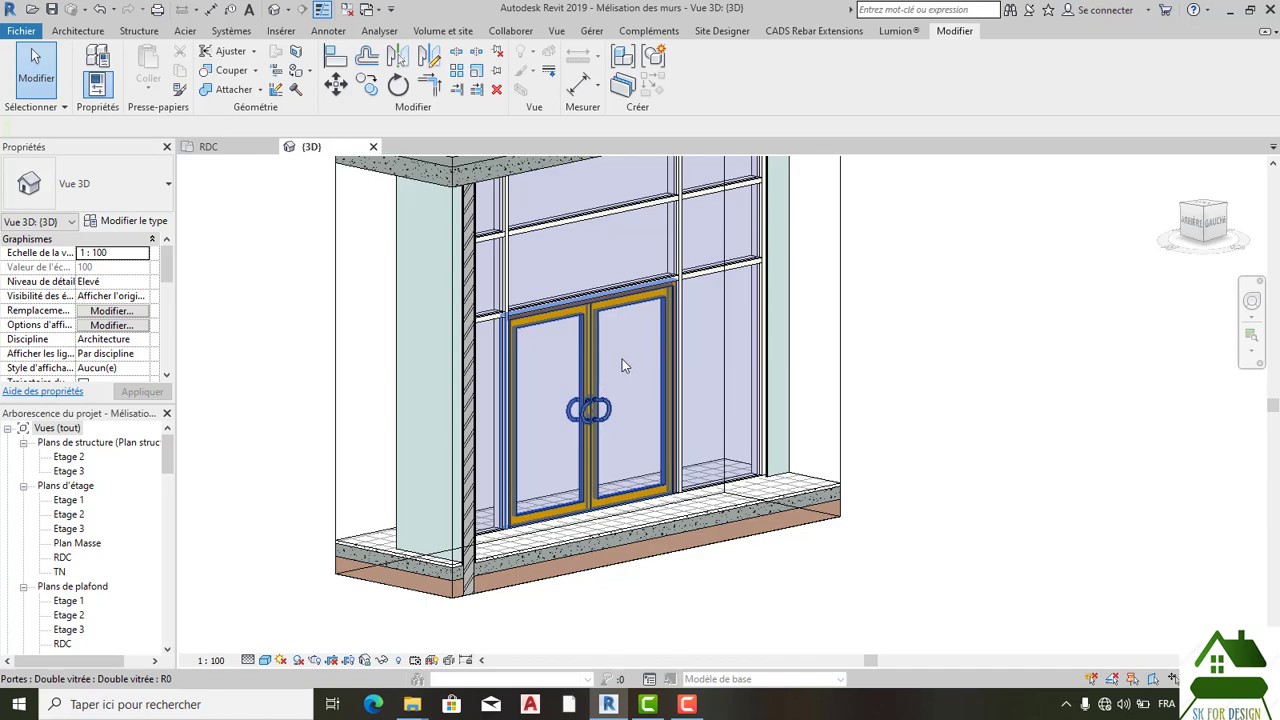
scroll(610, 355, "up", 4)
left_click(600, 352)
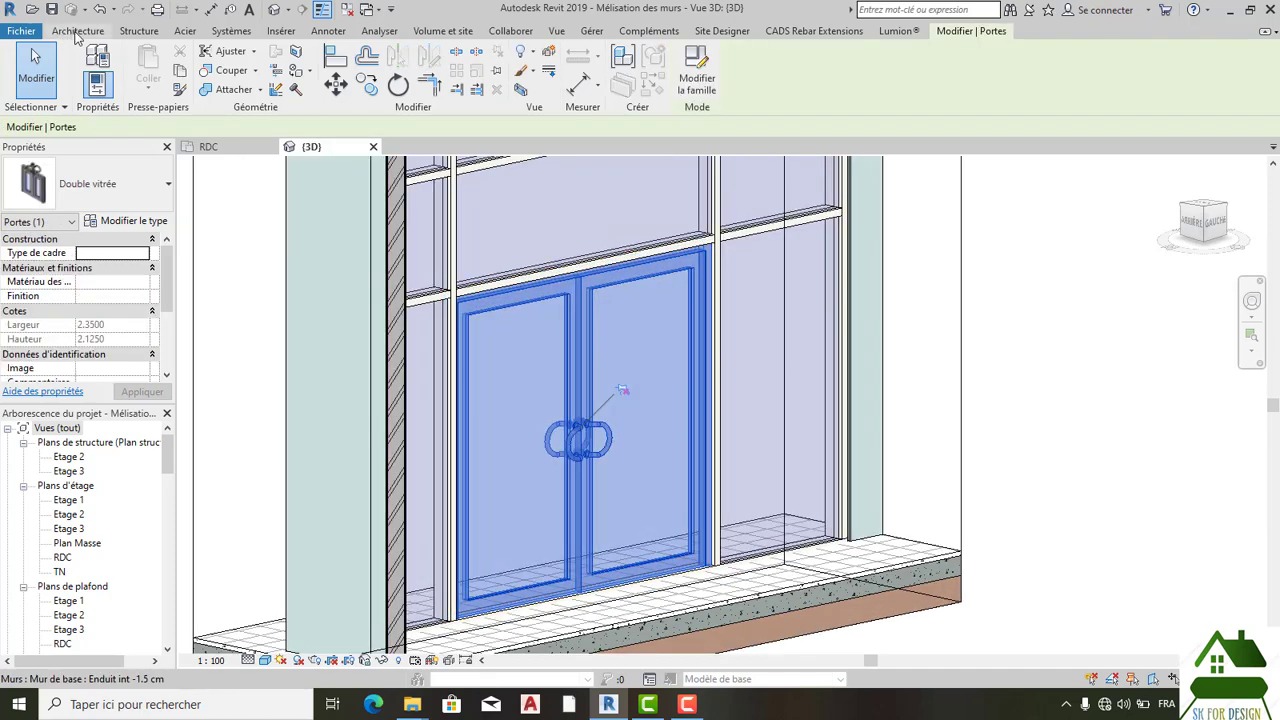
left_click(78, 33)
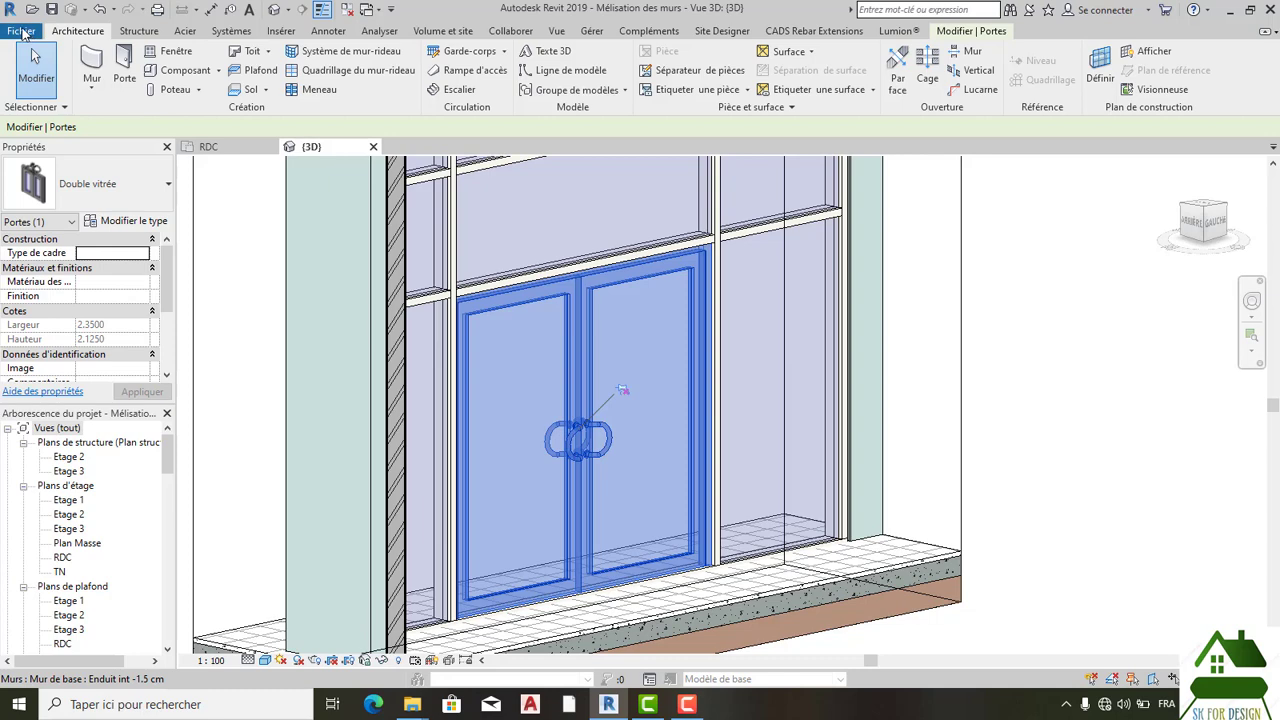
left_click(30, 35)
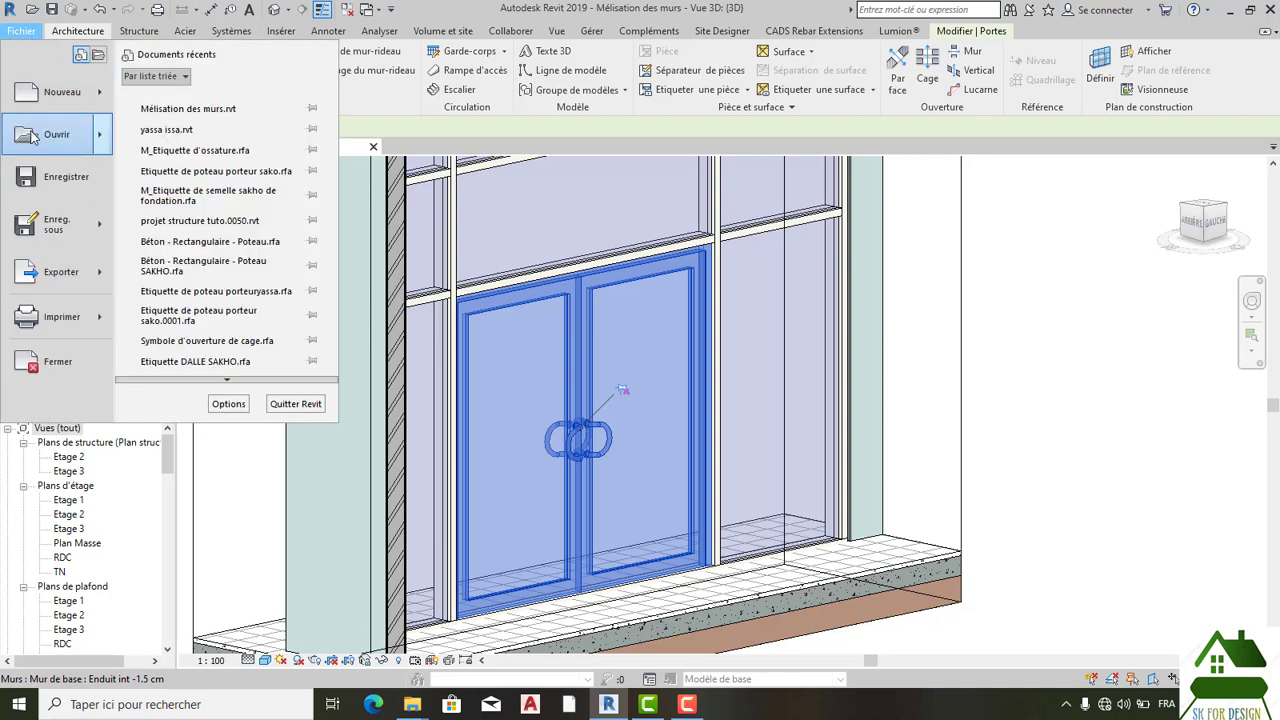
left_click(407, 135)
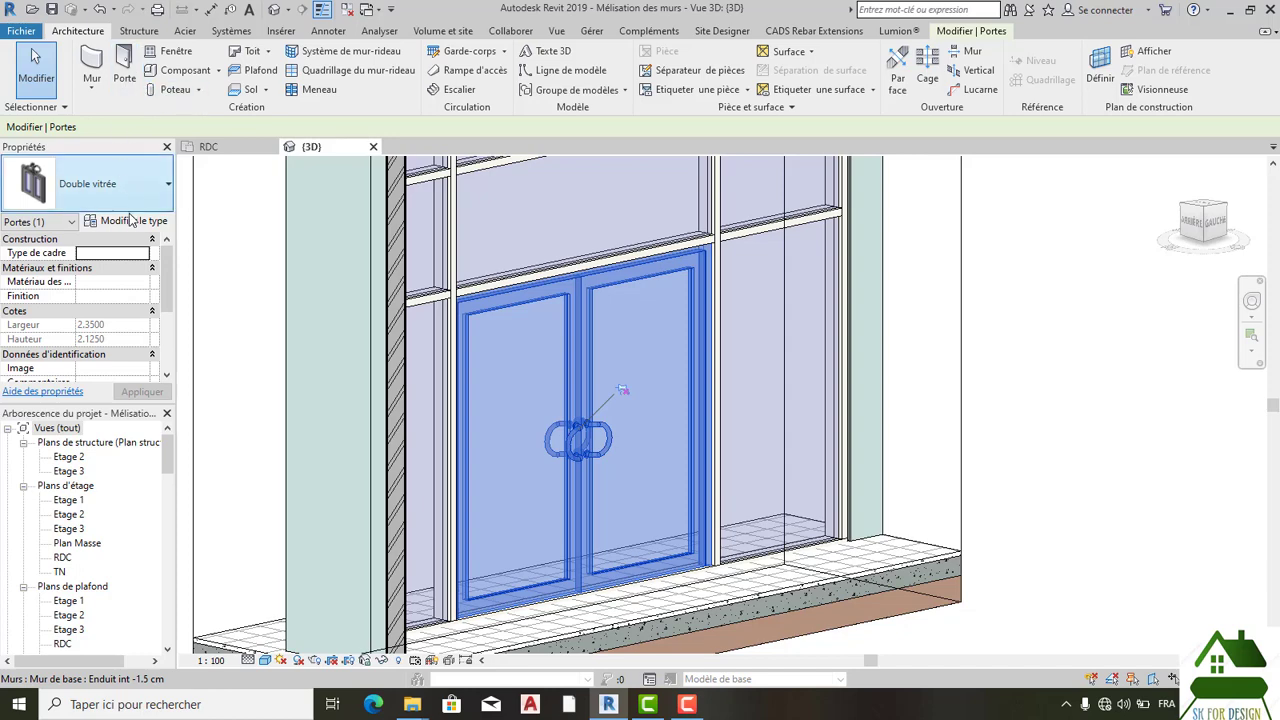
Step: Load the MR-prte battante door family from the desktop's famille revit folder and apply it to the selected curtain wall door
left_click(130, 221)
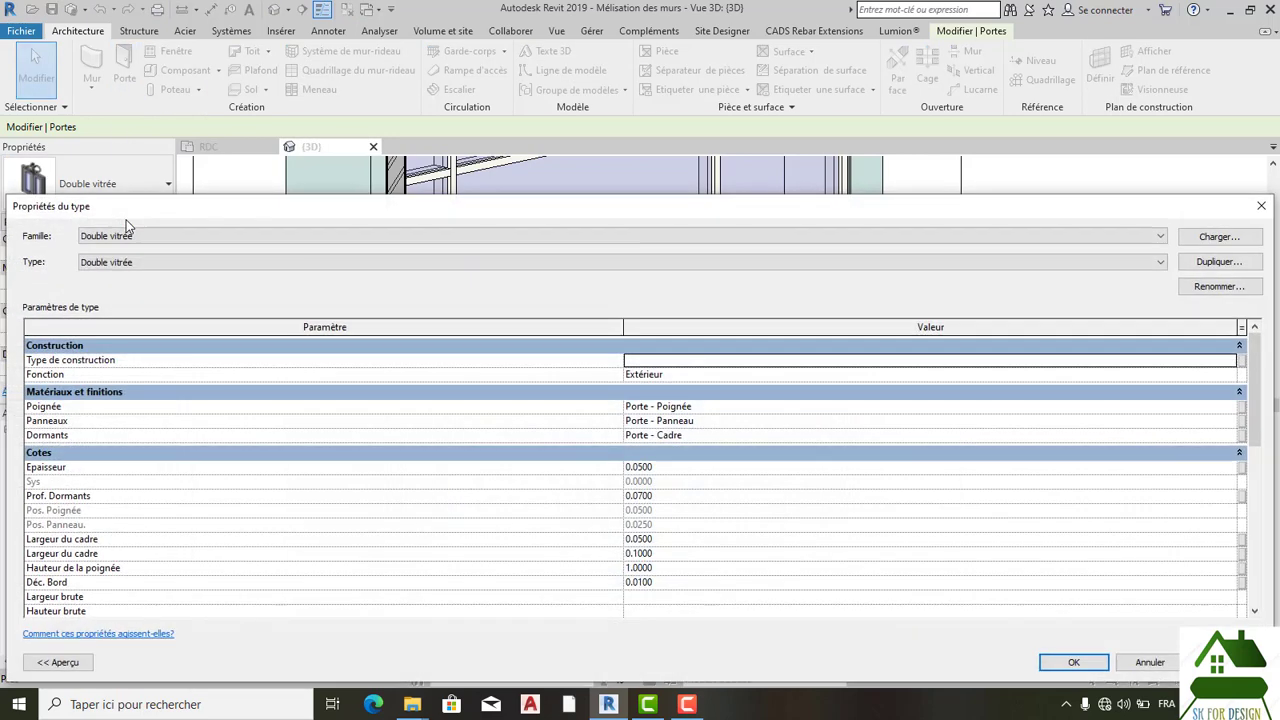
left_click(1234, 237)
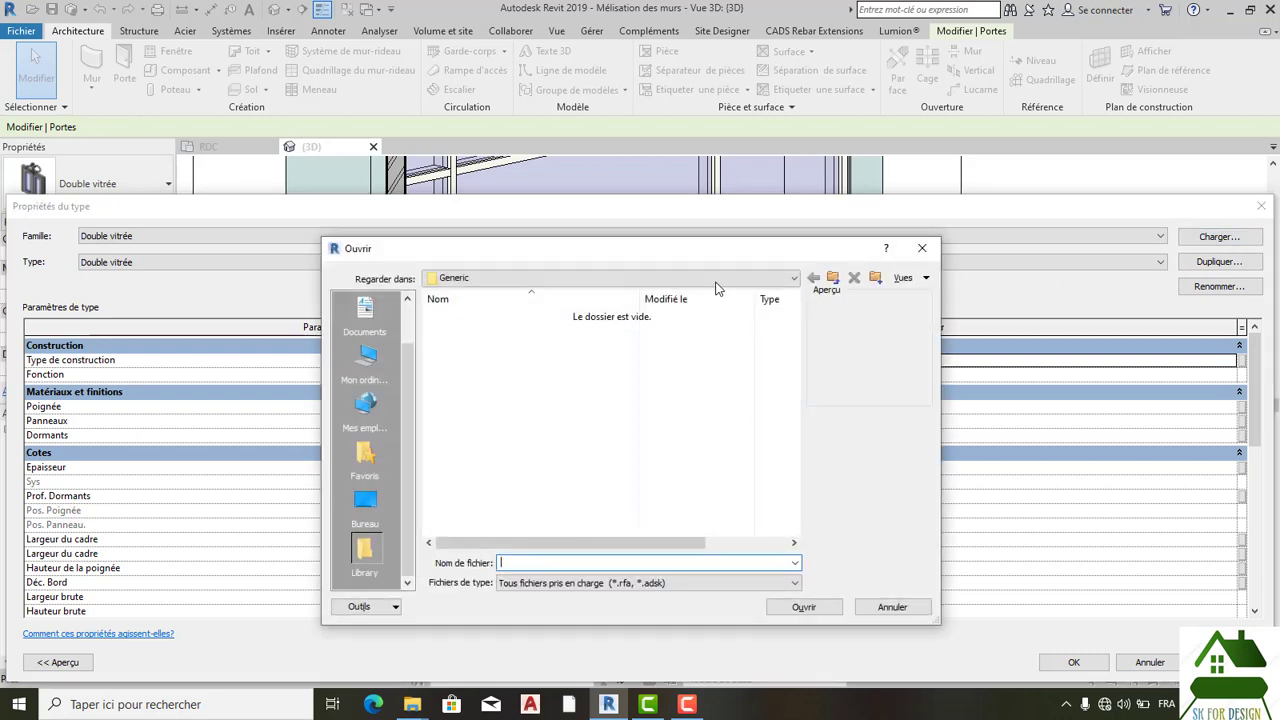
left_click(352, 505)
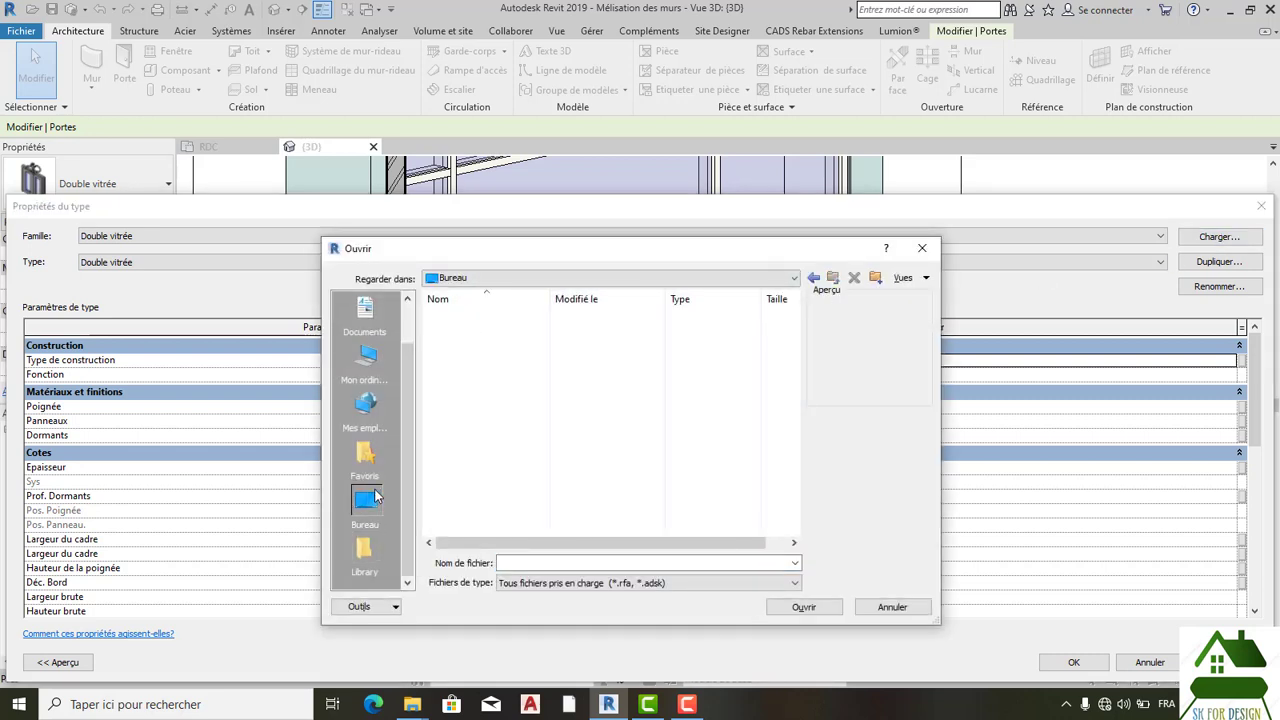
double_click(470, 423)
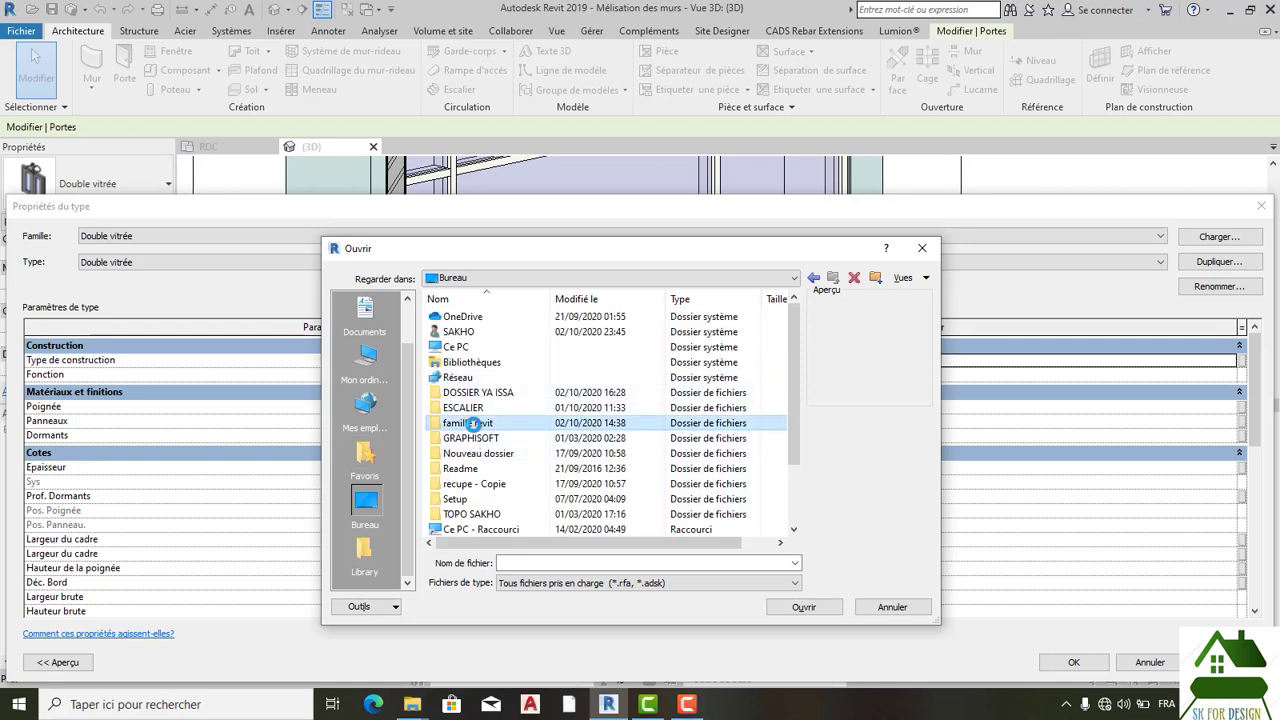
scroll(490, 420, "down", 3)
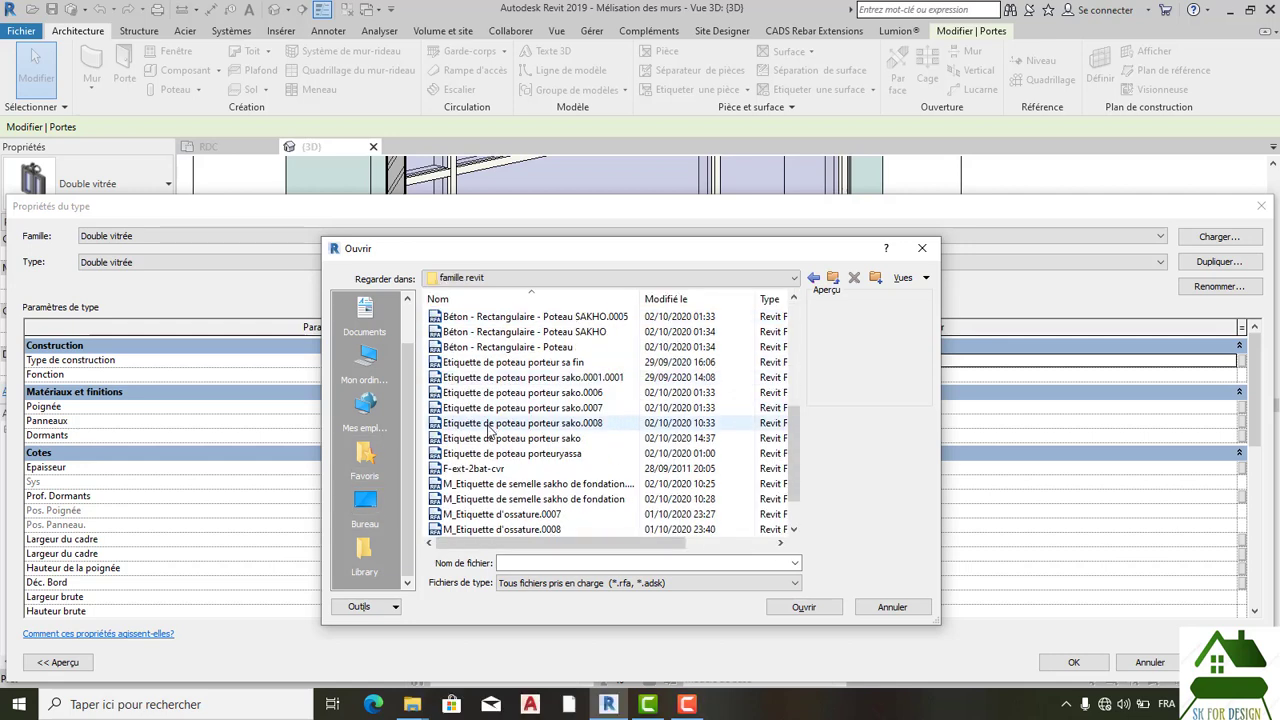
scroll(490, 420, "up", 5)
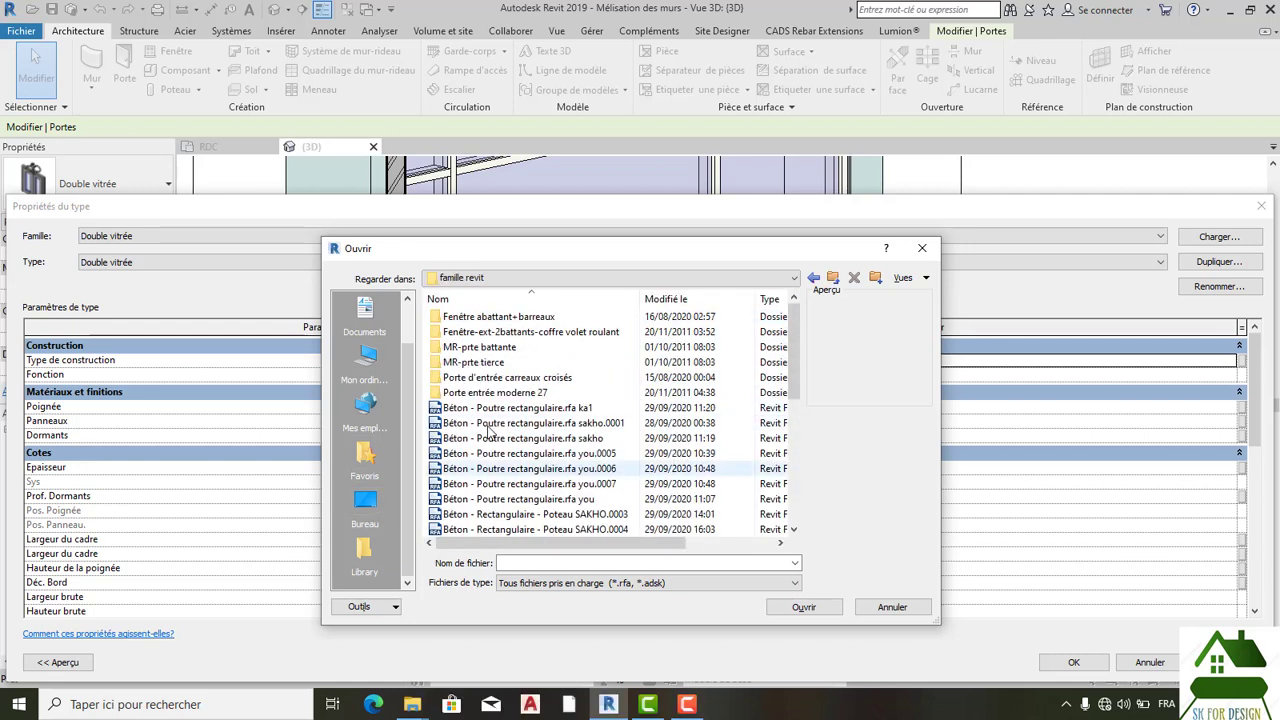
double_click(510, 348)
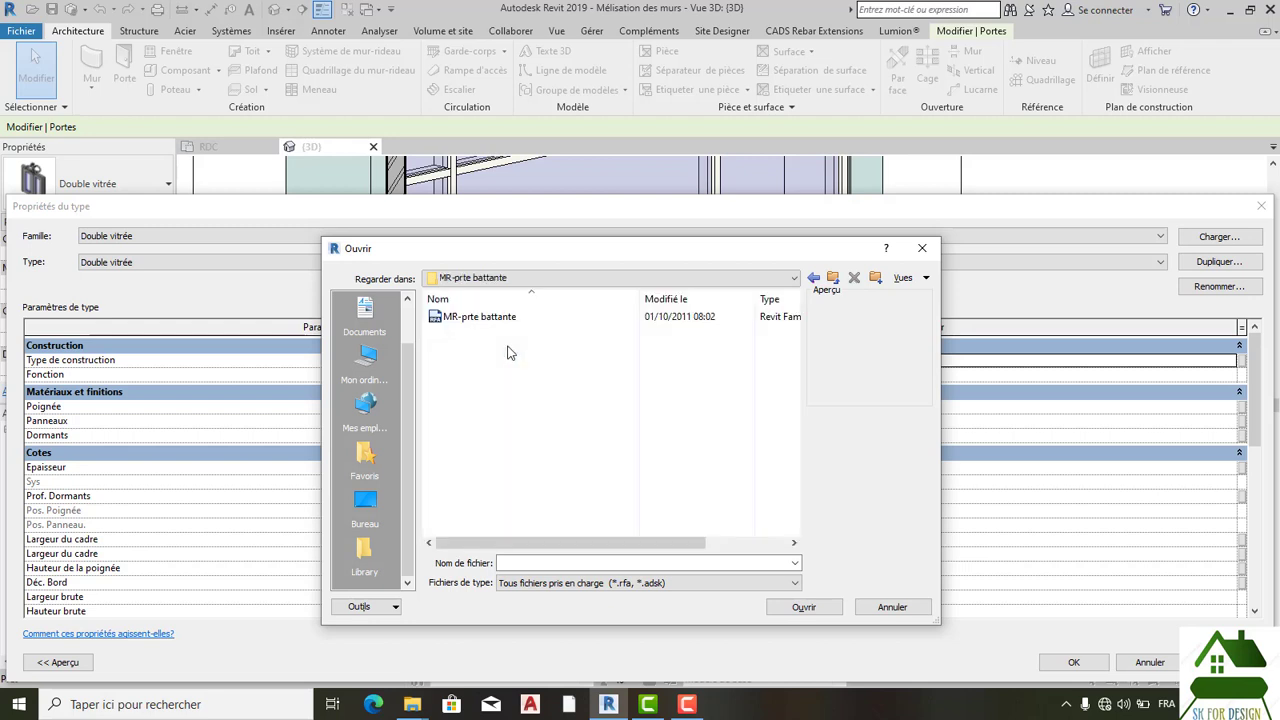
left_click(503, 320)
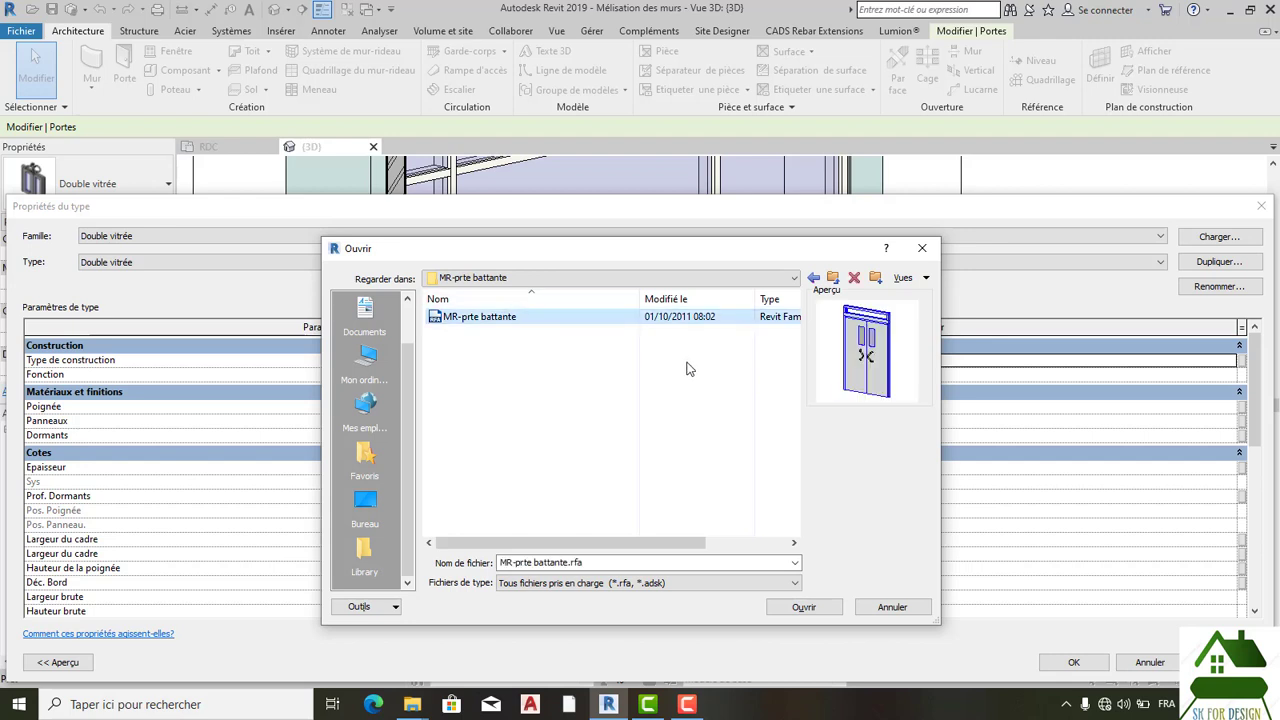
left_click(784, 608)
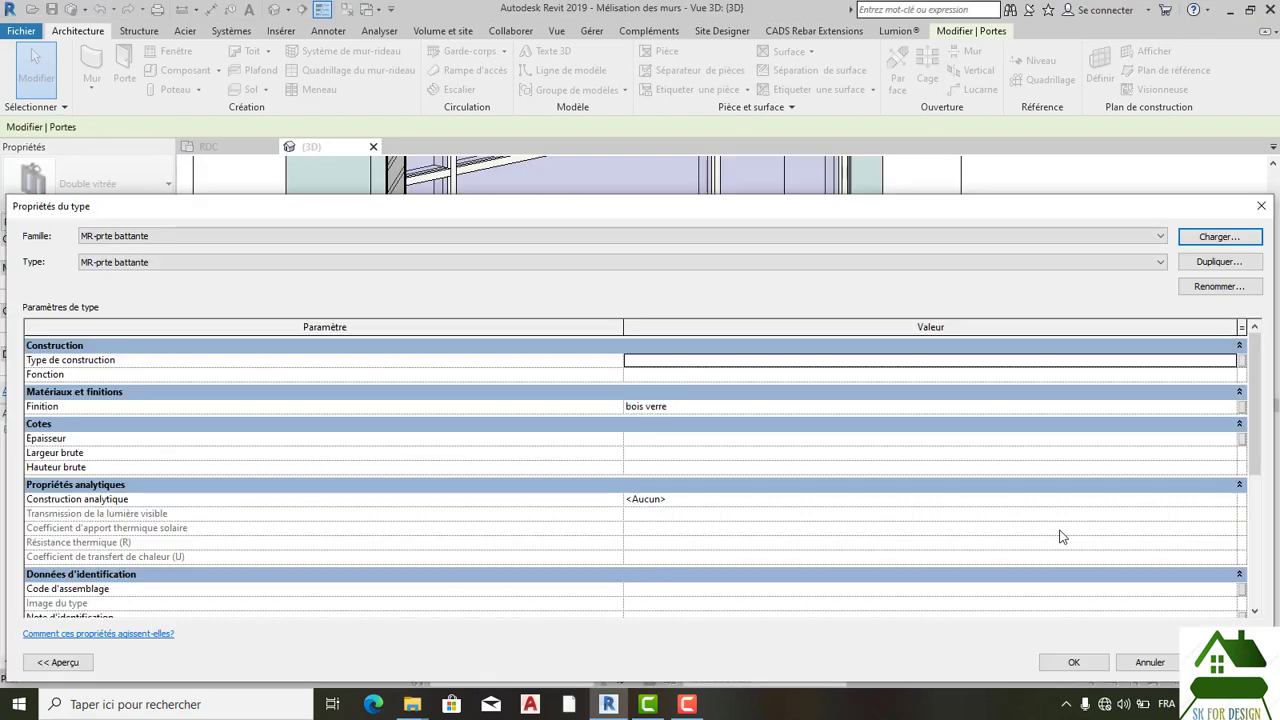
left_click(1068, 663)
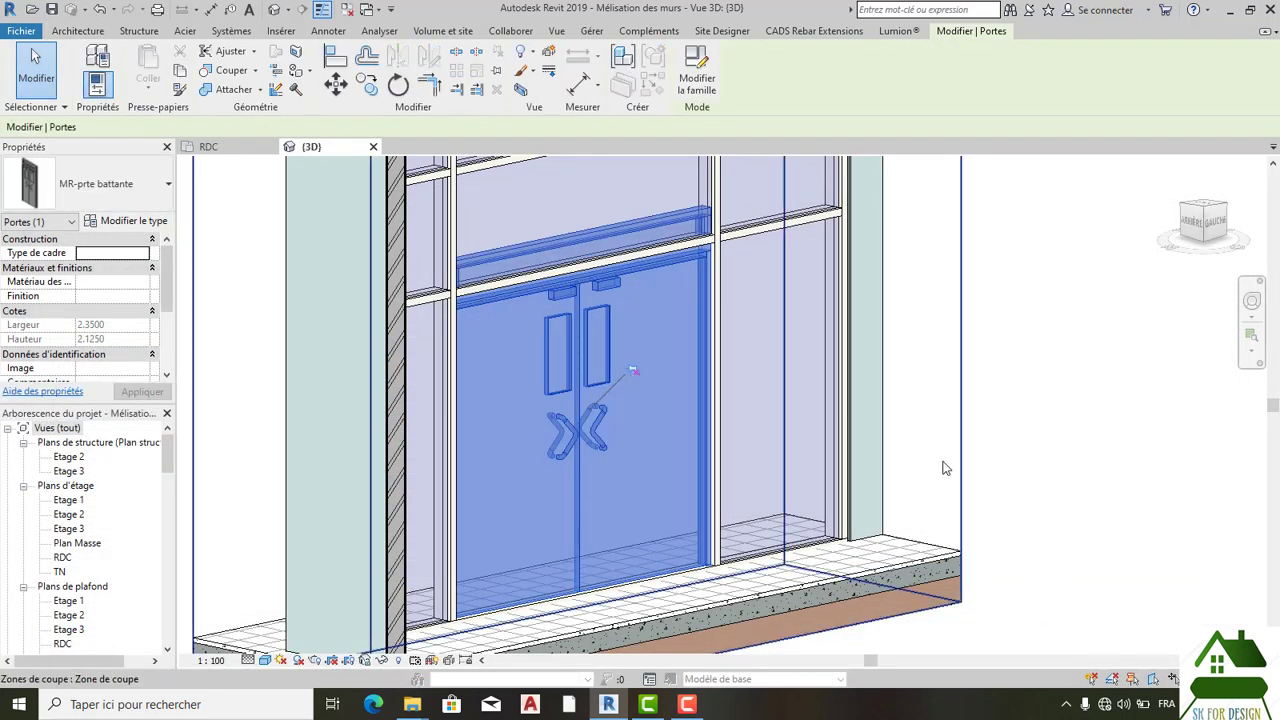
scroll(946, 468, "down", 1)
left_click(935, 370)
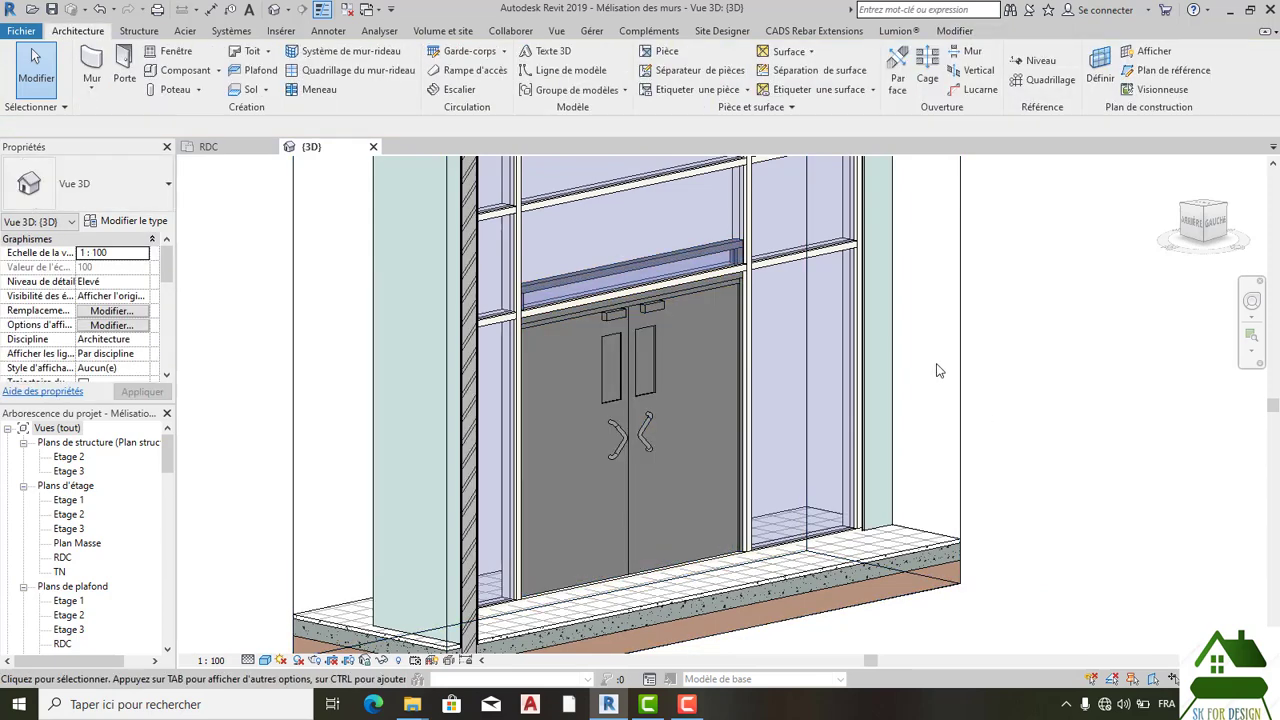
Step: Inspect the MR-prte battante door in the curtain wall from another angle, up close and from farther away
scroll(940, 370, "down", 1)
mouse_move(1190, 218)
left_mouse_down()
mouse_move(1084, 184)
mouse_move(1045, 200)
left_mouse_up()
scroll(674, 405, "up", 3)
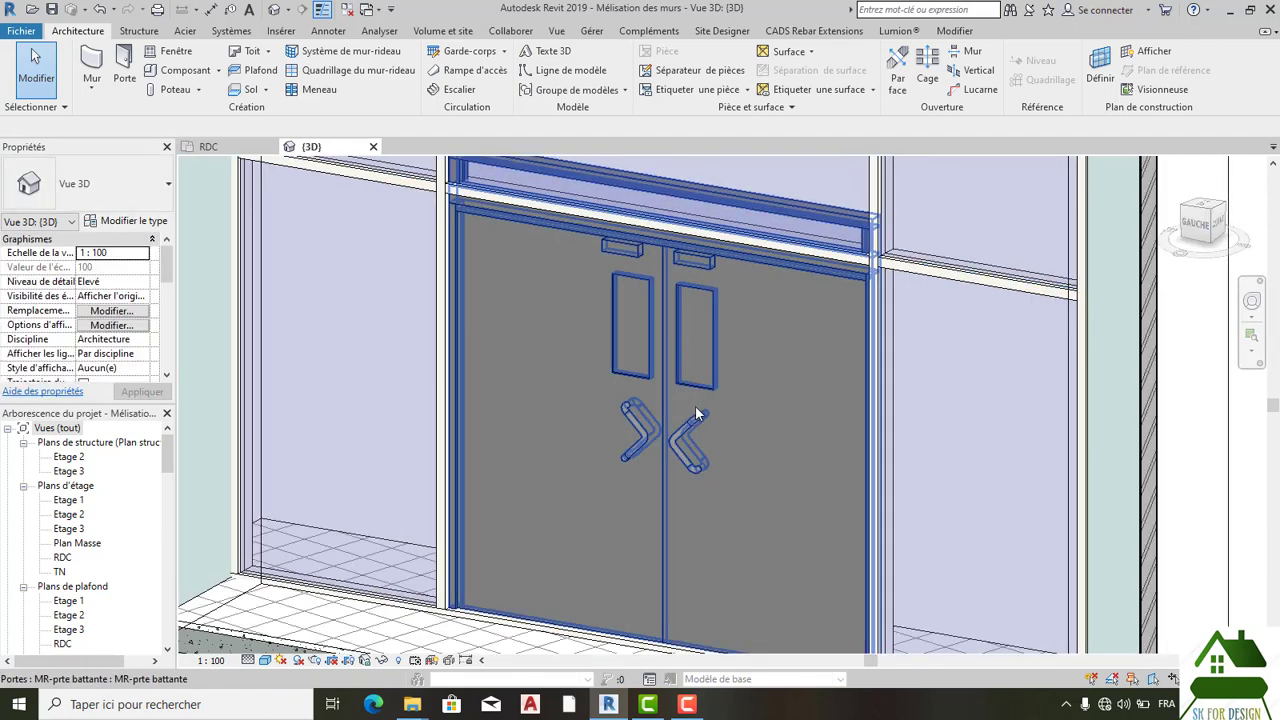
scroll(600, 425, "down", 3)
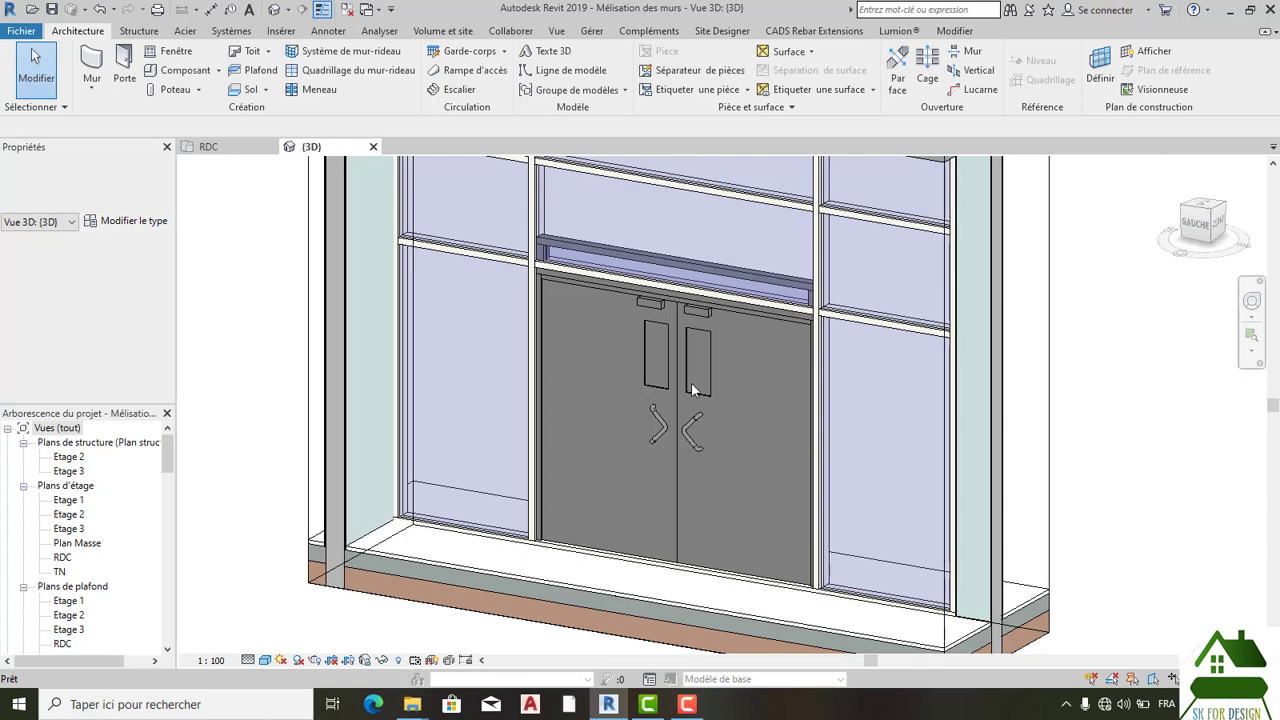
scroll(691, 388, "down", 3)
Step: Examine the MR-prte battante door's type properties, including the choices for its Finition parameter and its identification data
left_click(646, 384)
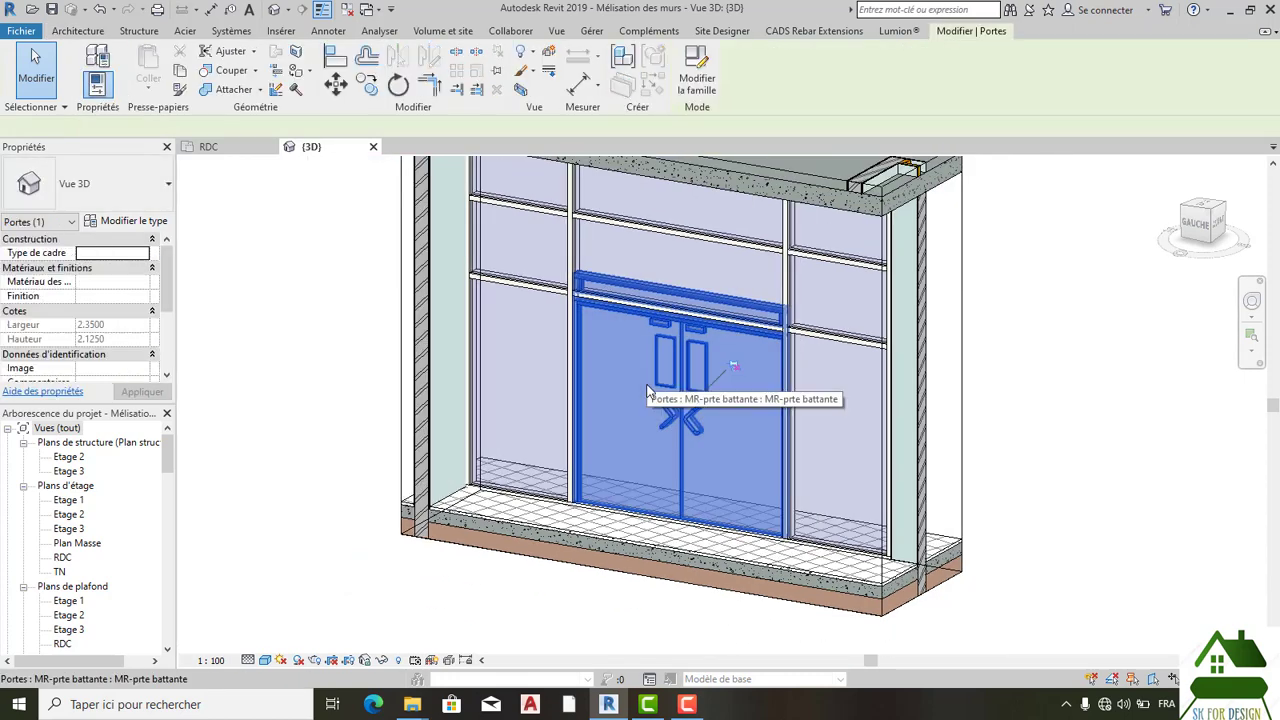
left_click(96, 60)
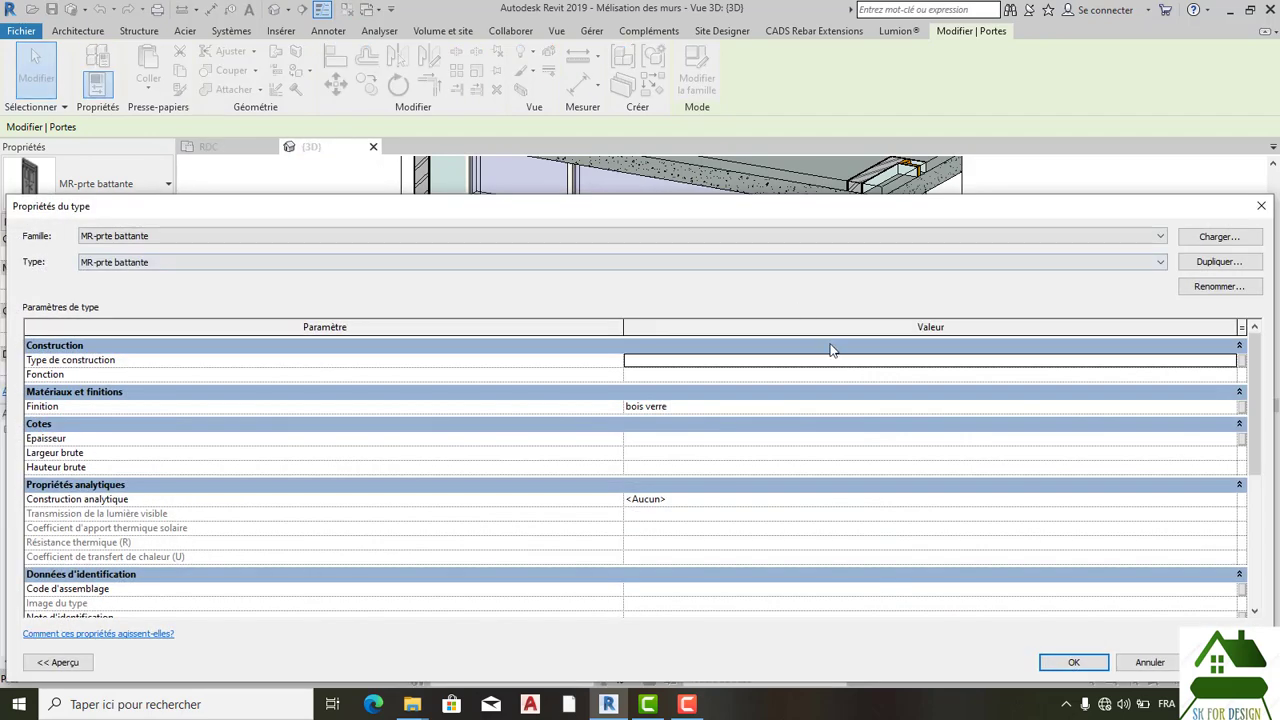
left_click(686, 408)
left_click(1235, 408)
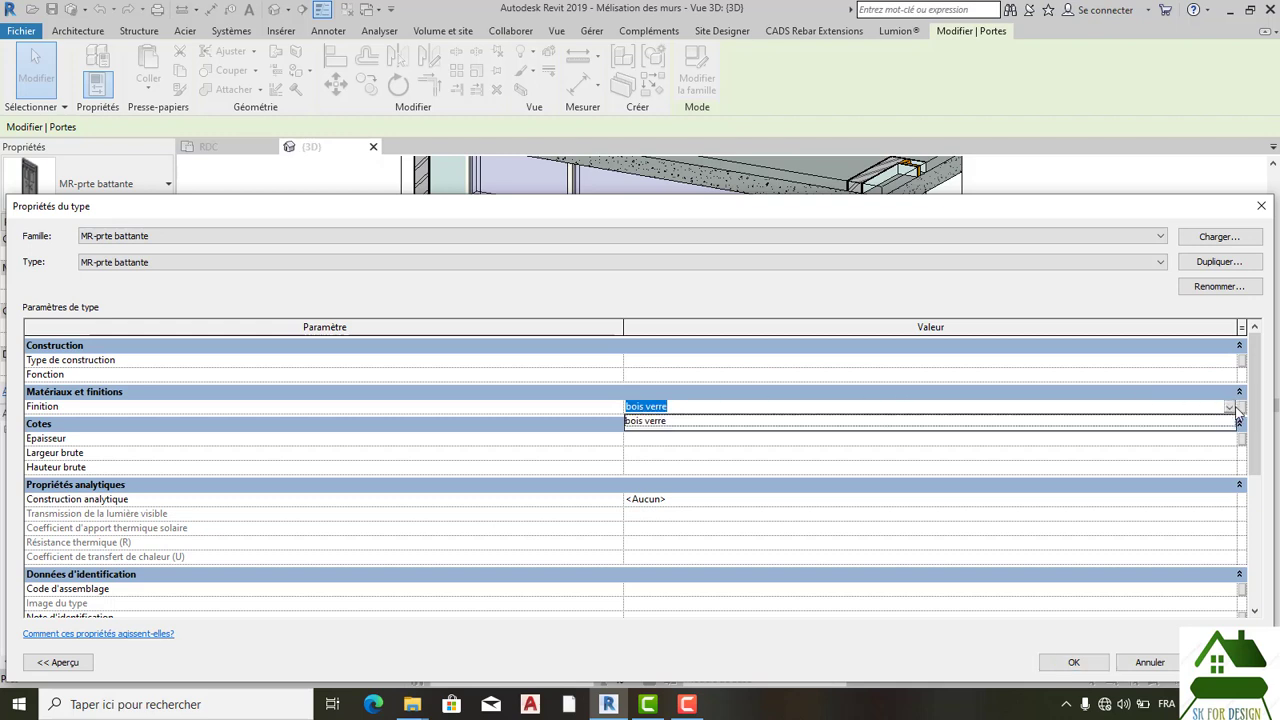
left_click(1235, 408)
left_click(1230, 408)
left_click(1242, 408)
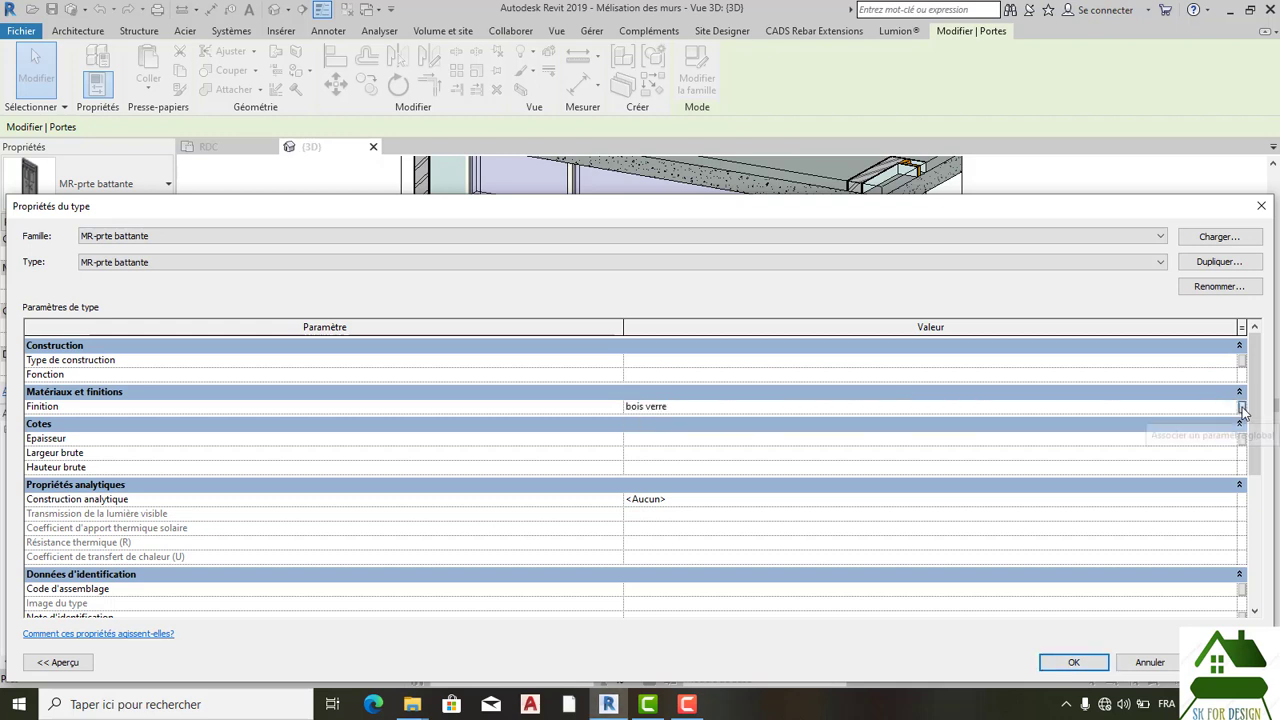
left_click(763, 215)
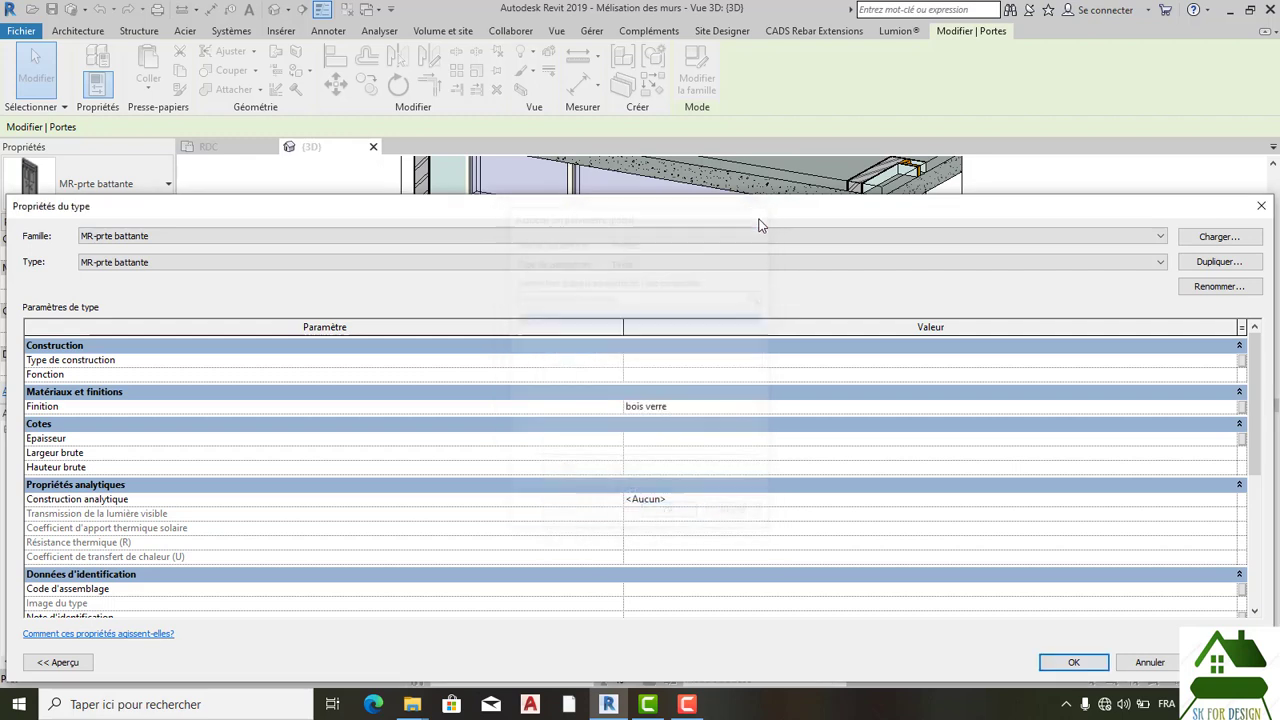
scroll(960, 390, "down", 5)
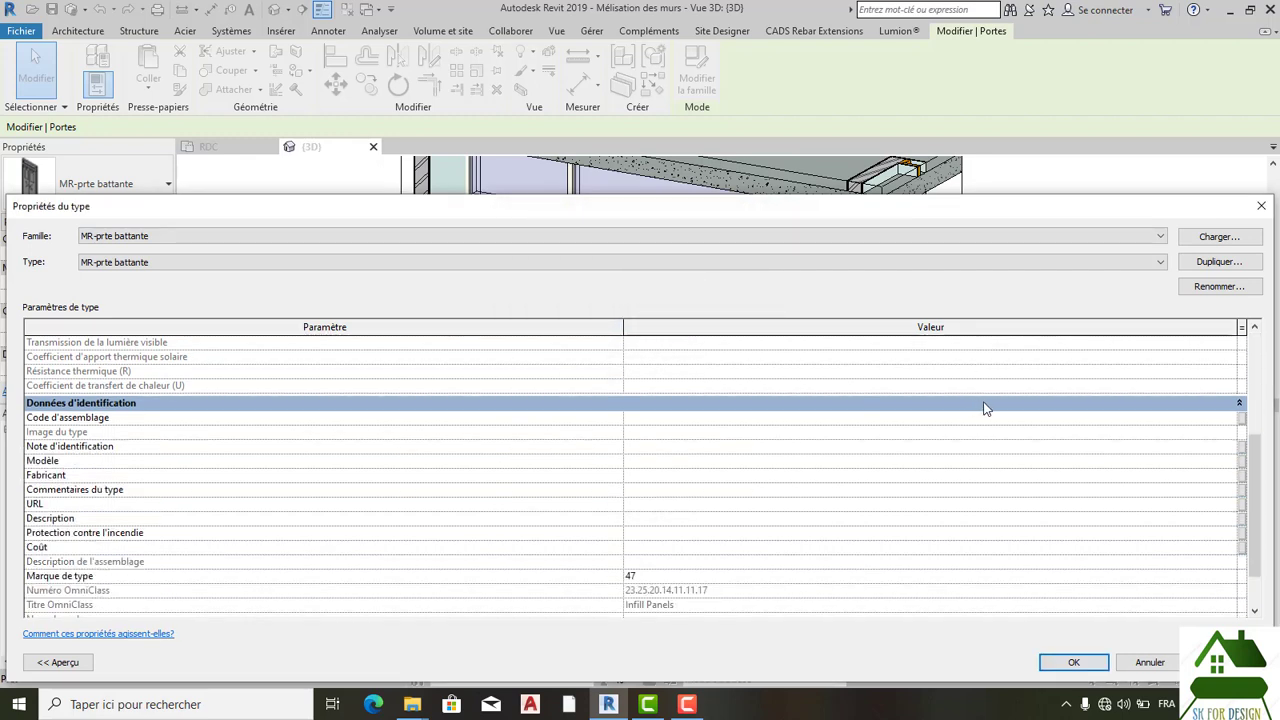
scroll(995, 424, "up", 2)
scroll(995, 424, "up", 3)
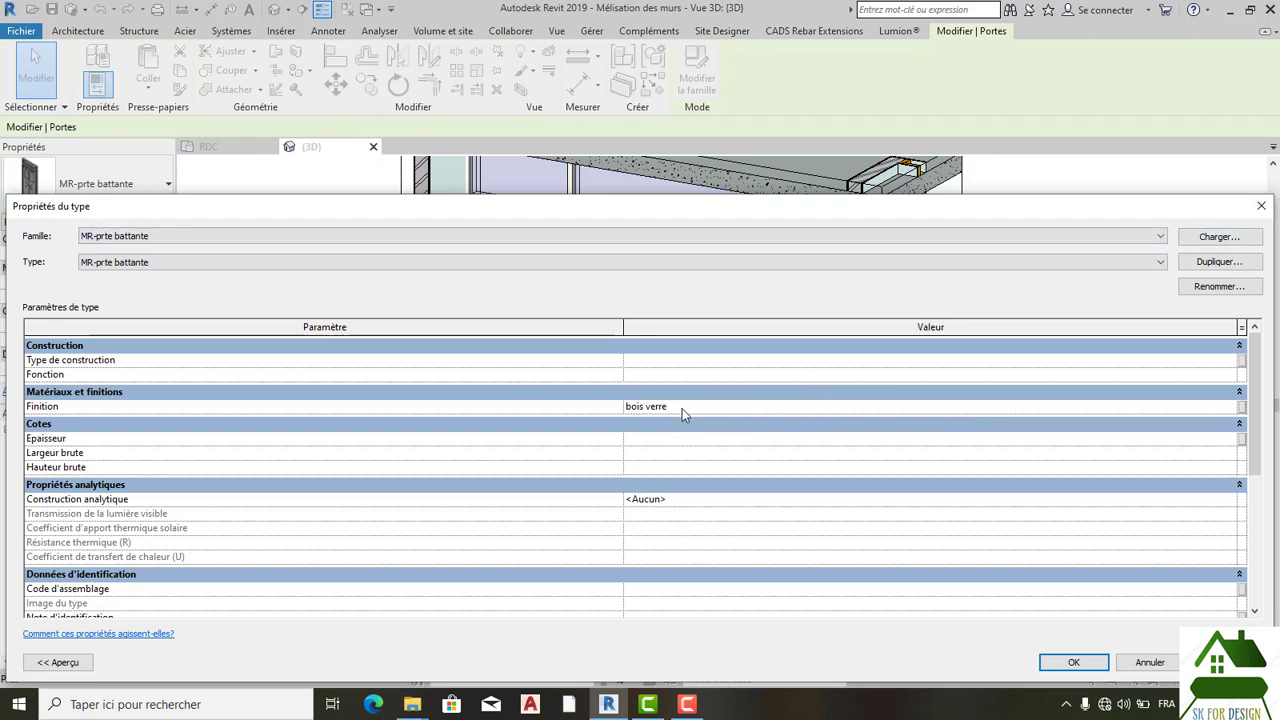
Step: Review the door type's Finition and Construction analytique options, and close the type properties without changing them
left_click(1192, 410)
left_click(1227, 407)
left_click(1230, 409)
left_click(1229, 499)
left_click(1229, 499)
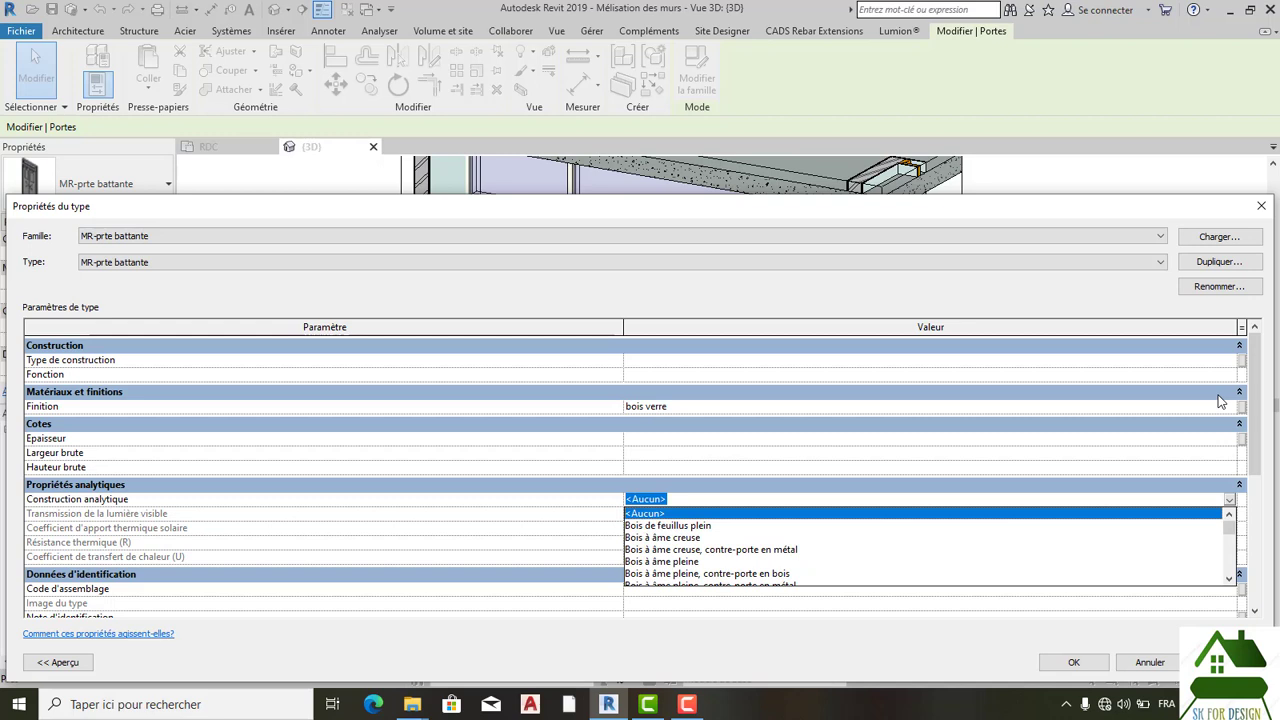
scroll(678, 574, "down", 2)
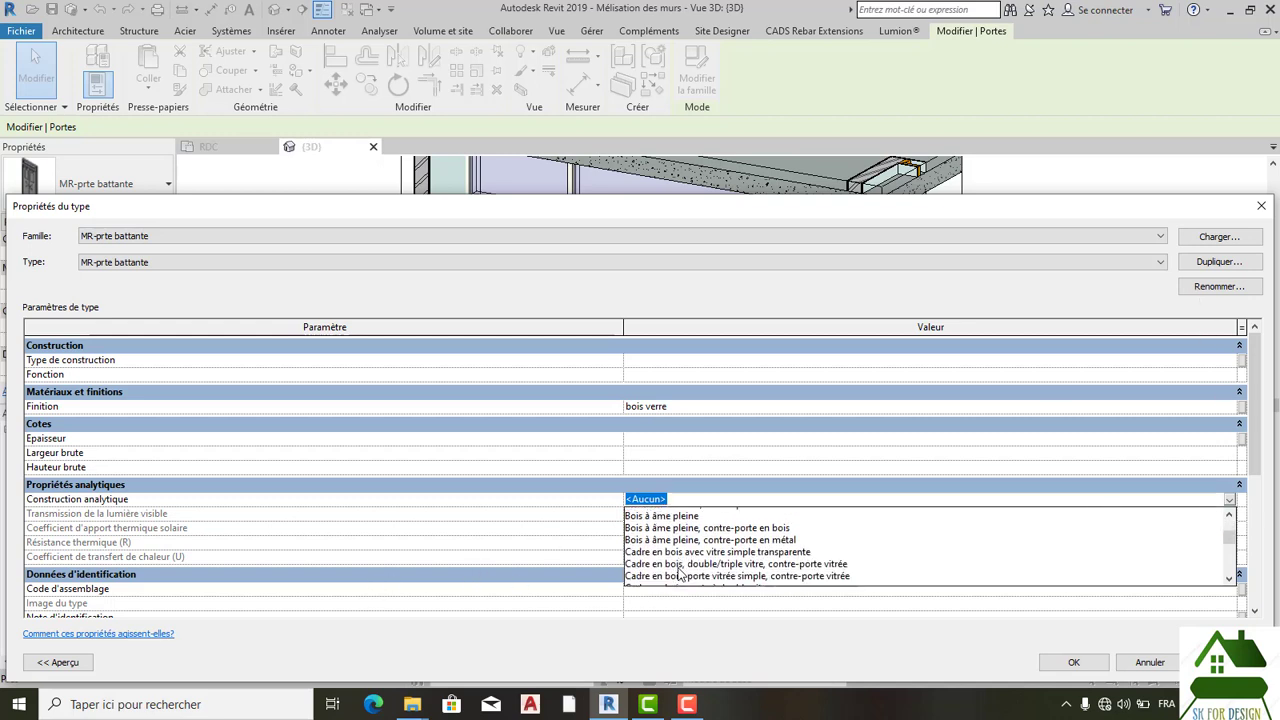
scroll(706, 574, "down", 2)
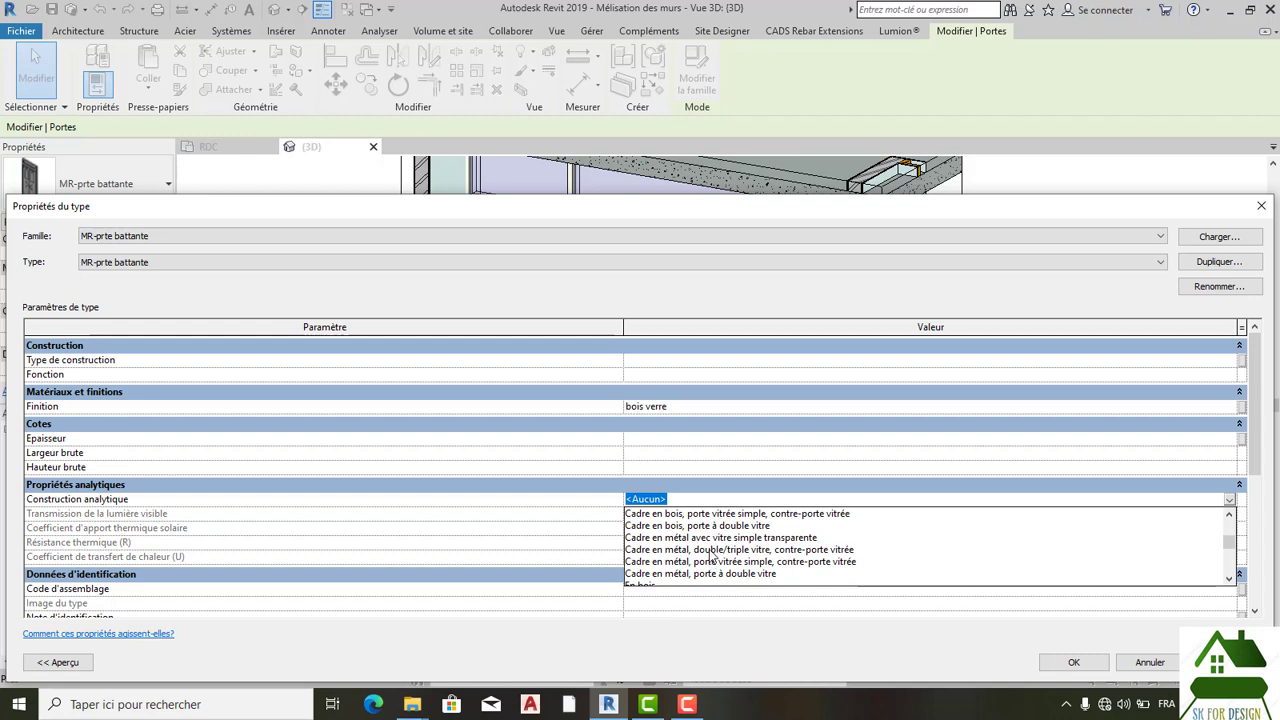
scroll(712, 554, "down", 1)
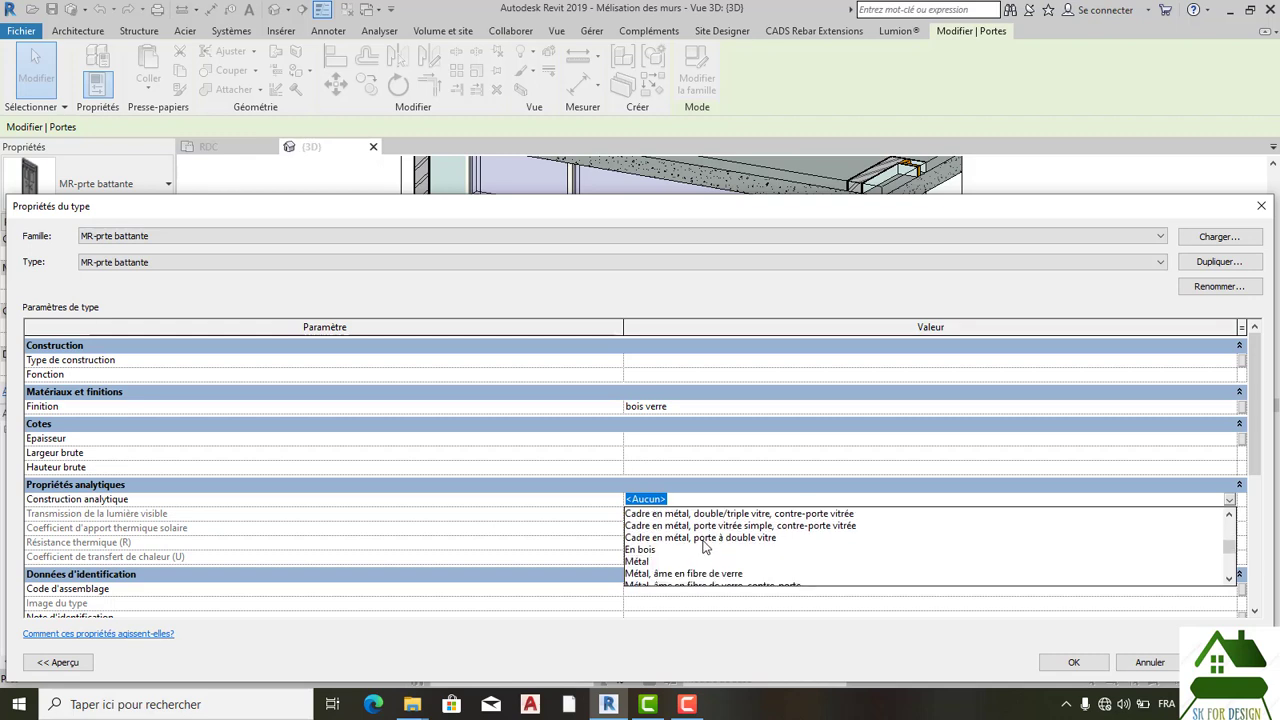
scroll(700, 557, "down", 2)
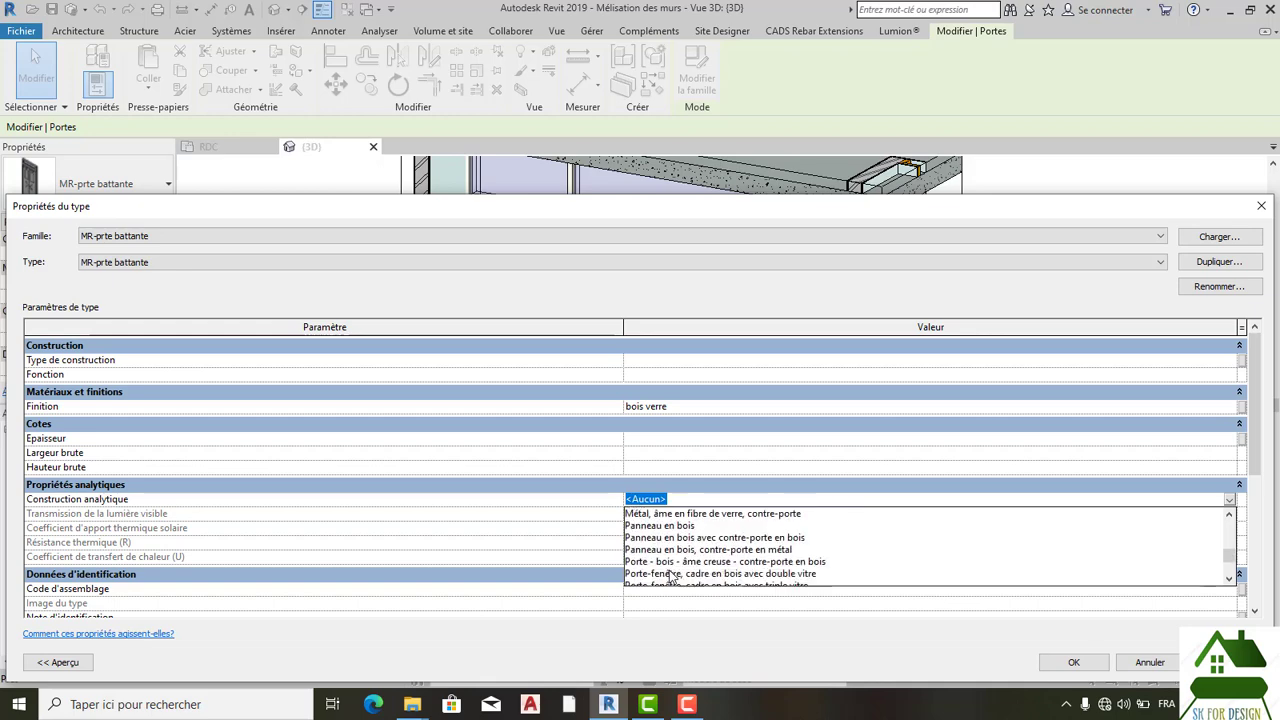
left_click(1255, 209)
left_click(1255, 210)
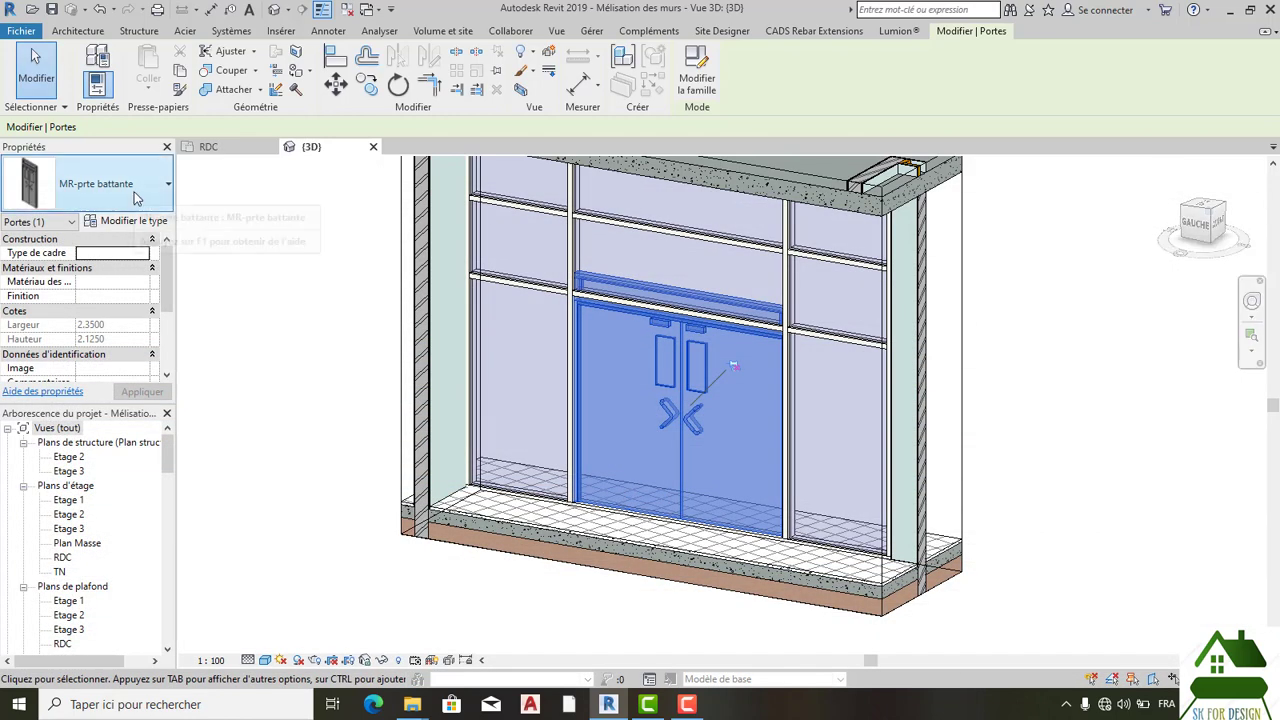
Step: Load the MR-prte tierce door family from the famille revit folder and apply it to the selected curtain wall door
left_click(151, 195)
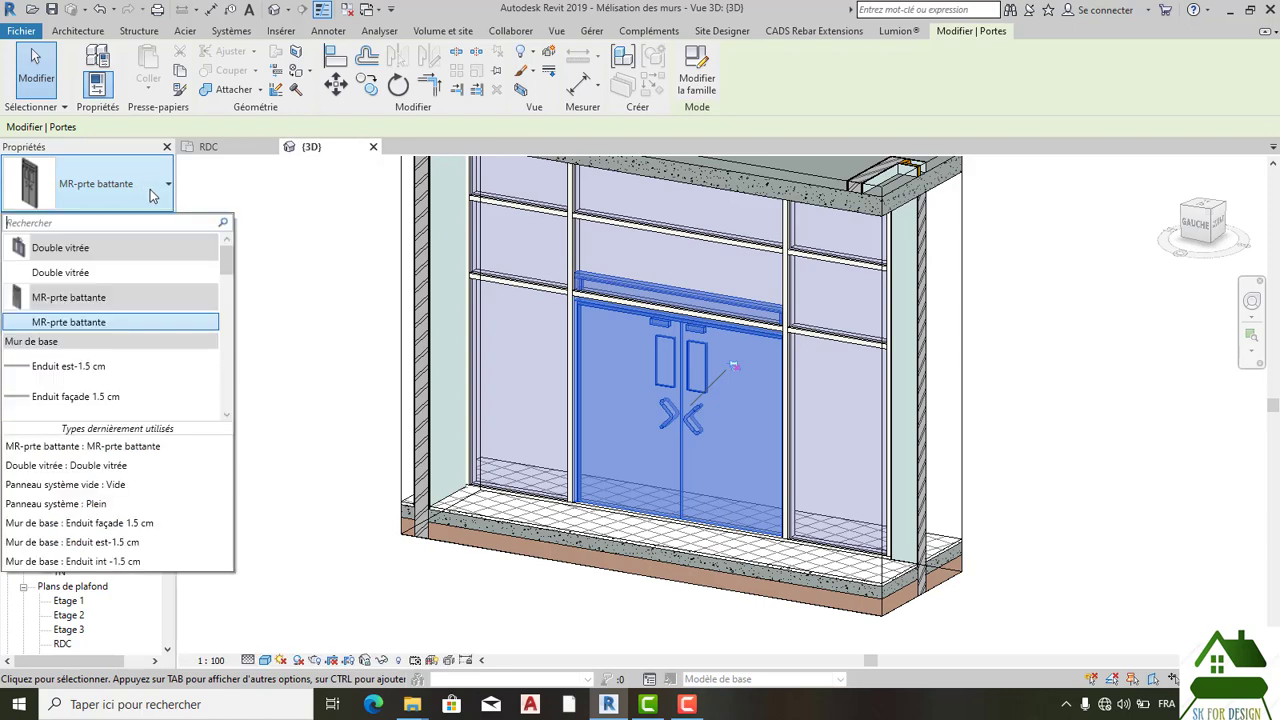
left_click(101, 64)
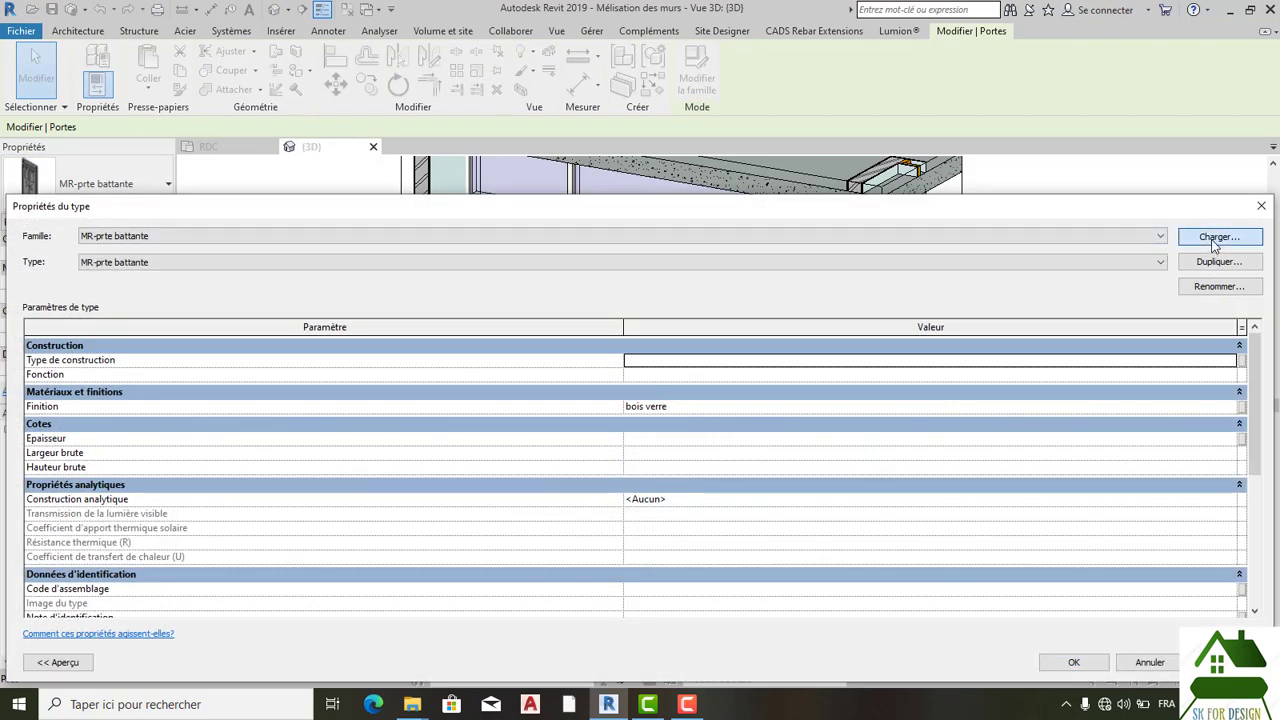
left_click(1215, 240)
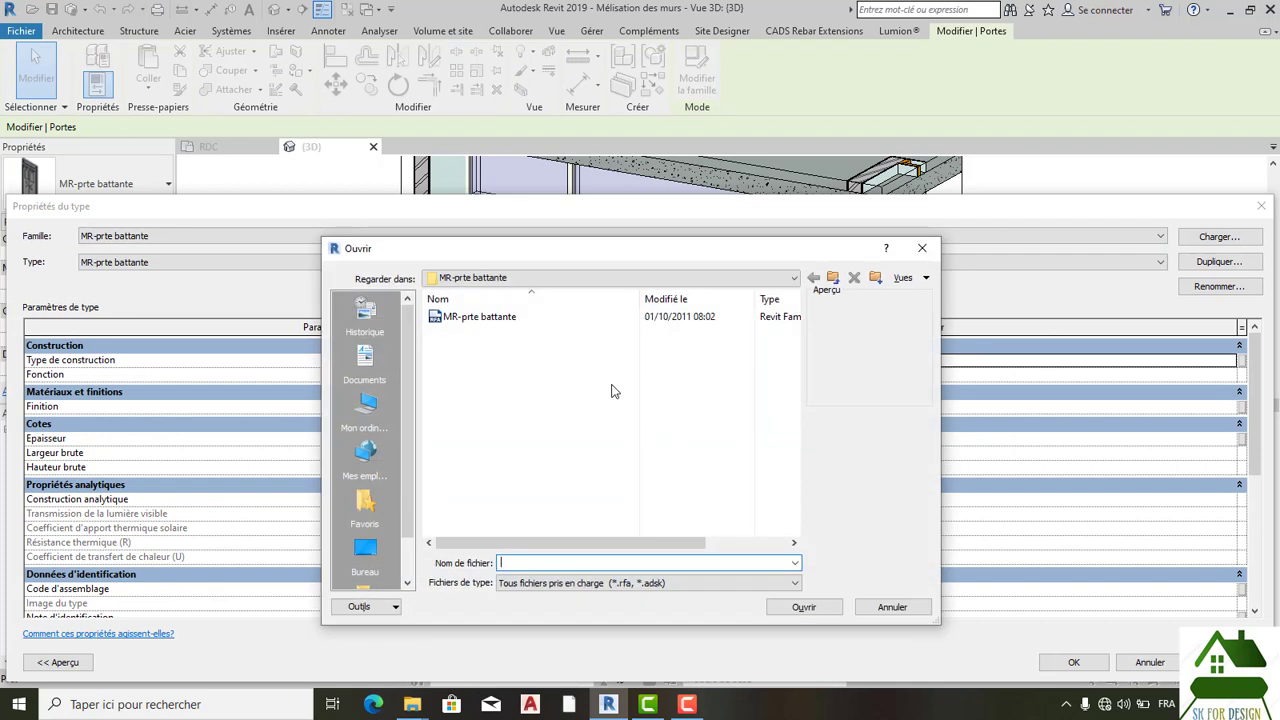
left_click(794, 278)
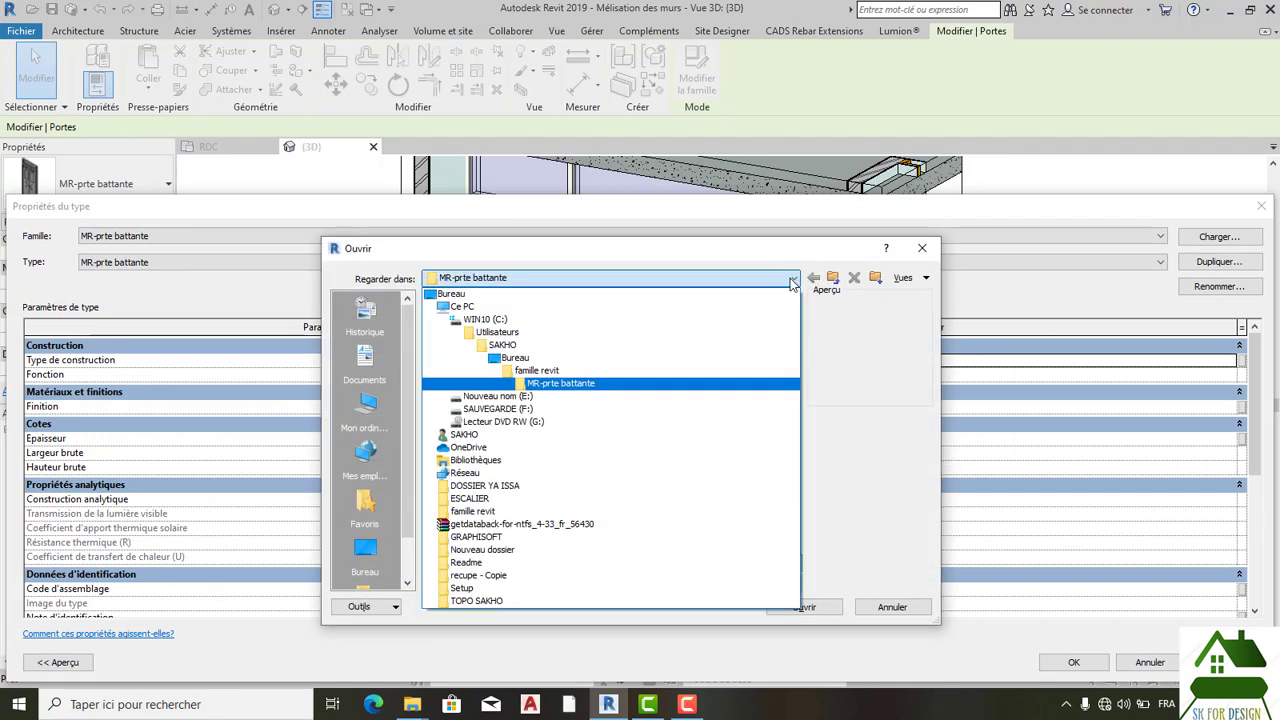
left_click(565, 371)
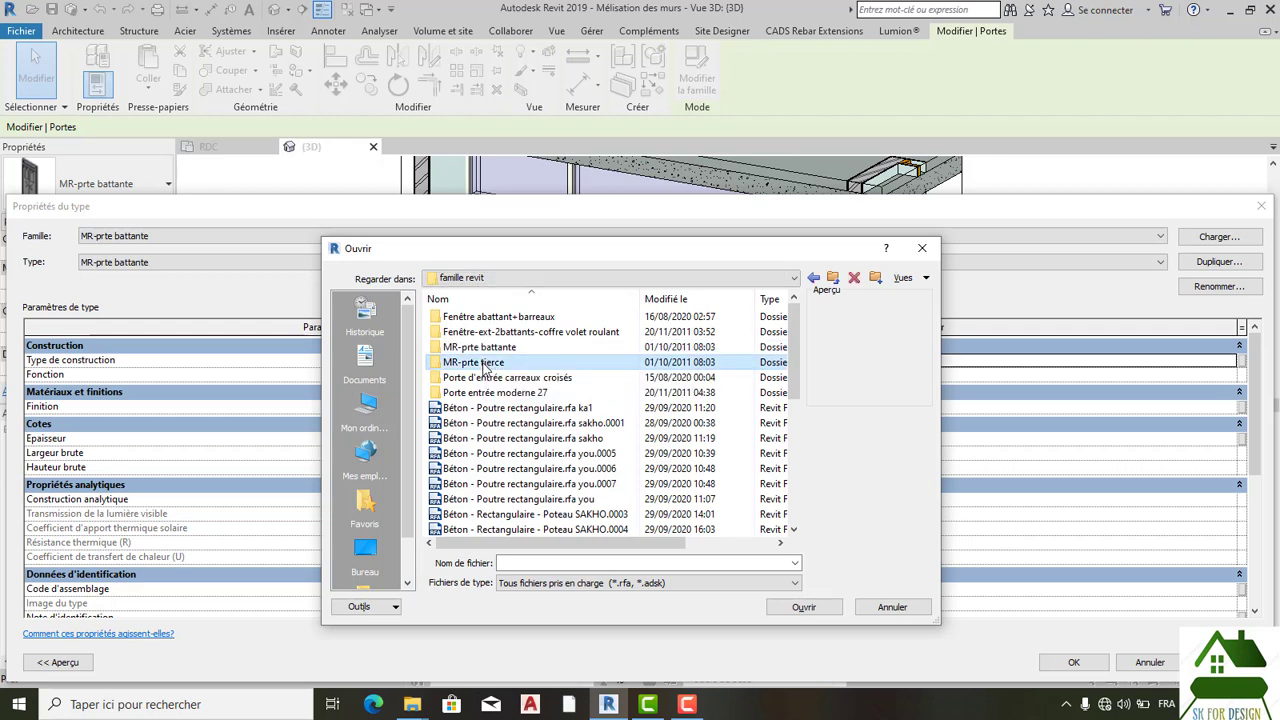
double_click(483, 363)
left_click(481, 320)
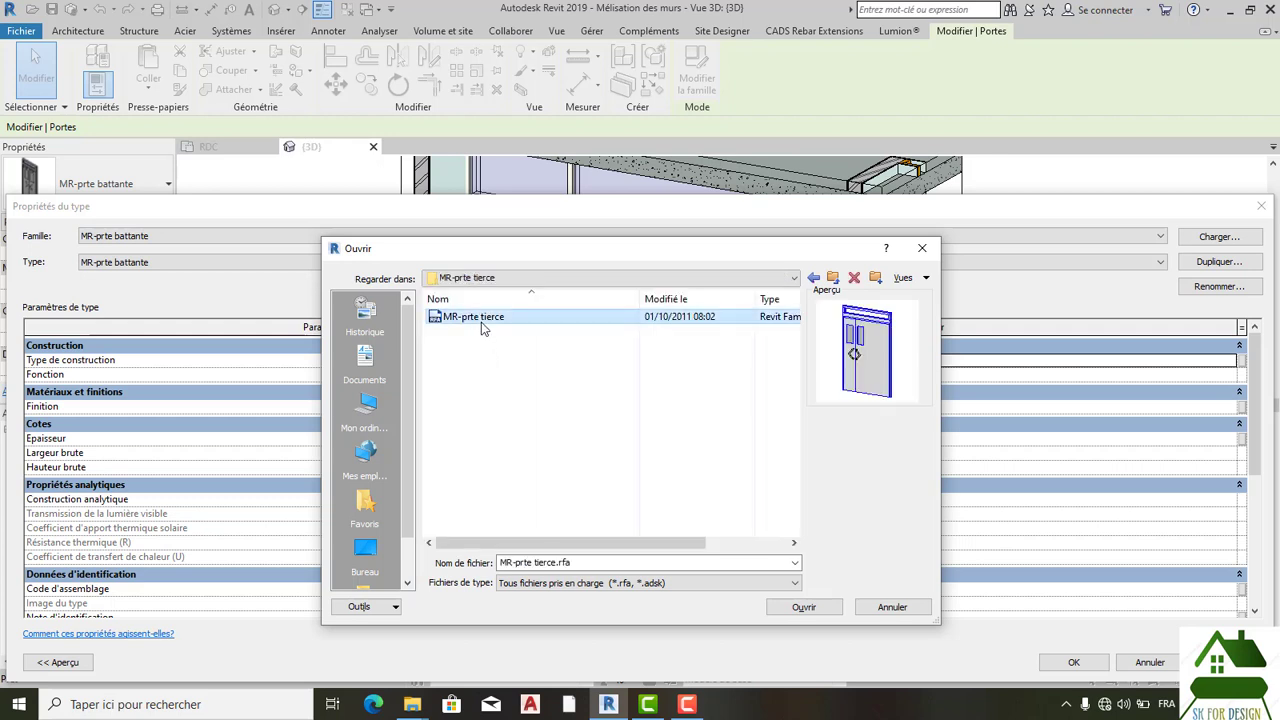
left_click(806, 606)
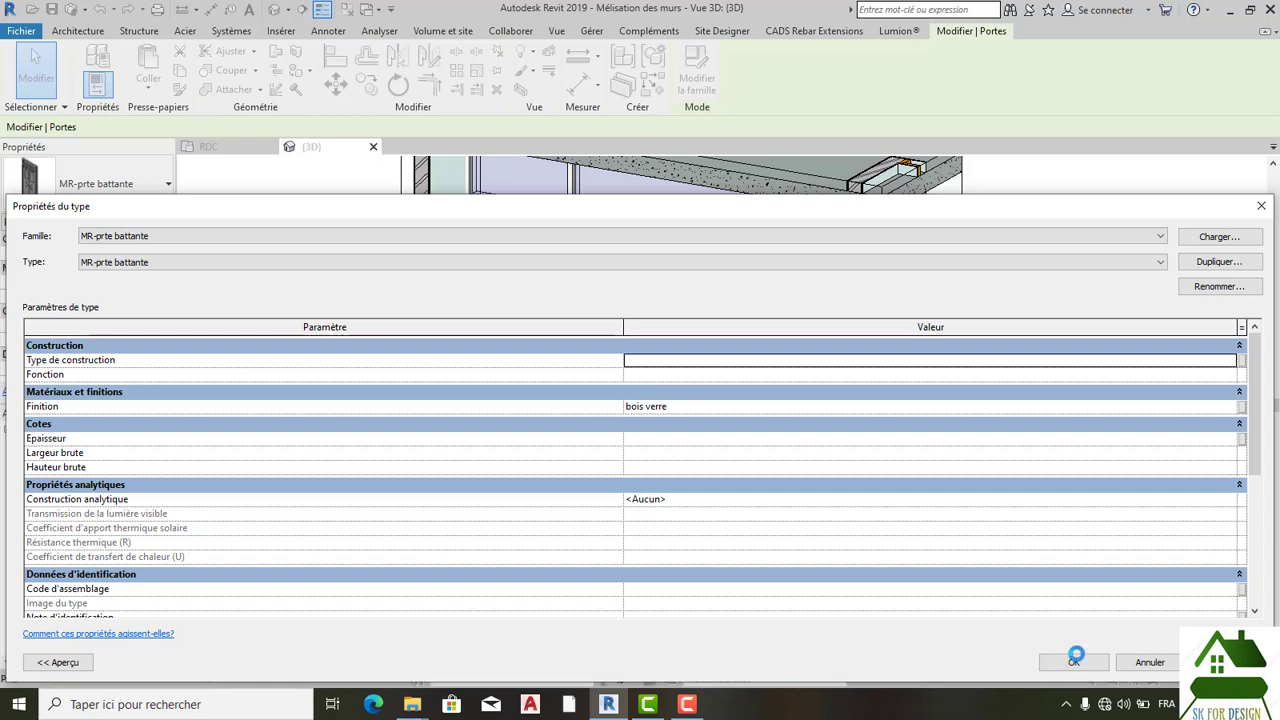
left_click(1074, 661)
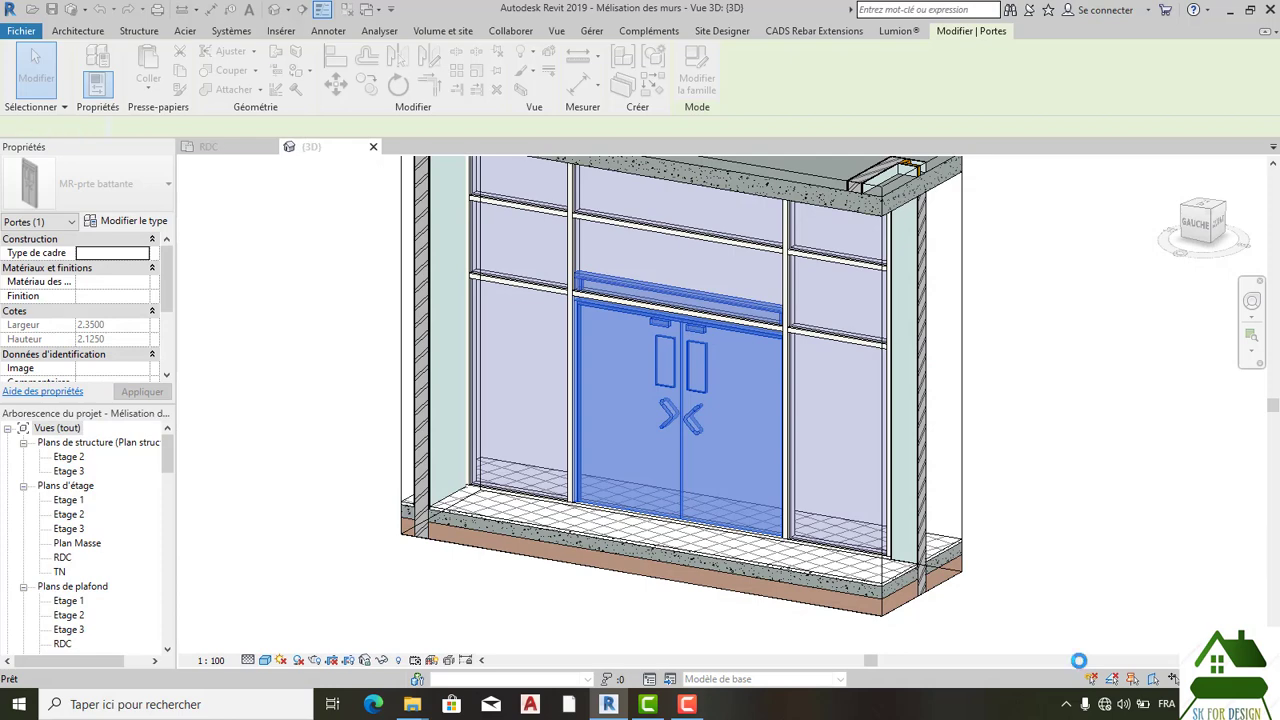
scroll(1038, 565, "up", 1)
left_click(1043, 567)
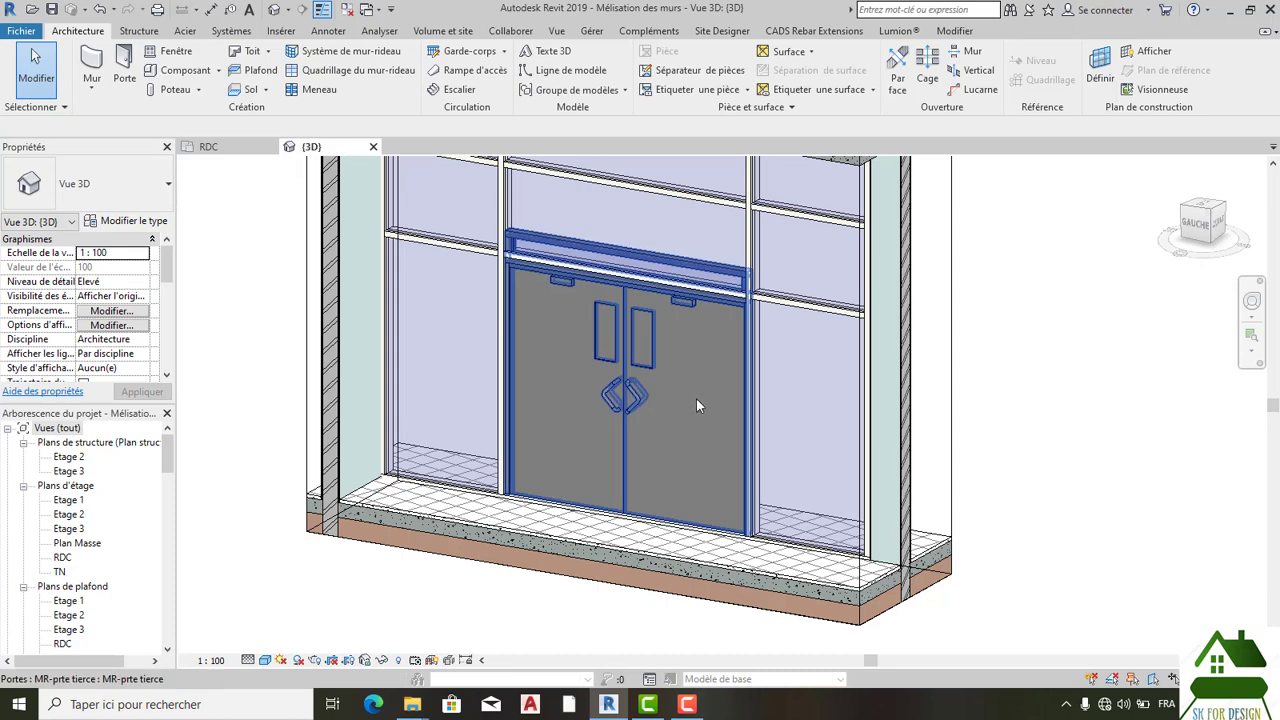
Step: Select the MR-prte tierce door in the curtain wall and review its instance properties
scroll(695, 394, "down", 3)
scroll(607, 360, "up", 1)
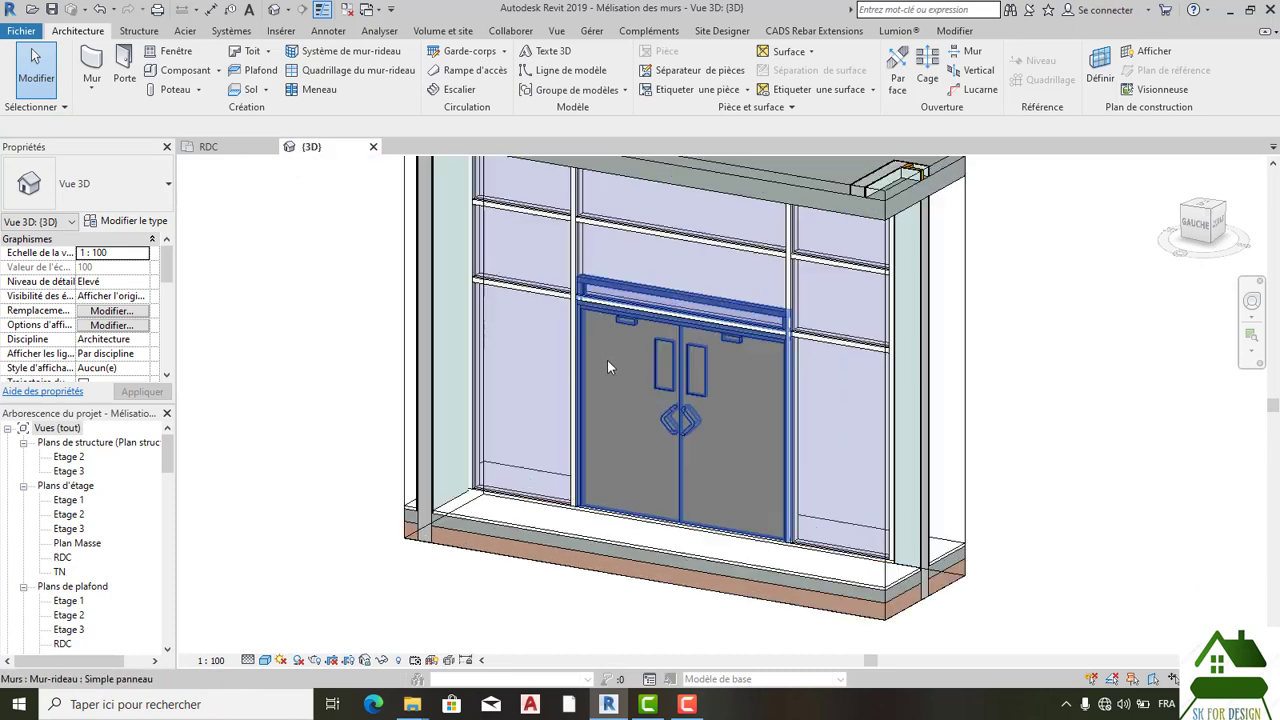
scroll(610, 358, "up", 2)
left_click(699, 366)
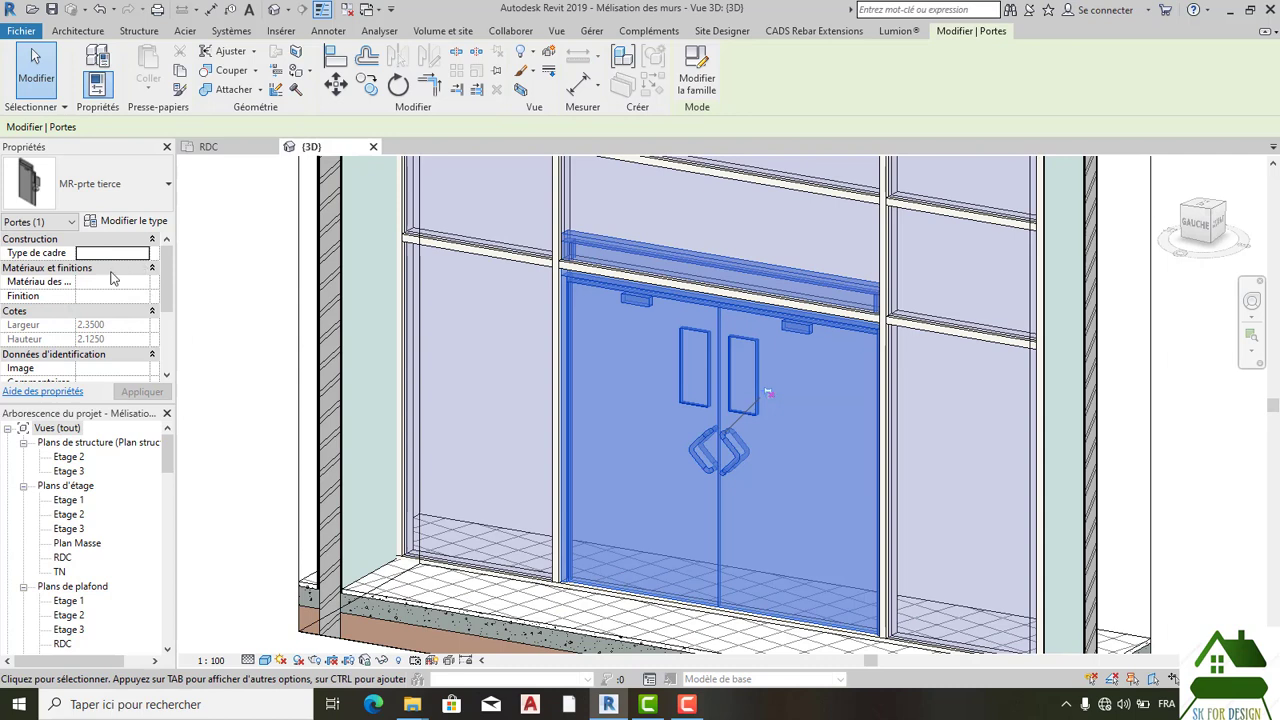
scroll(147, 303, "down", 3)
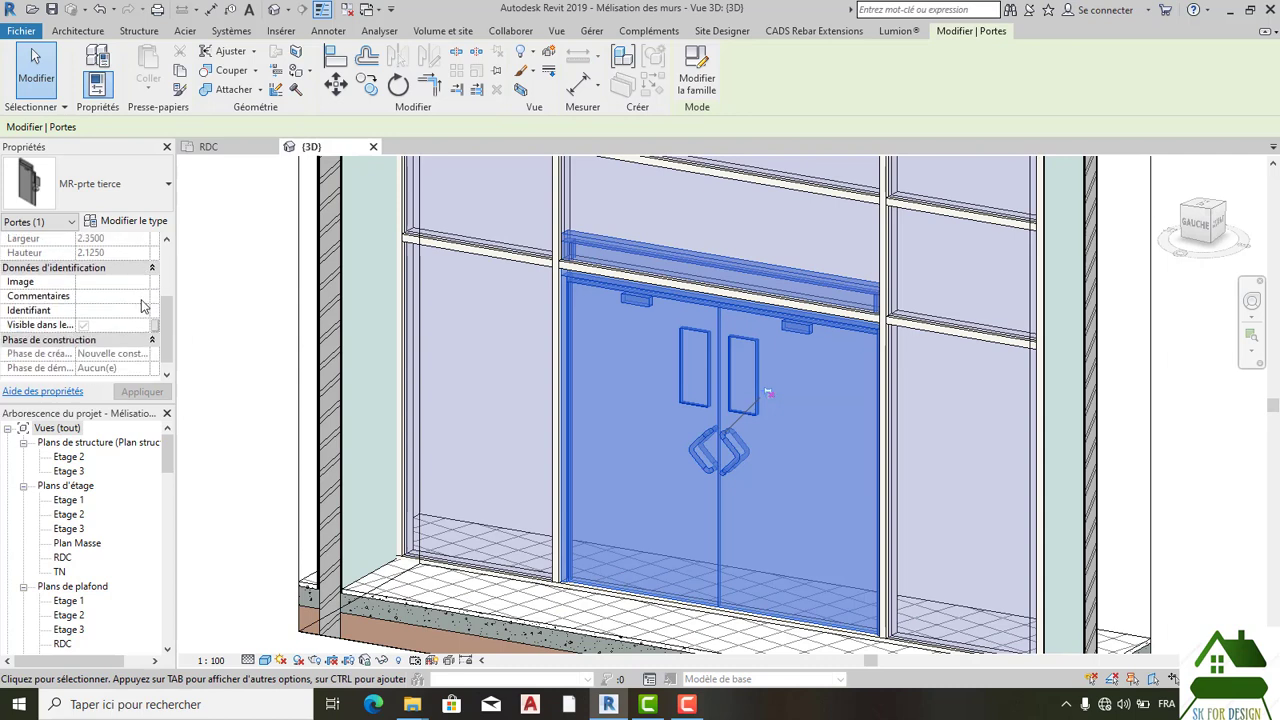
scroll(147, 303, "up", 3)
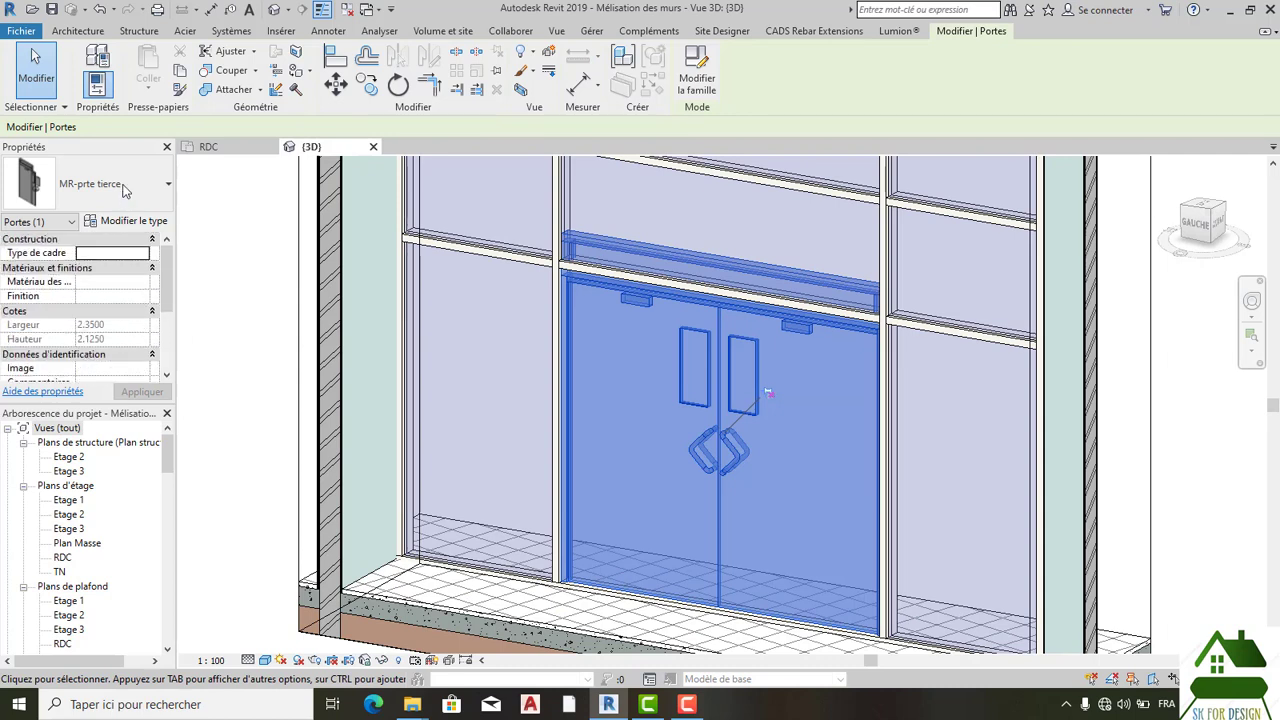
Step: Review the MR-prte tierce type properties, including the Finition choices and identification data, and close them without changes
left_click(99, 57)
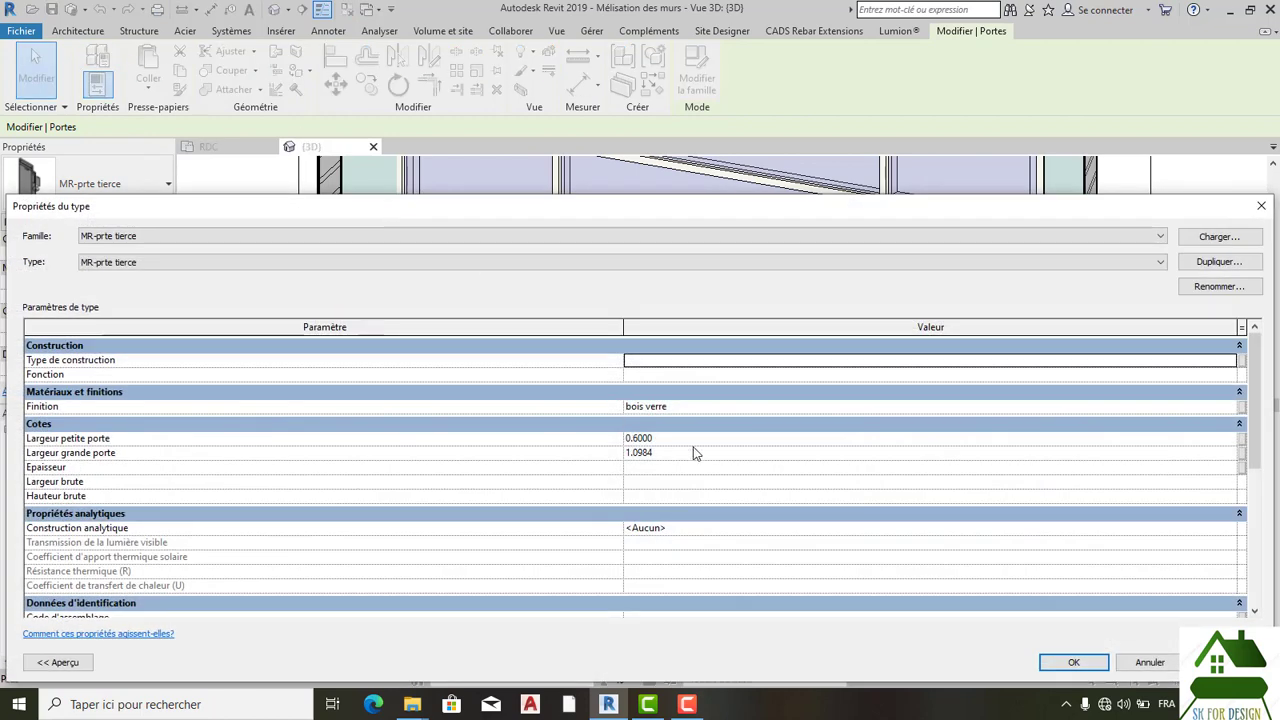
scroll(688, 410, "down", 1)
scroll(685, 386, "up", 1)
left_click(690, 407)
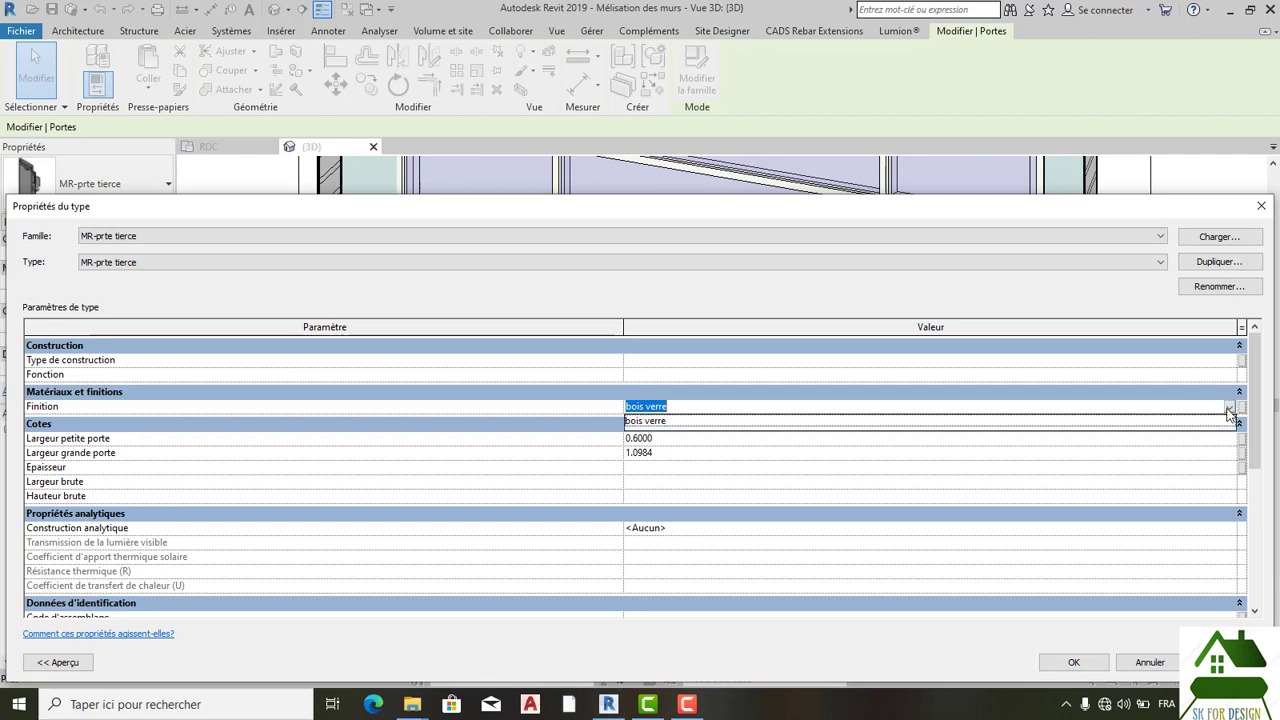
scroll(789, 488, "down", 2)
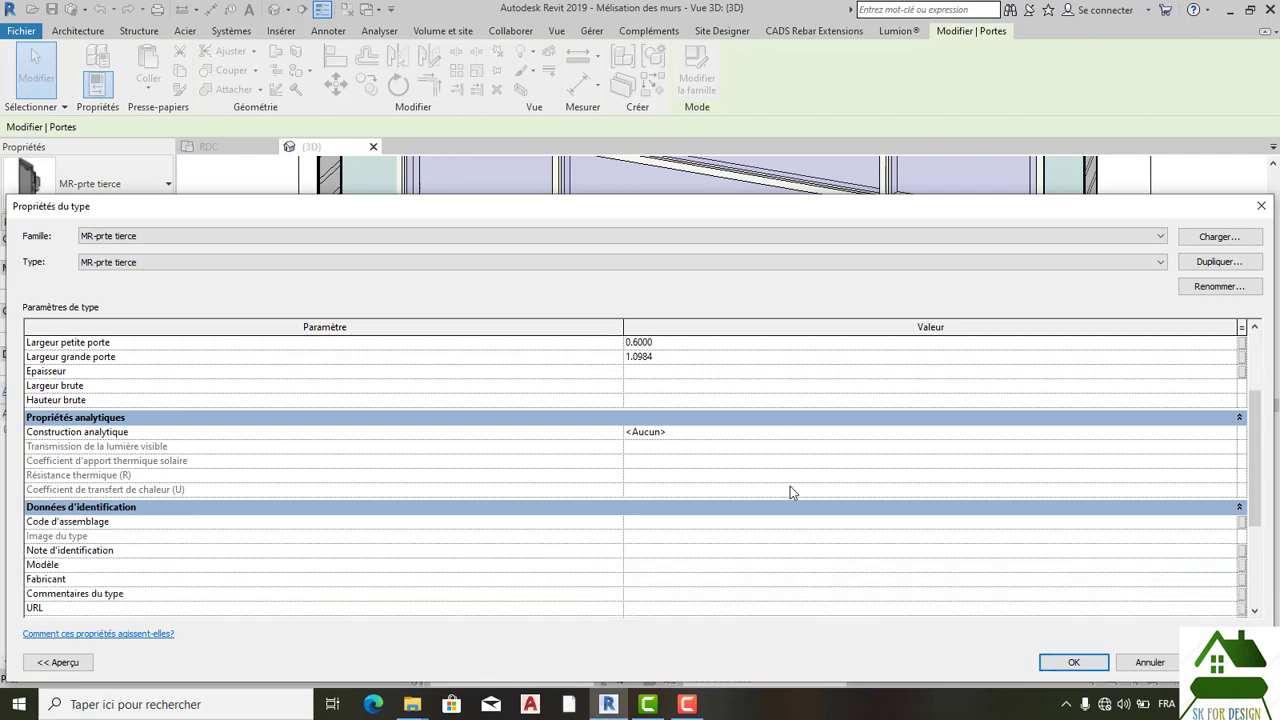
scroll(790, 492, "down", 3)
scroll(790, 491, "up", 2)
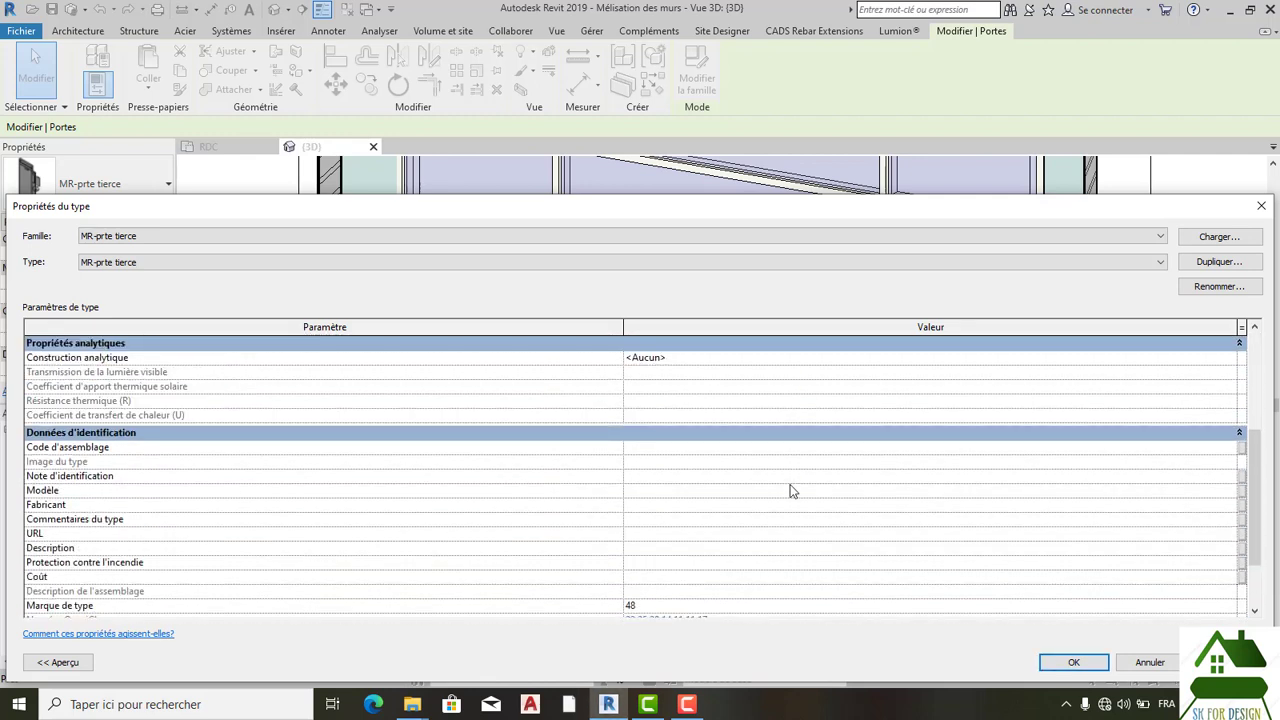
scroll(797, 486, "up", 4)
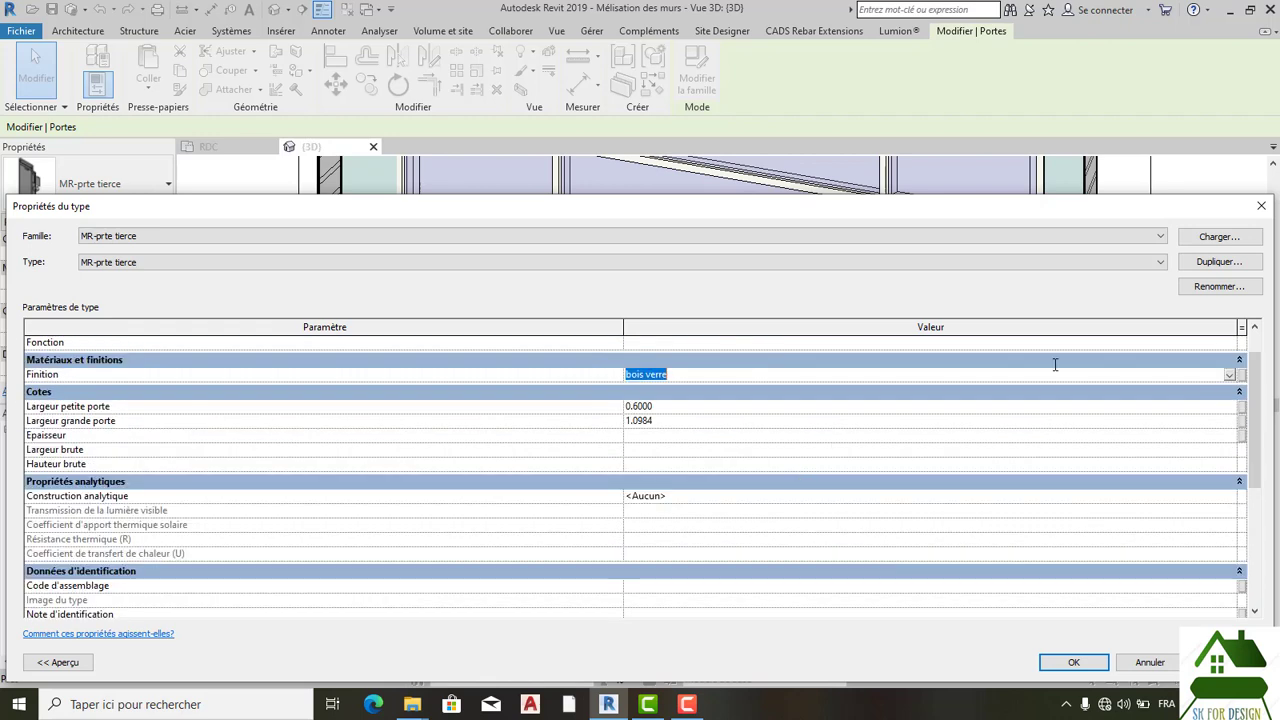
left_click(1261, 205)
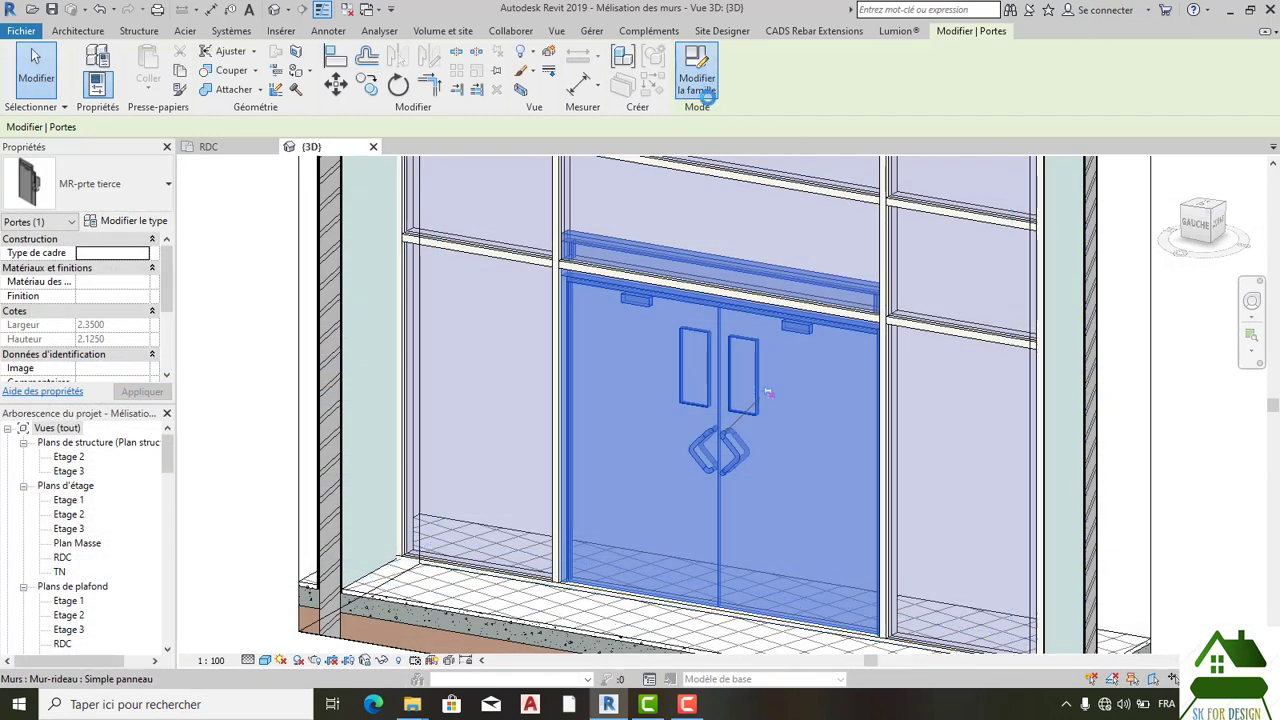
Step: Open the MR-prte tierce door family for editing and orbit its 3D view to see the leaves at an angle
left_click(706, 90)
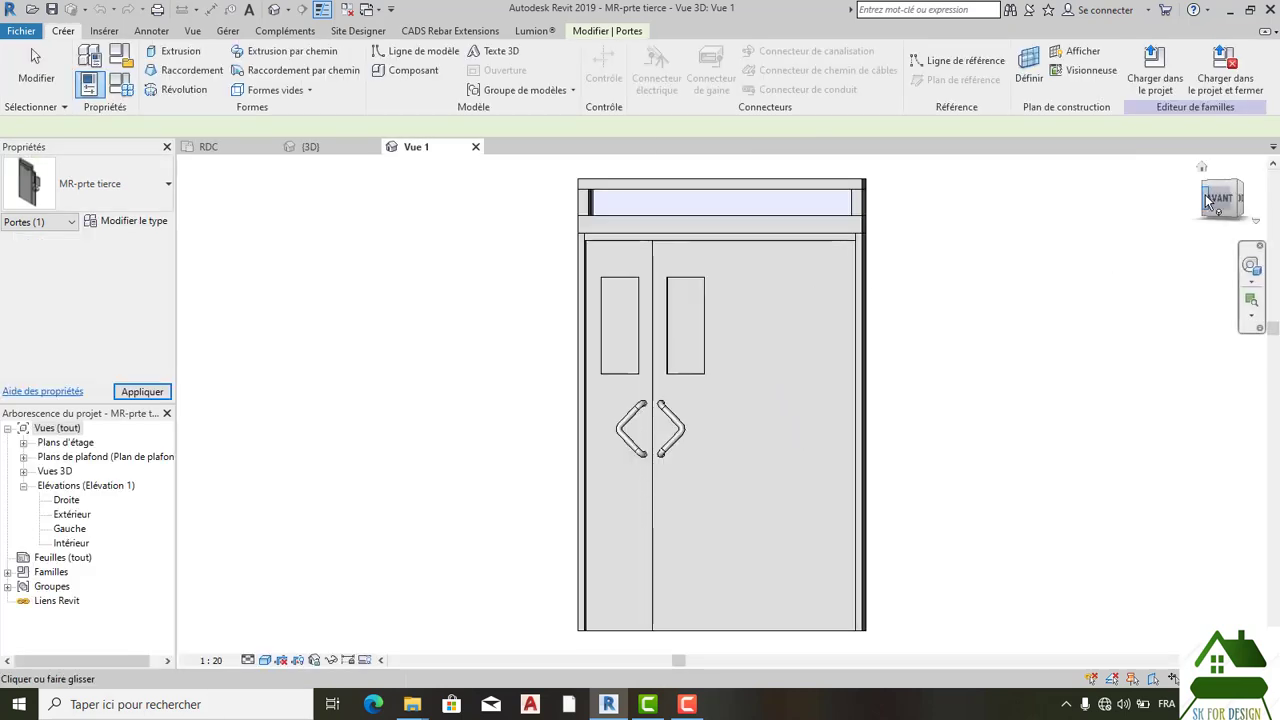
mouse_move(1222, 216)
left_mouse_down()
mouse_move(1196, 222)
mouse_move(1255, 221)
mouse_move(1243, 212)
left_mouse_up()
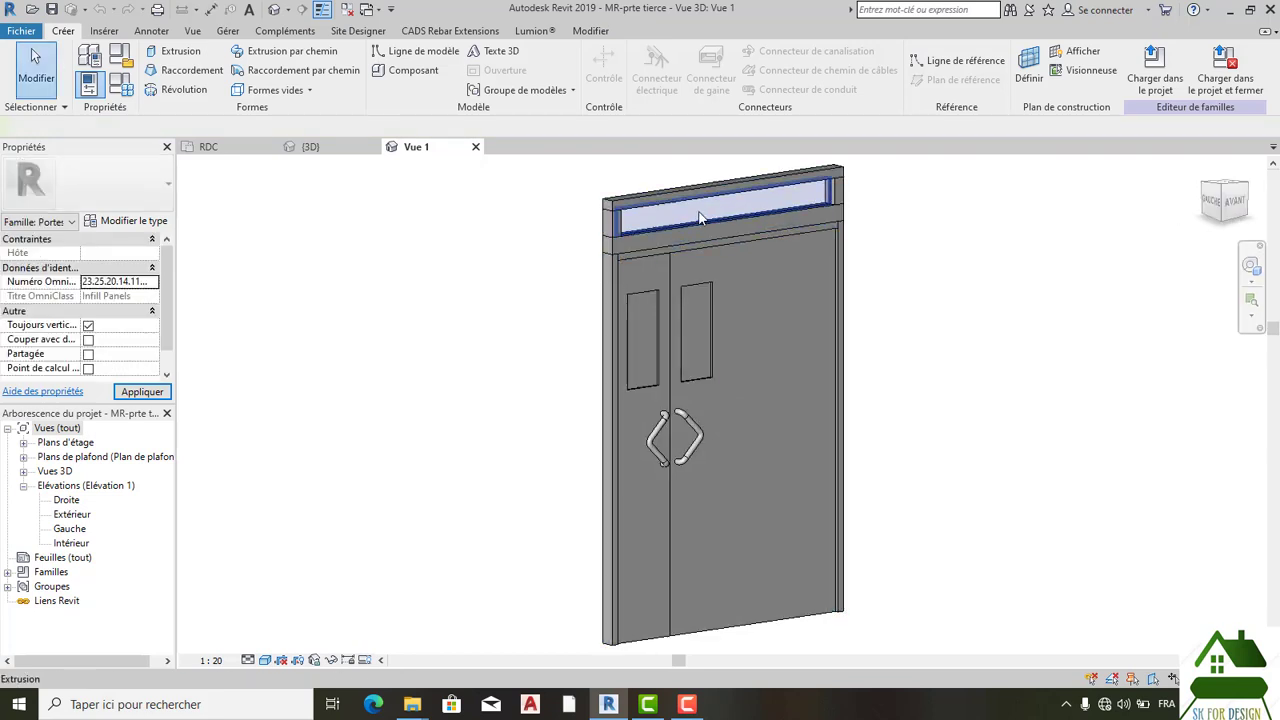
scroll(700, 220, "up", 1)
scroll(697, 280, "up", 1)
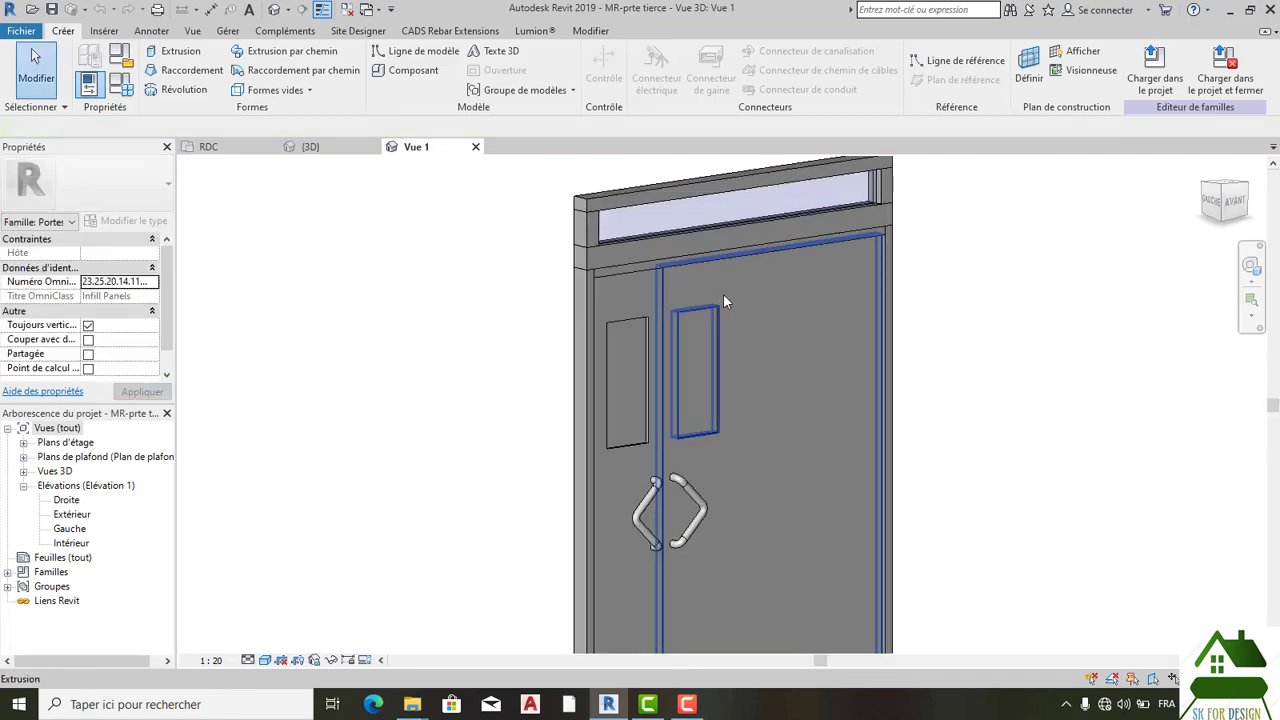
Step: Select the wide door leaf, review the family types' parameters, and close them without changes
left_click(720, 294)
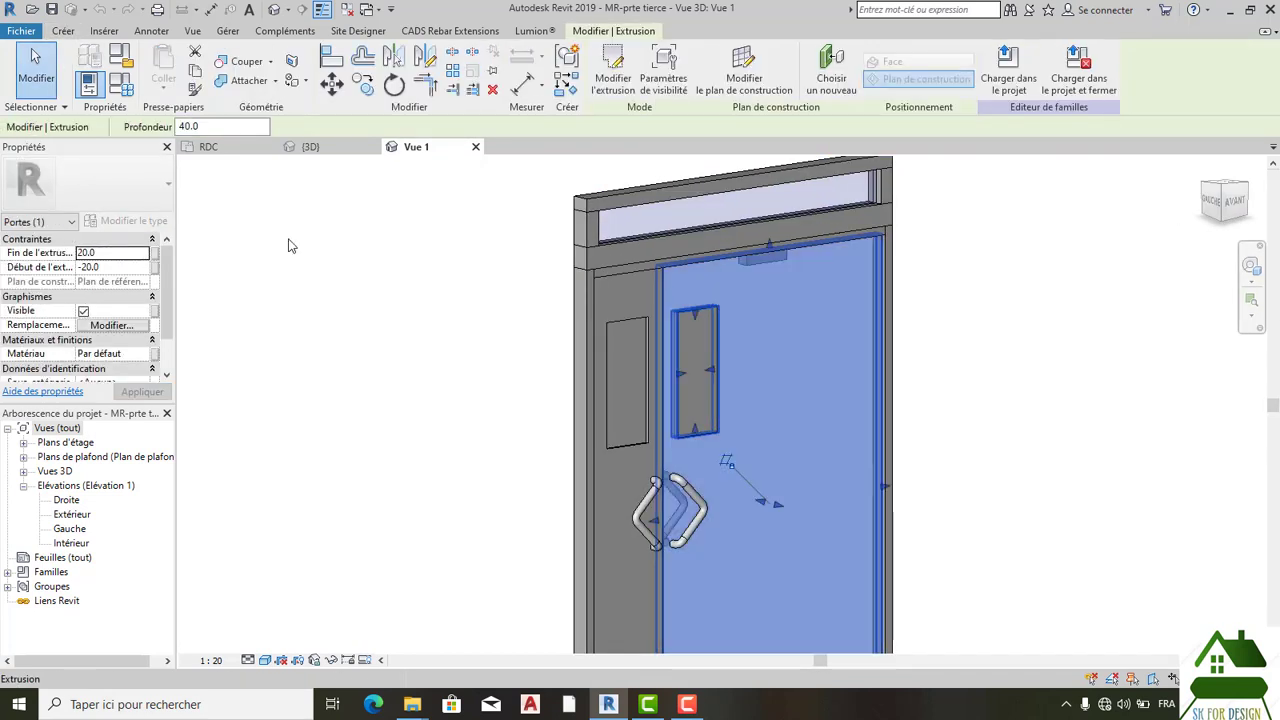
left_click(121, 88)
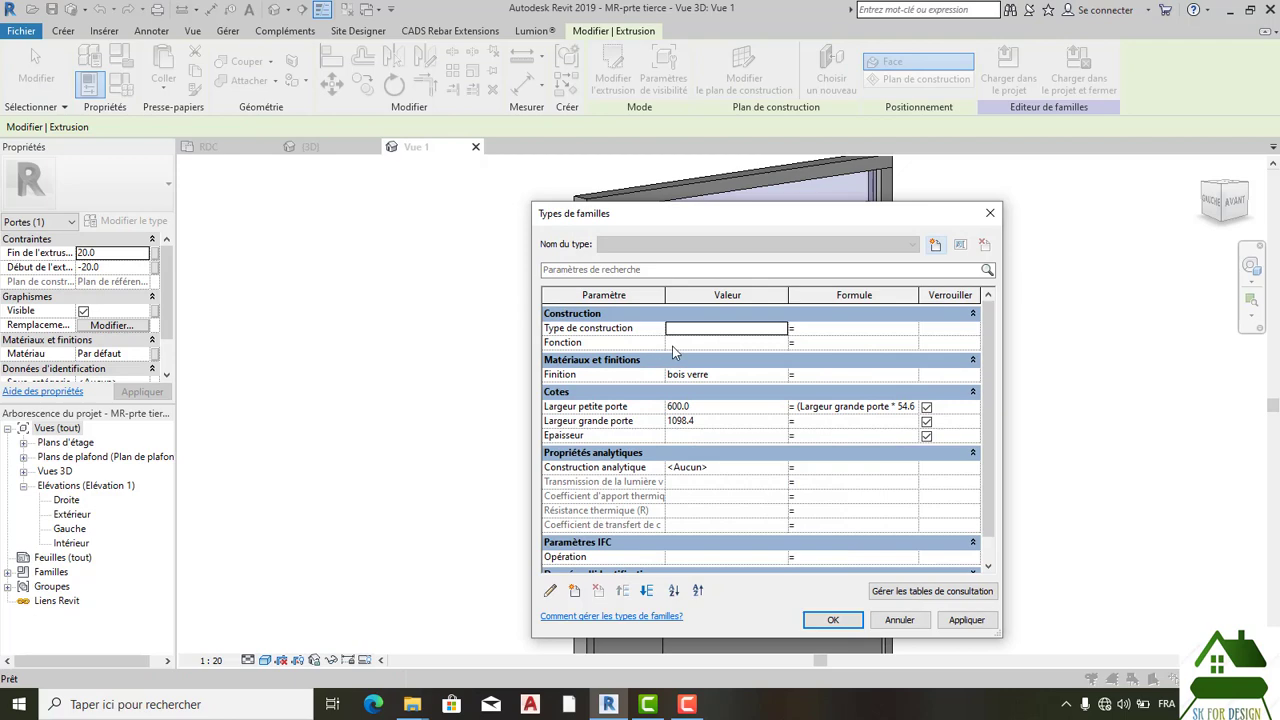
scroll(698, 349, "down", 1)
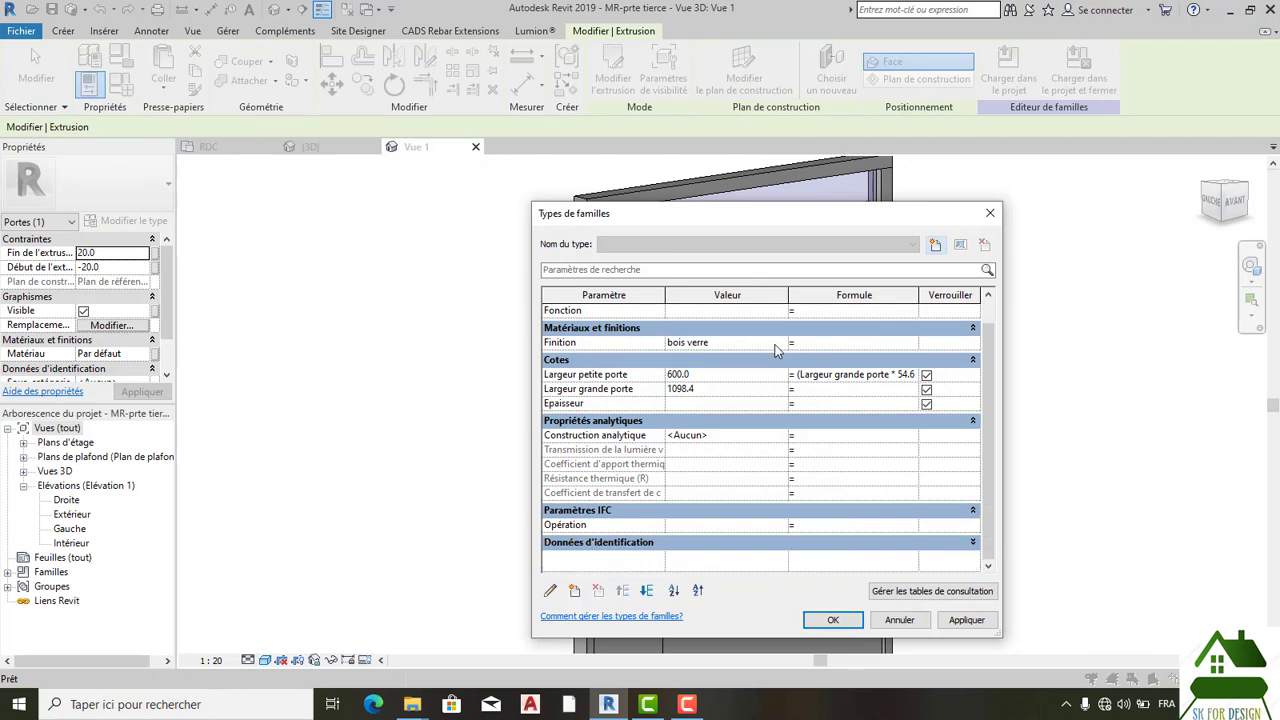
scroll(817, 355, "up", 1)
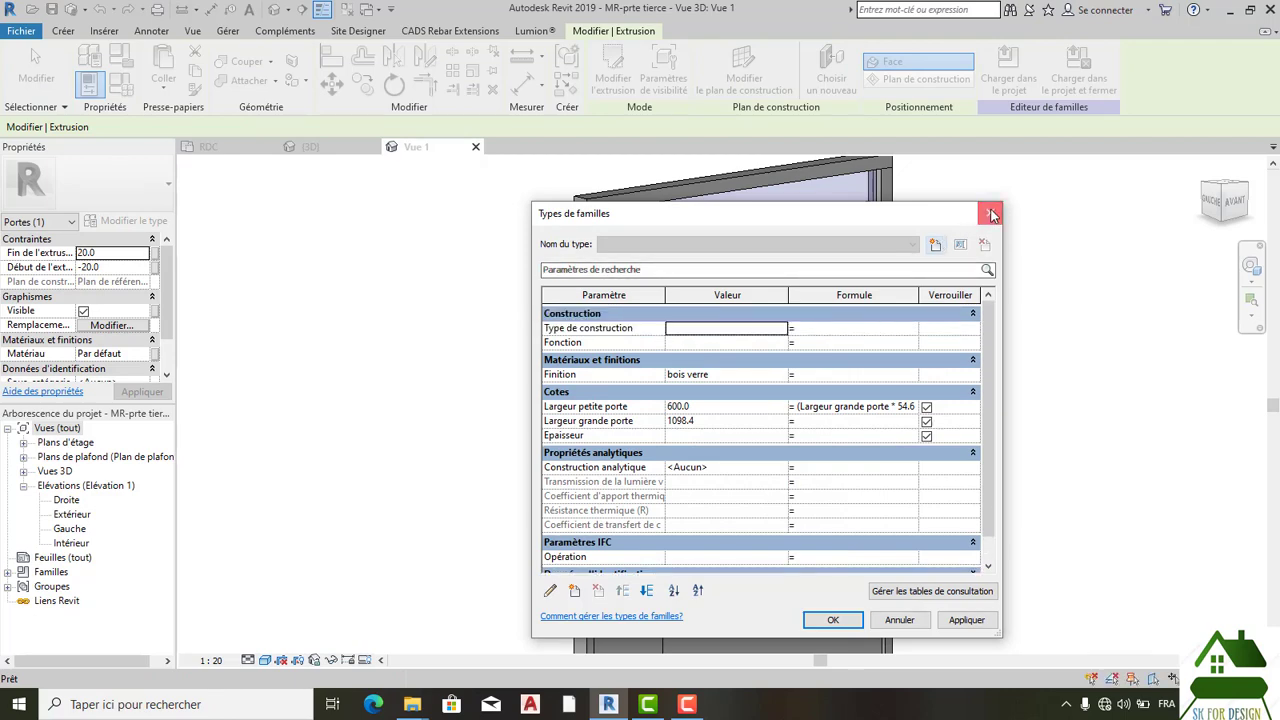
left_click(989, 213)
left_click(973, 225)
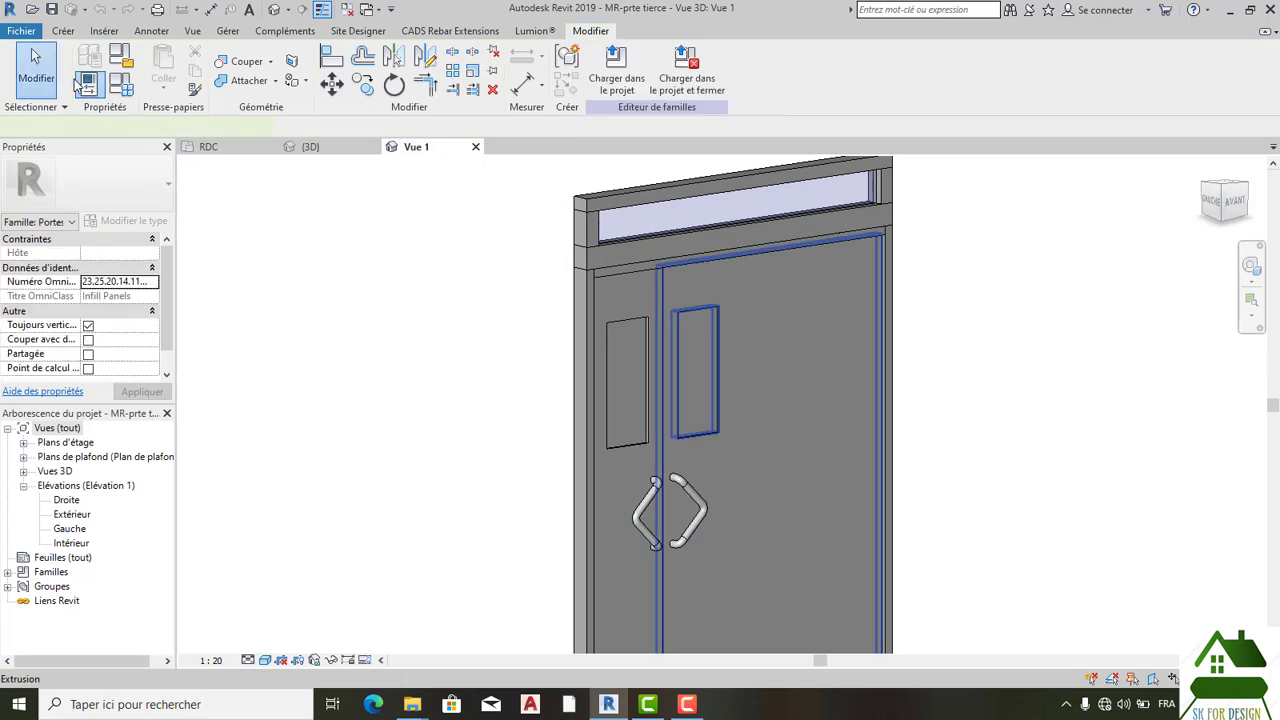
Step: Check the door family's category and family parameters, and close them without changes
left_click(120, 62)
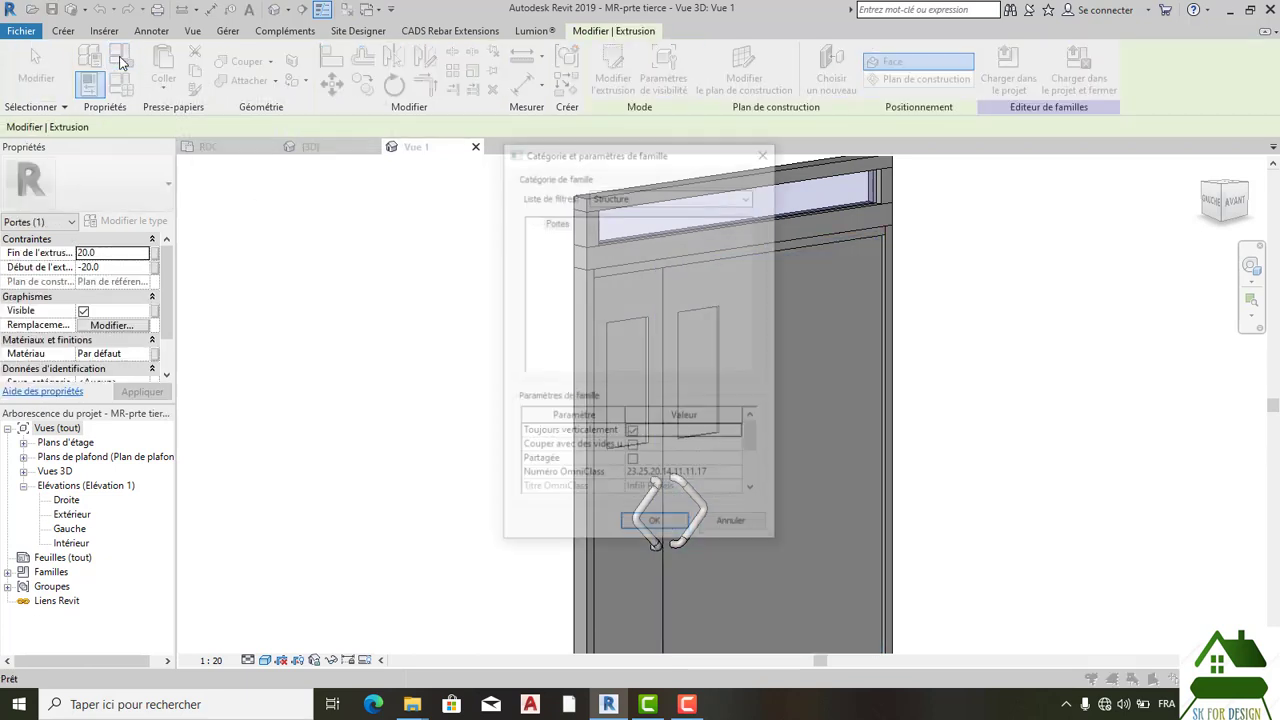
scroll(697, 431, "down", 2)
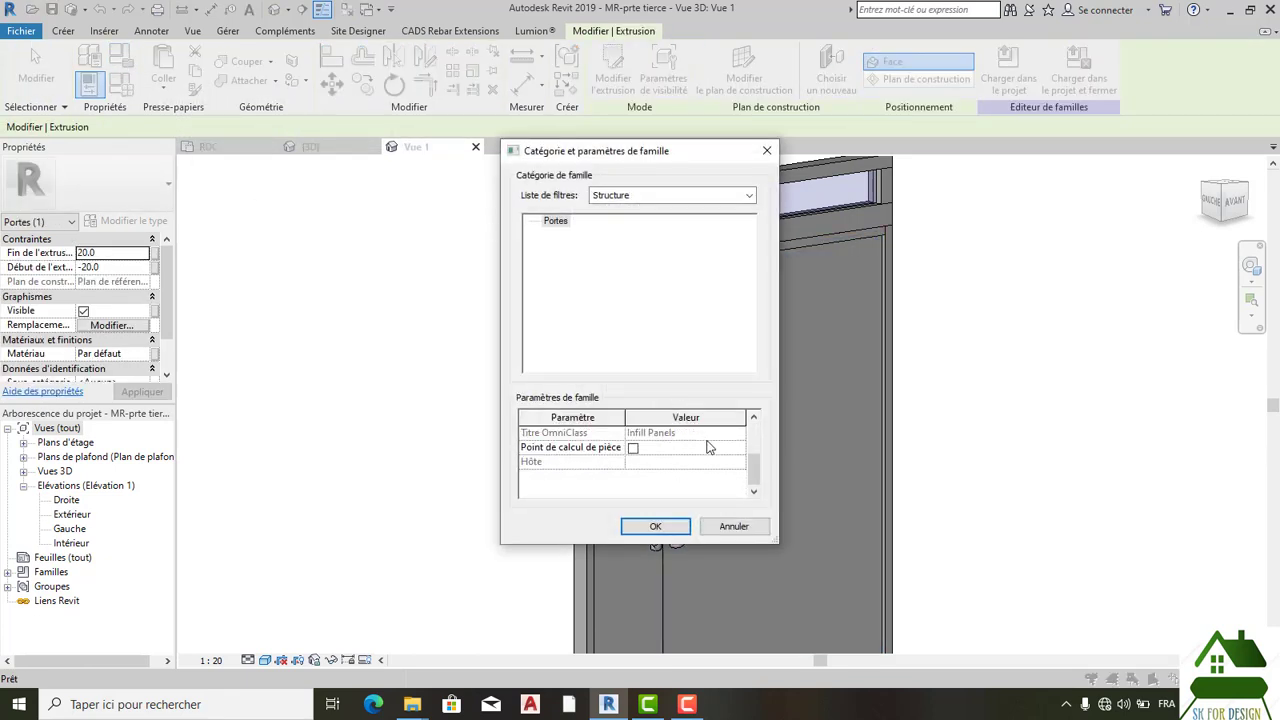
scroll(710, 447, "up", 2)
scroll(709, 445, "up", 1)
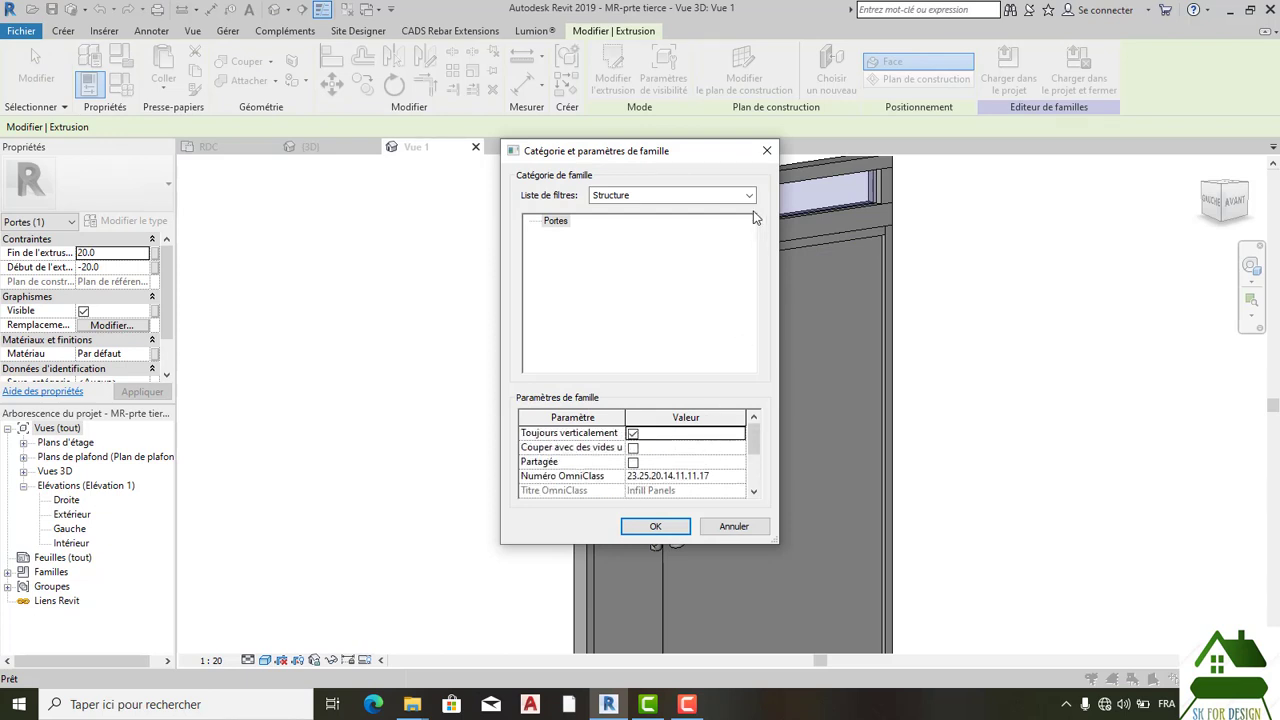
left_click(765, 152)
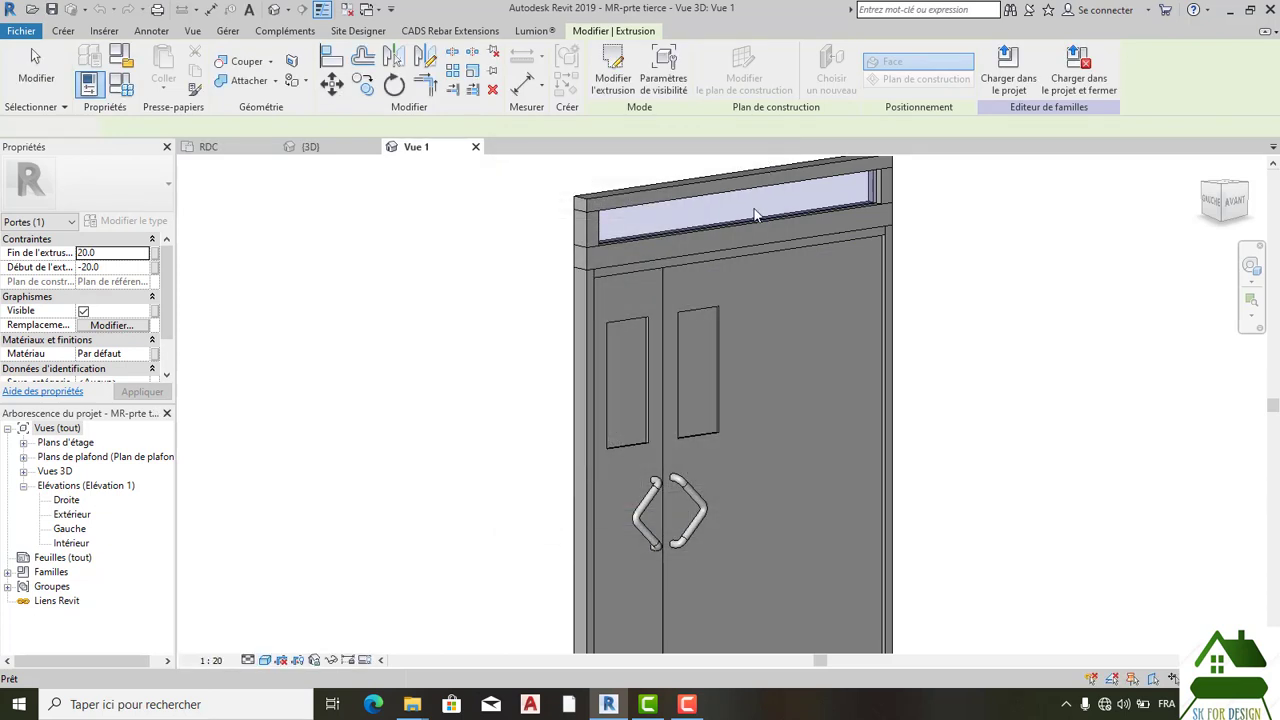
Step: Assign the Verre material from the project's Verre category to the wide door leaf extrusion
left_click(737, 337)
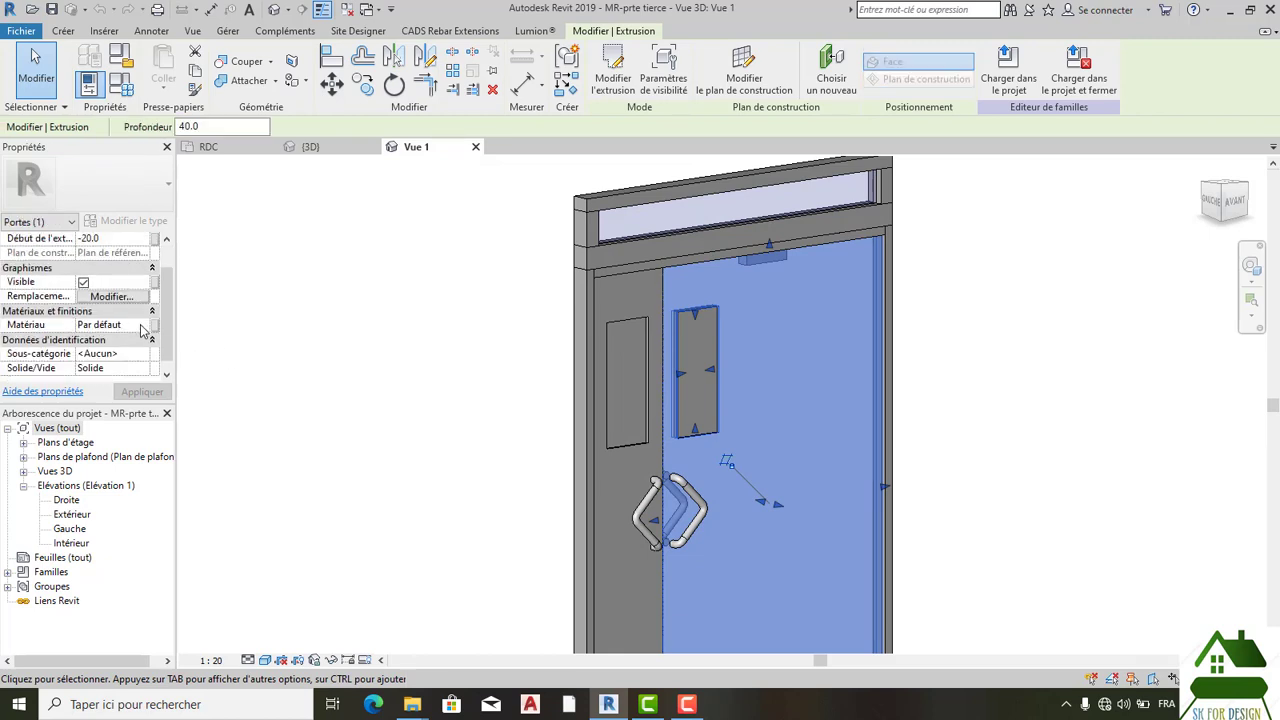
left_click(145, 330)
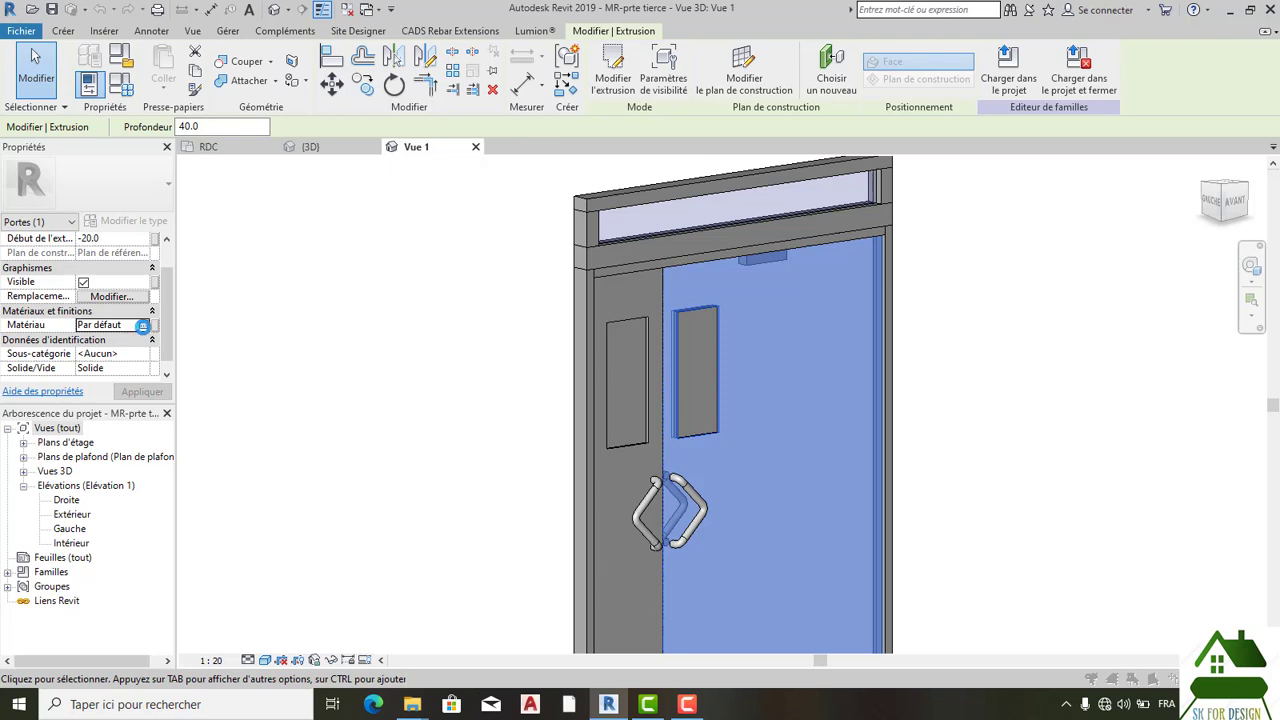
left_click(146, 326)
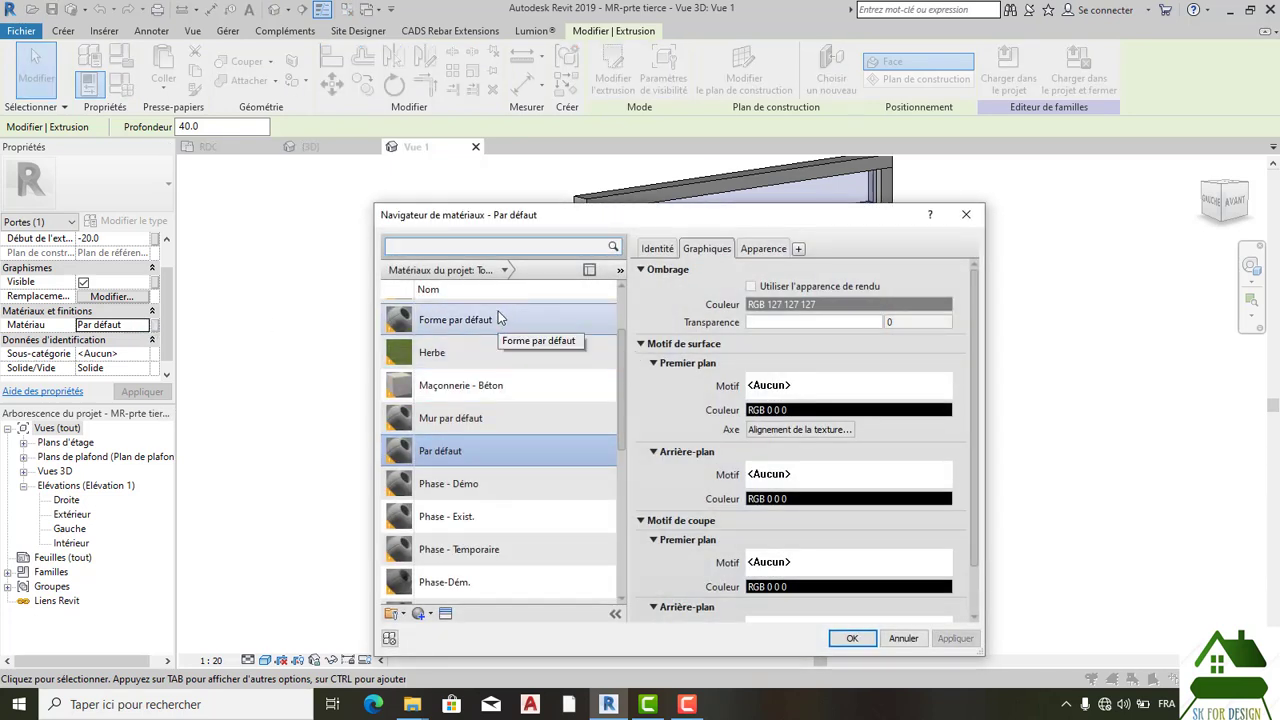
scroll(500, 305, "up", 1)
left_click(506, 271)
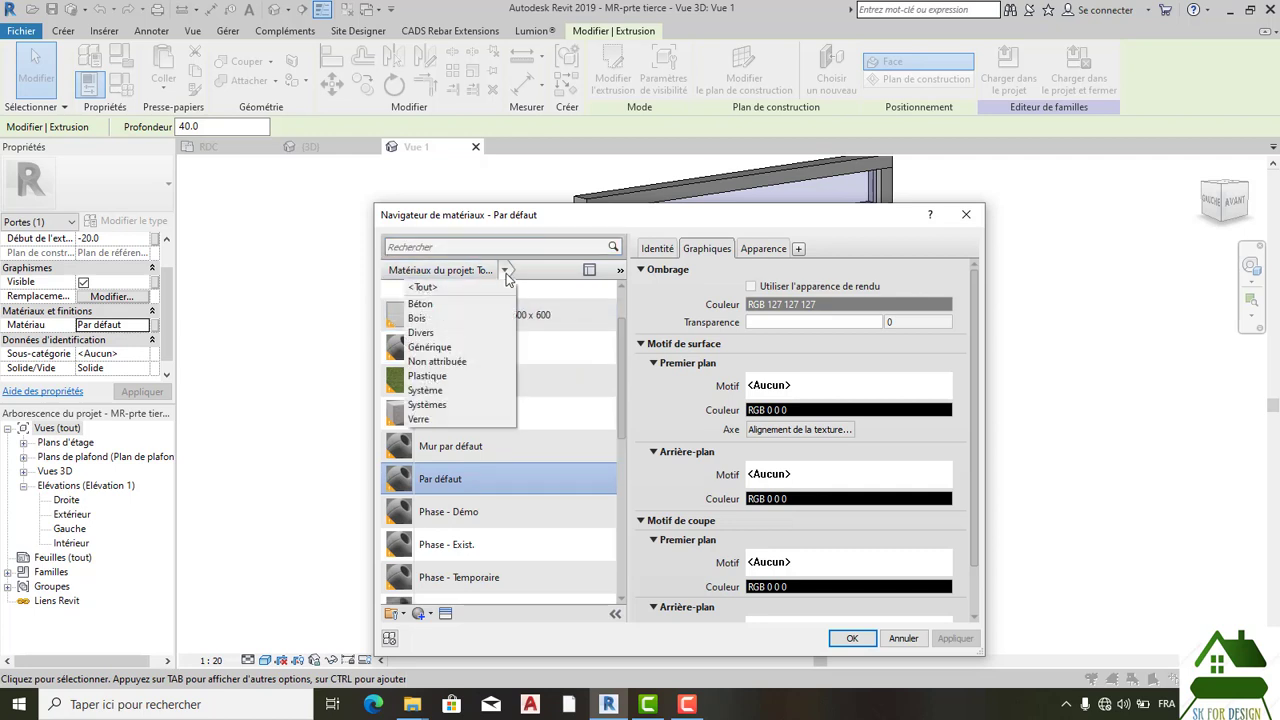
left_click(451, 420)
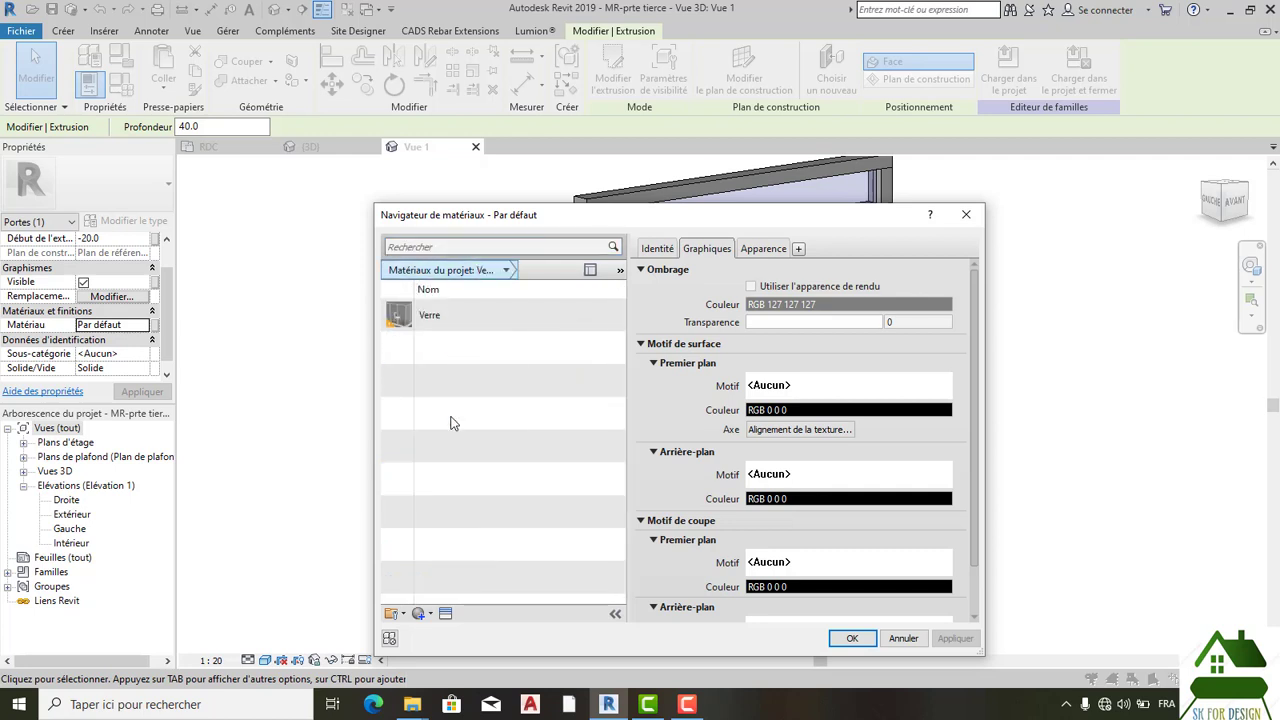
left_click(474, 318)
key("Return")
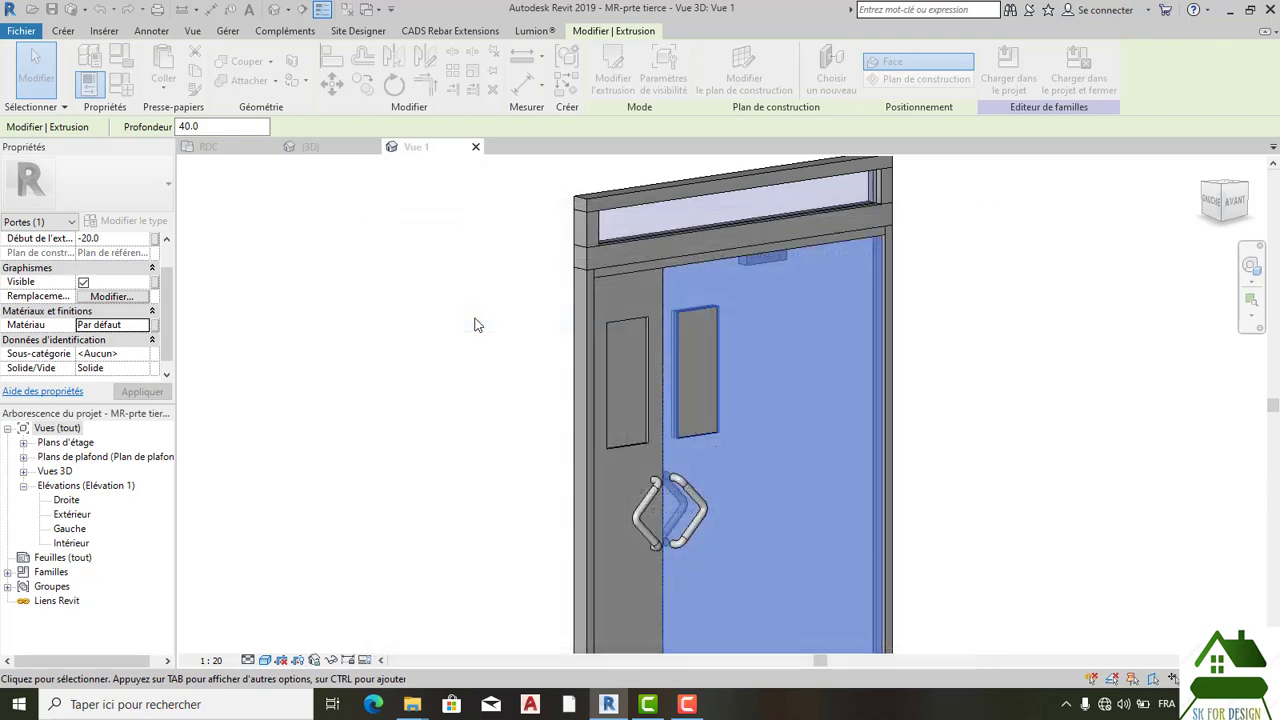
scroll(482, 363, "down", 1)
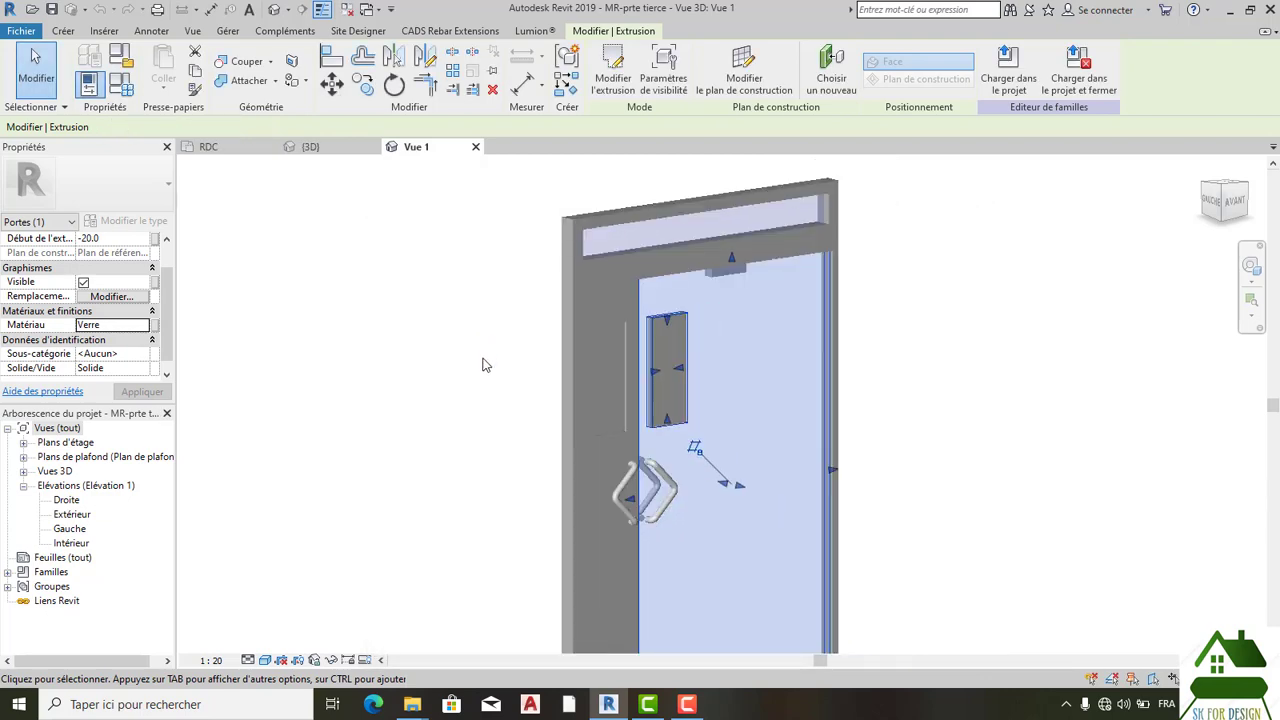
left_click(485, 364)
Step: Try to assign a material from the project's Verre category to the narrow door leaf extrusion
scroll(648, 349, "down", 2)
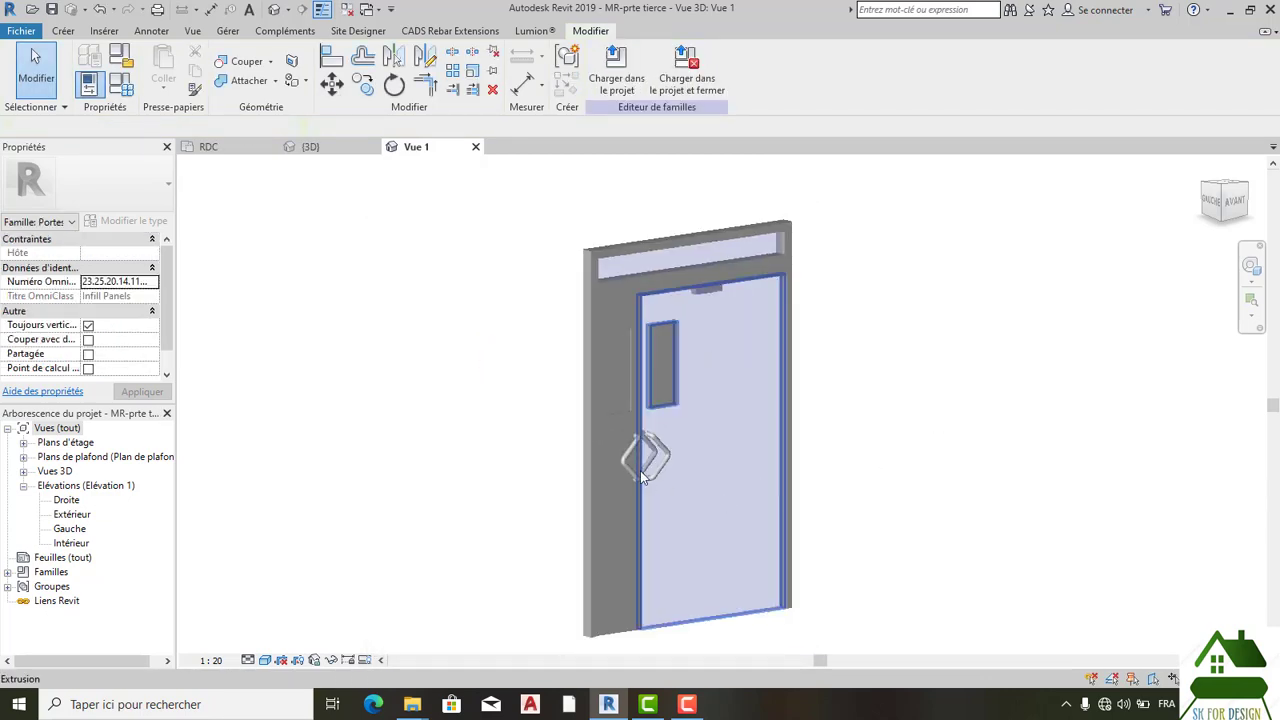
left_click(614, 440)
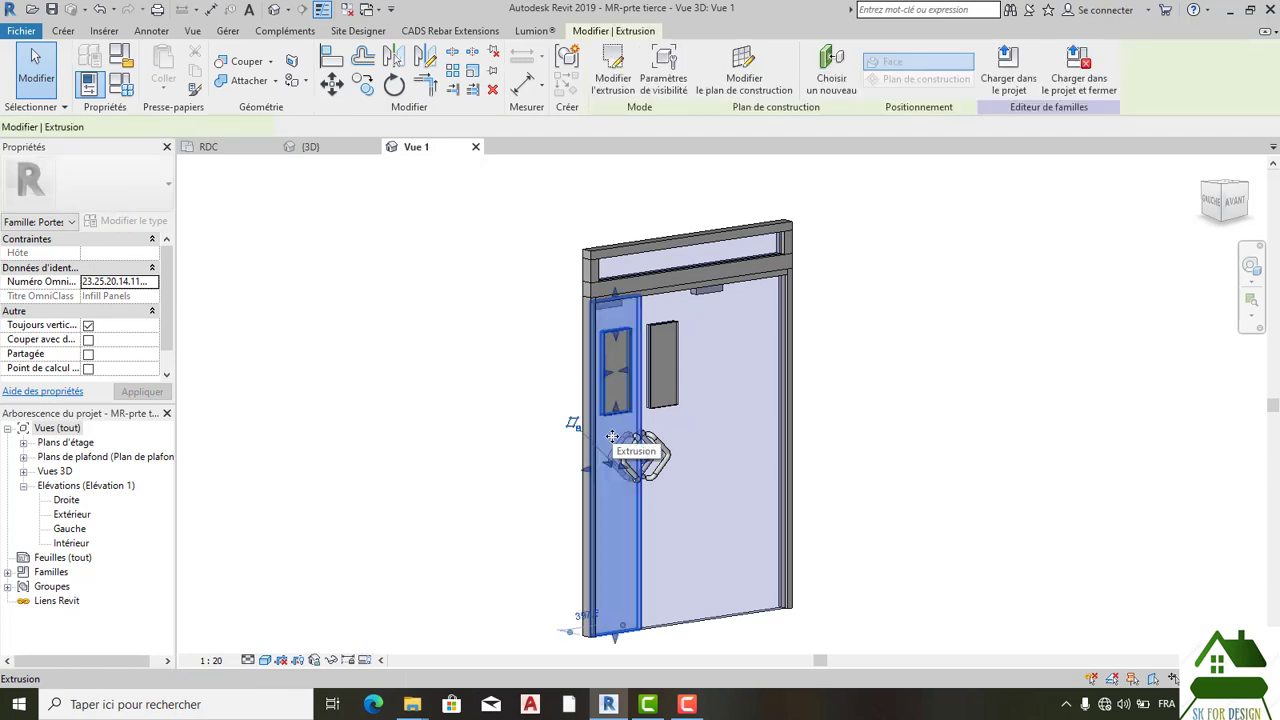
scroll(656, 395, "up", 4)
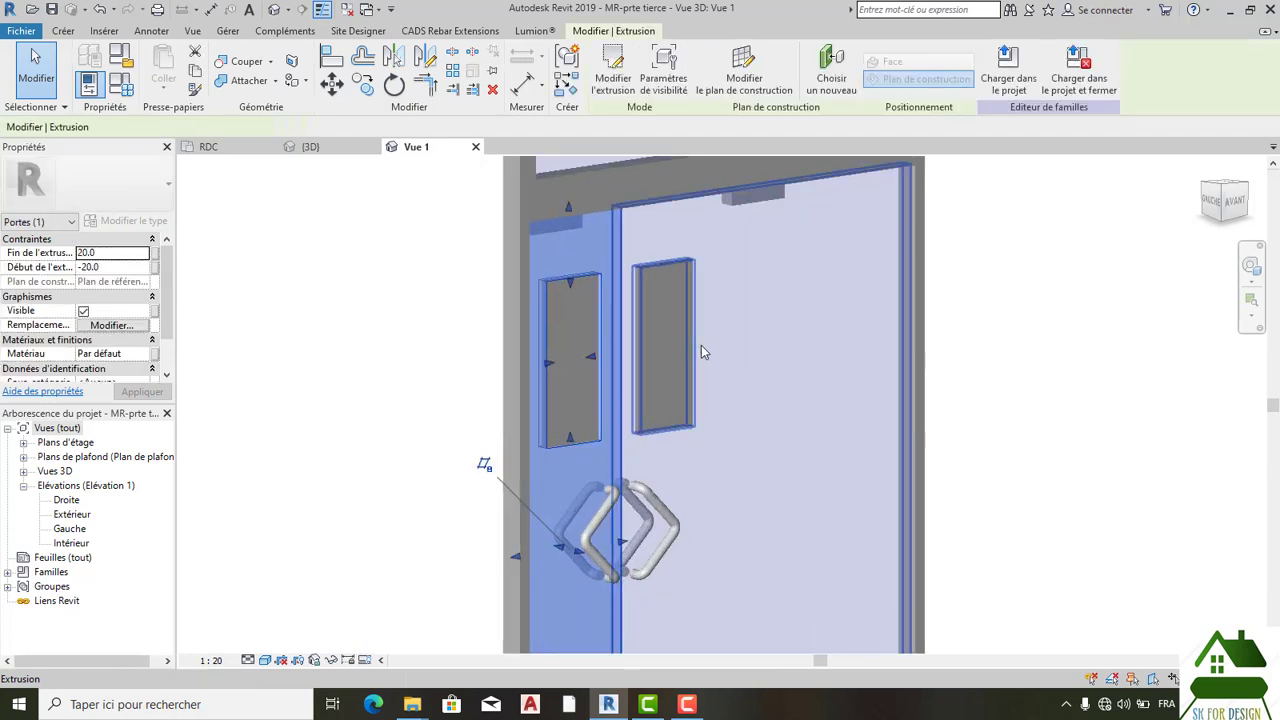
scroll(662, 350, "down", 1)
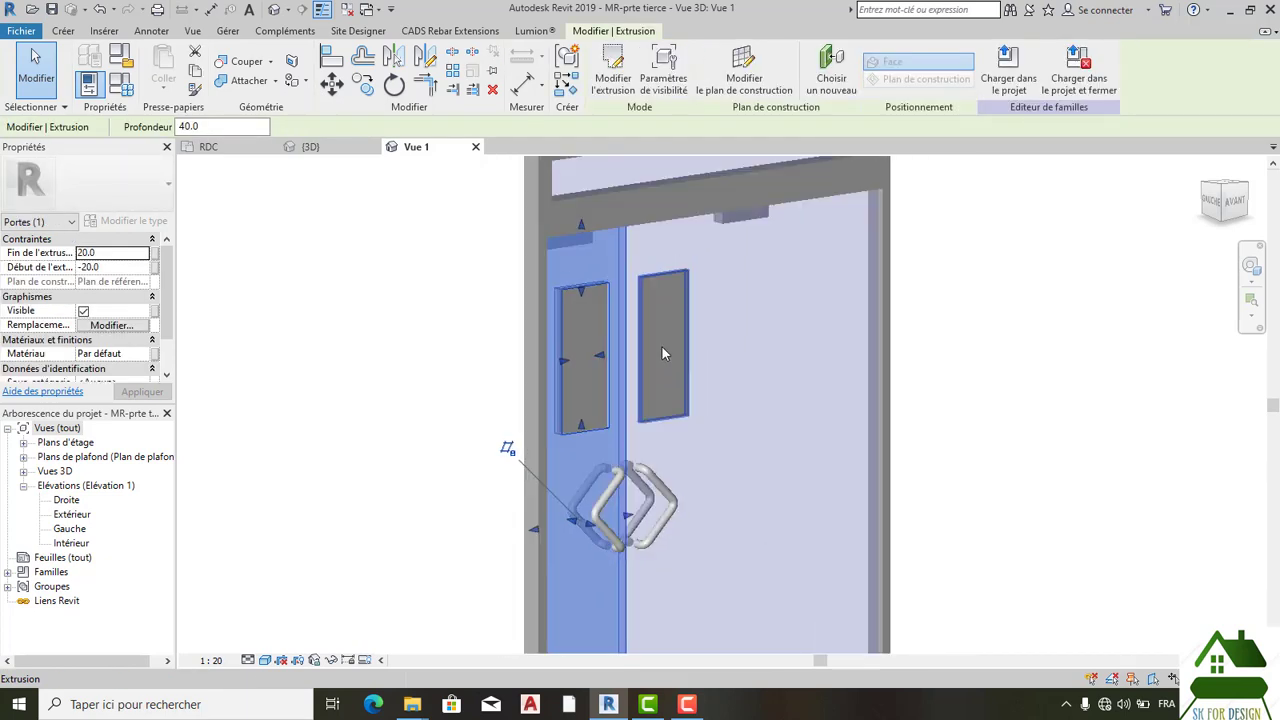
scroll(661, 350, "down", 3)
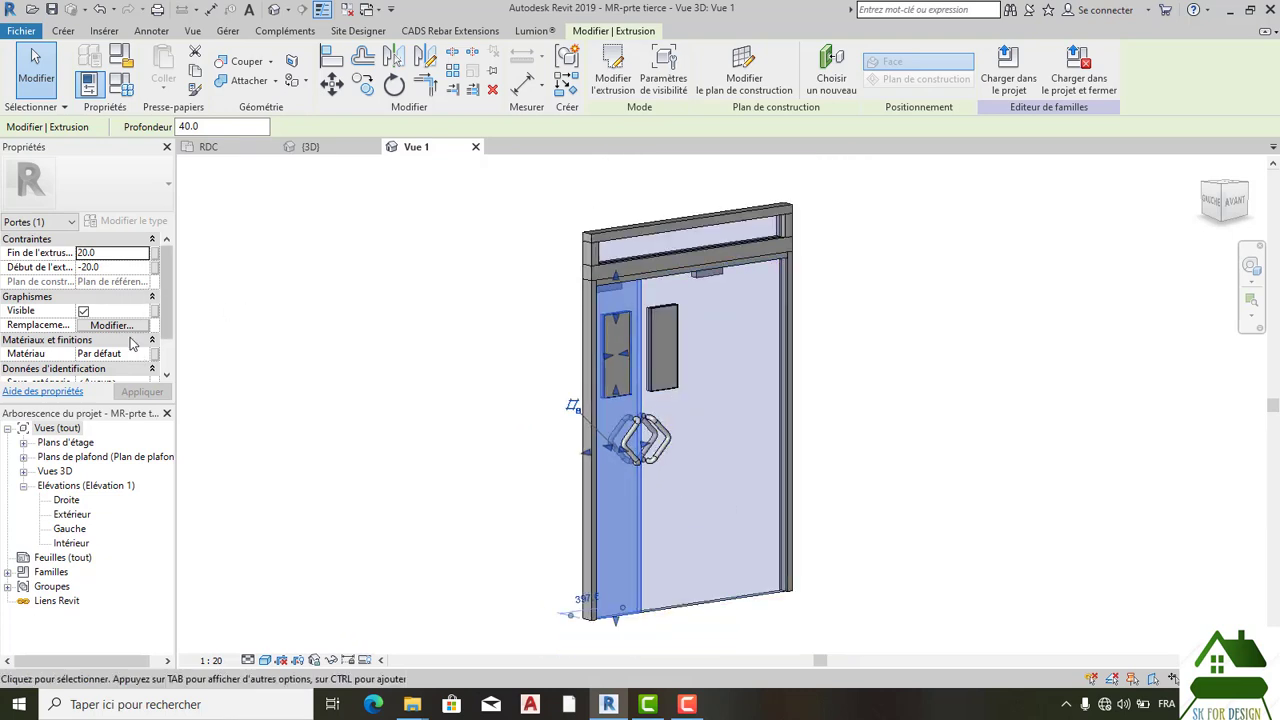
left_click(137, 354)
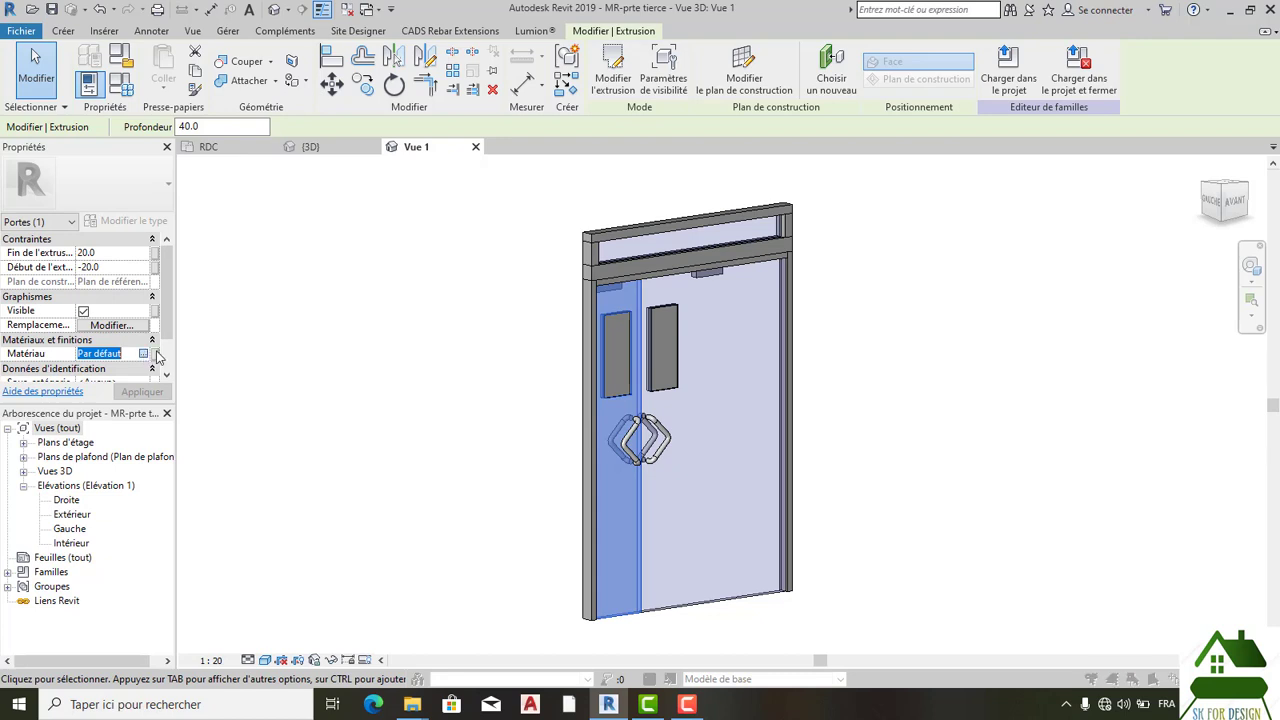
left_click(145, 354)
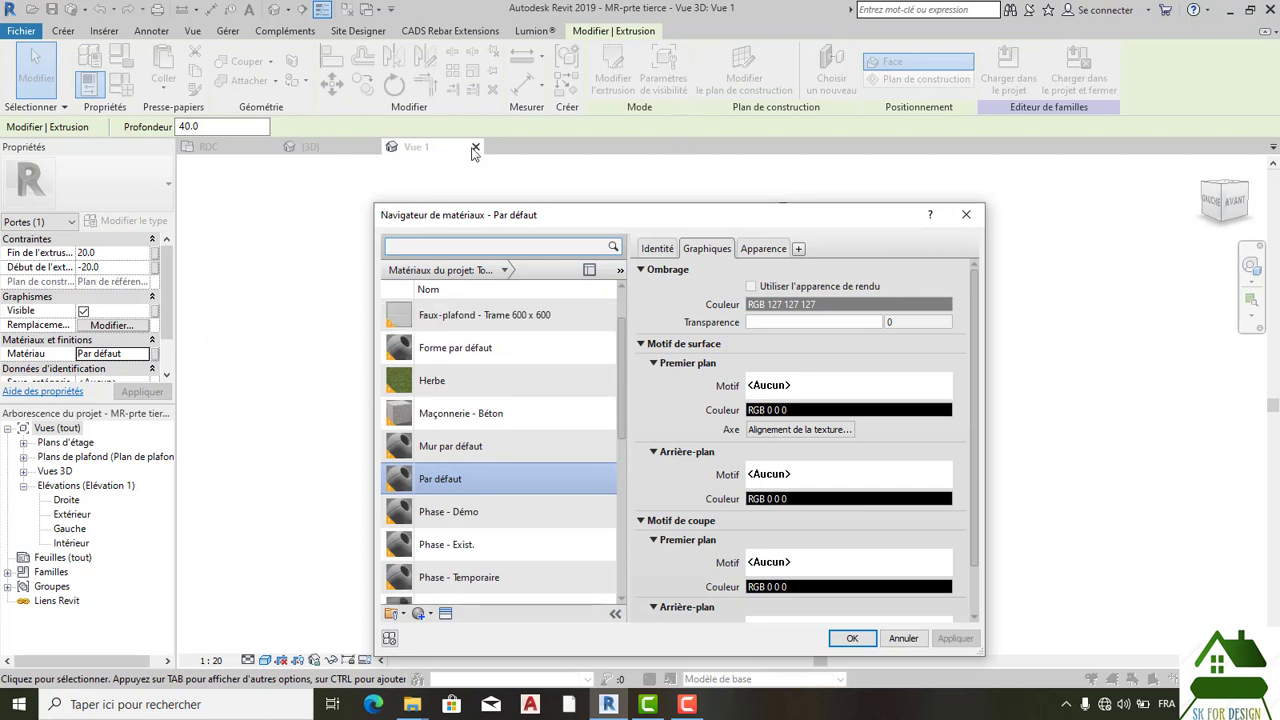
left_click(505, 270)
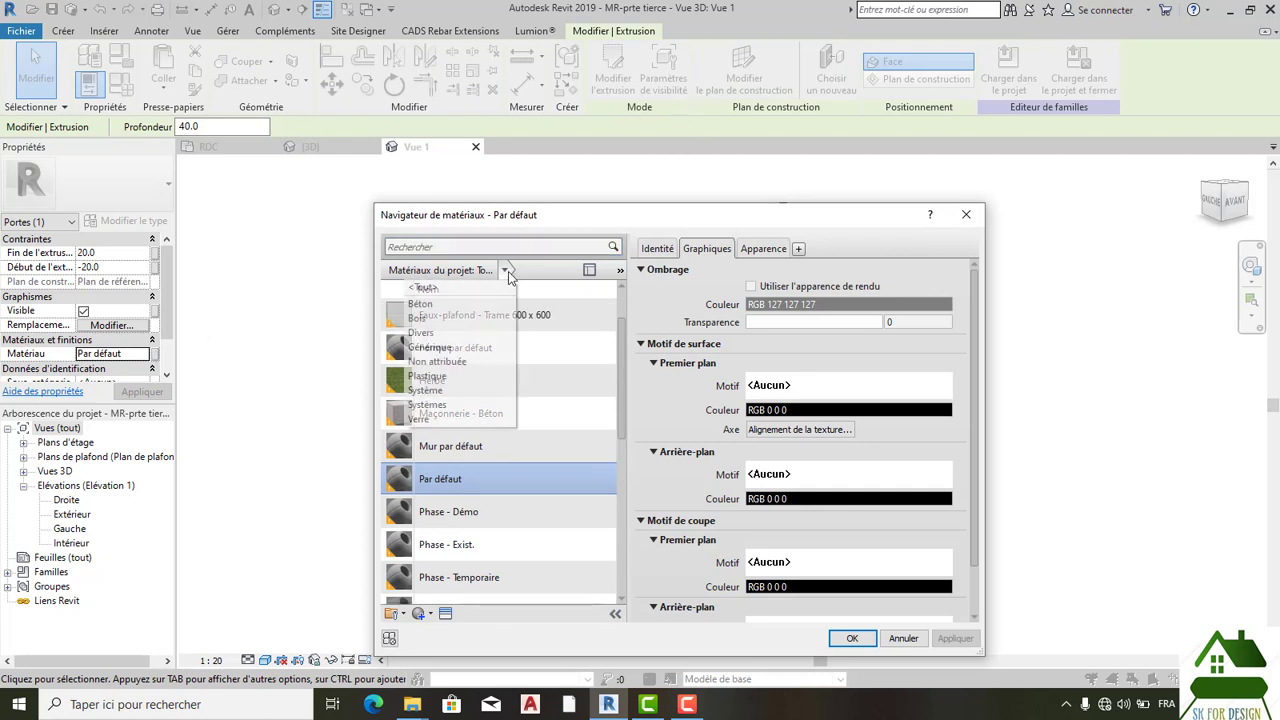
left_click(452, 419)
left_click(852, 638)
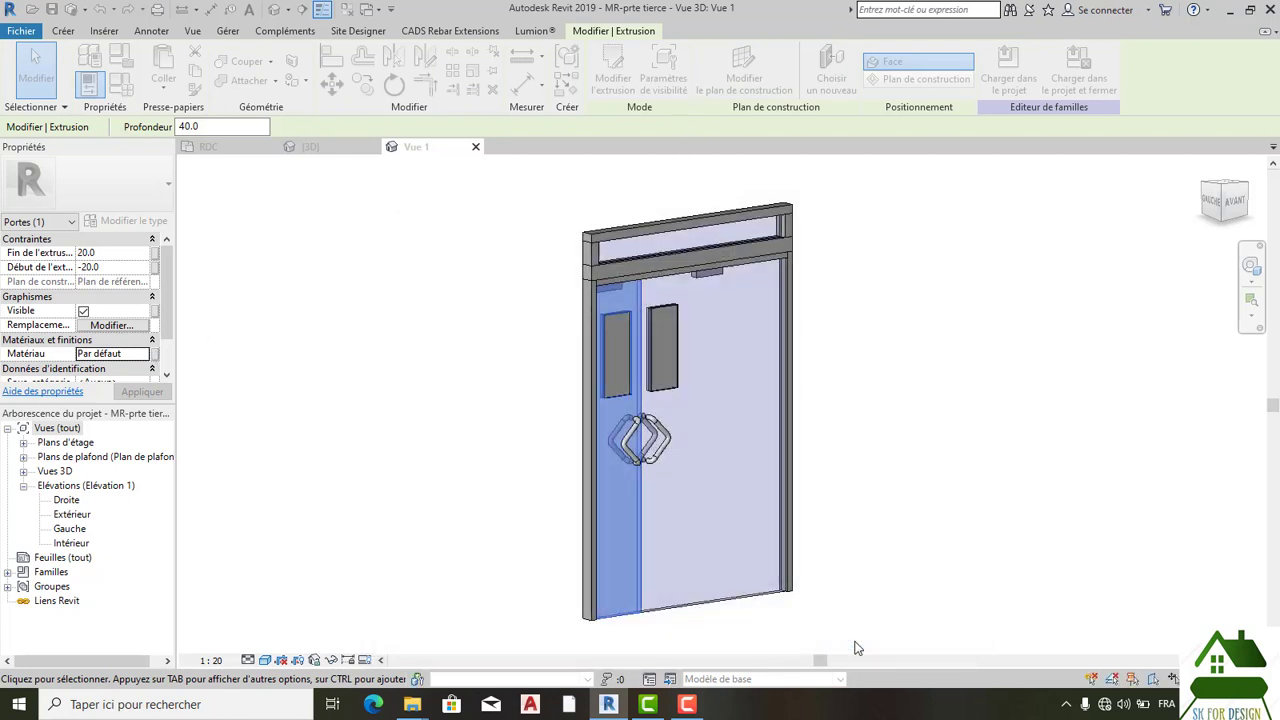
scroll(866, 507, "down", 1)
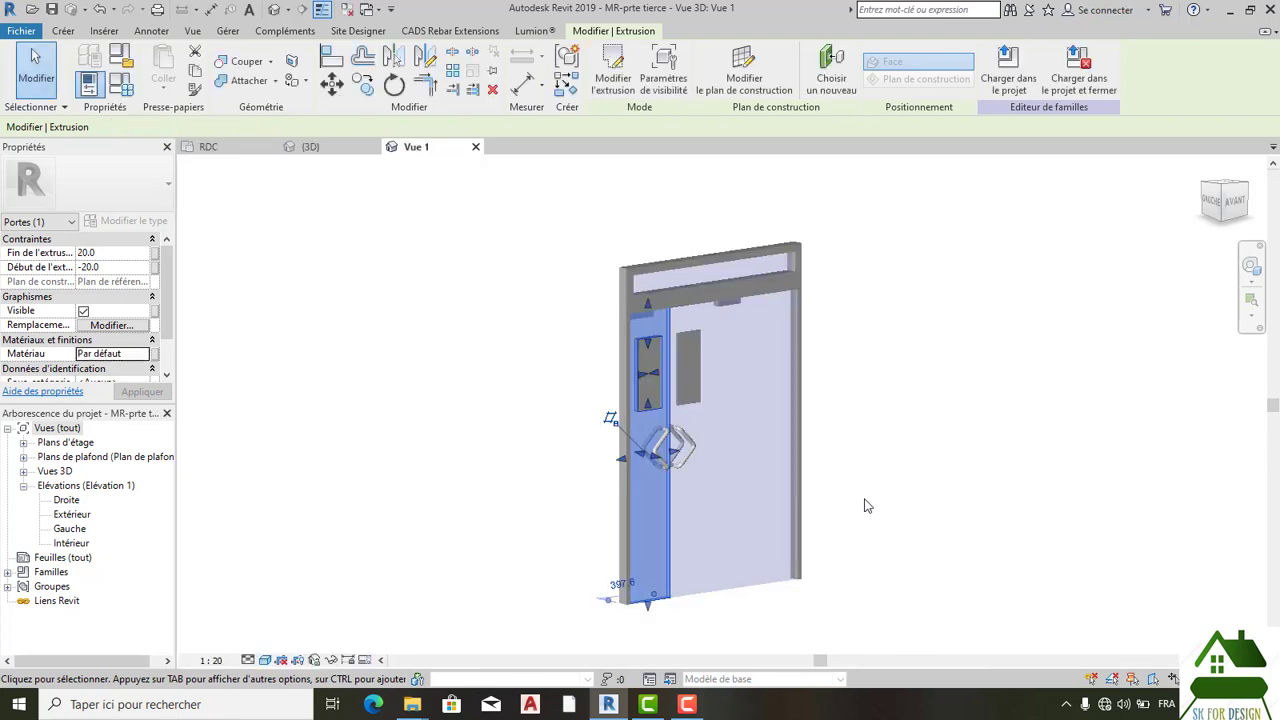
left_click(852, 506)
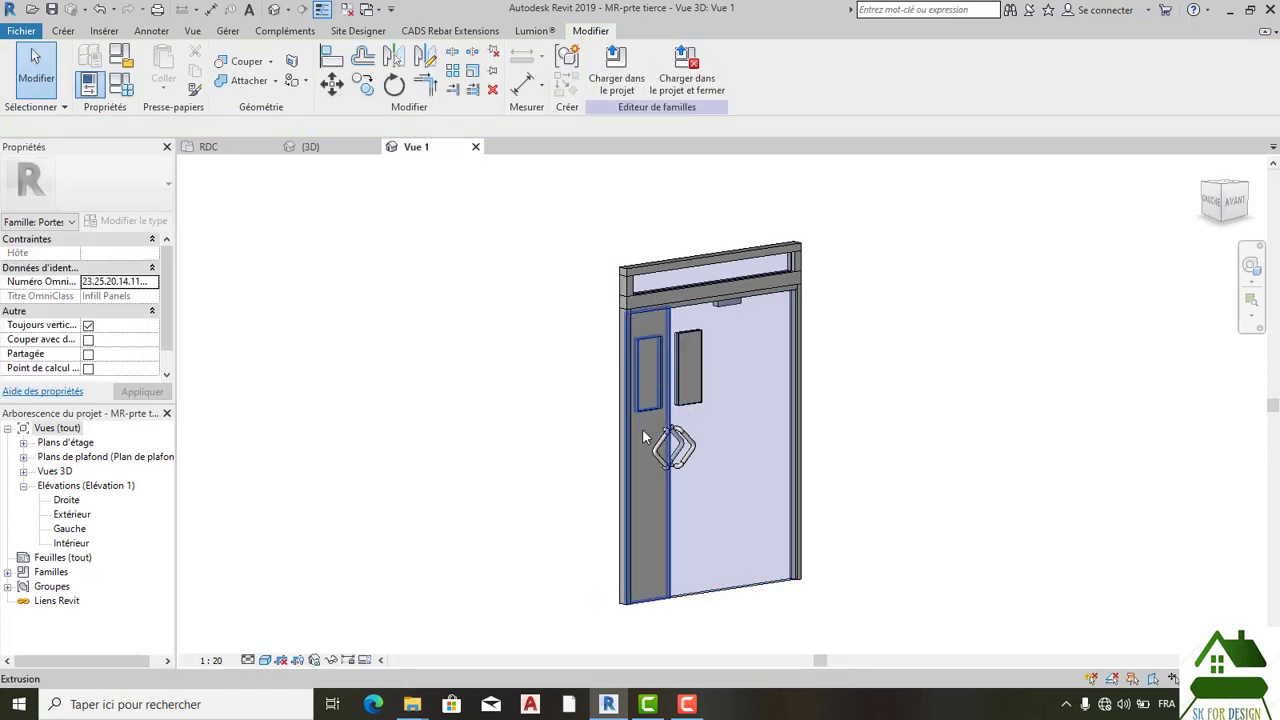
Step: Assign the Verre material from the project's Verre category to the narrow door leaf extrusion
left_click(640, 426)
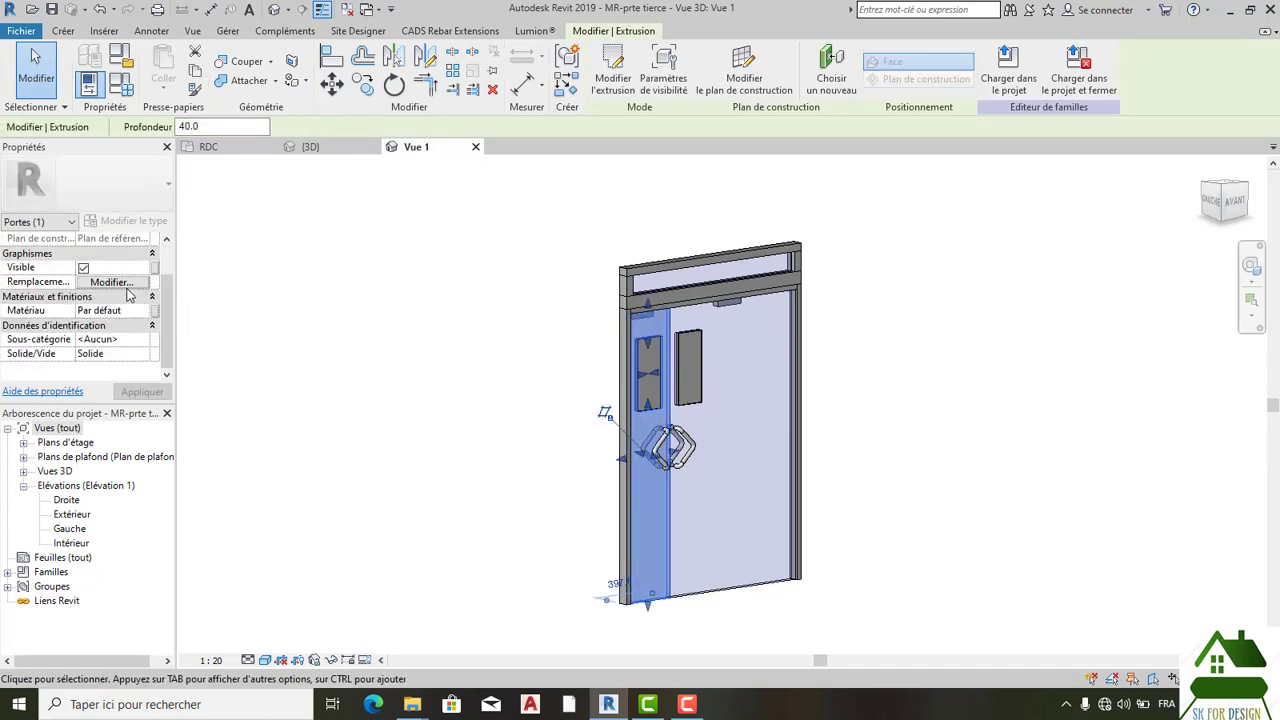
left_click(138, 312)
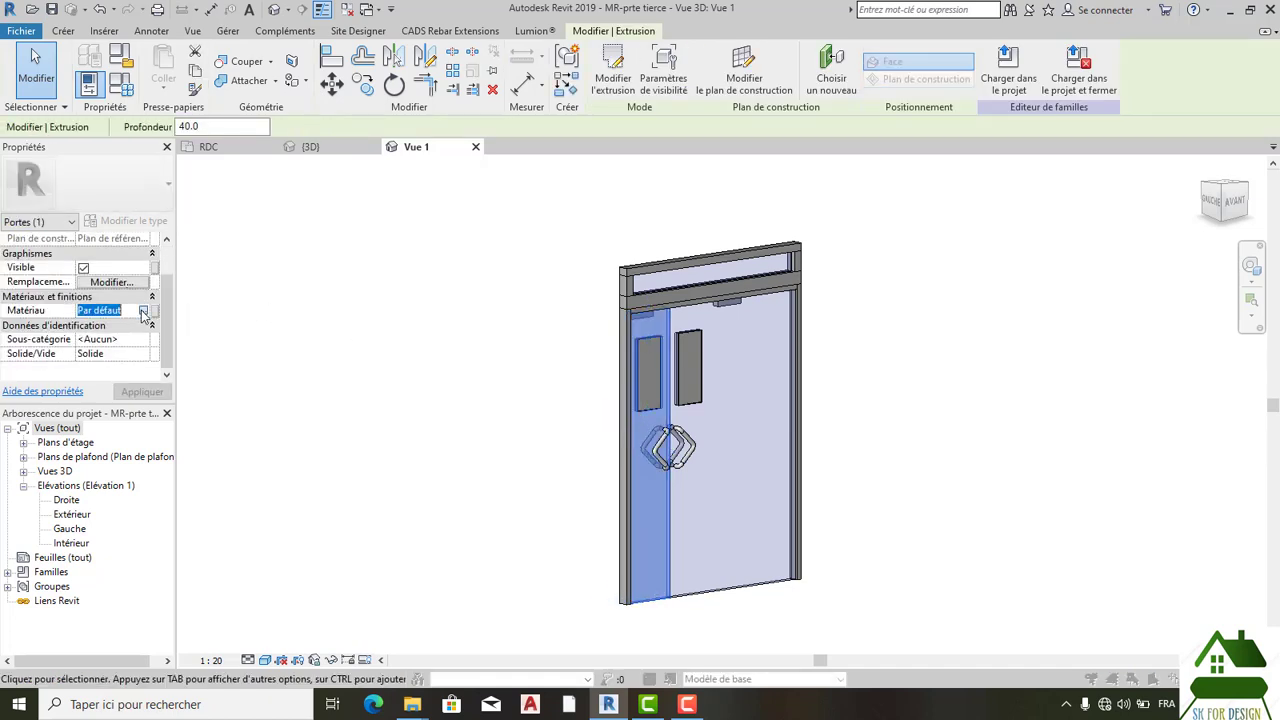
left_click(143, 311)
scroll(490, 330, "up", 1)
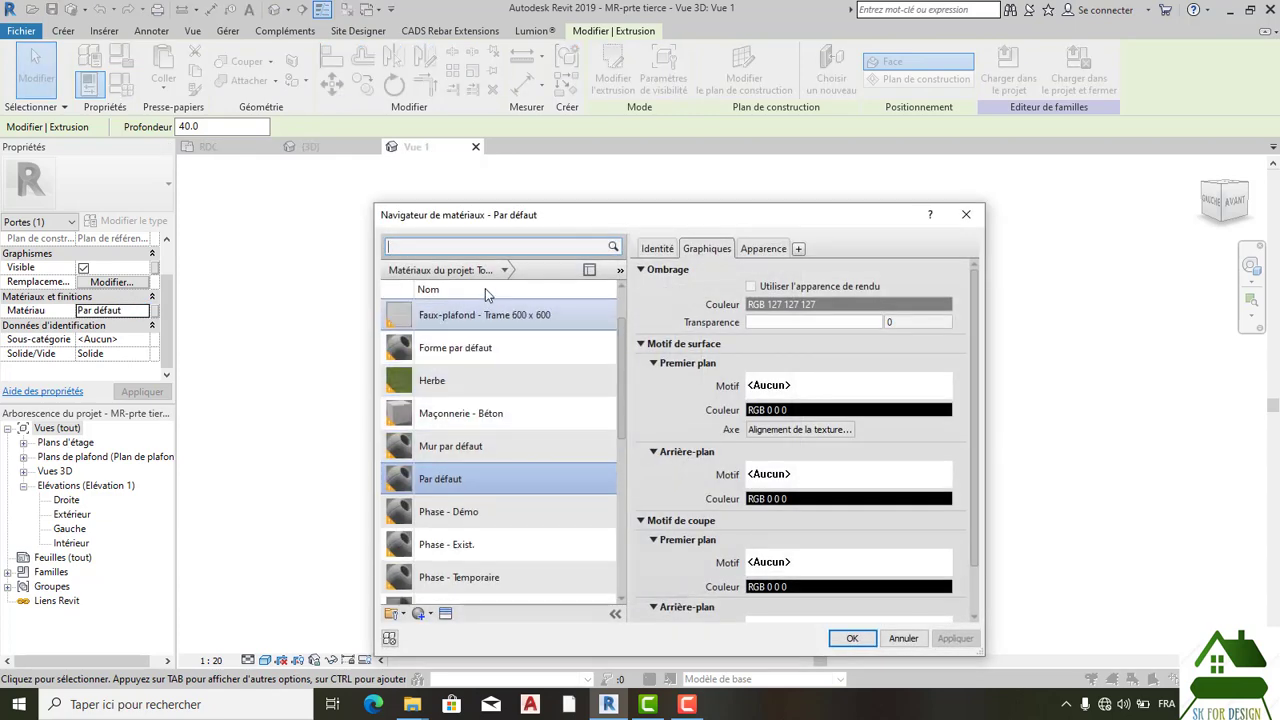
left_click(502, 270)
left_click(440, 417)
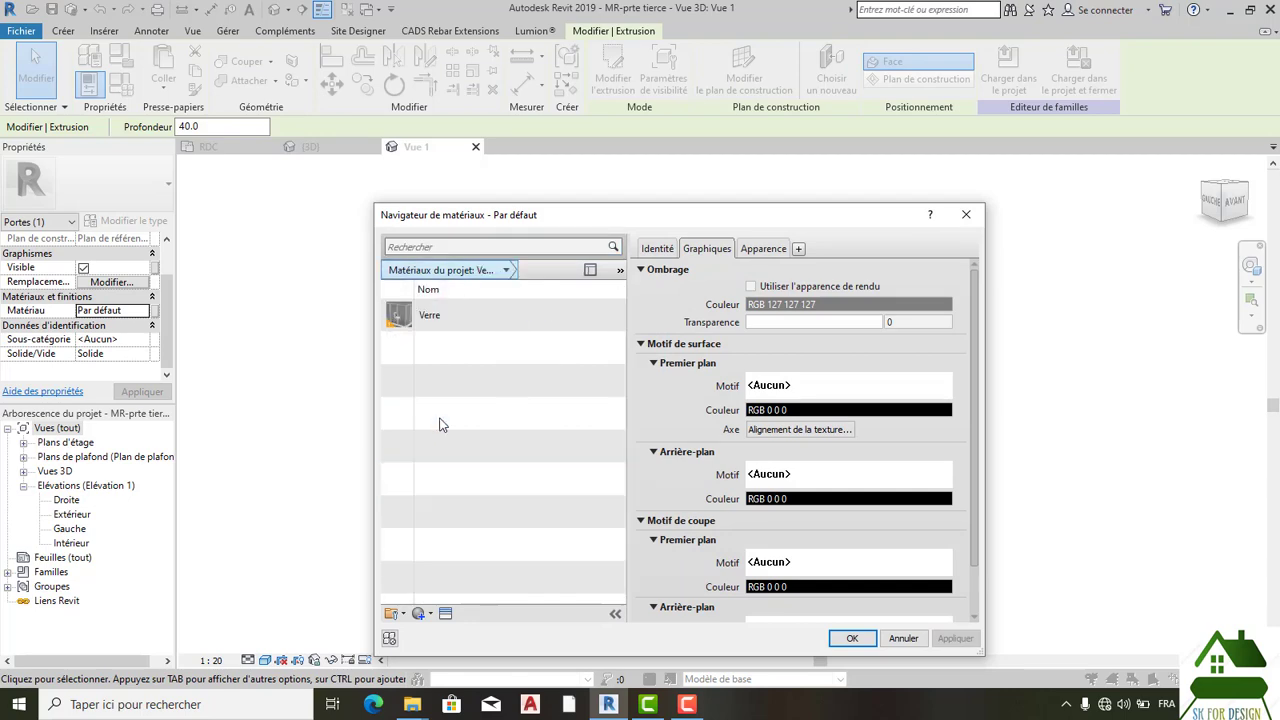
double_click(443, 318)
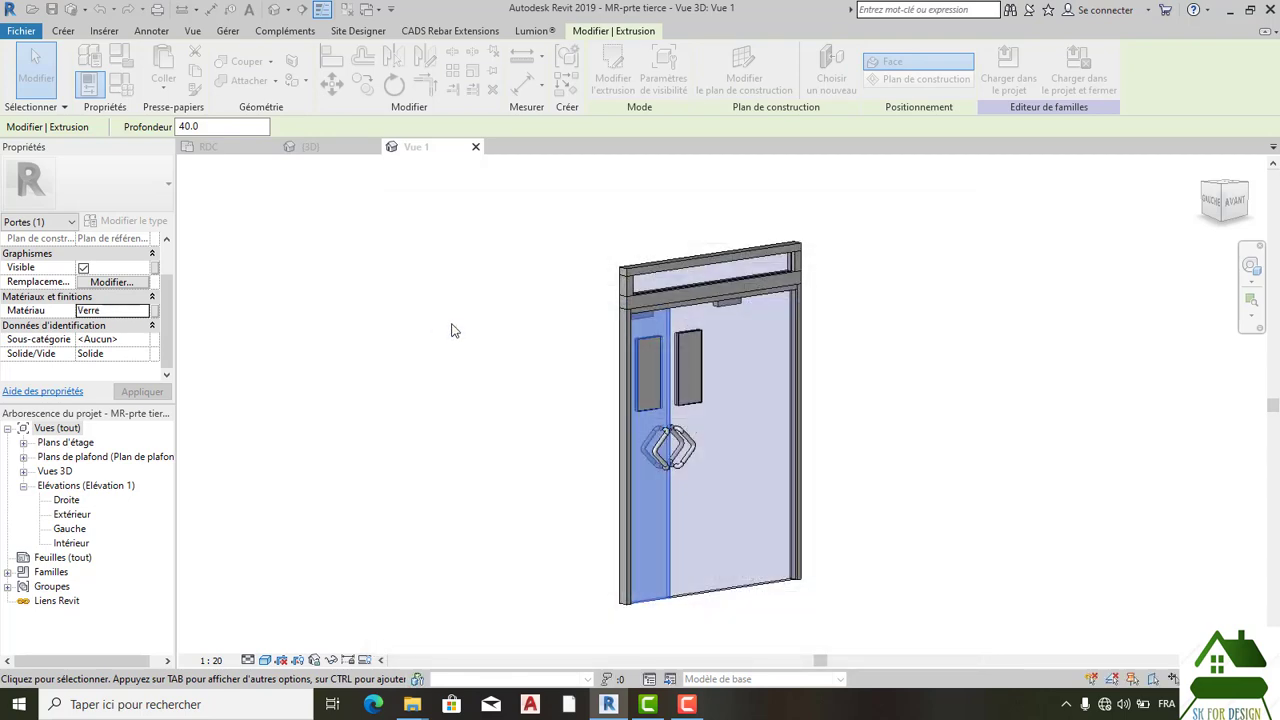
left_click(453, 332)
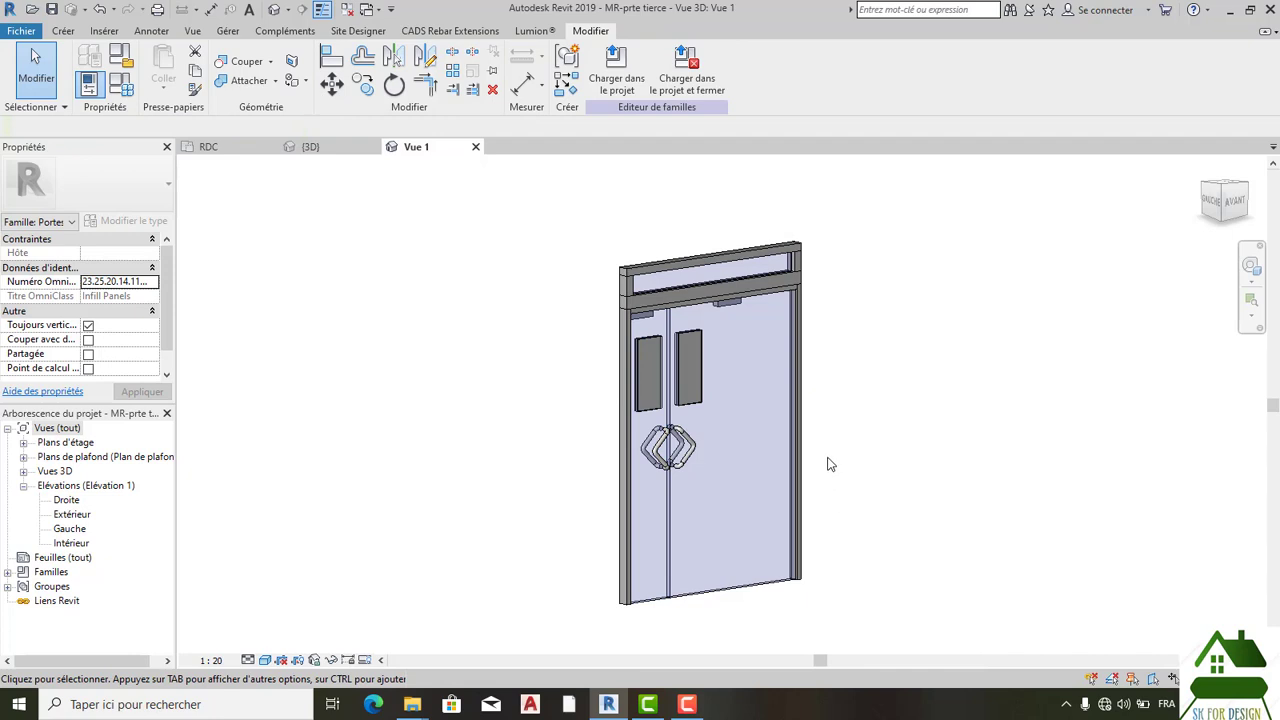
Step: Examine the grey vision panels in both door leaves and check the narrow leaf's material in its properties
scroll(707, 449, "up", 5)
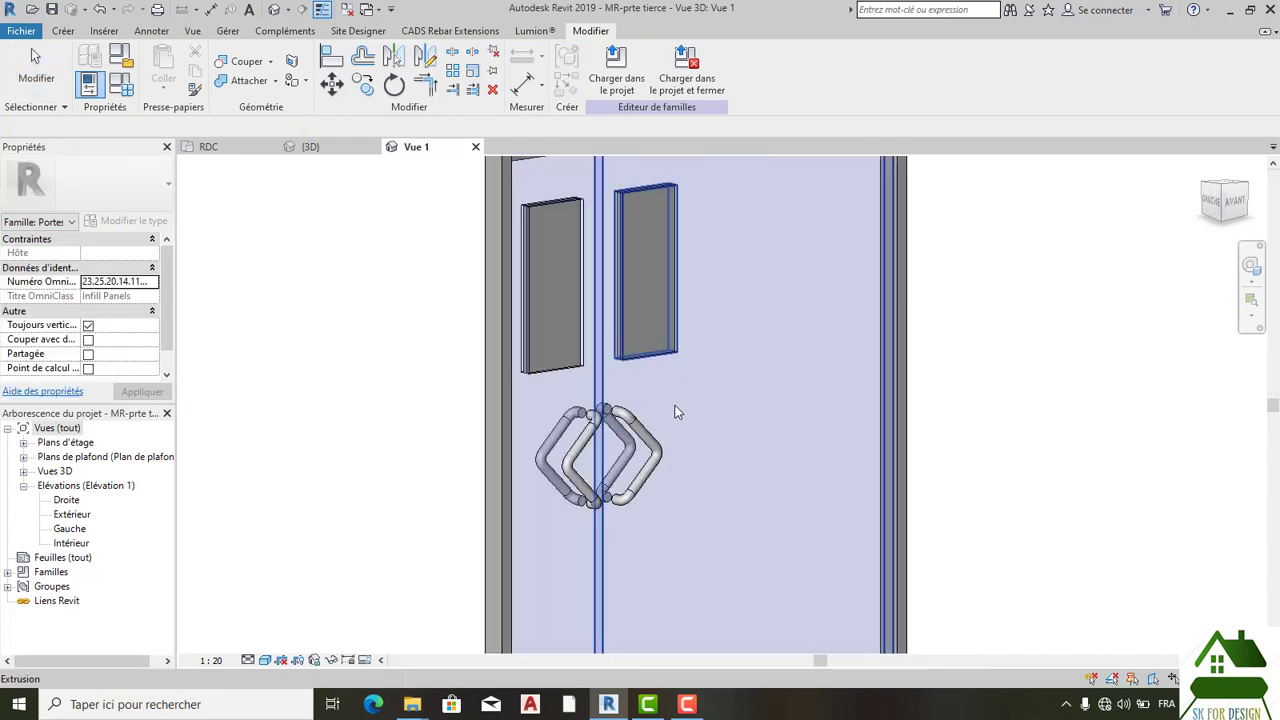
middle_click_drag(676, 412, 649, 295, "shift")
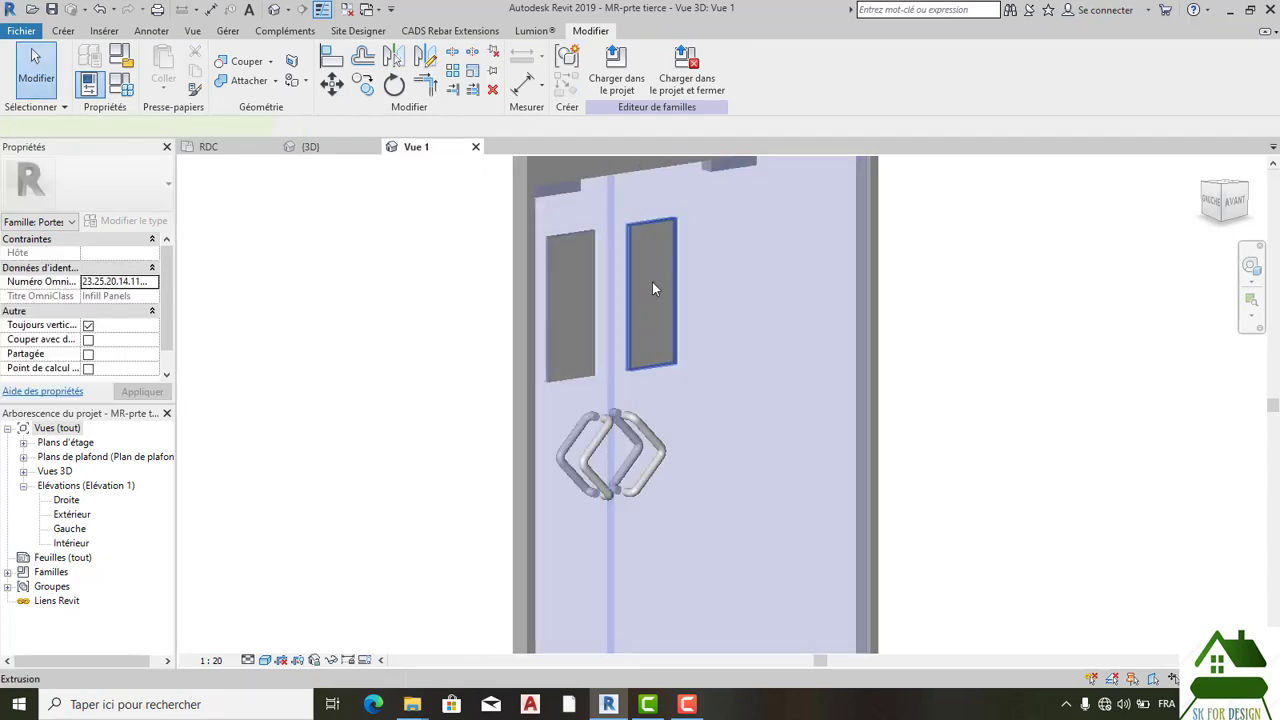
left_click(652, 284)
scroll(705, 362, "down", 5)
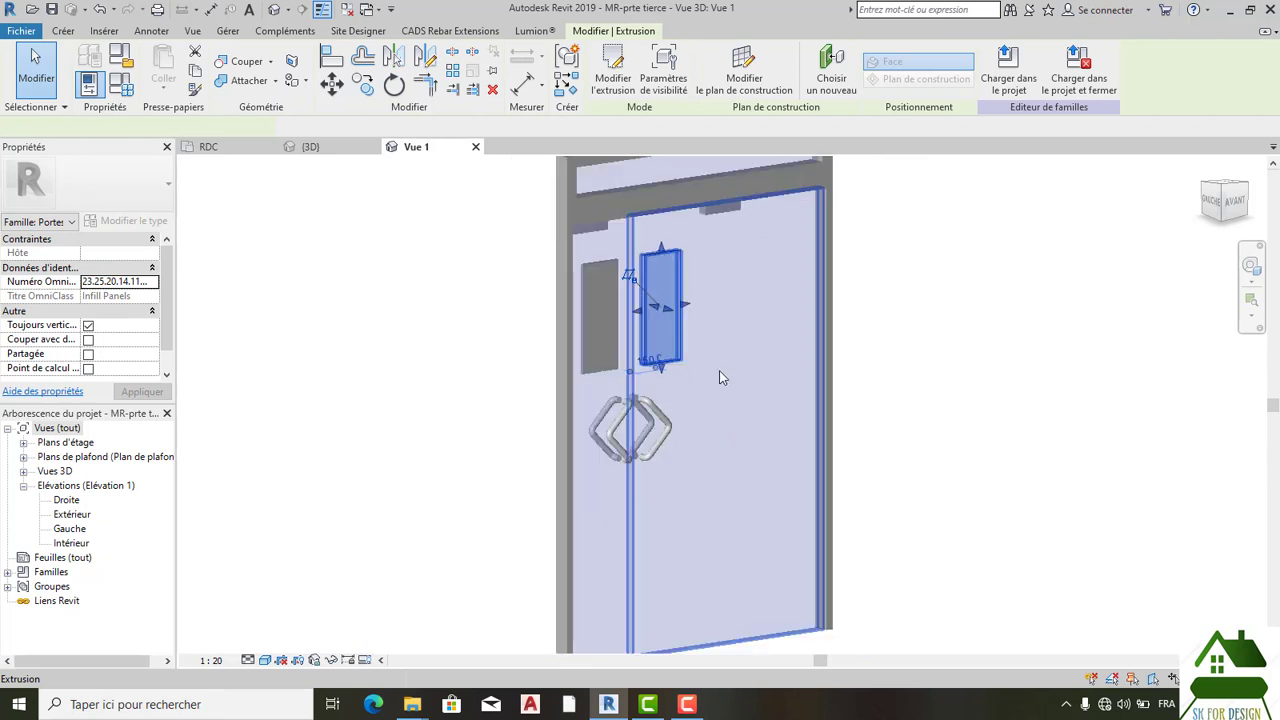
left_click(871, 411)
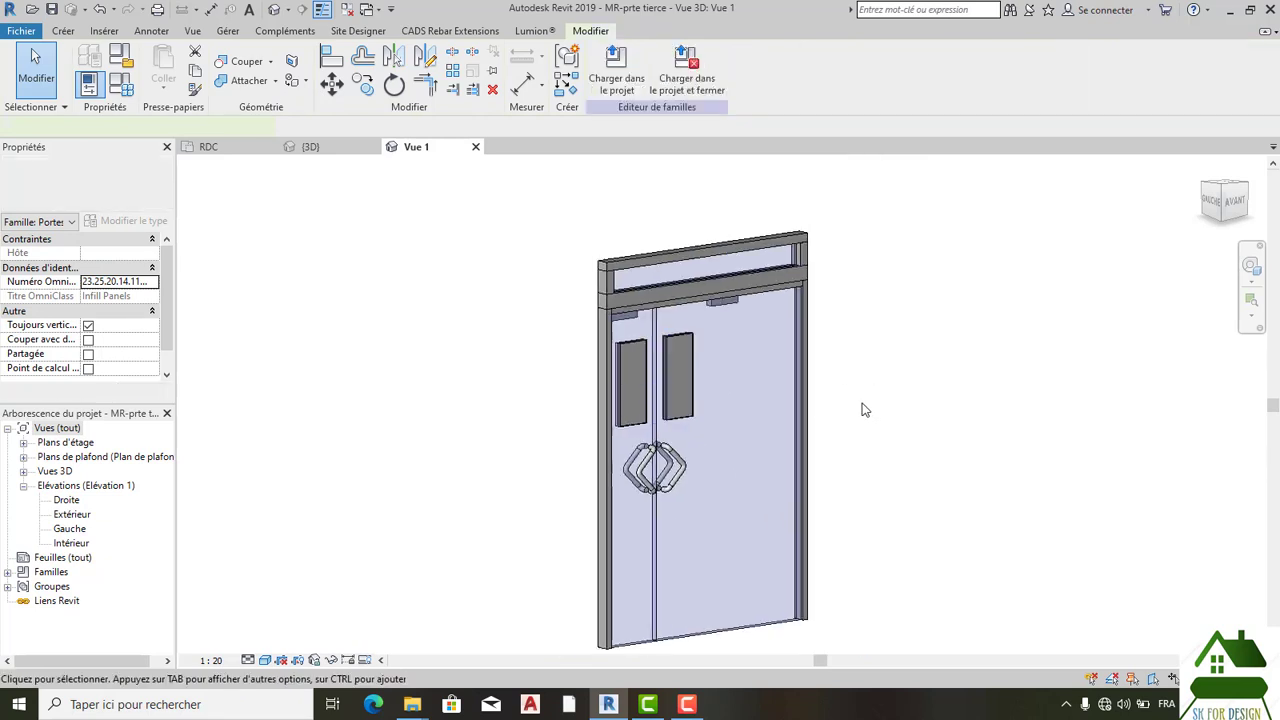
scroll(795, 402, "up", 4)
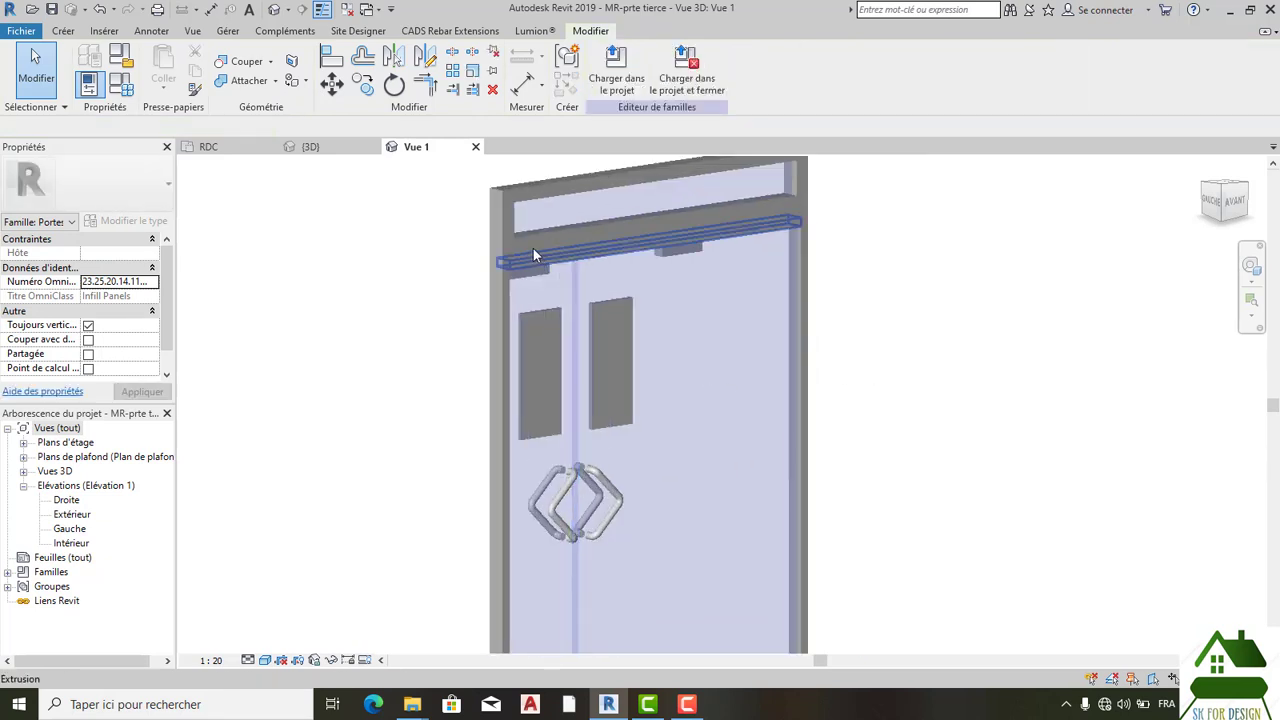
scroll(509, 320, "down", 2)
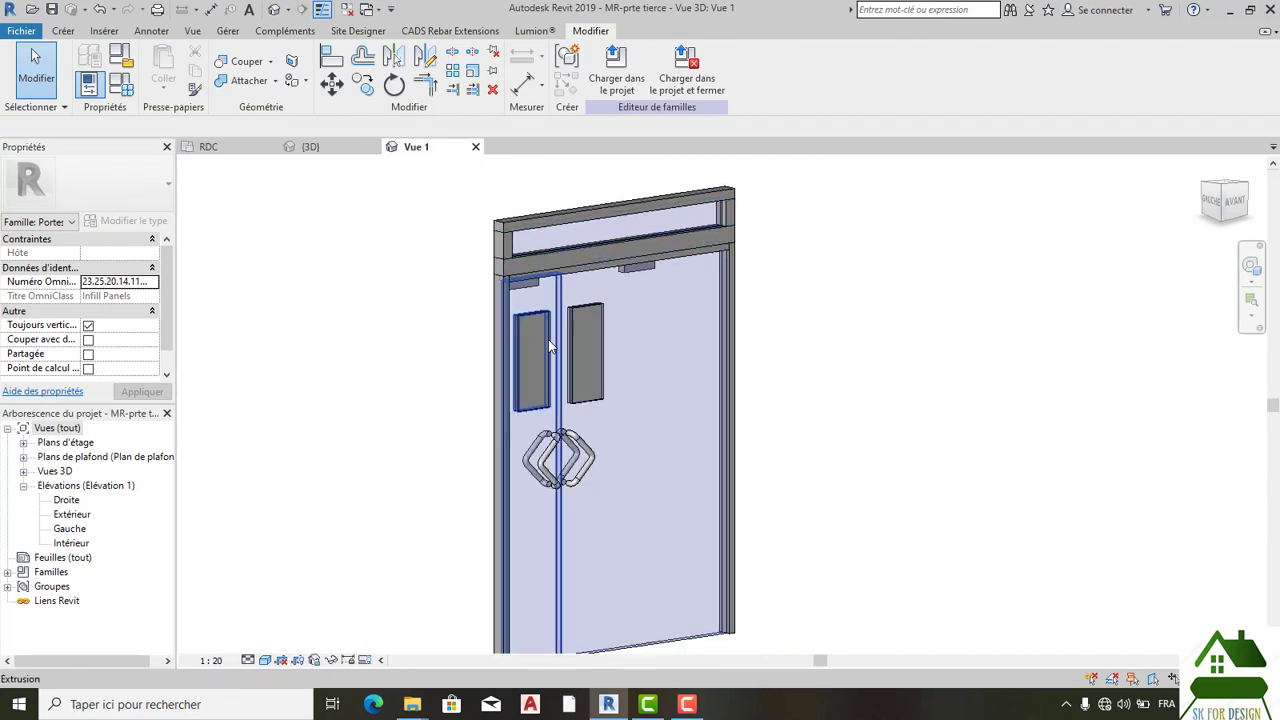
scroll(530, 365, "up", 1)
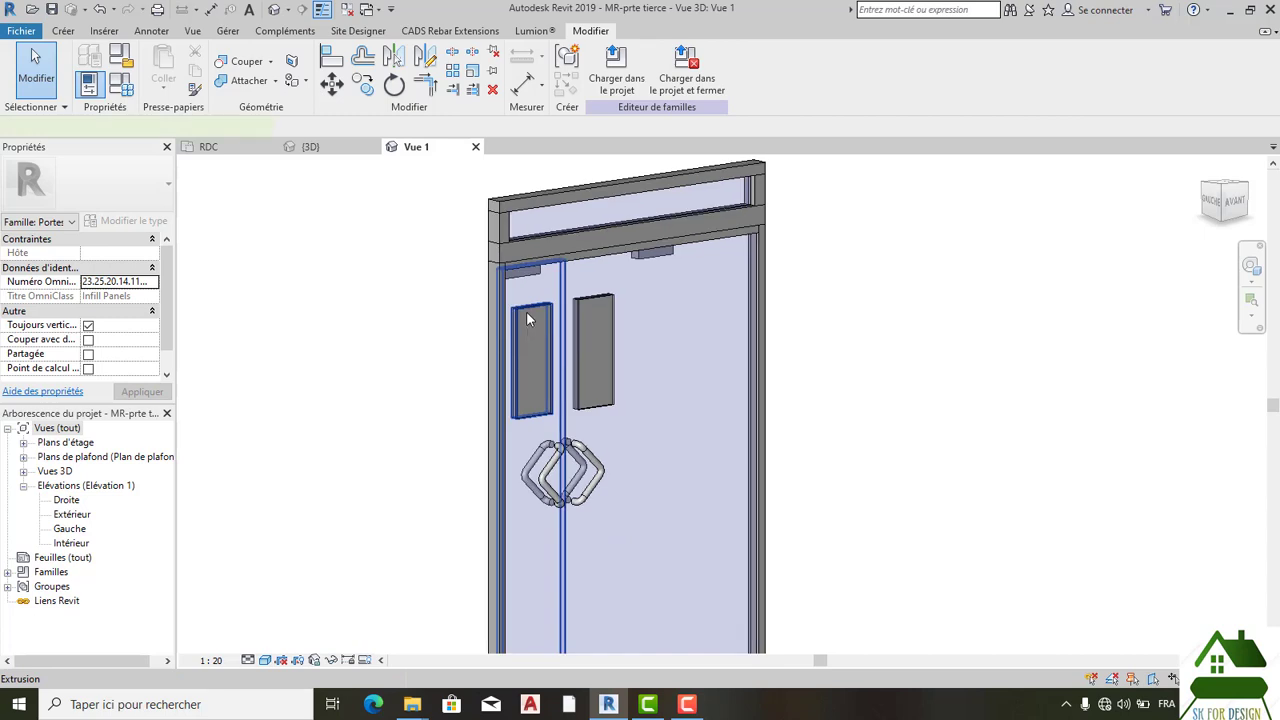
left_click(530, 318)
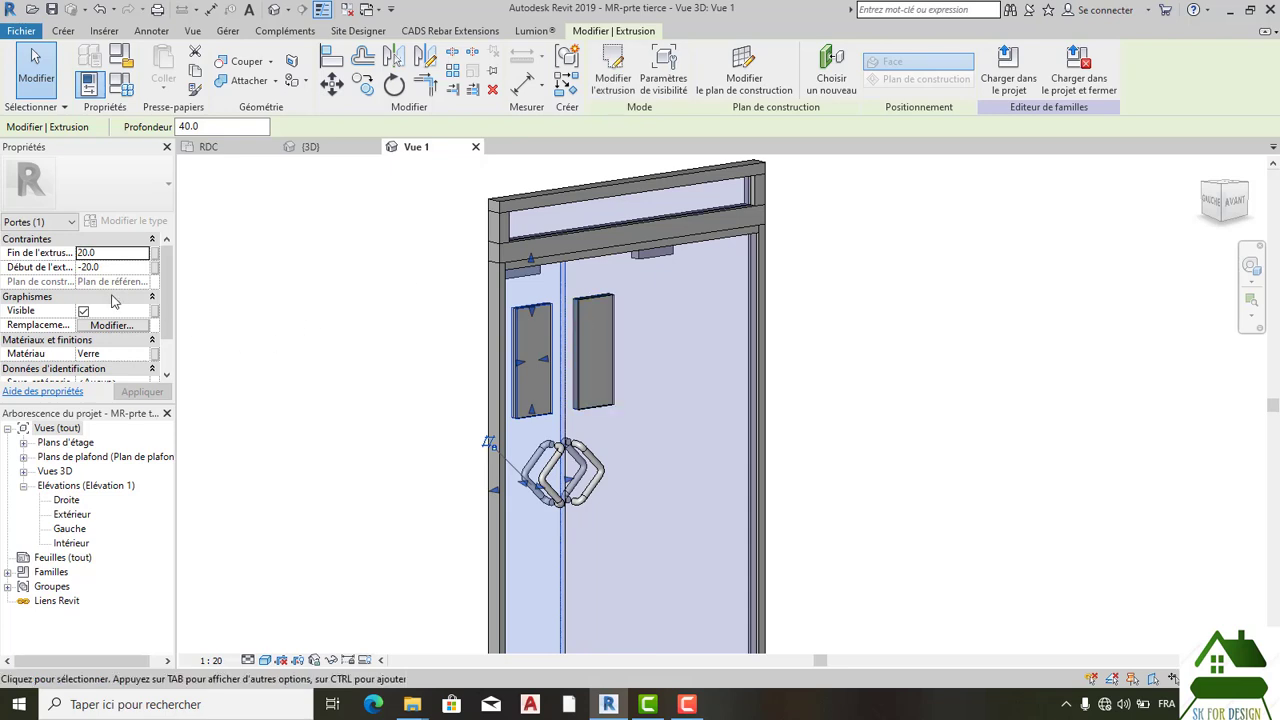
scroll(133, 326, "down", 1)
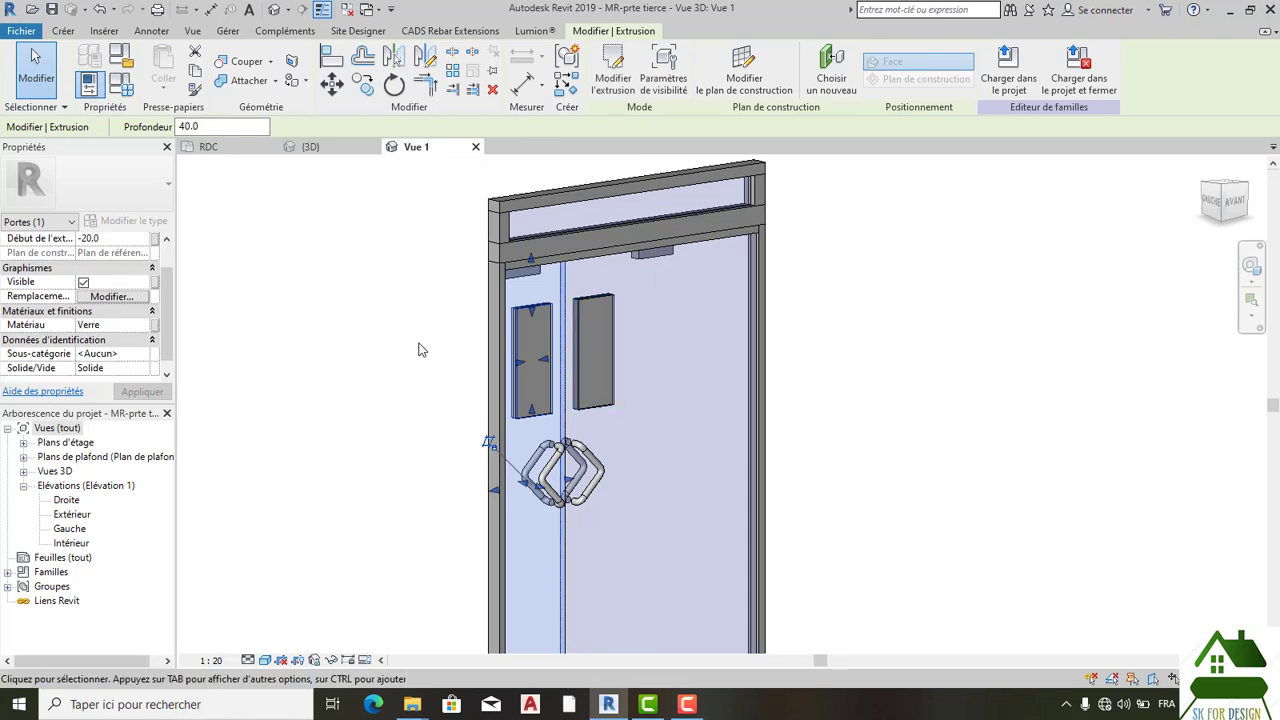
scroll(554, 347, "up", 1)
Step: Assign the Verre material to the grey vision panel extrusion in the wide door leaf
left_click(598, 320)
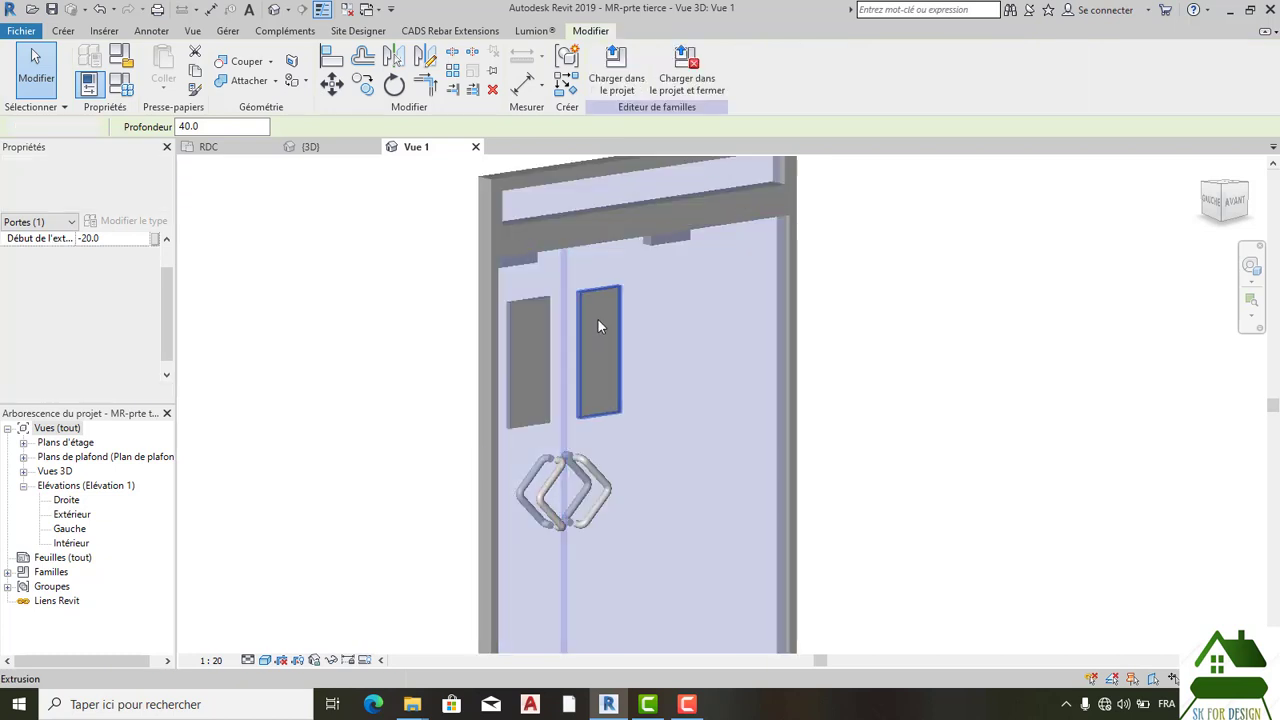
left_click(600, 318)
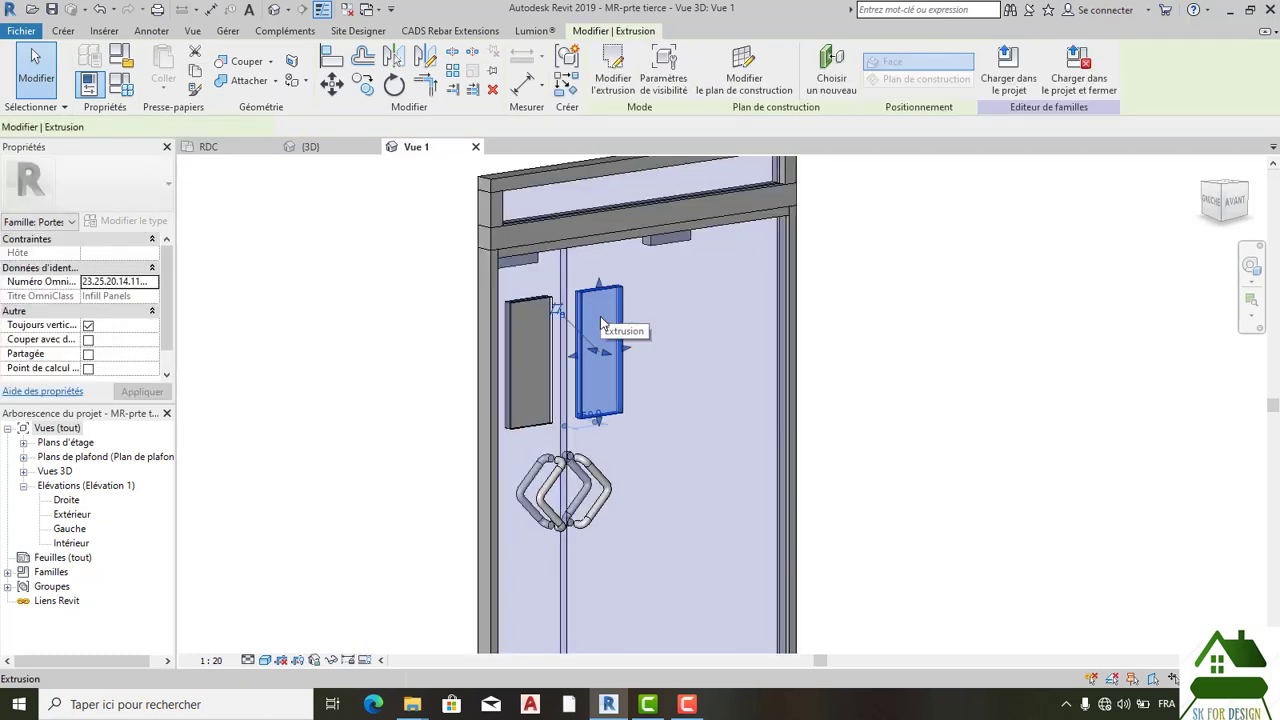
left_click(138, 354)
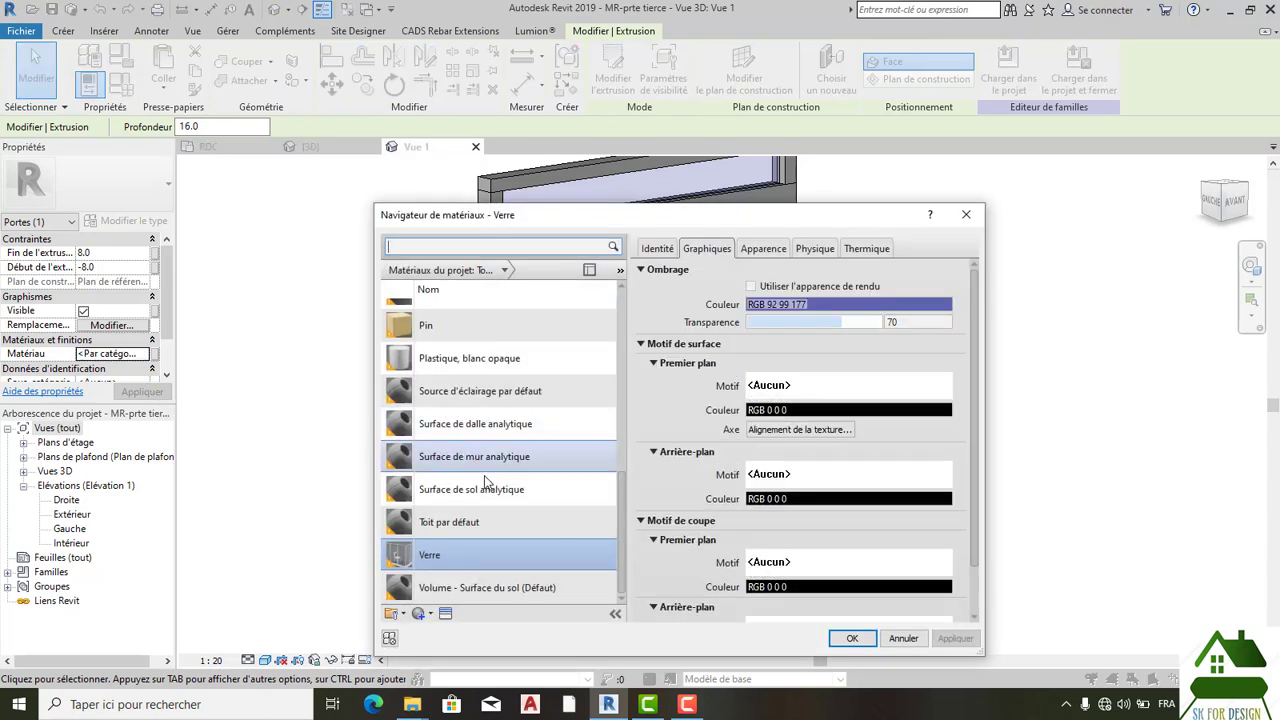
scroll(492, 474, "up", 2)
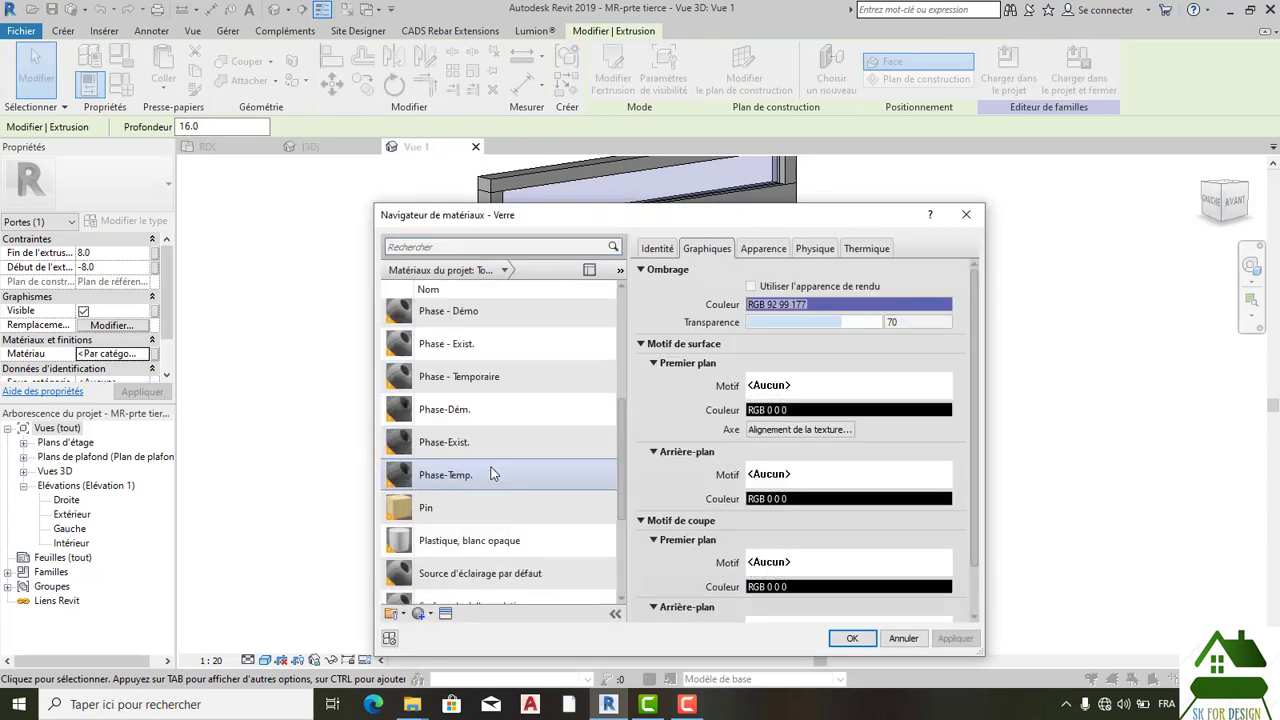
scroll(490, 466, "up", 2)
scroll(533, 462, "down", 3)
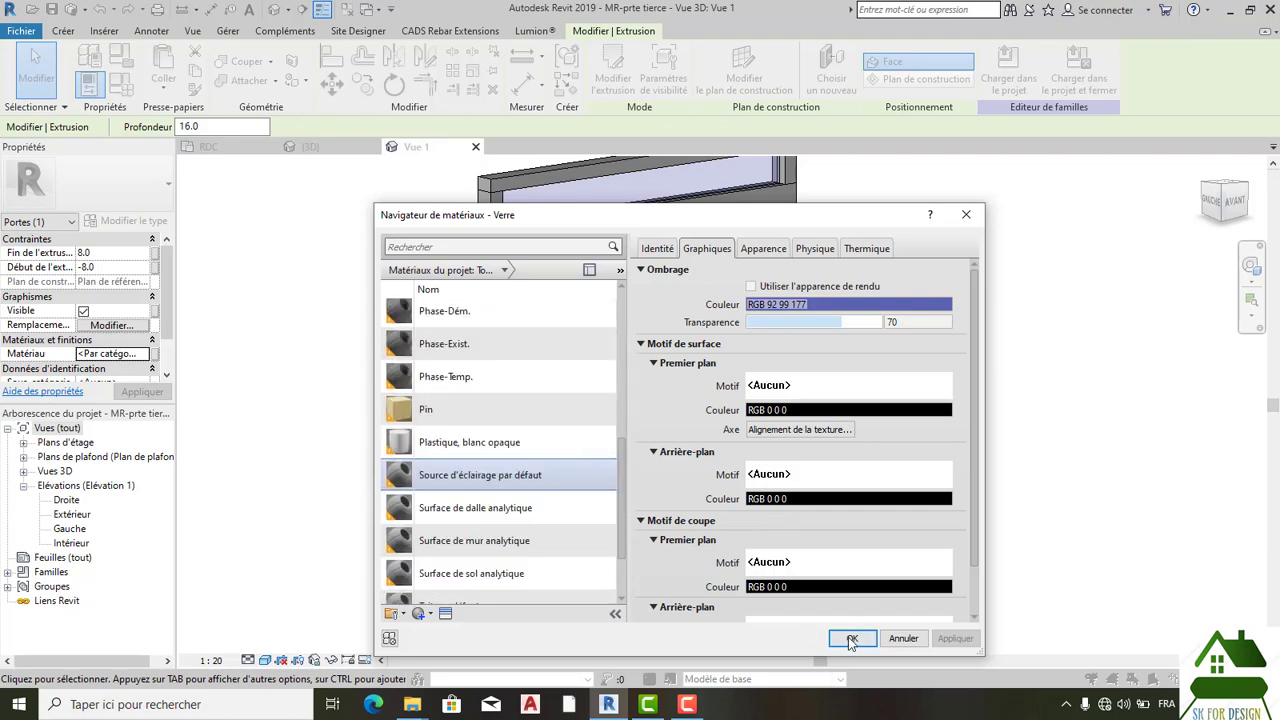
left_click(851, 639)
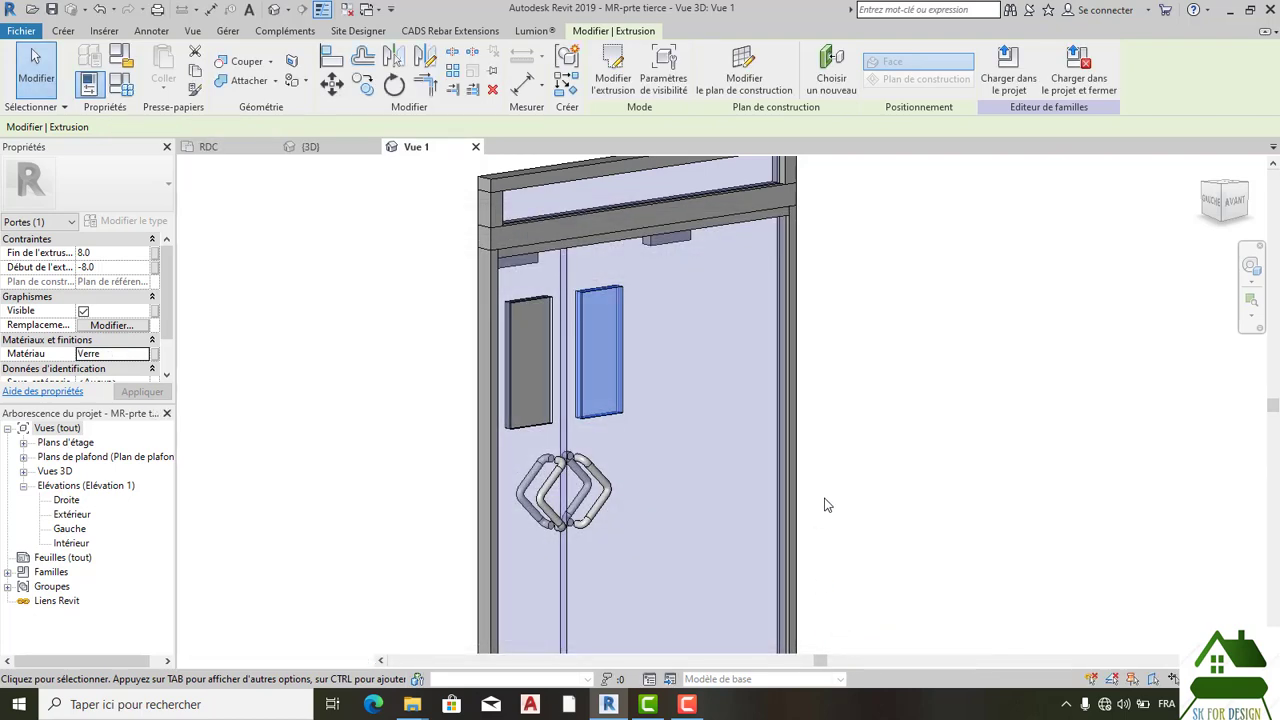
left_click(825, 505)
Step: Open the material choices for the grey vision panel extrusion in the narrow door leaf
scroll(825, 500, "down", 1)
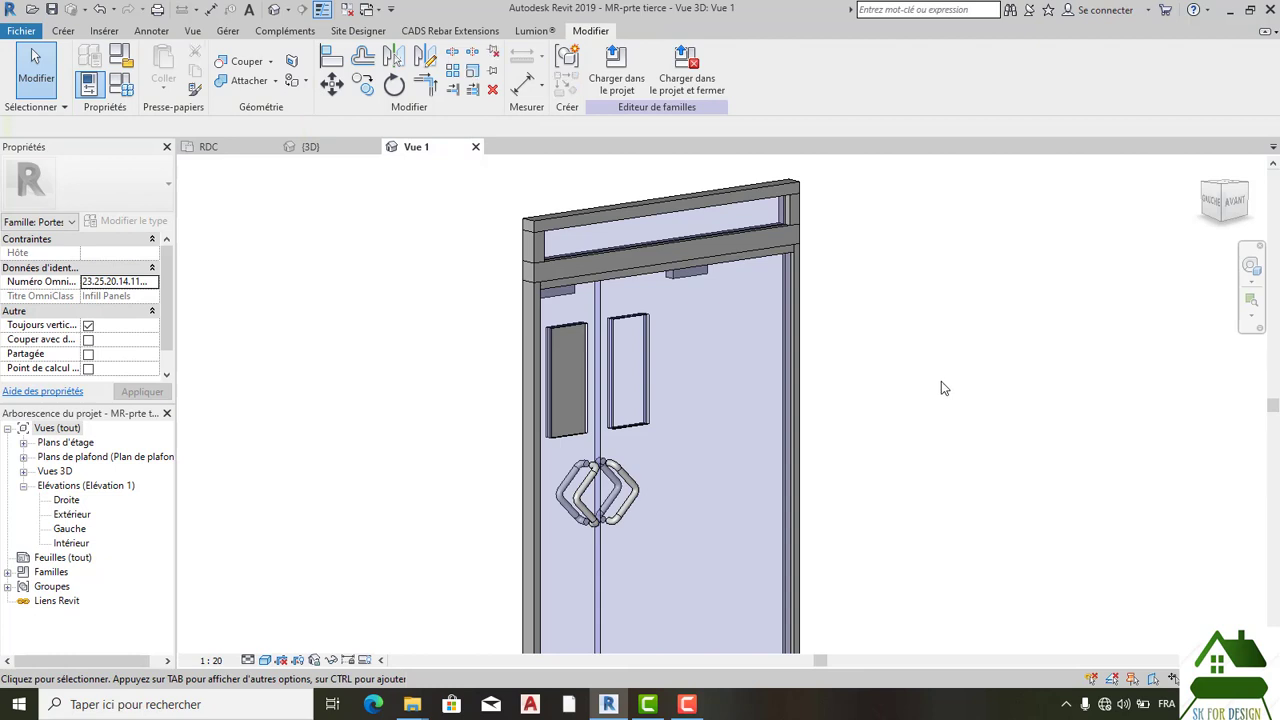
scroll(941, 388, "down", 2)
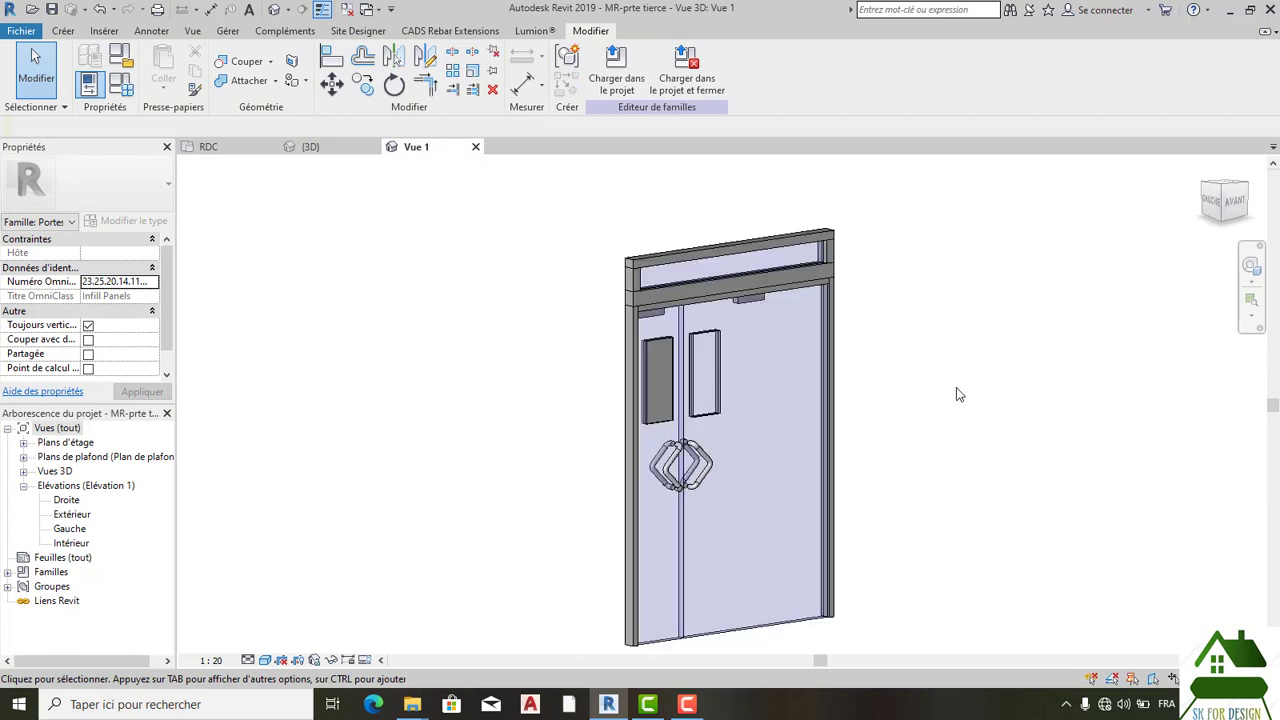
scroll(941, 388, "up", 2)
scroll(729, 399, "up", 3)
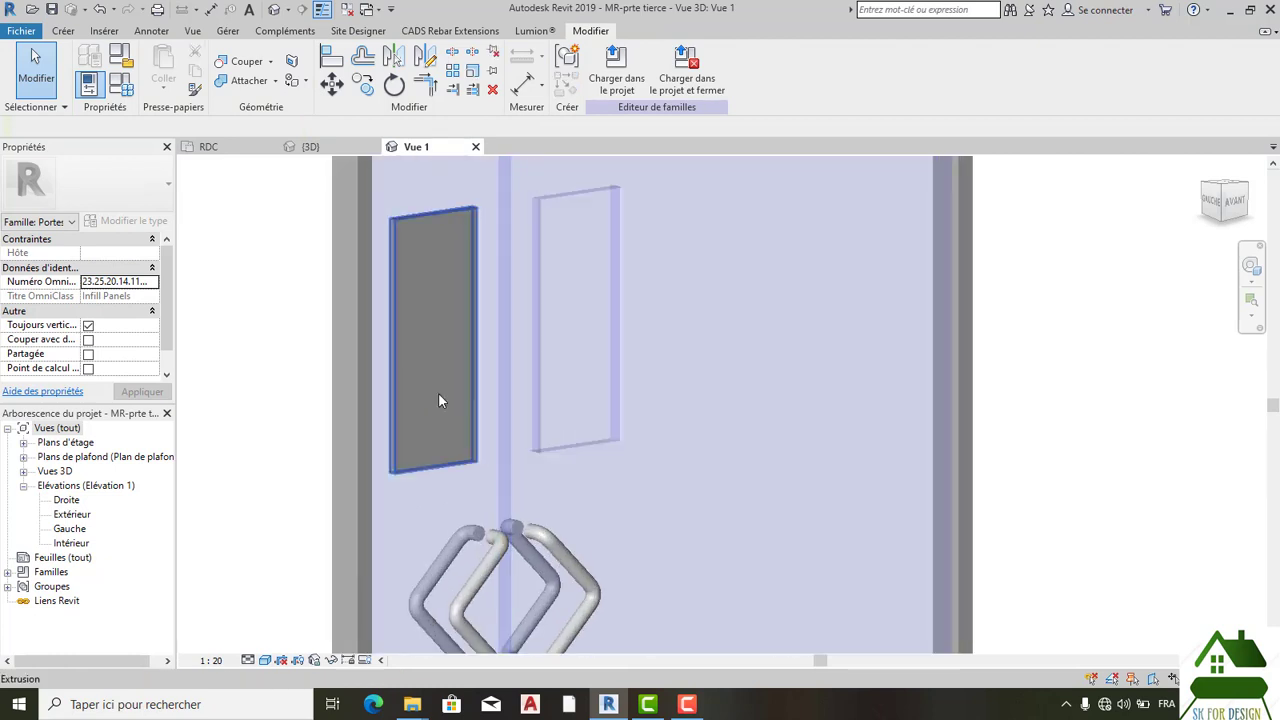
left_click(439, 397)
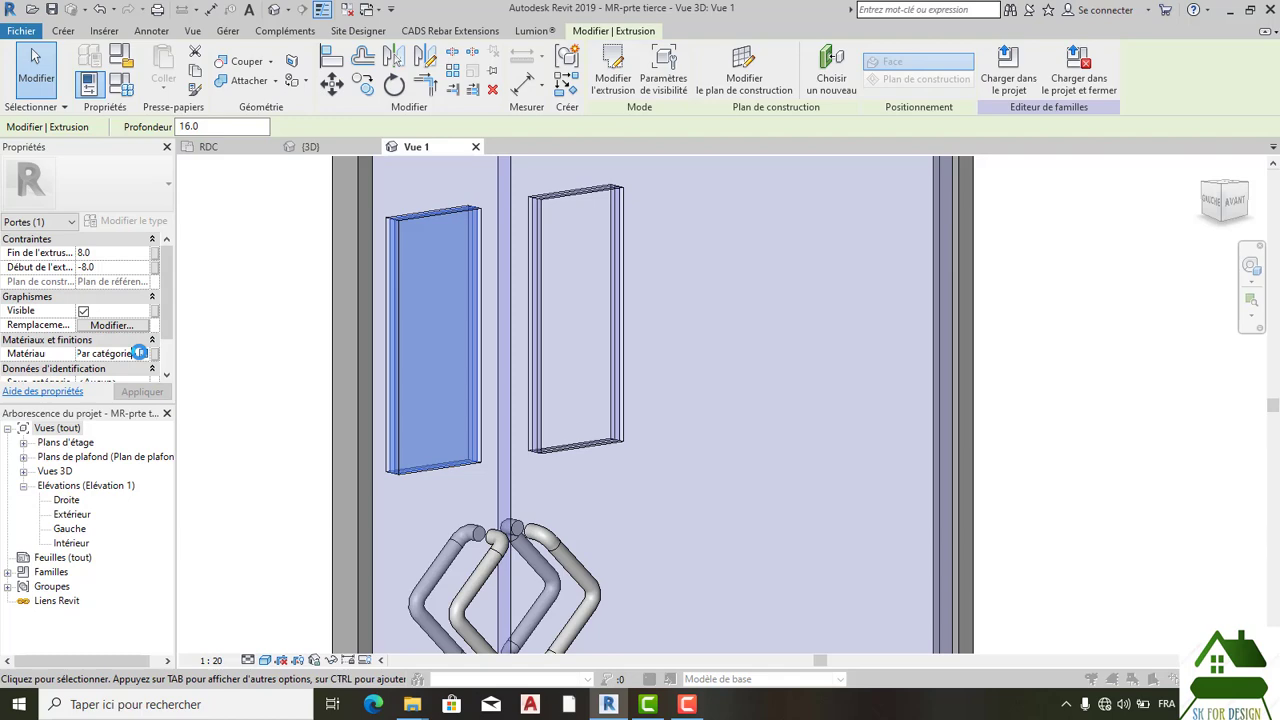
left_click(139, 353)
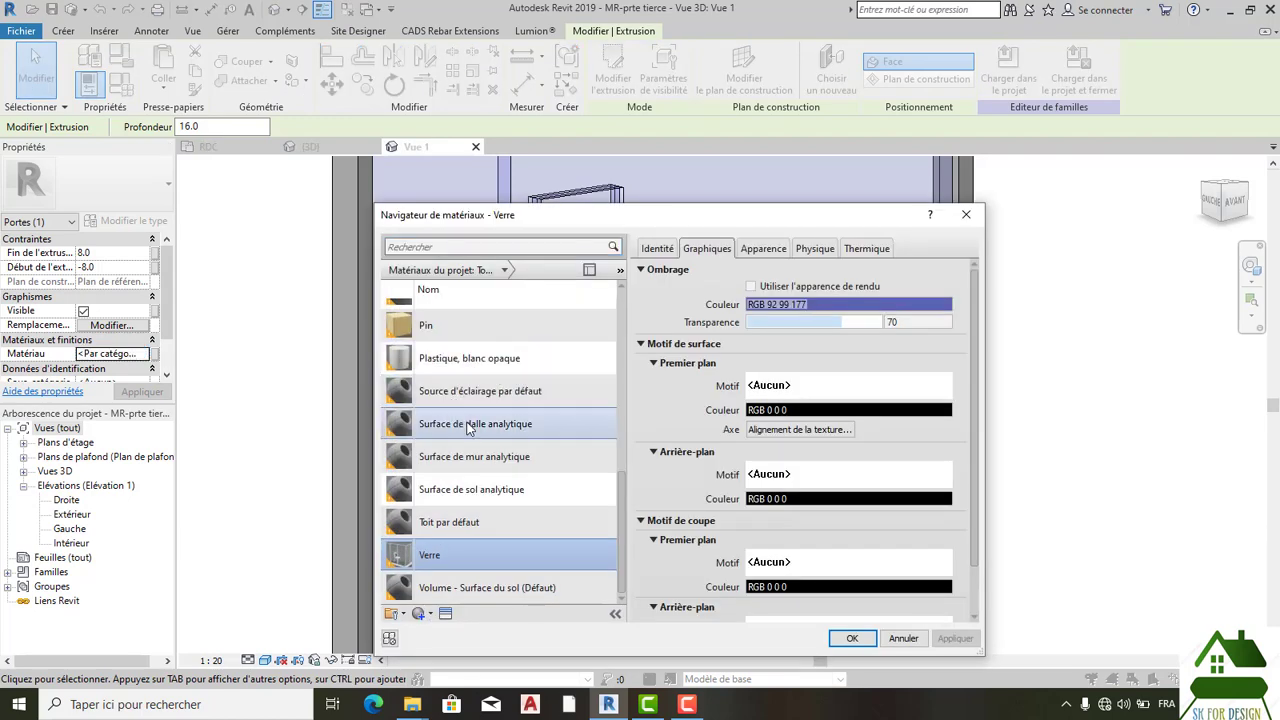
scroll(508, 486, "up", 10)
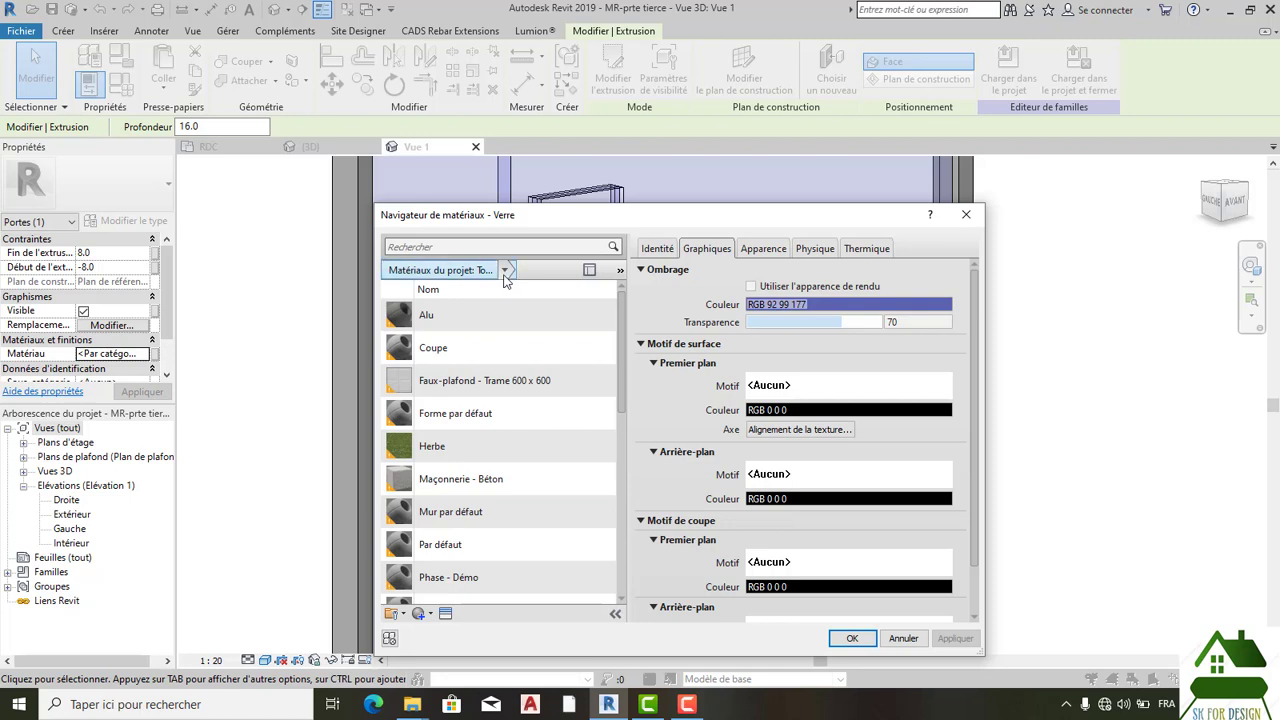
Step: Browse the project's Plastique, Système and Bois material categories for a suitable panel material
left_click(505, 271)
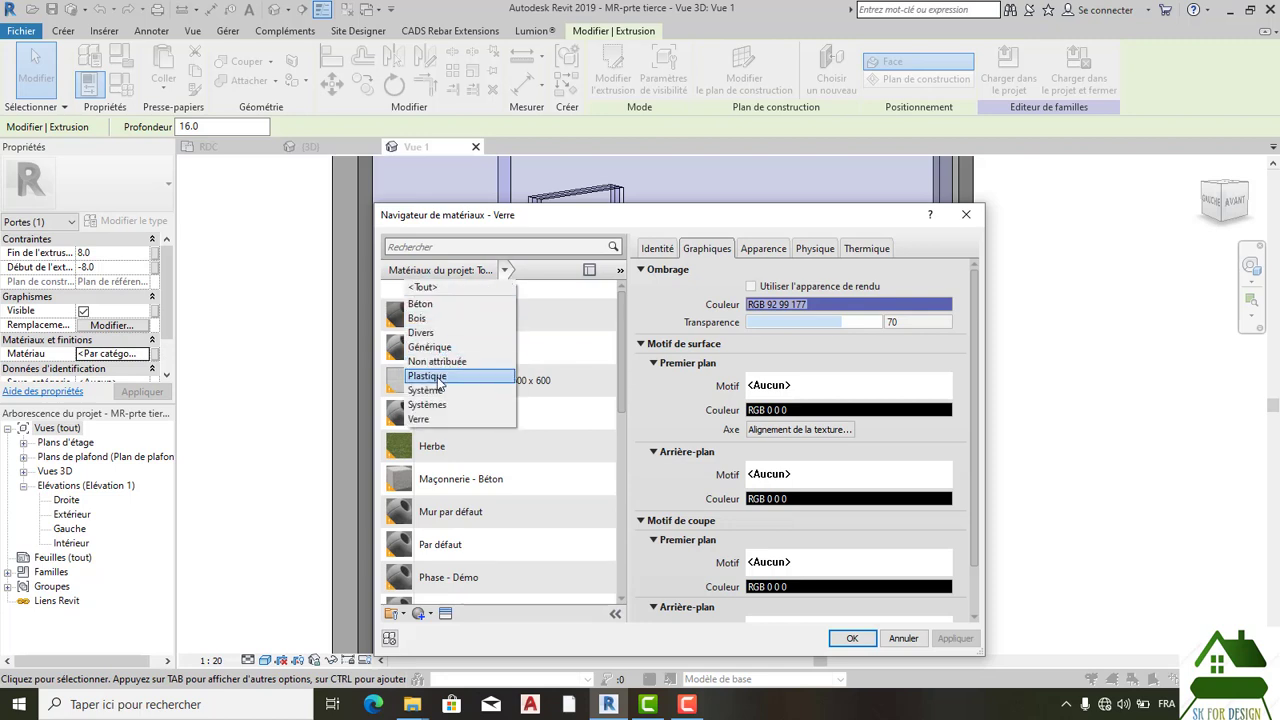
left_click(427, 376)
left_click(519, 270)
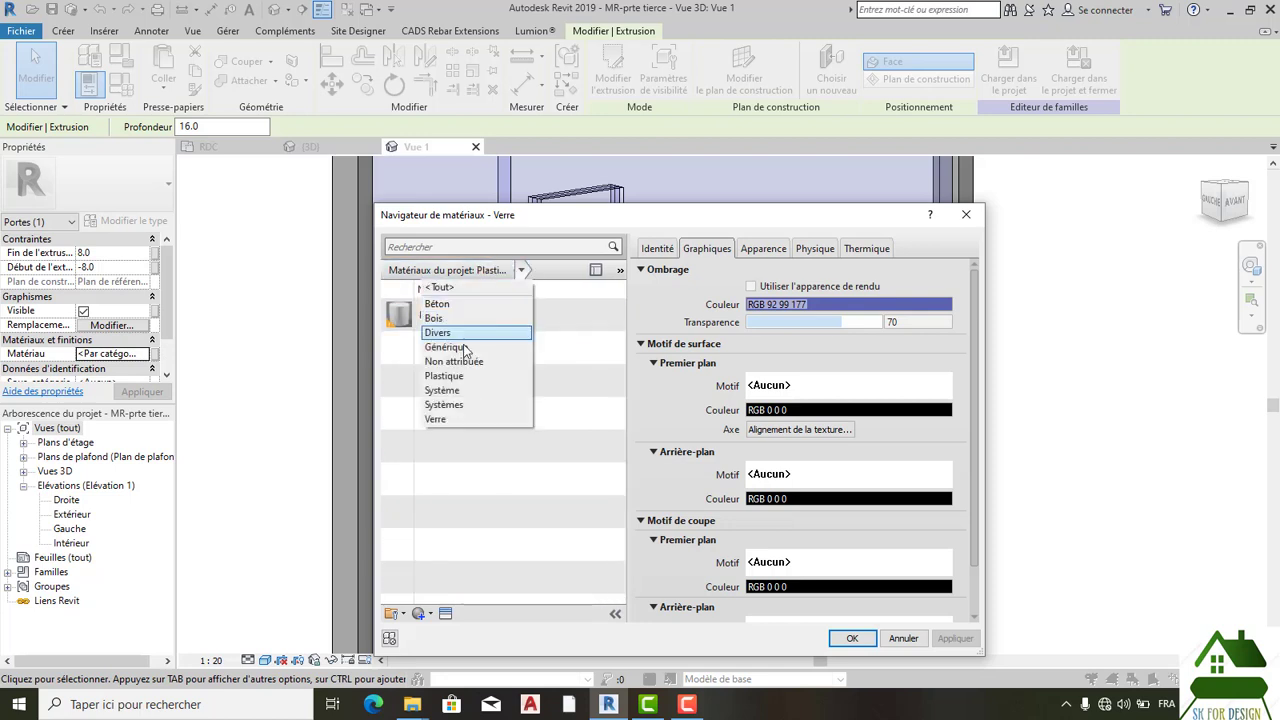
left_click(458, 391)
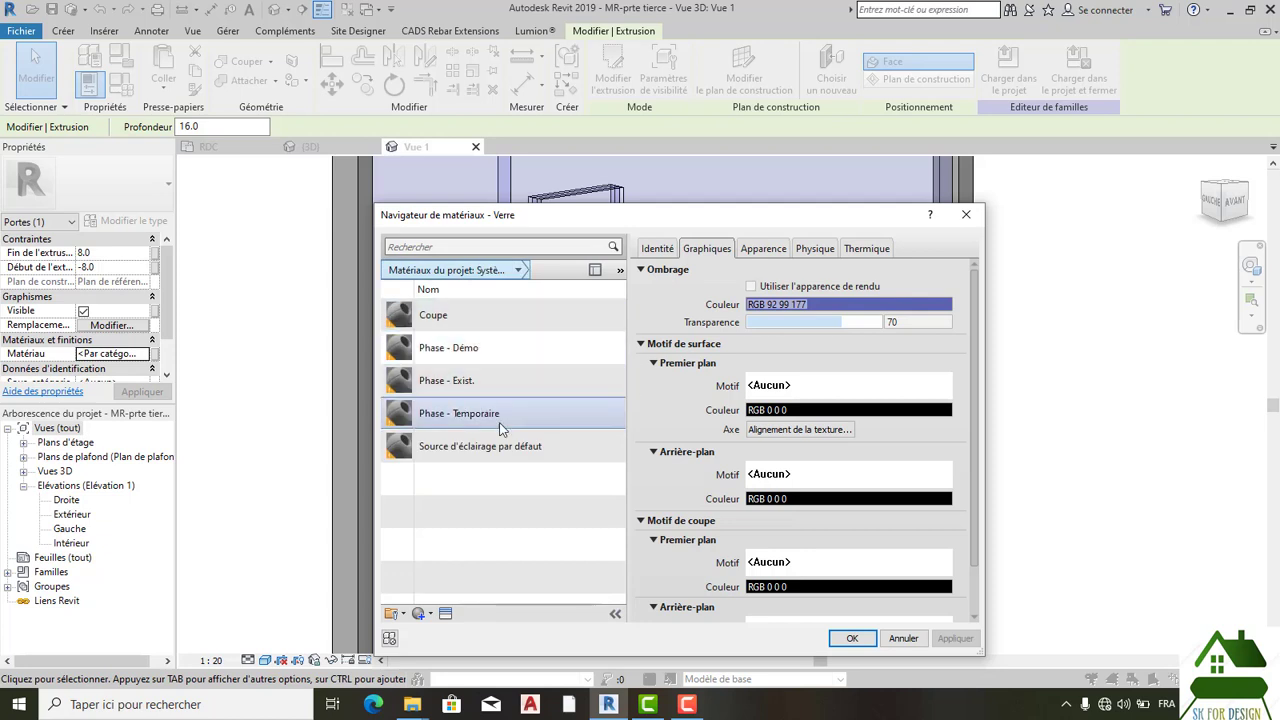
left_click(519, 270)
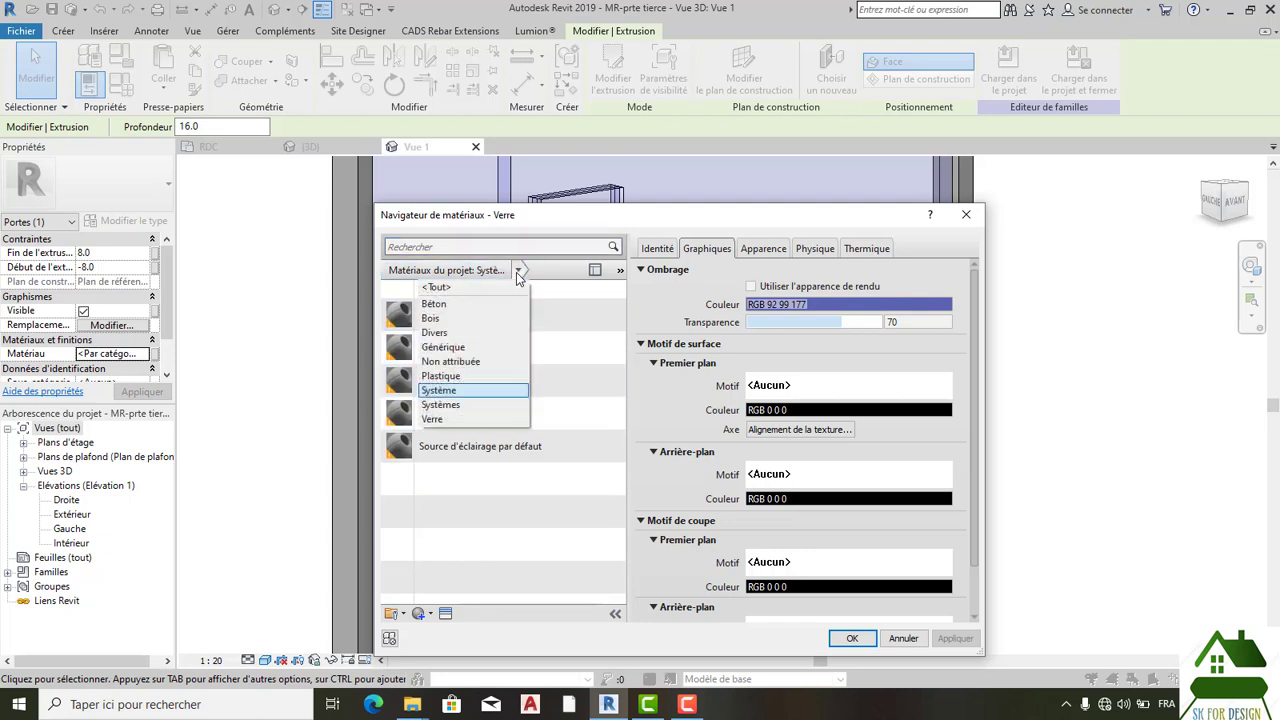
left_click(465, 318)
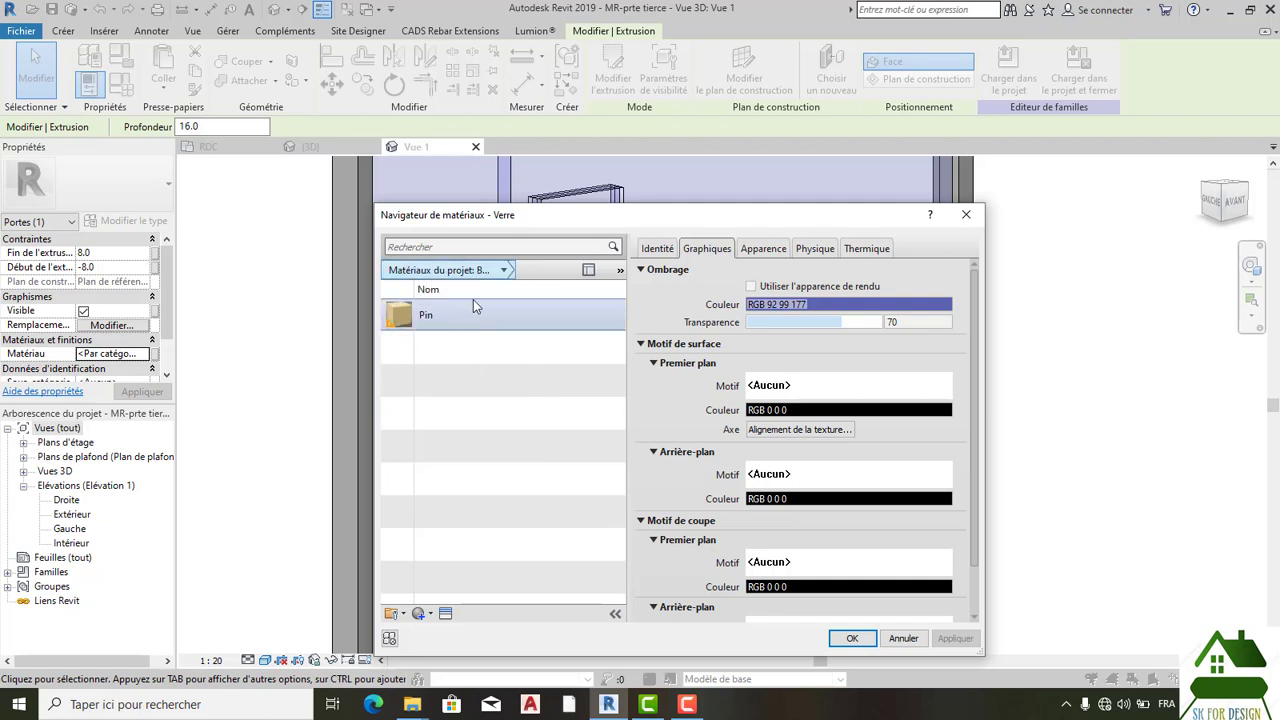
Step: Assign the Verre material from the project's Verre category to the narrow leaf's vision panel and deselect it
left_click(505, 271)
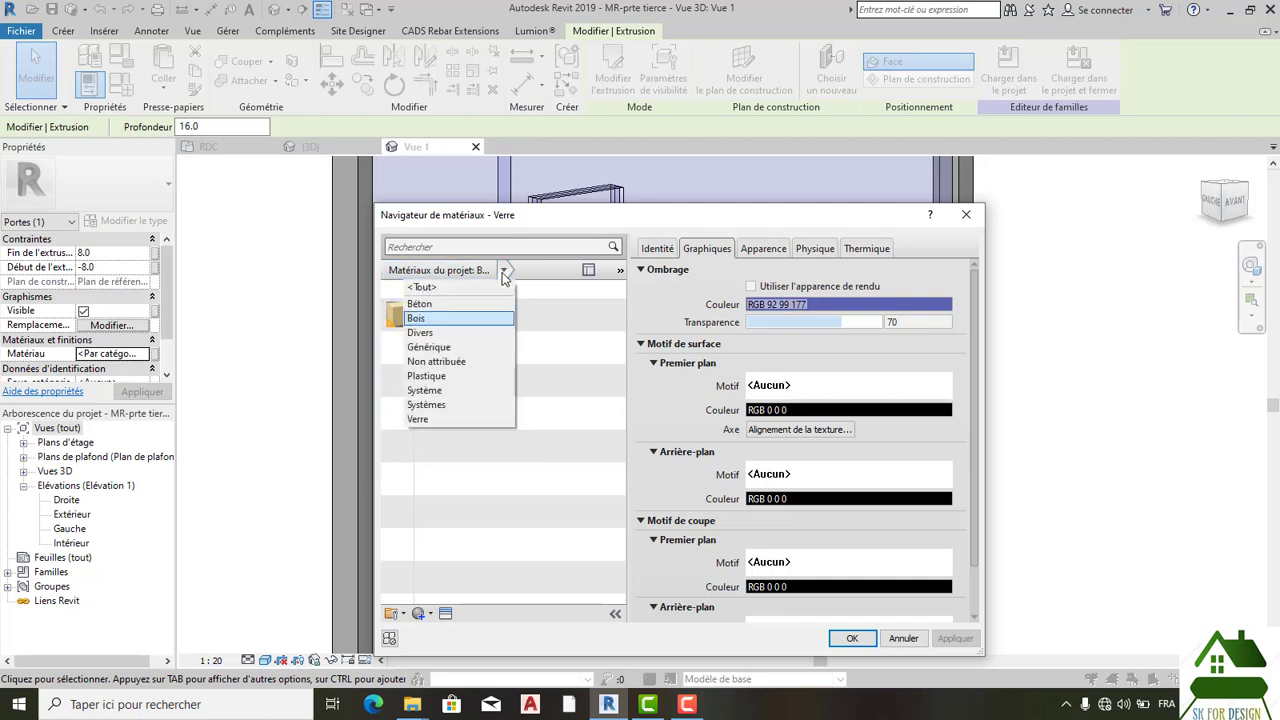
left_click(425, 419)
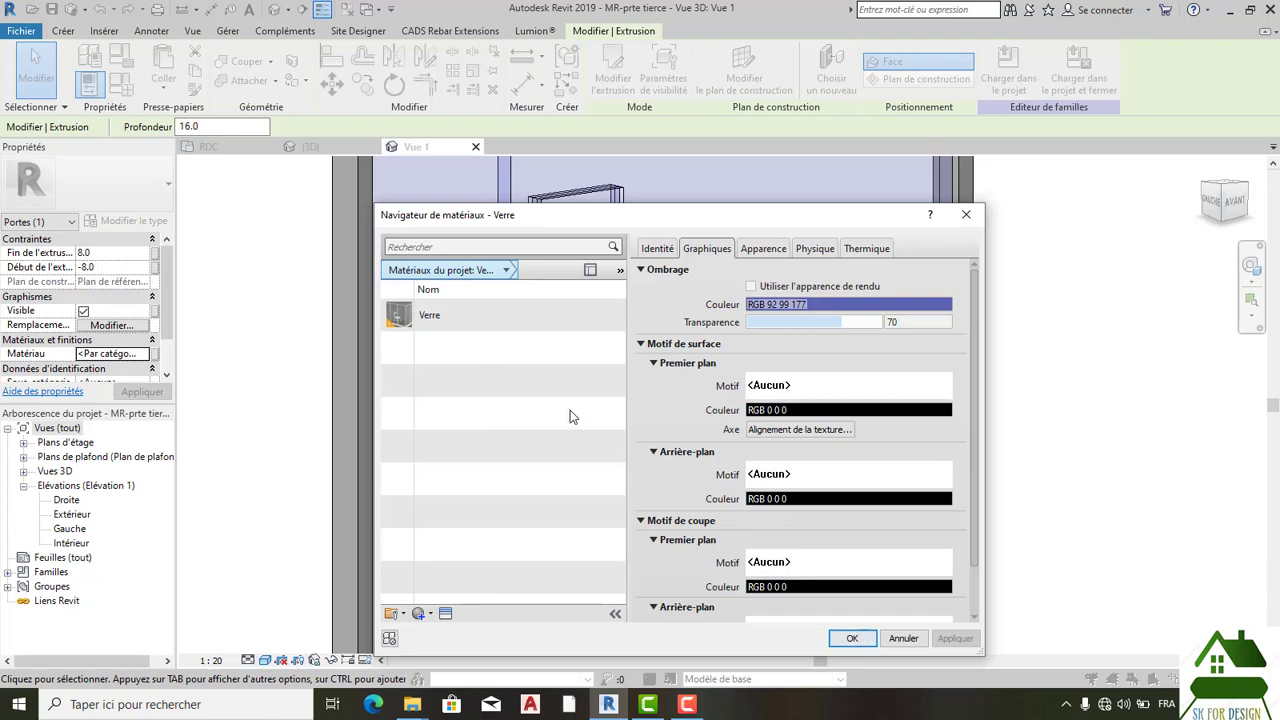
double_click(505, 321)
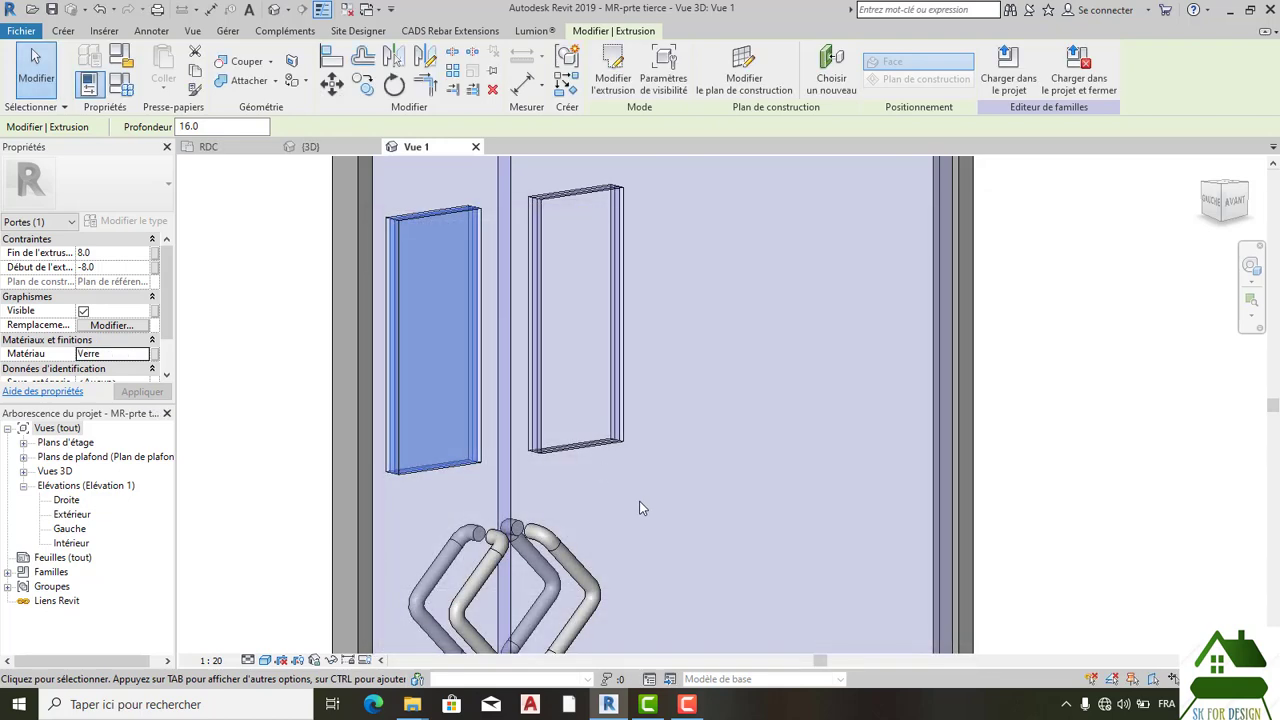
key("Escape")
scroll(664, 490, "down", 5)
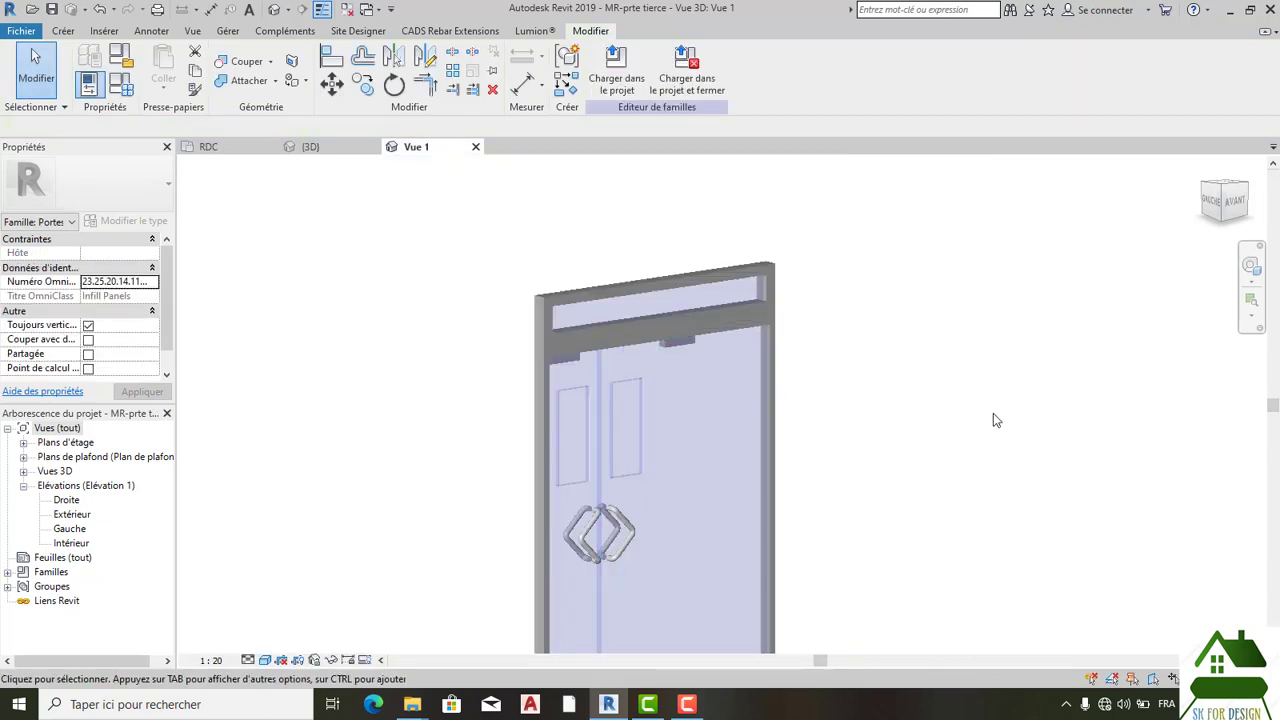
scroll(663, 371, "up", 3)
scroll(677, 343, "down", 4)
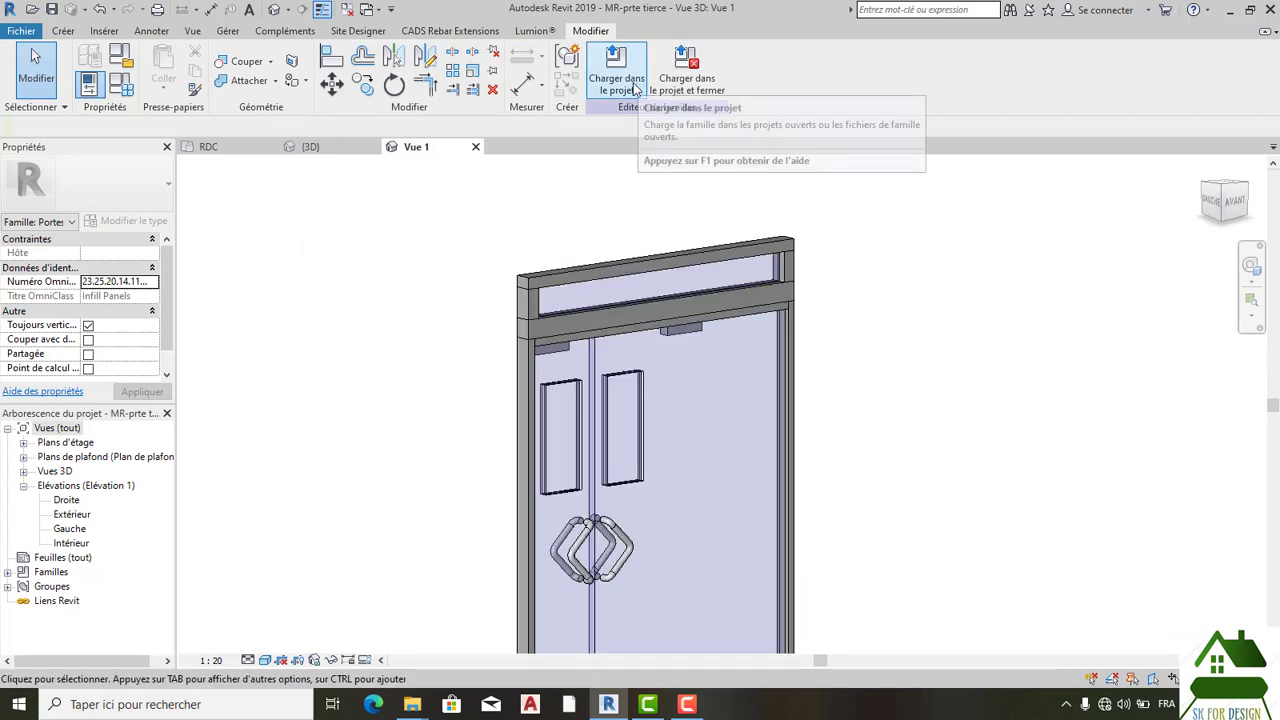
scroll(702, 328, "down", 1)
middle_click_drag(872, 443, 816, 378)
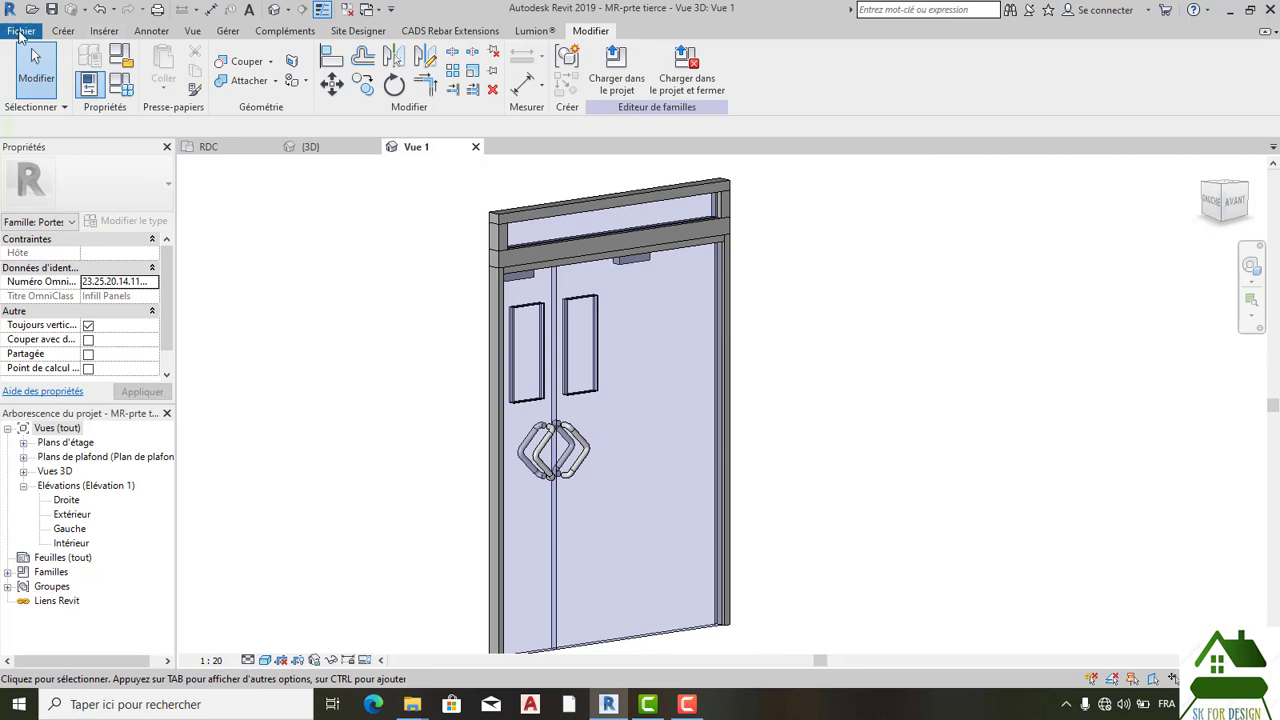
left_click(790, 207)
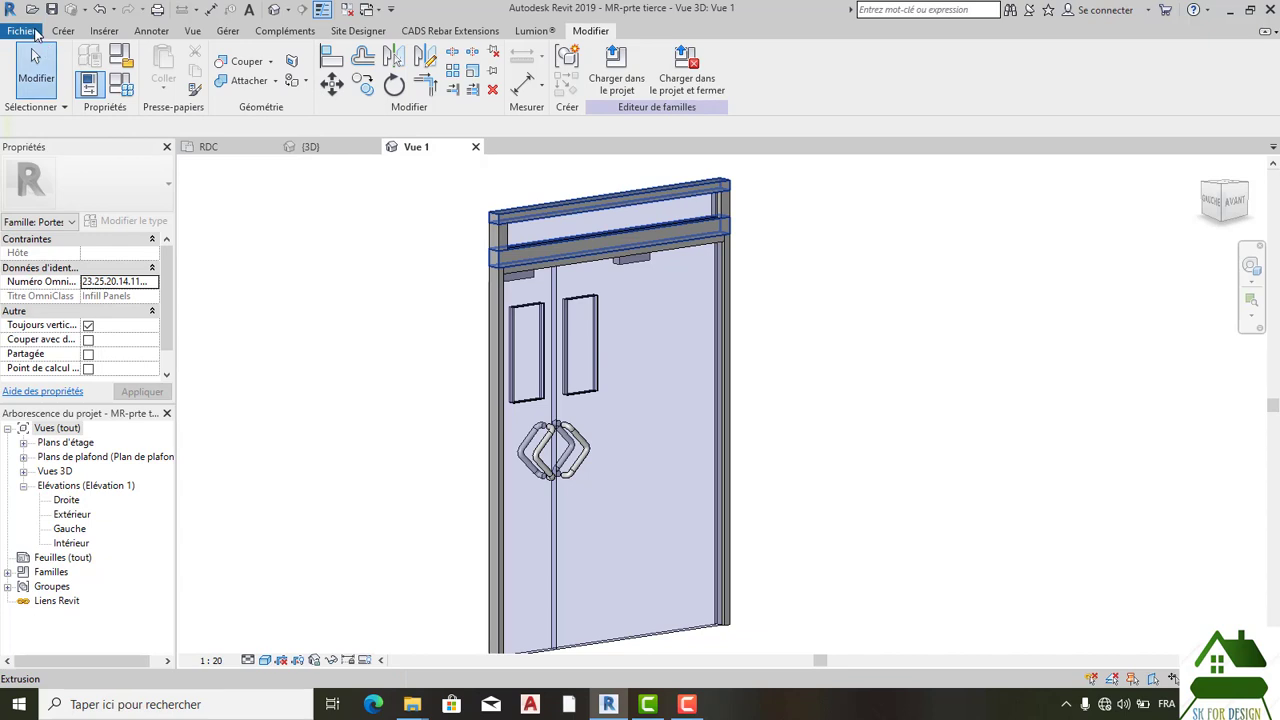
left_click(22, 31)
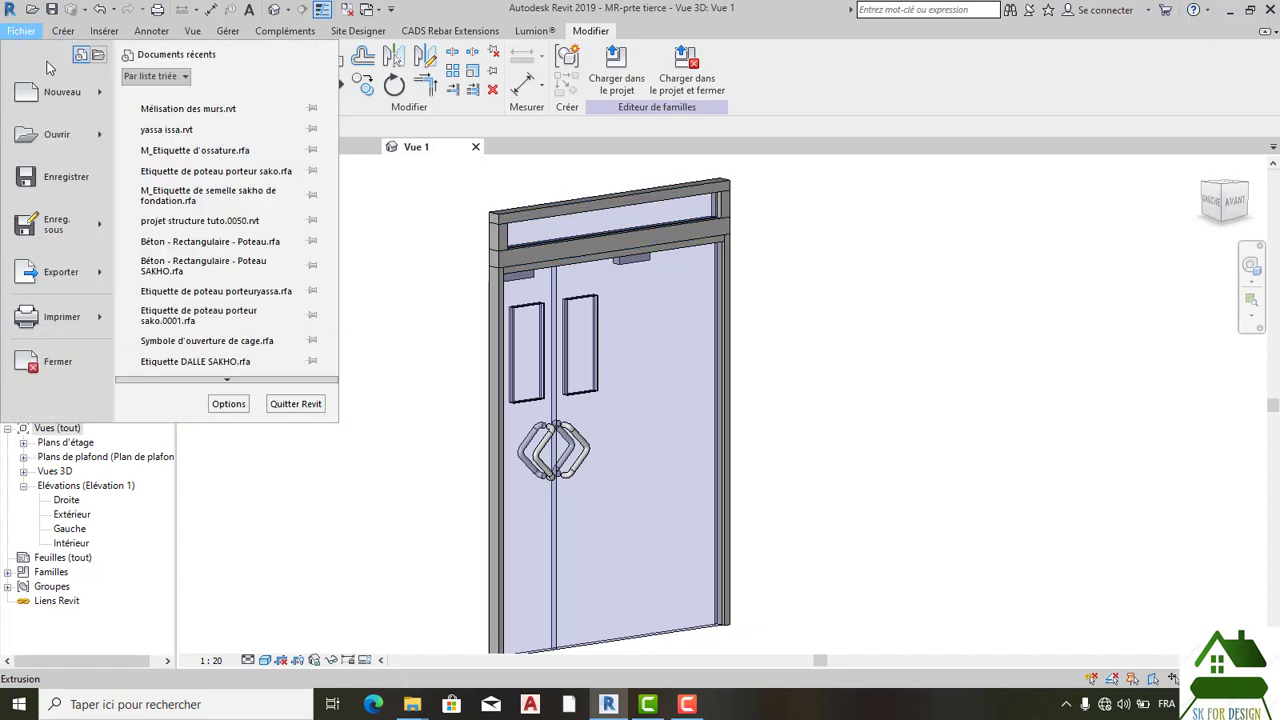
mouse_move(52, 229)
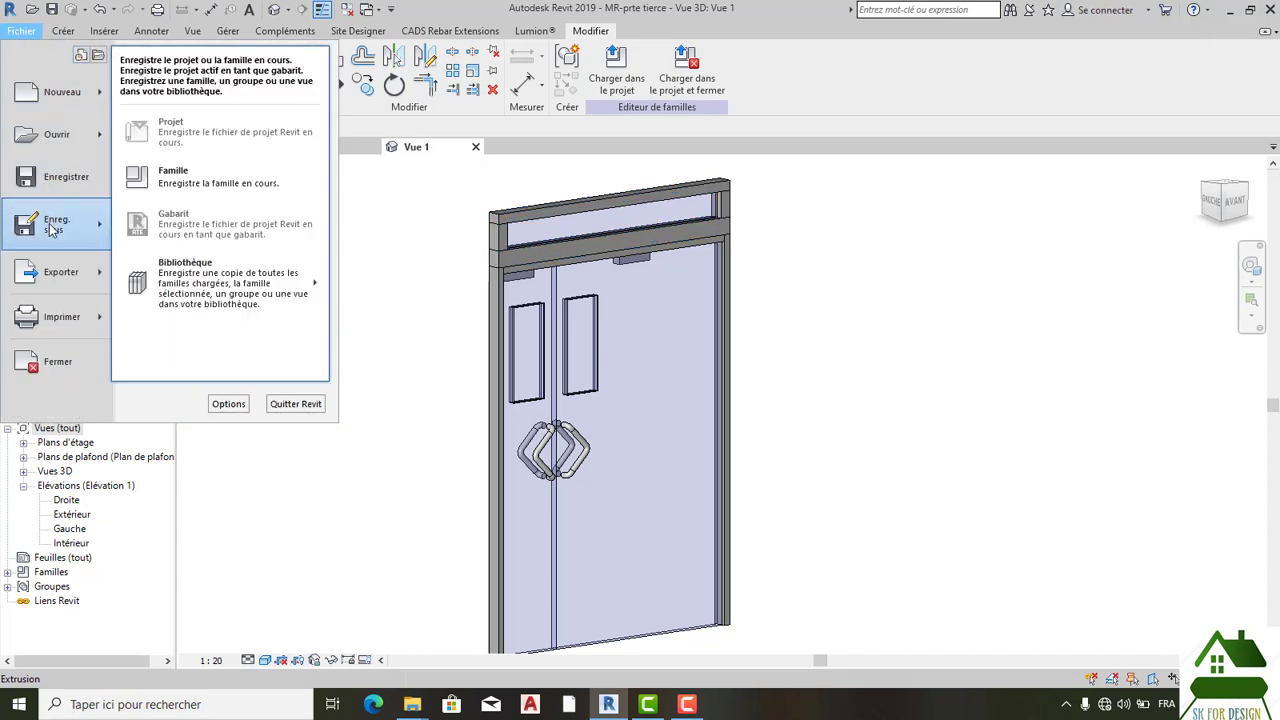
left_click(195, 177)
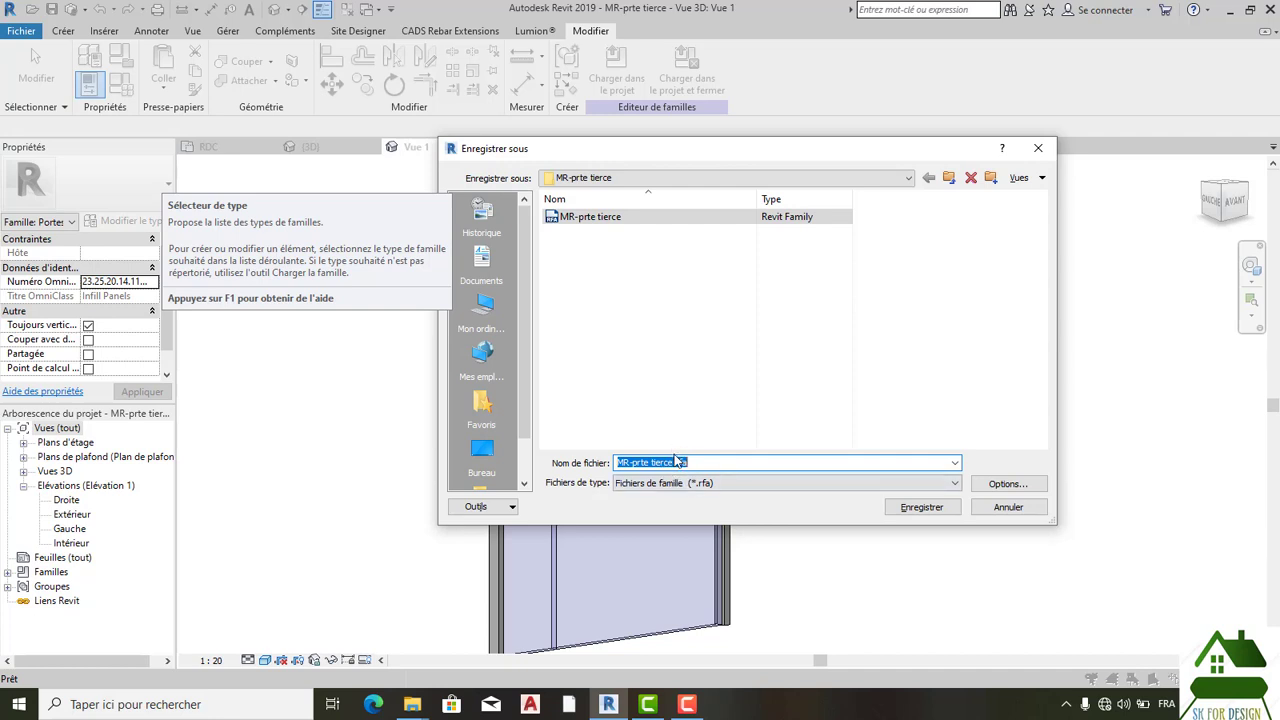
left_click(1007, 507)
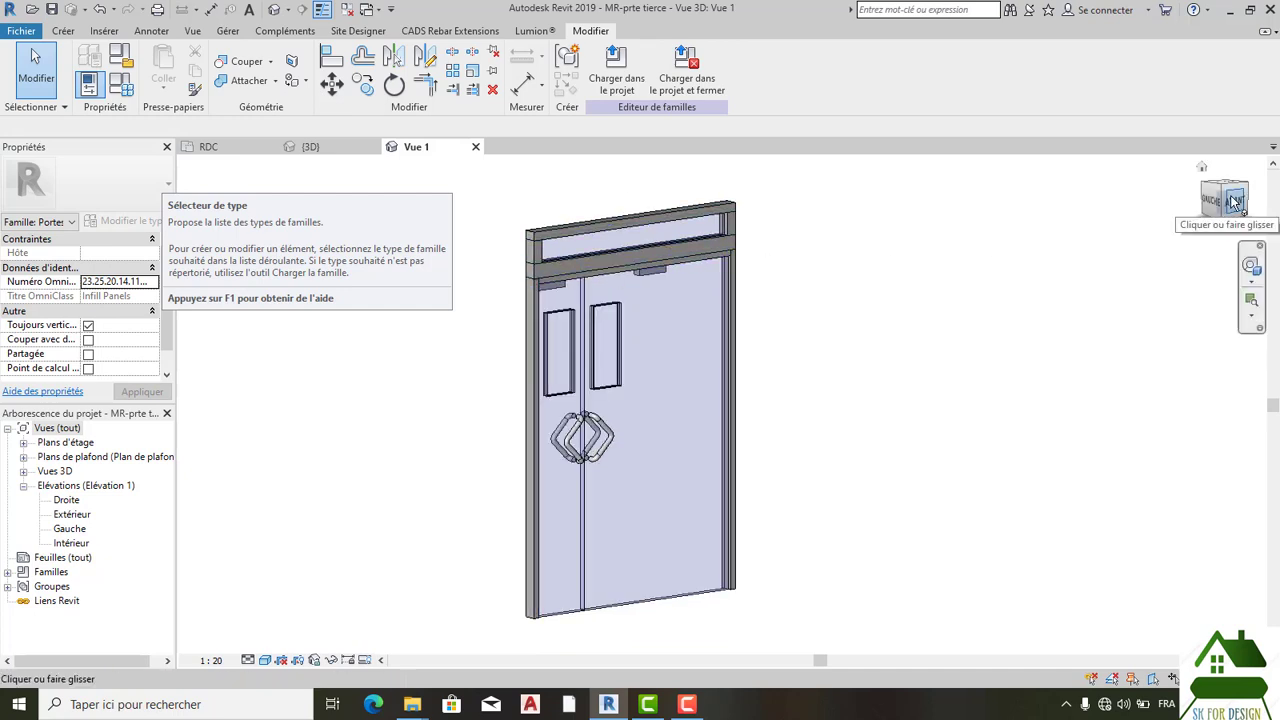
Step: Load the edited MR-prte tierce family into the Mélisation des murs project, replacing the existing version
mouse_move(1236, 200)
left_mouse_down()
mouse_move(1202, 202)
mouse_move(1214, 200)
left_mouse_up()
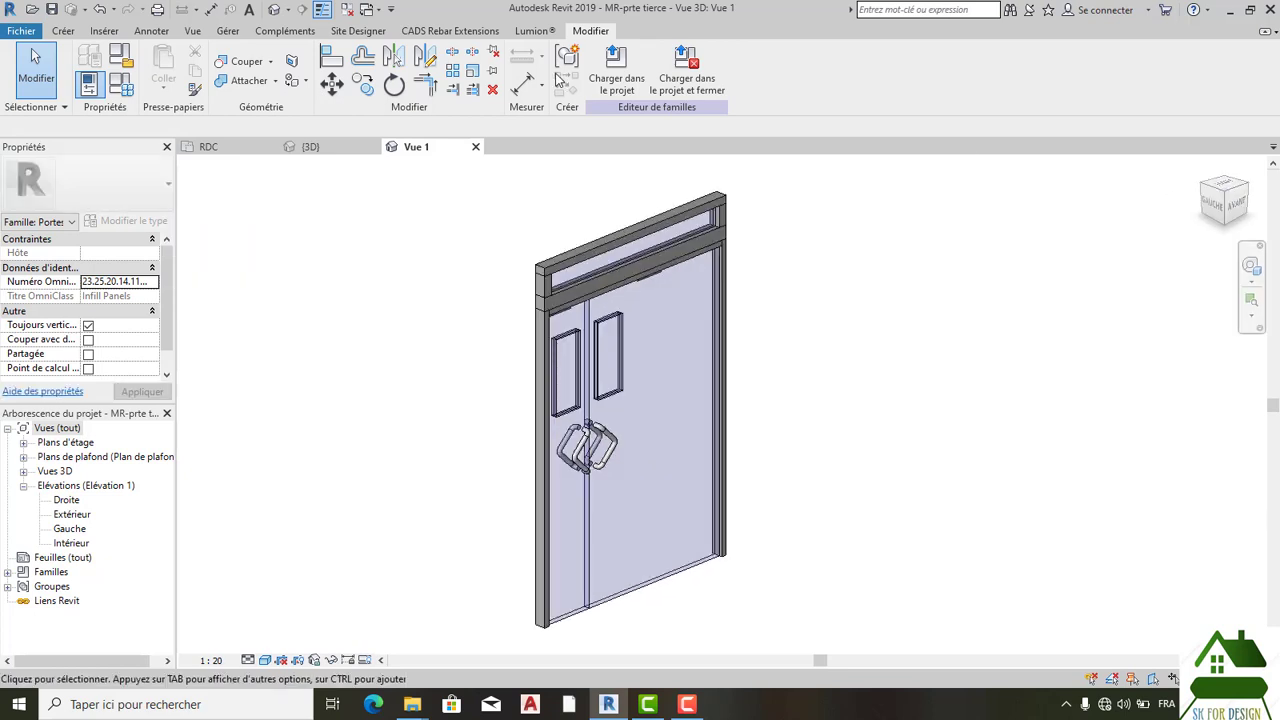
left_click(636, 90)
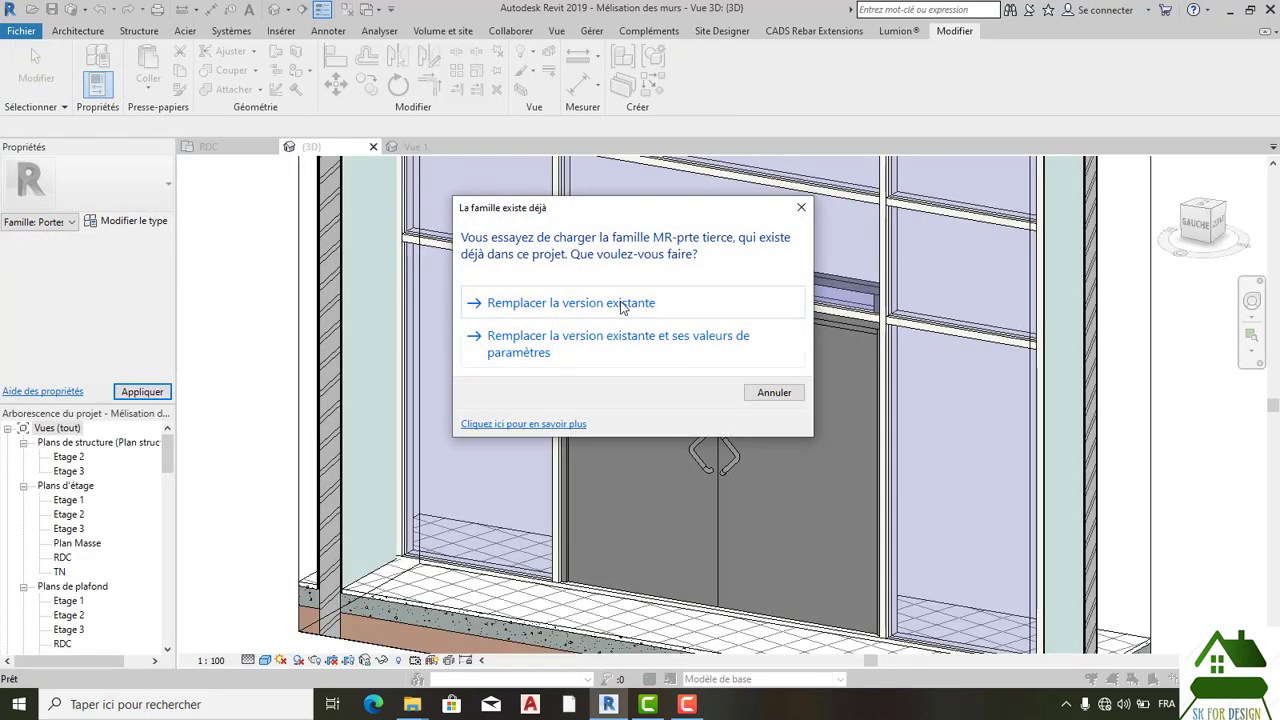
left_click(621, 303)
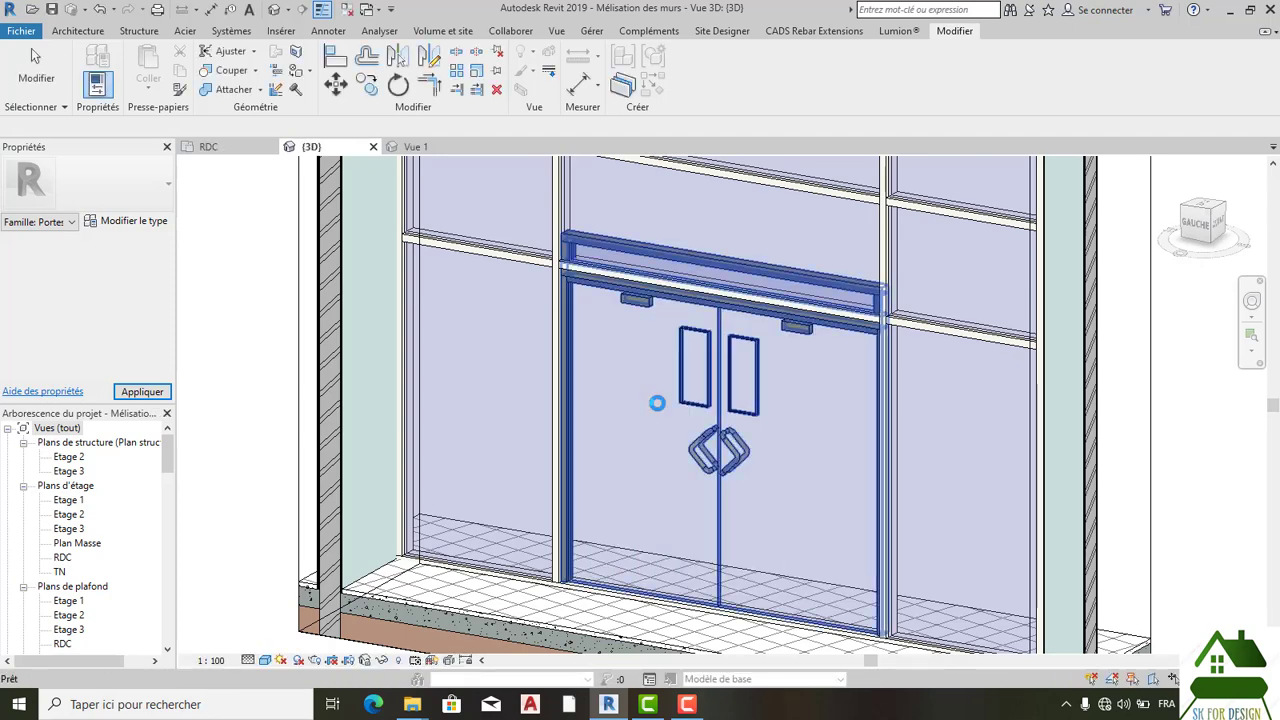
Step: Examine the reloaded entrance door in the curtain wall from different angles
scroll(660, 405, "down", 2)
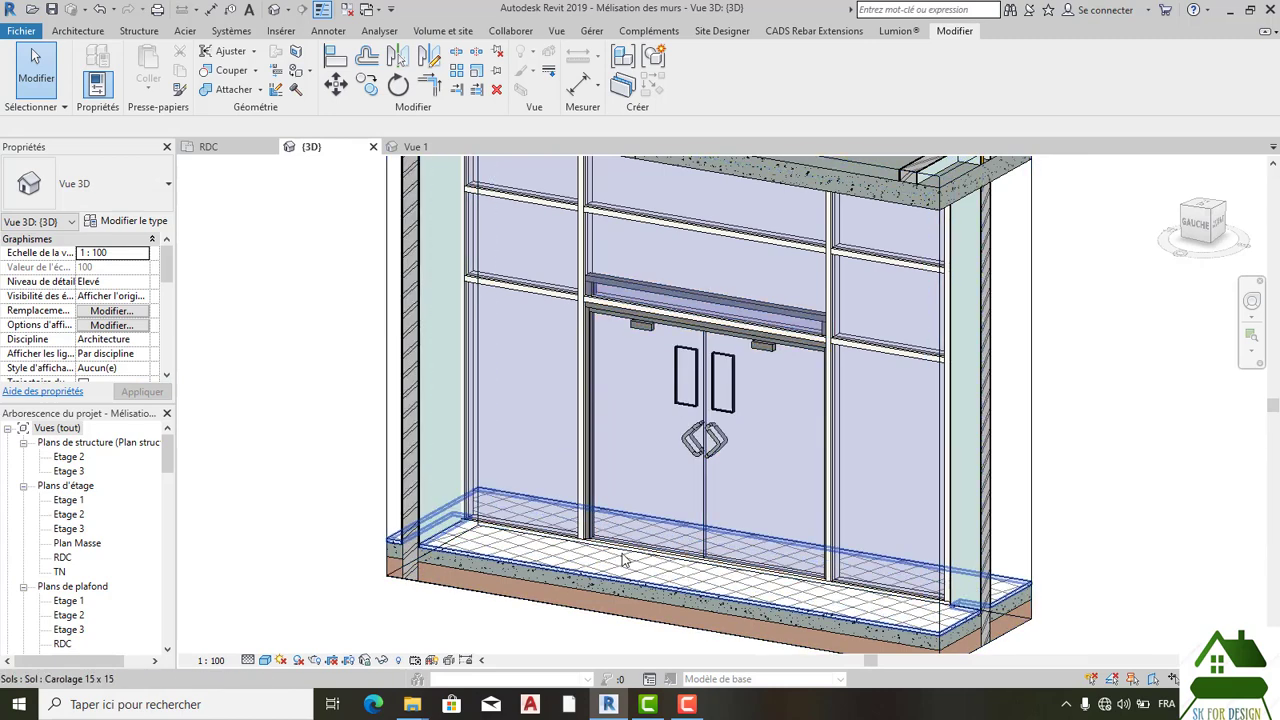
left_click(1195, 222)
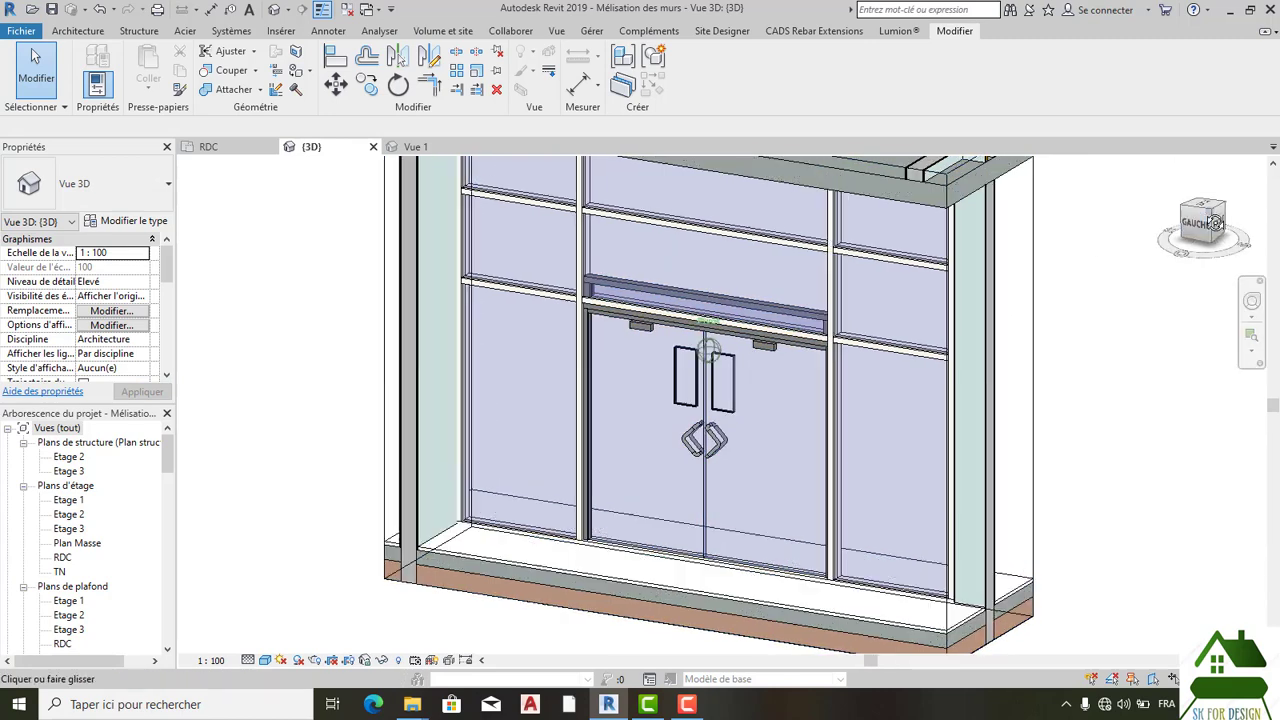
middle_click_drag(870, 318, 1031, 335, "shift")
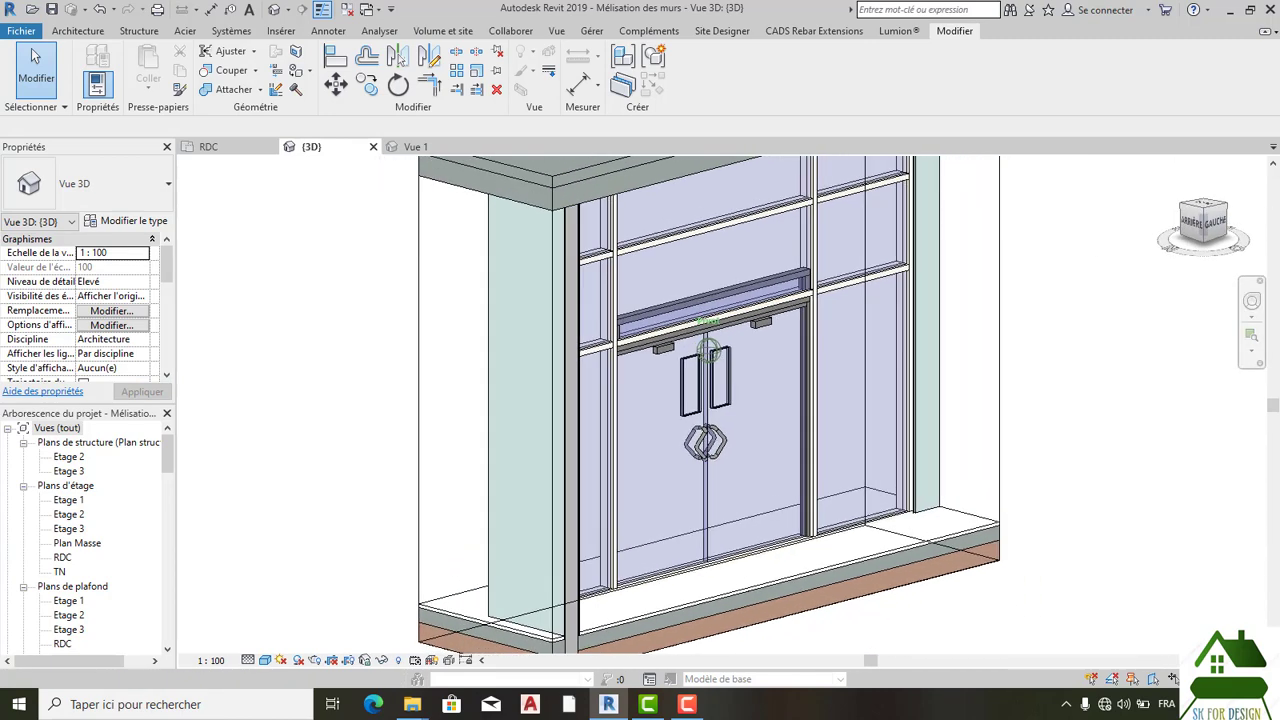
scroll(840, 413, "up", 5)
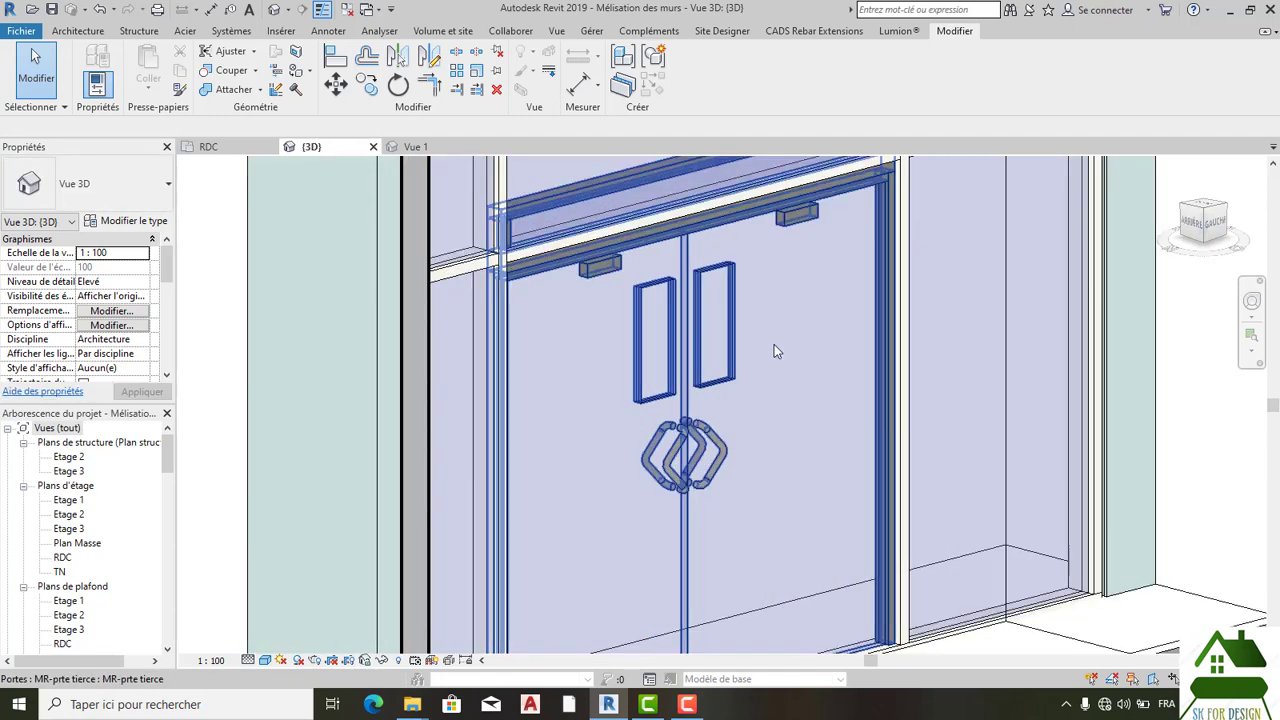
scroll(753, 300, "down", 2)
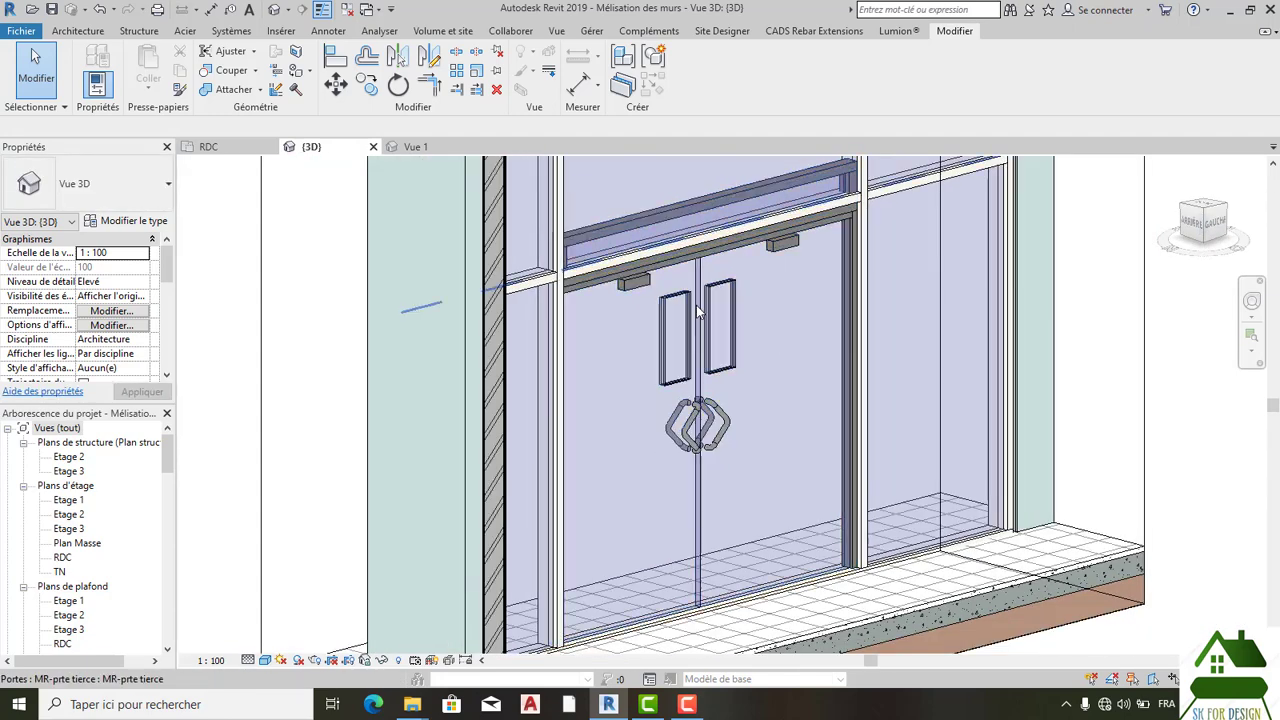
Step: Review the available door types and the type properties of the MR-prte tierce entrance door without changing them
left_click(578, 240)
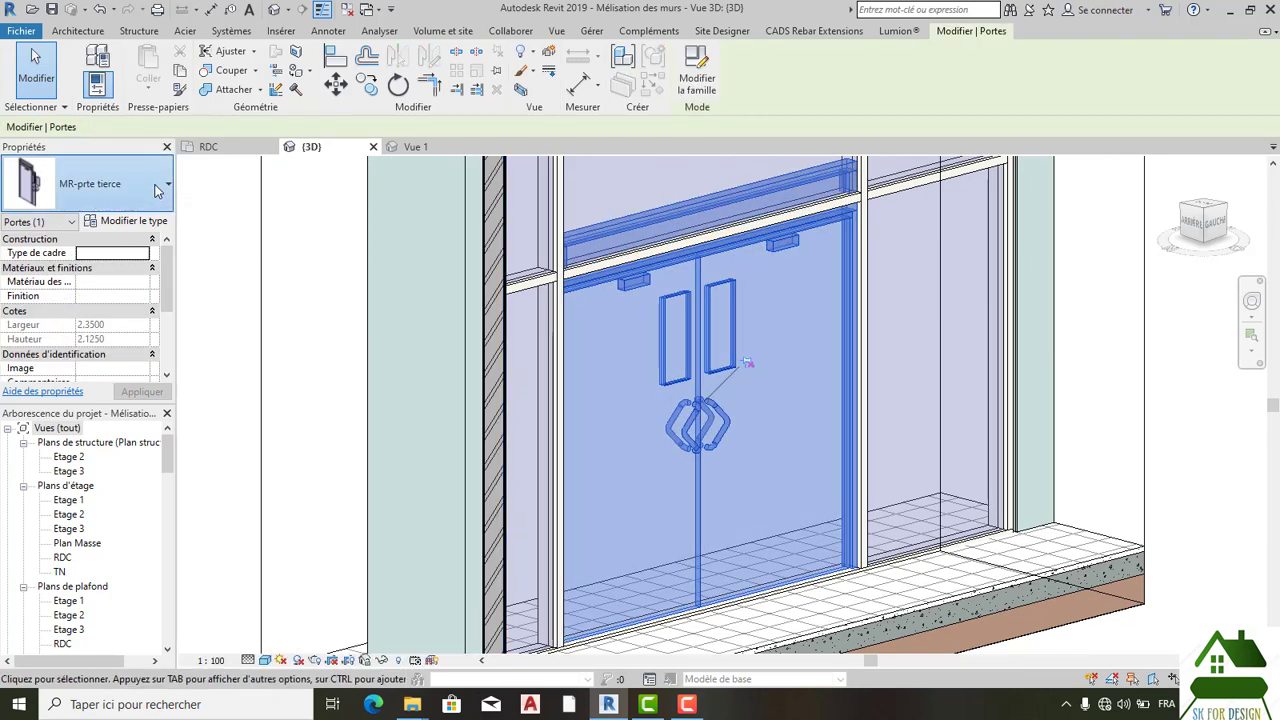
left_click(157, 191)
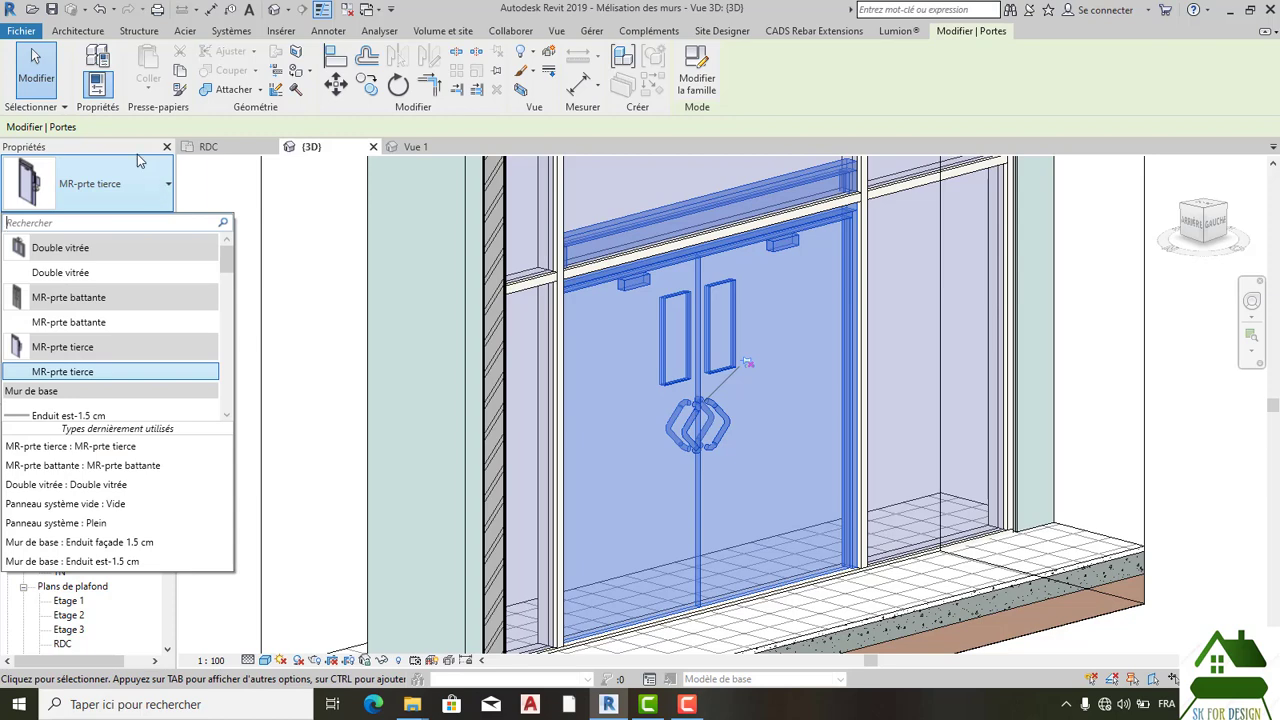
left_click(98, 58)
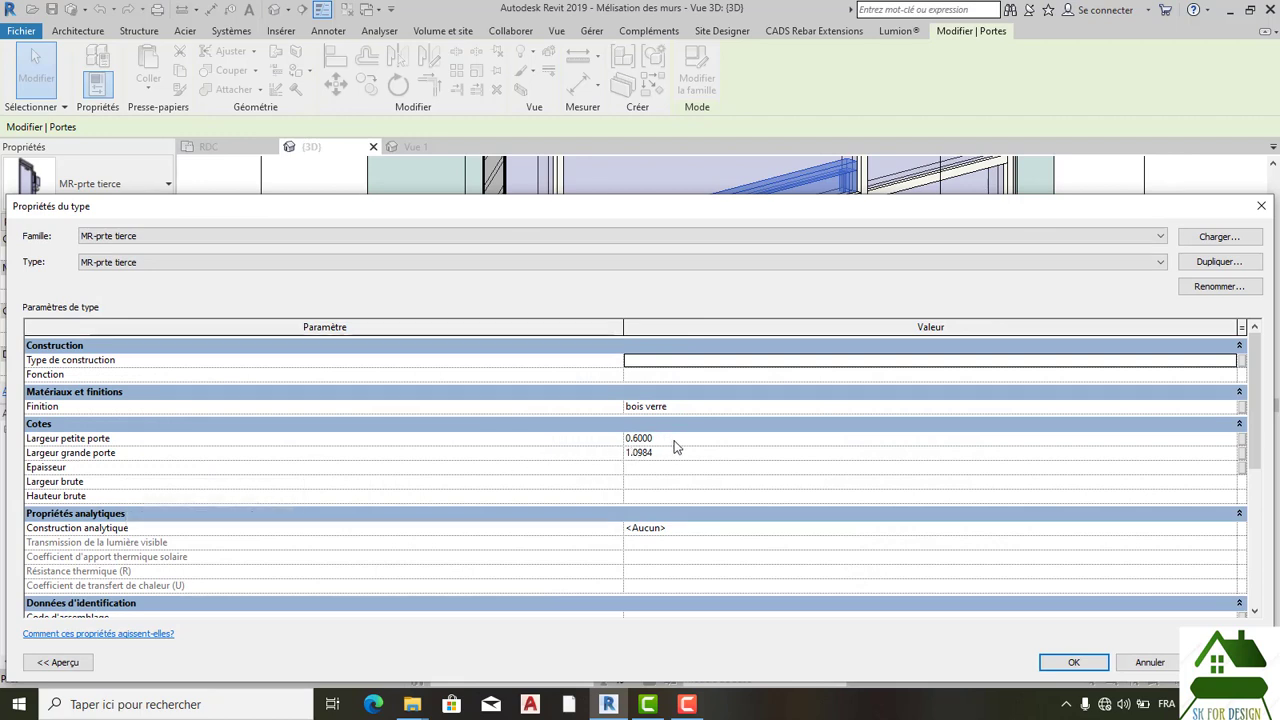
scroll(674, 447, "down", 1)
scroll(675, 452, "up", 1)
left_click(1258, 208)
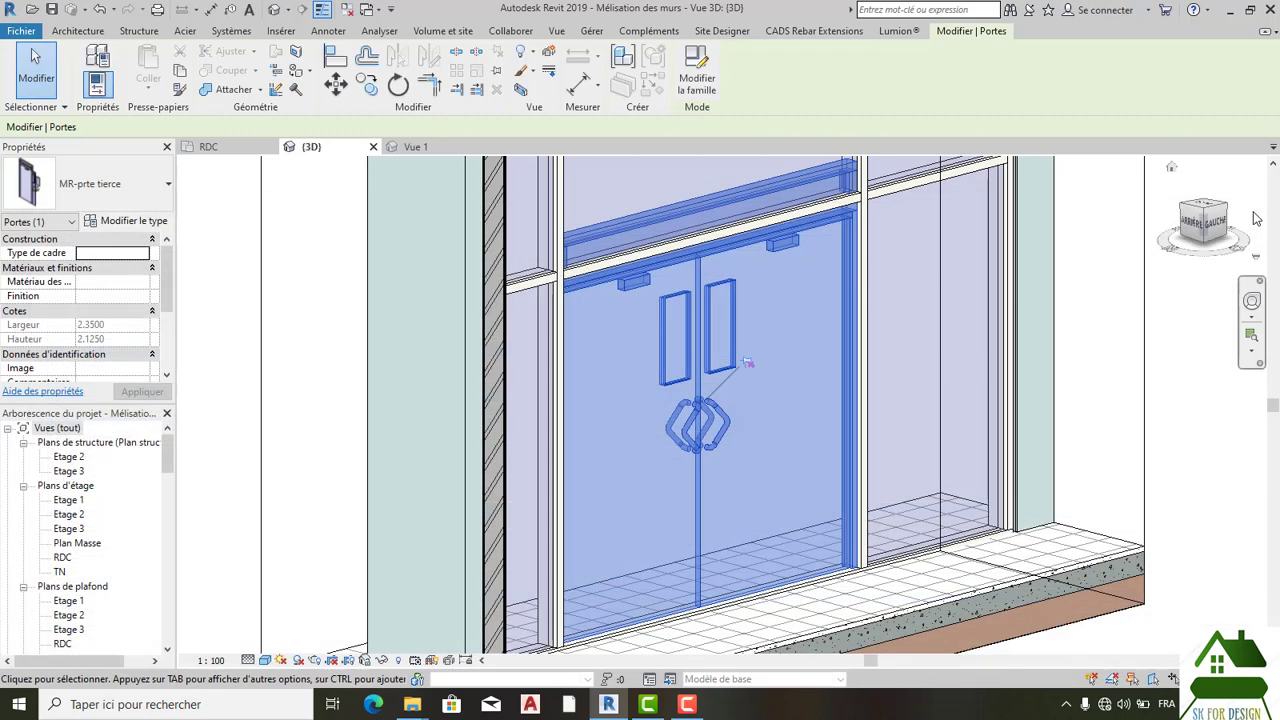
scroll(814, 337, "up", 3)
scroll(797, 358, "down", 2)
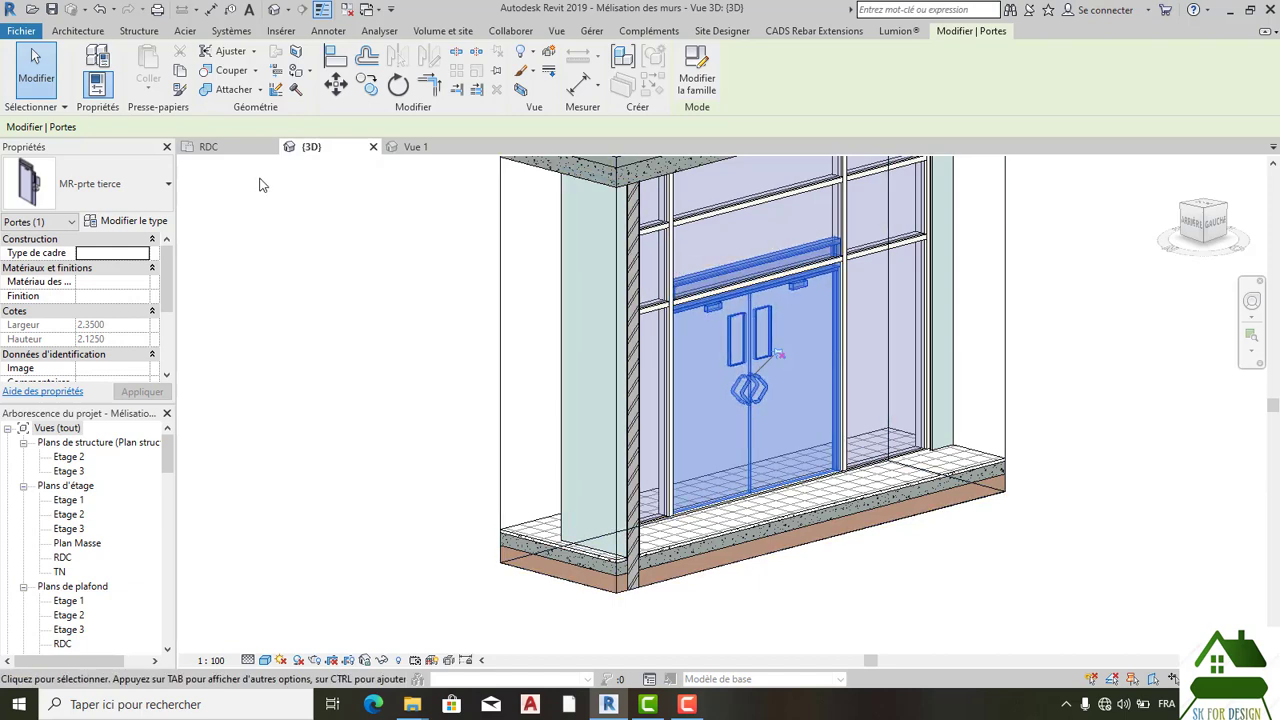
Step: Change the selected entrance door from MR-prte tierce to the Double vitrée type and deselect it
left_click(168, 188)
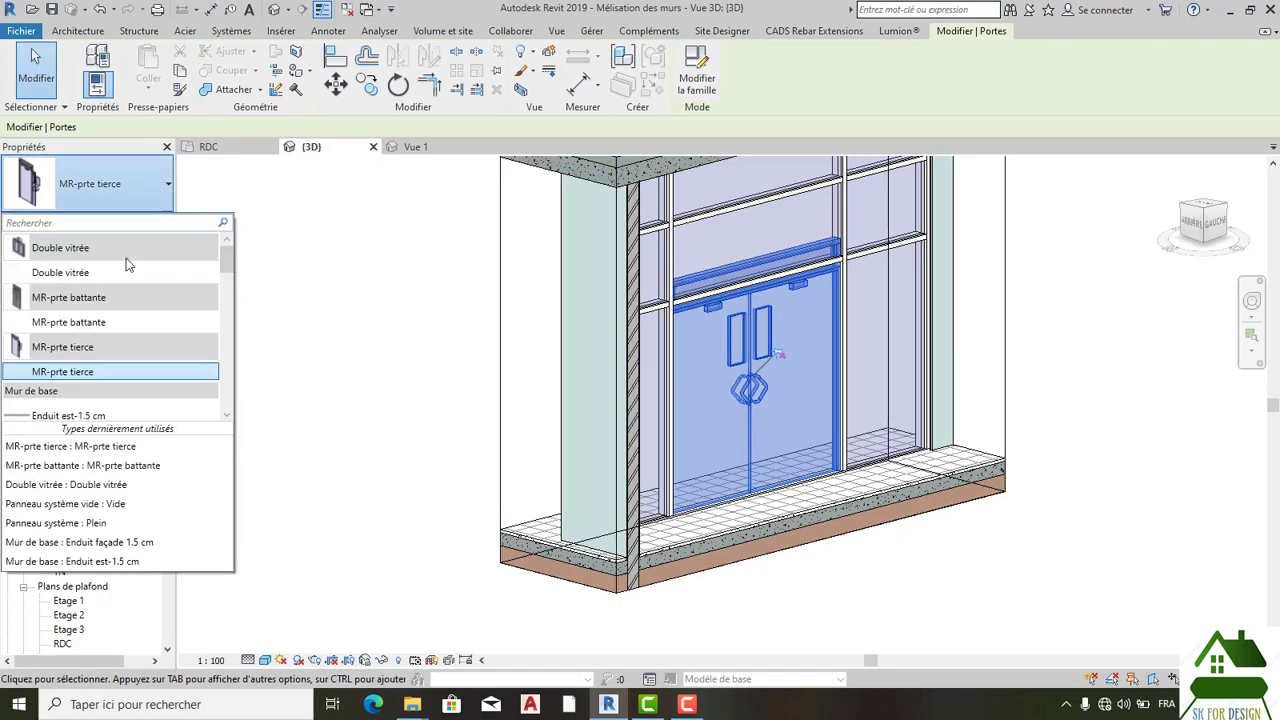
scroll(134, 245, "down", 1)
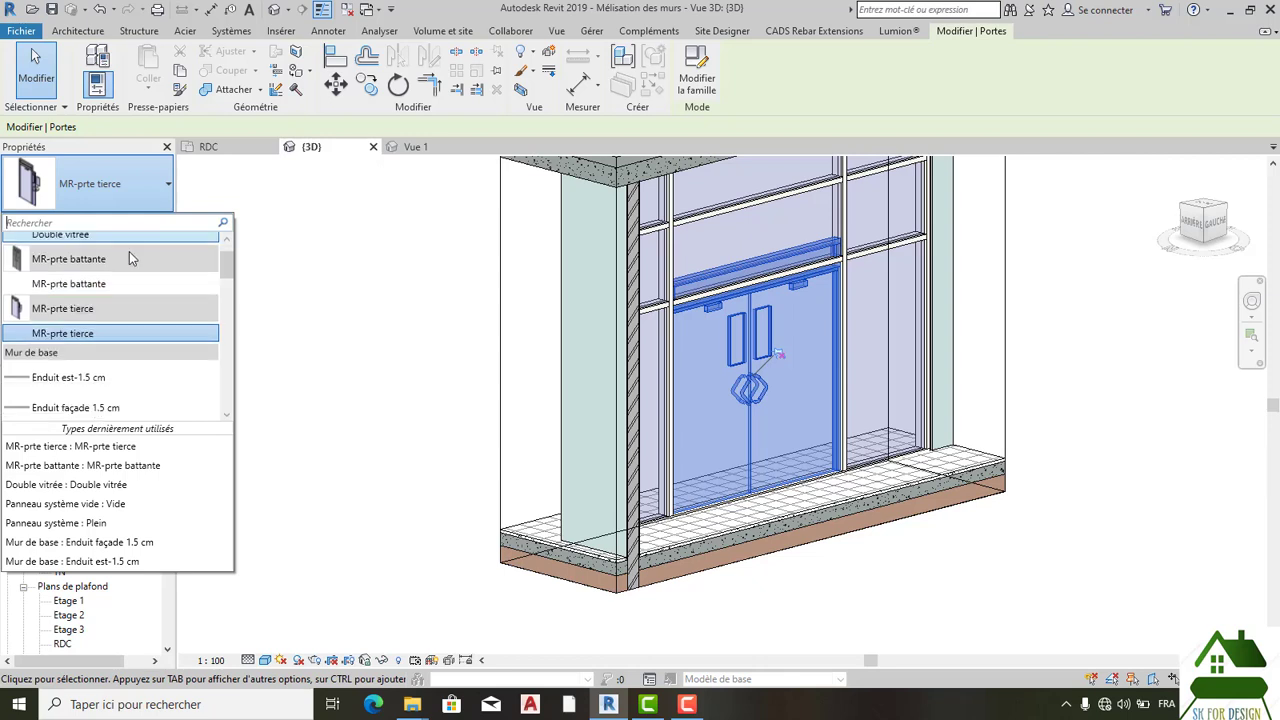
scroll(128, 251, "up", 1)
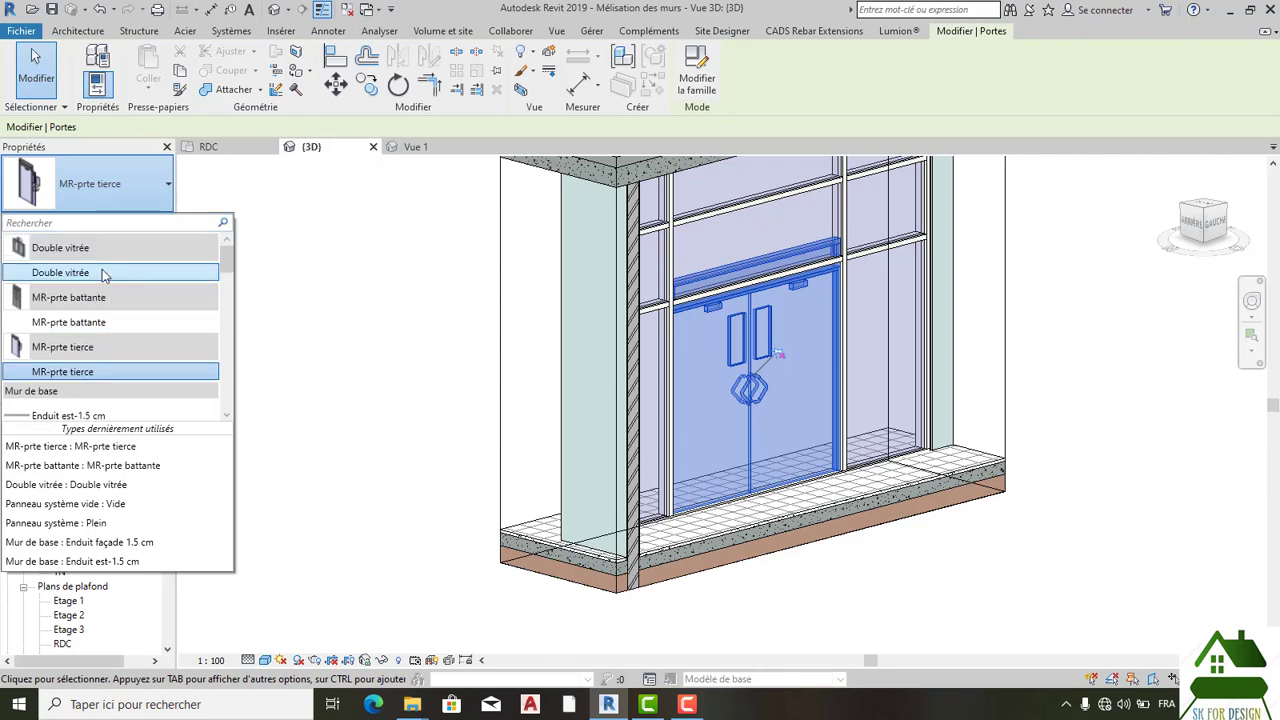
left_click(102, 272)
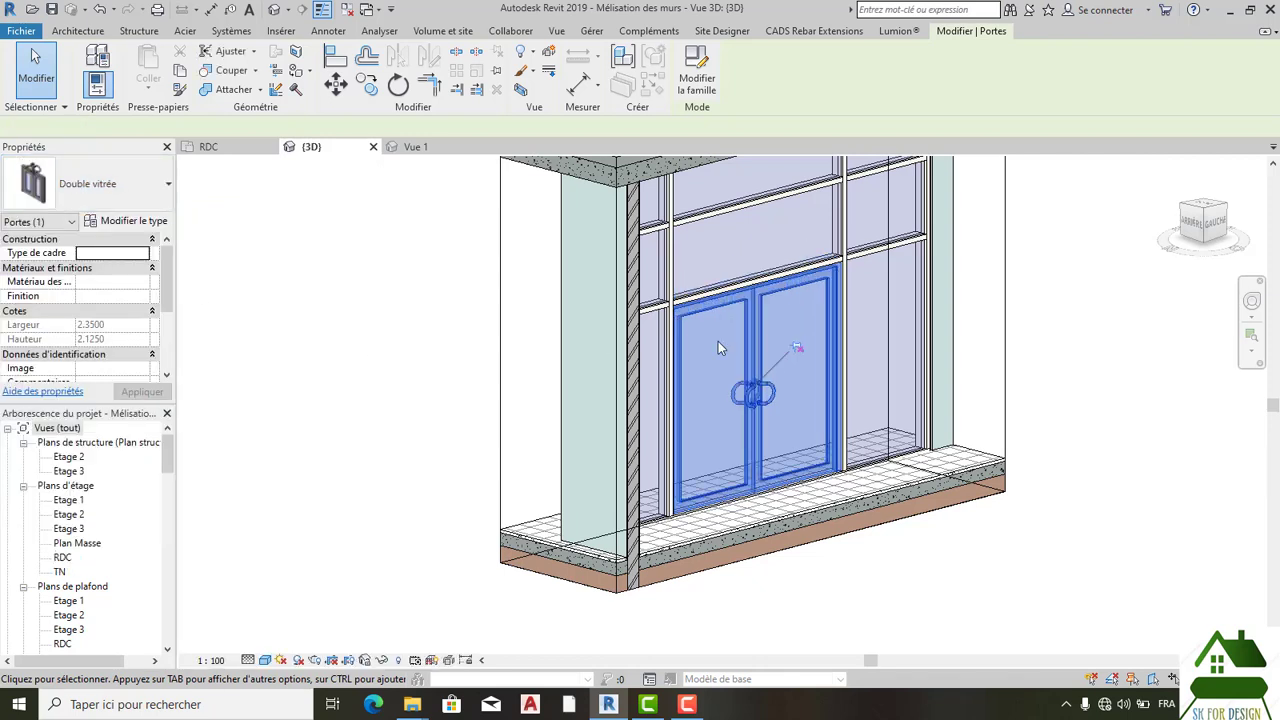
key("Escape")
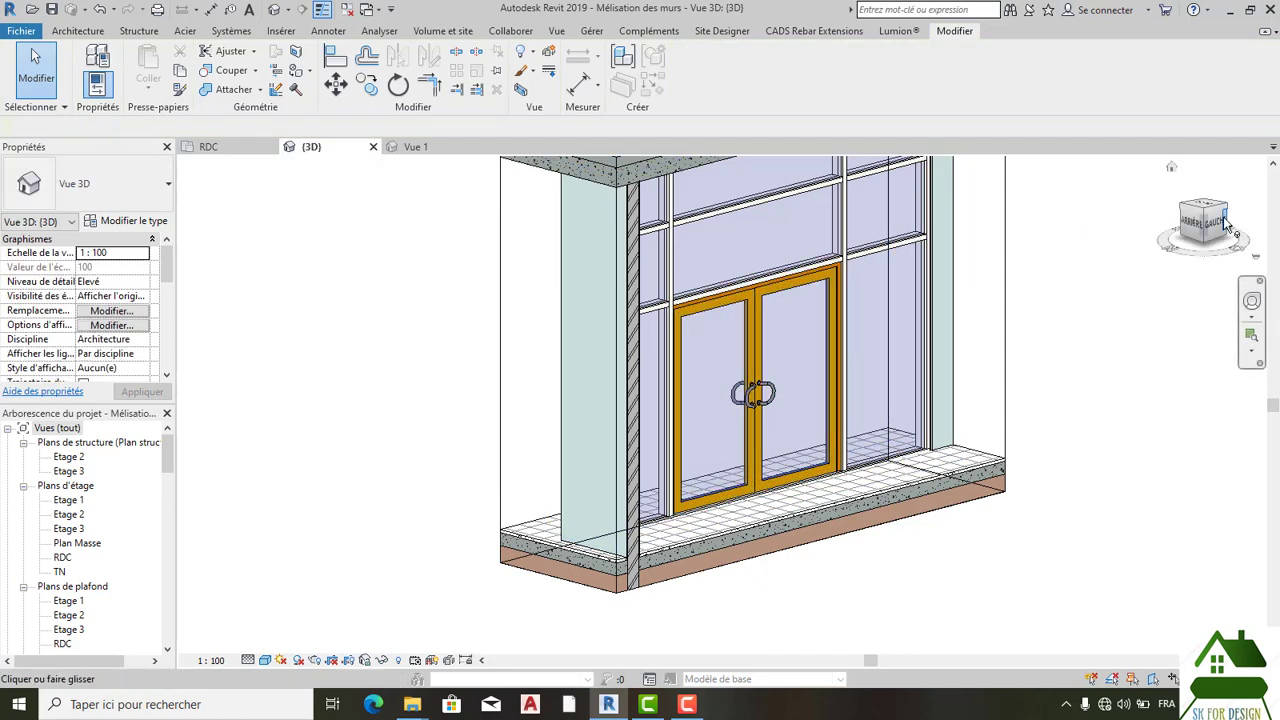
Step: Select the uppermost central glass panel above the entrance door in the curtain wall and unpin it
left_click(1226, 224)
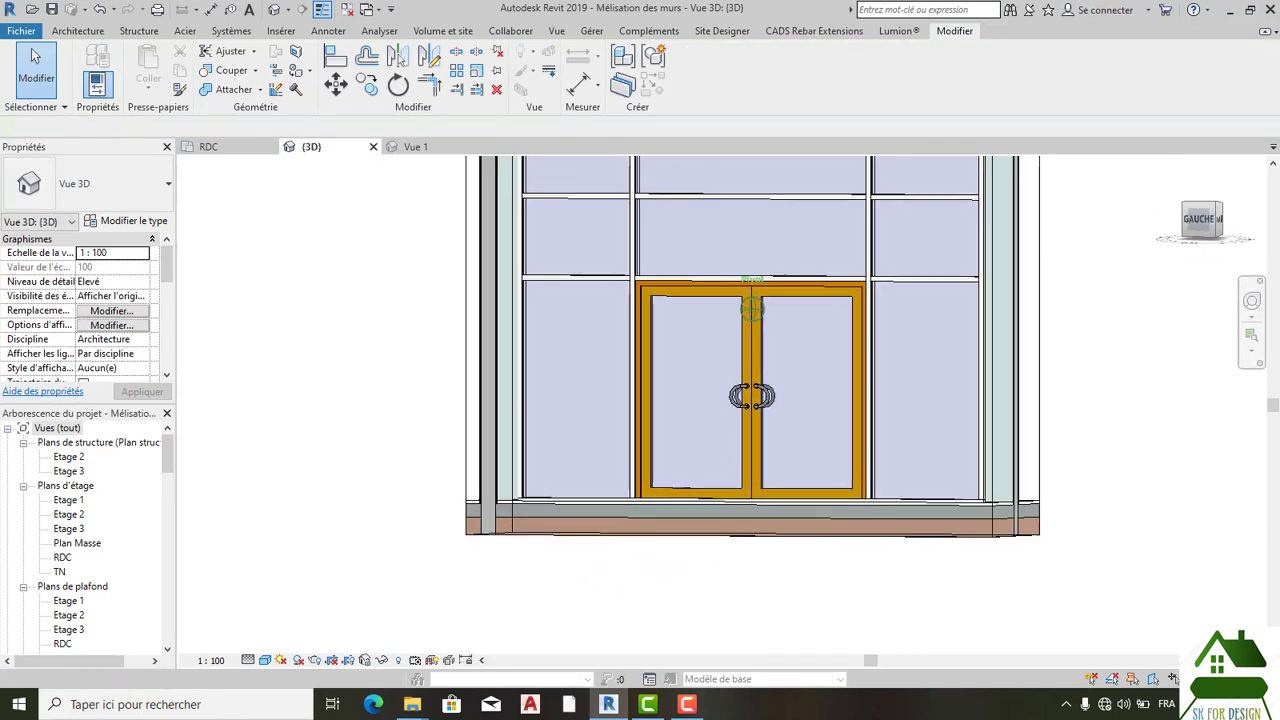
mouse_move(1206, 222)
left_mouse_down()
mouse_move(1236, 243)
mouse_move(1196, 222)
mouse_move(1208, 210)
left_mouse_up()
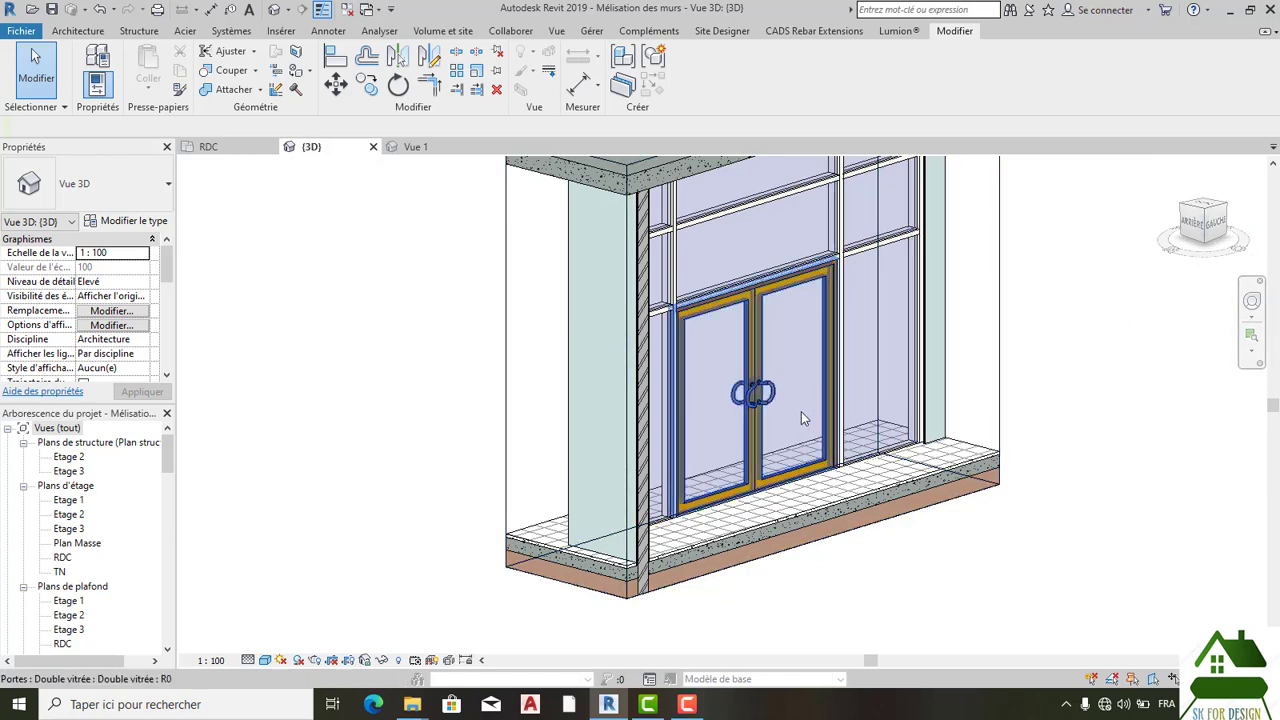
scroll(800, 401, "up", 3)
scroll(797, 400, "down", 3)
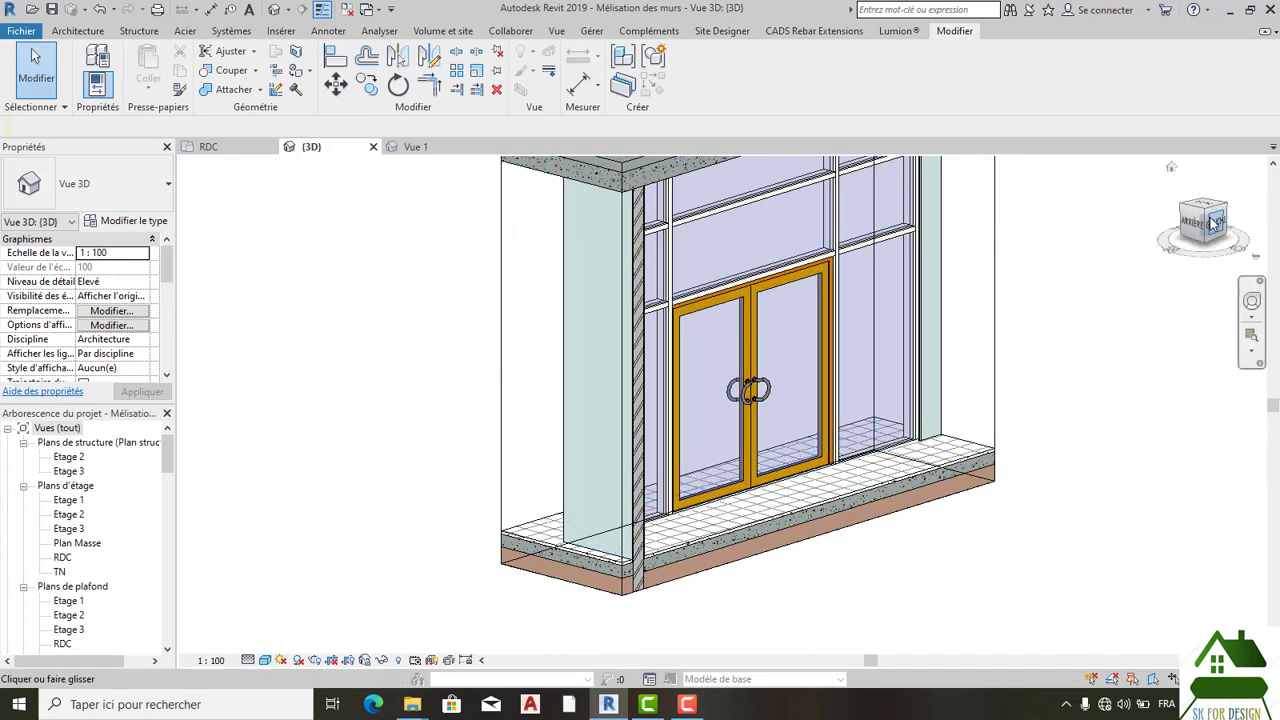
mouse_move(1208, 206)
left_mouse_down()
mouse_move(1080, 266)
mouse_move(1066, 334)
mouse_move(1053, 312)
left_mouse_up()
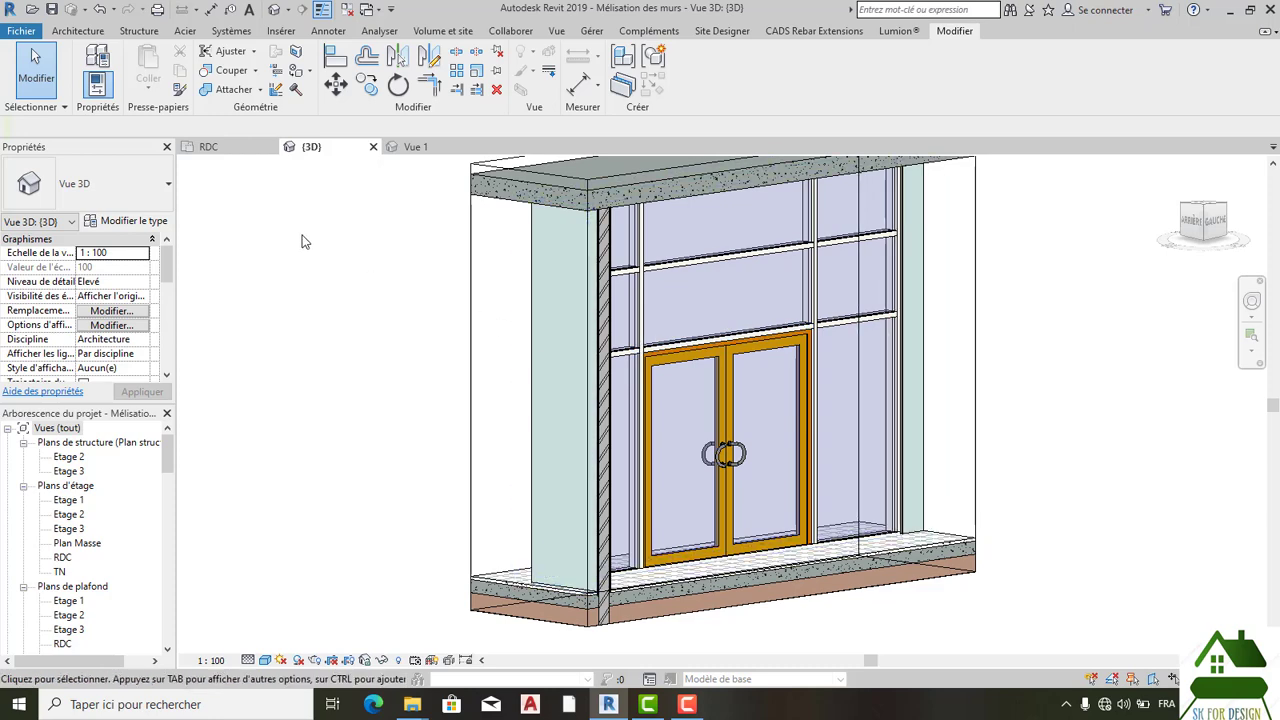
key("Tab")
left_click(705, 234)
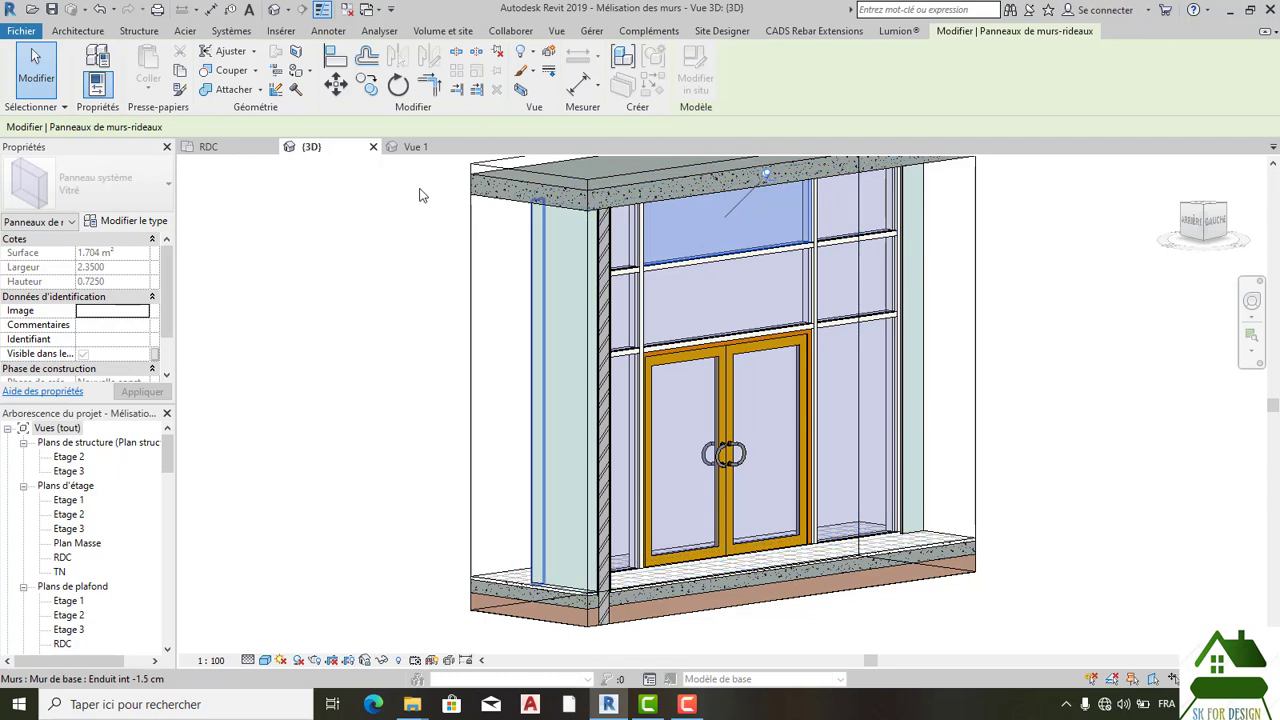
left_click(769, 179)
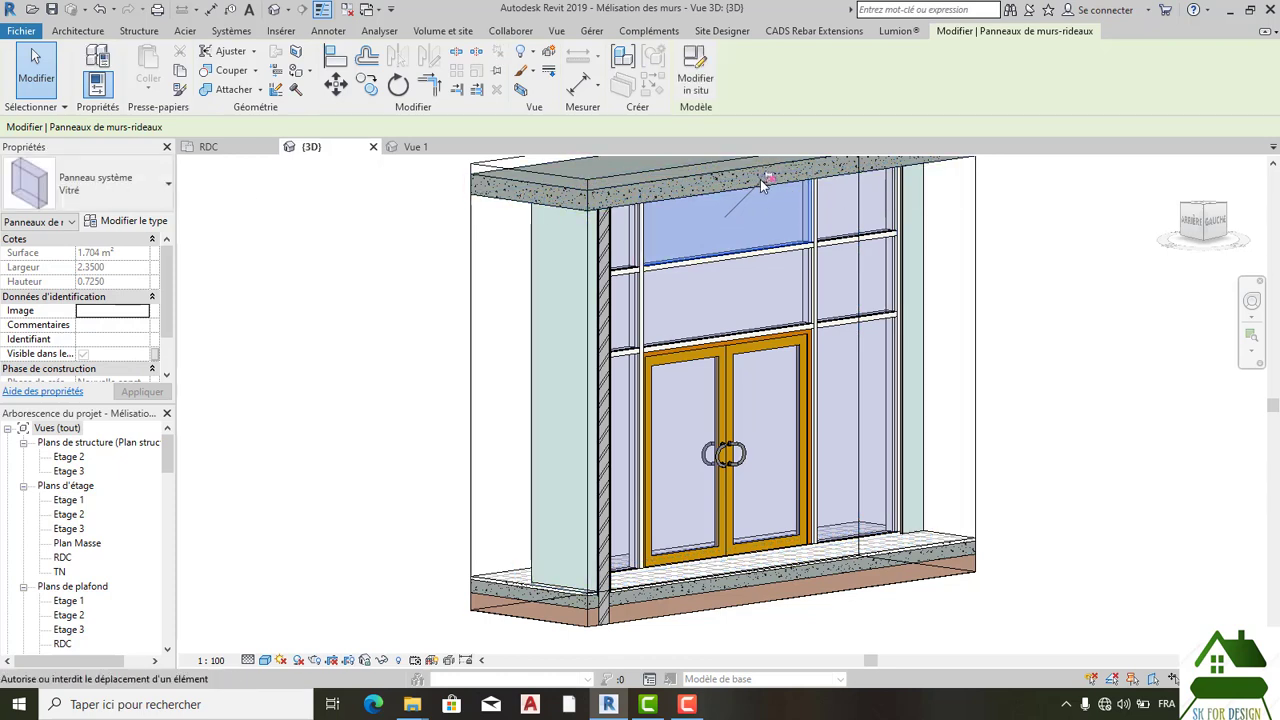
scroll(763, 182, "up", 4)
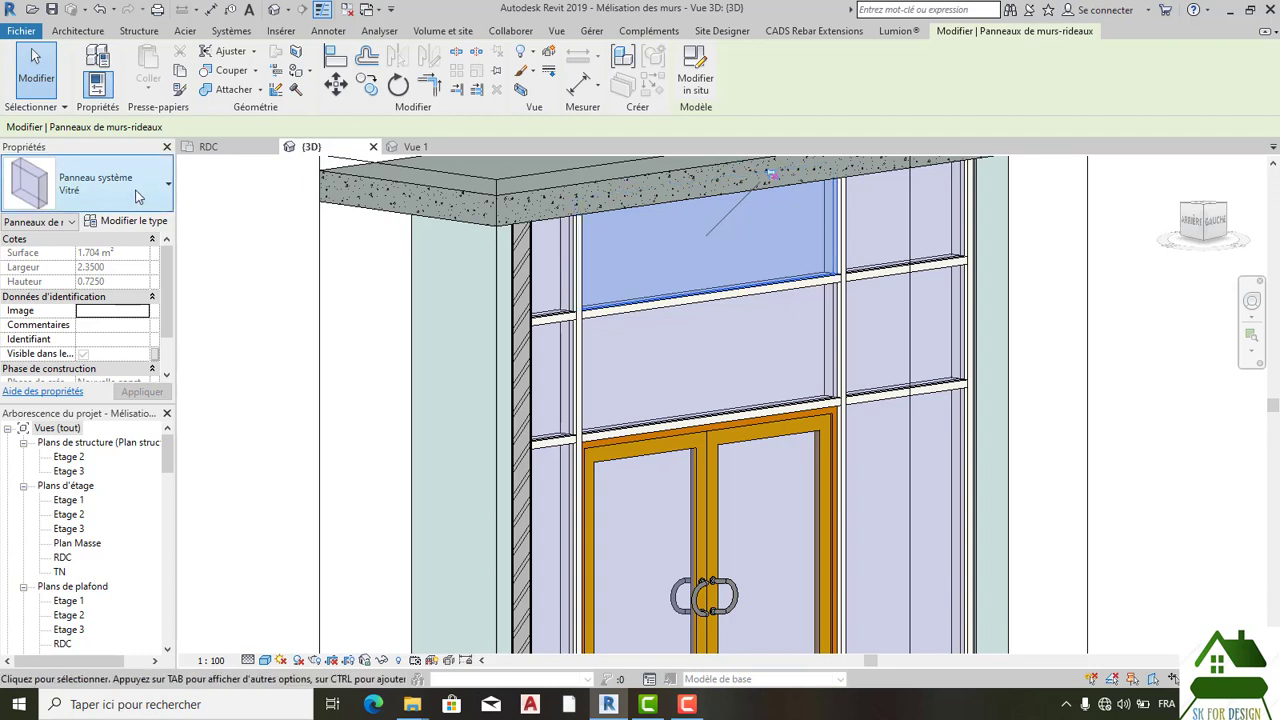
Step: Review the types available for the unpinned panel and the type properties of the Vitré system panel without changing them
left_click(141, 204)
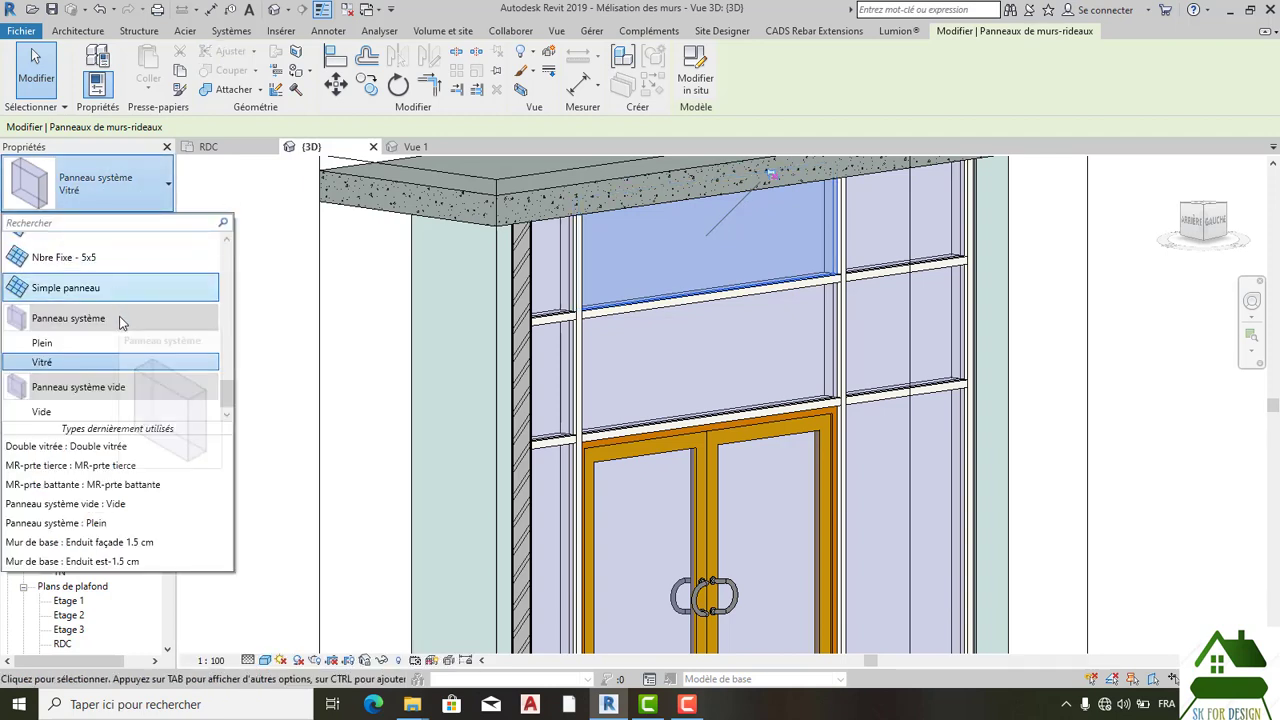
scroll(117, 310, "up", 6)
scroll(117, 300, "up", 5)
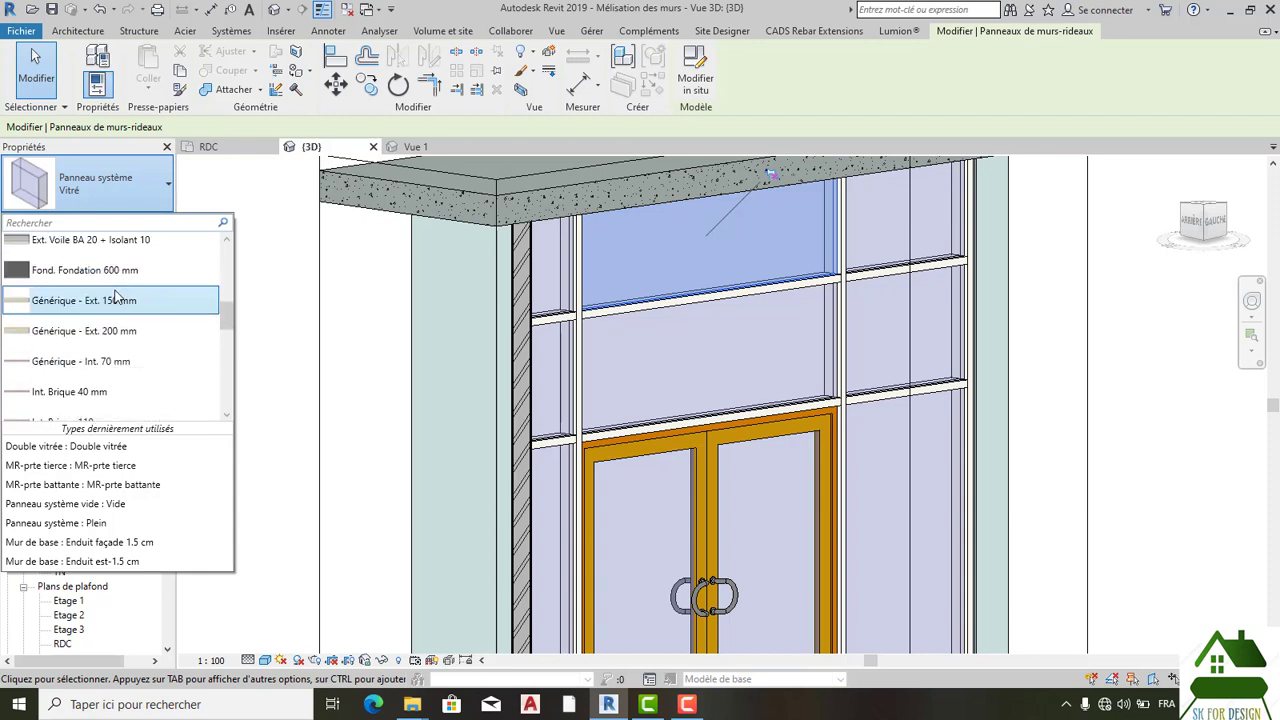
scroll(117, 290, "up", 1)
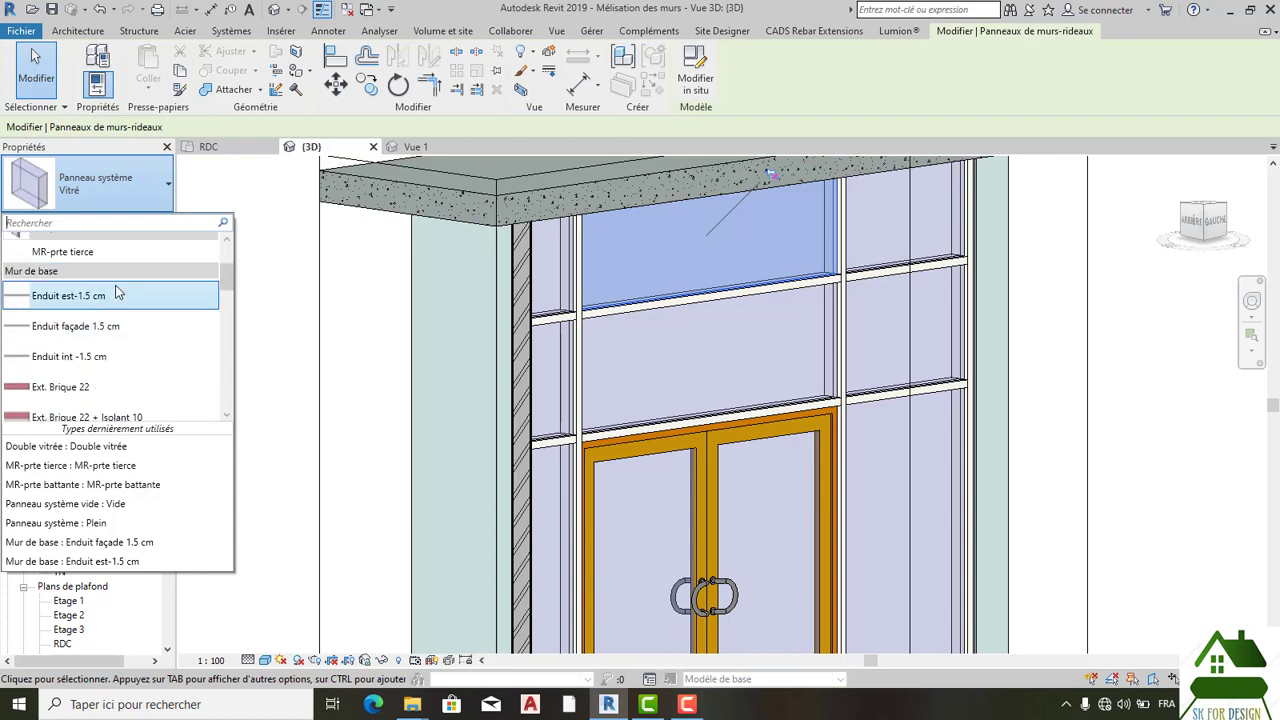
scroll(118, 291, "up", 3)
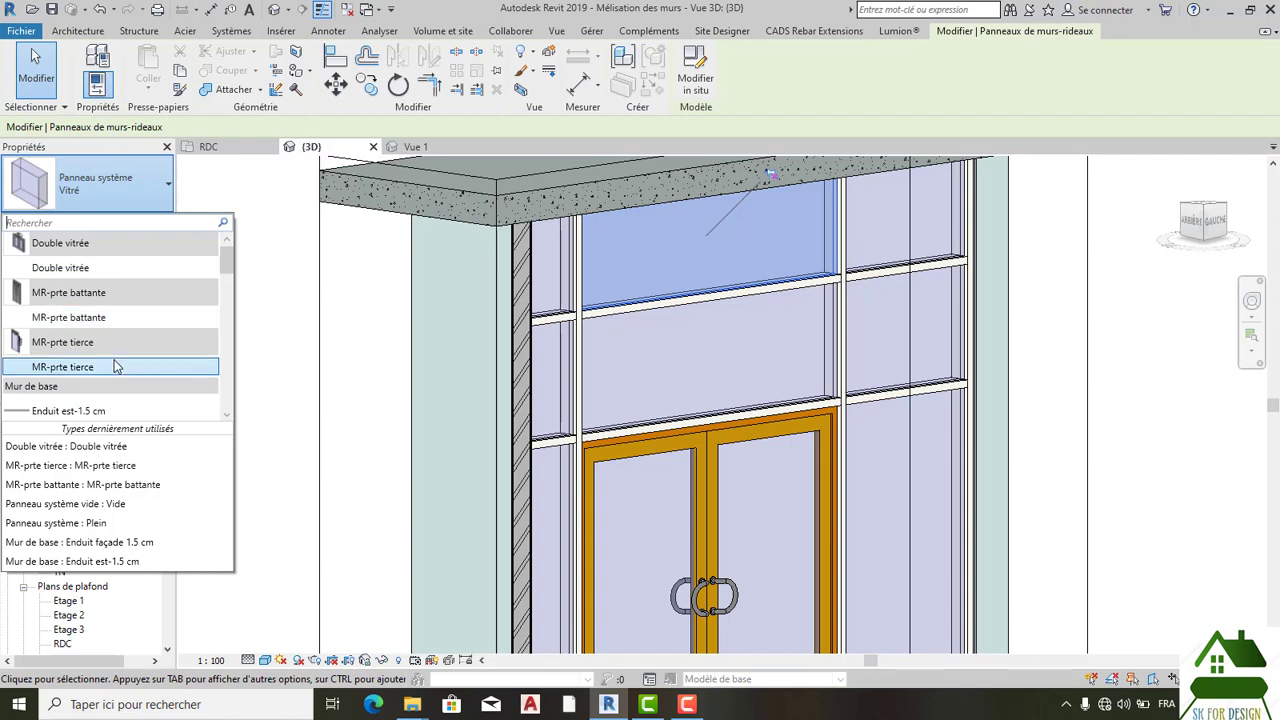
scroll(109, 358, "up", 1)
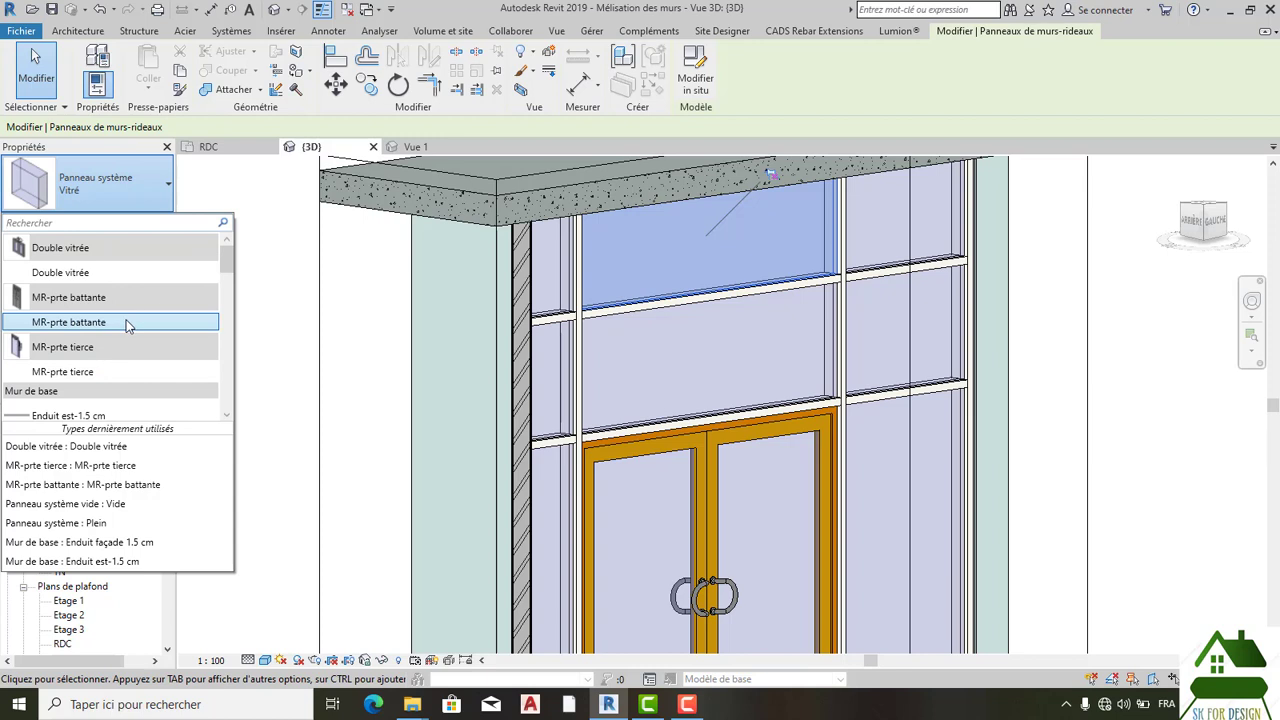
scroll(127, 325, "down", 3)
scroll(127, 325, "down", 2)
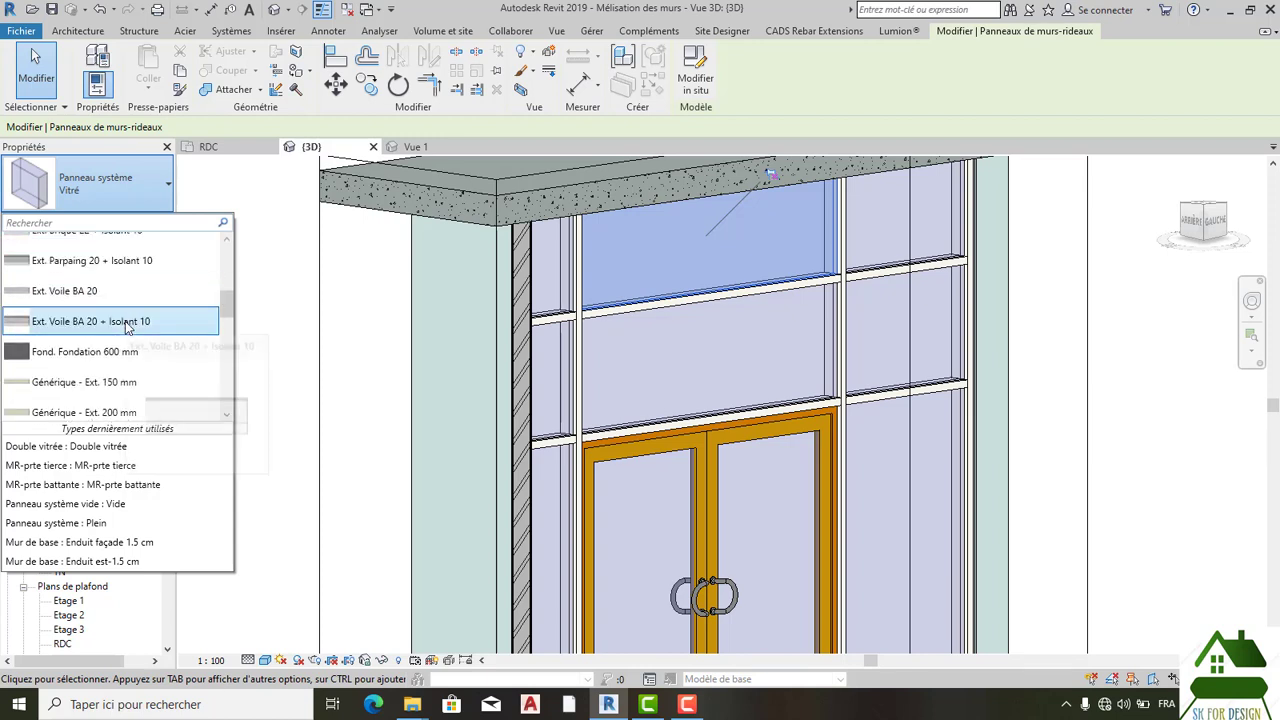
scroll(125, 325, "down", 6)
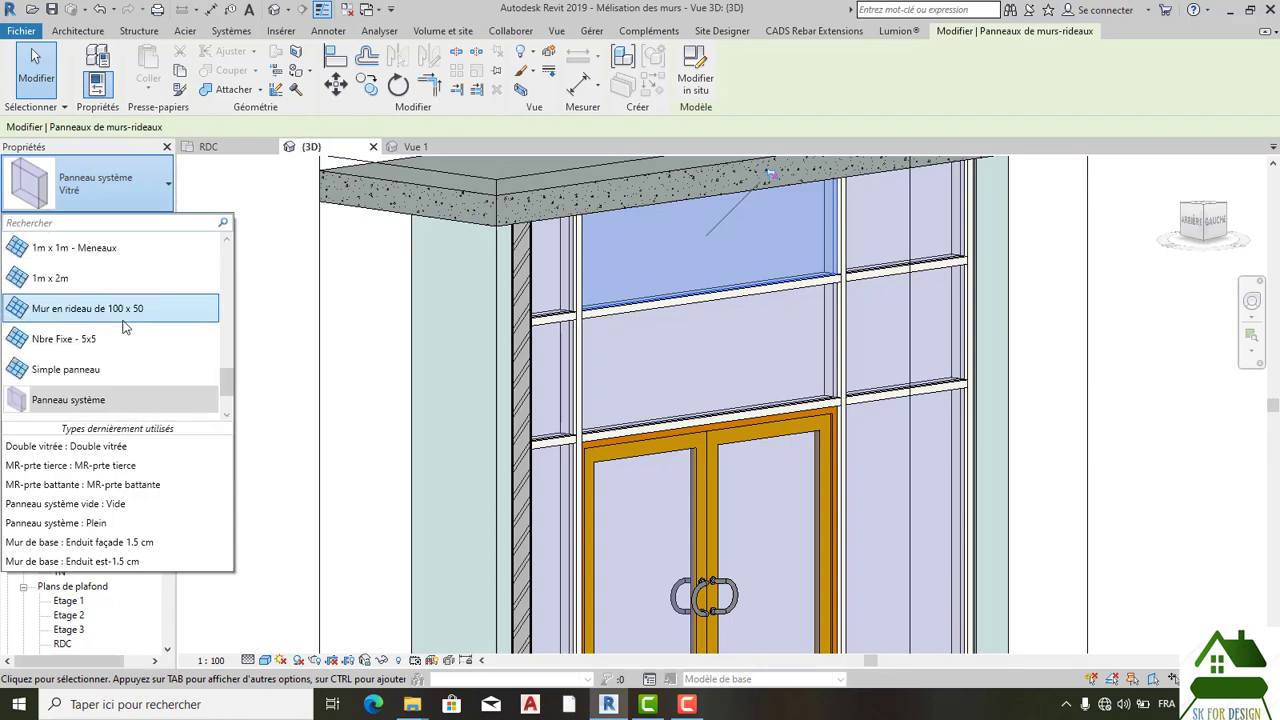
scroll(125, 327, "down", 3)
scroll(121, 326, "up", 2)
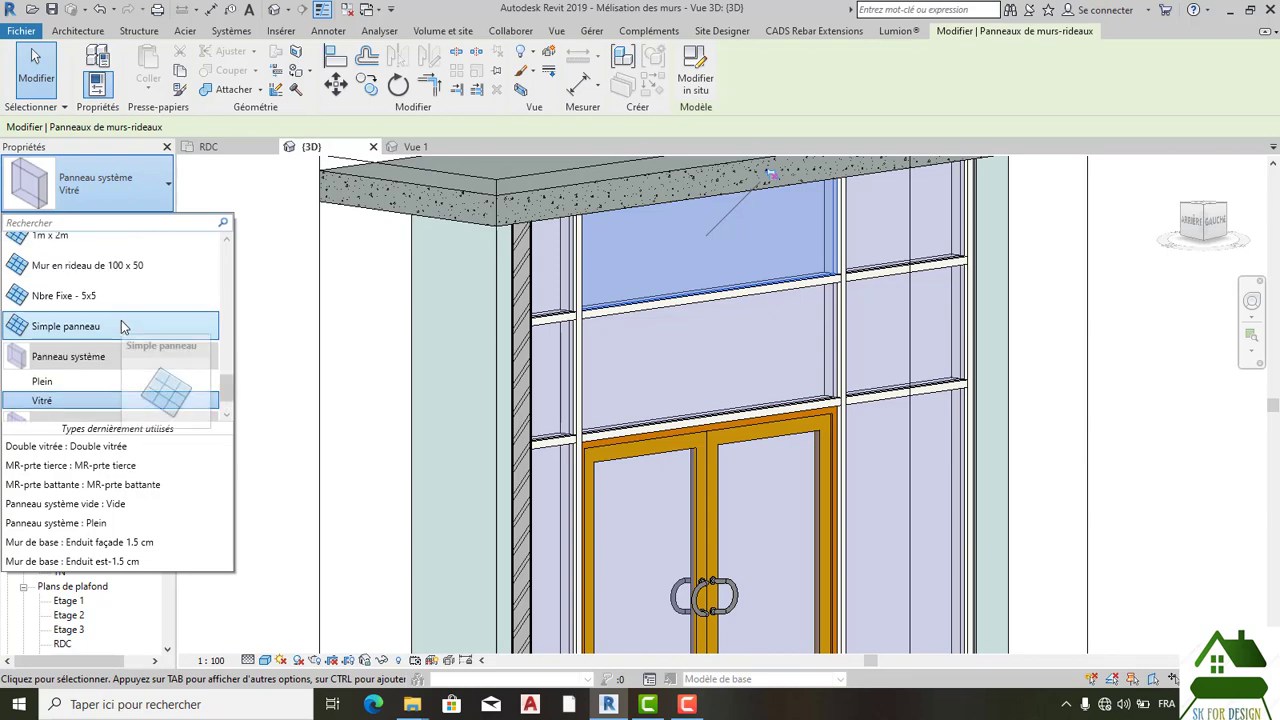
scroll(121, 326, "up", 7)
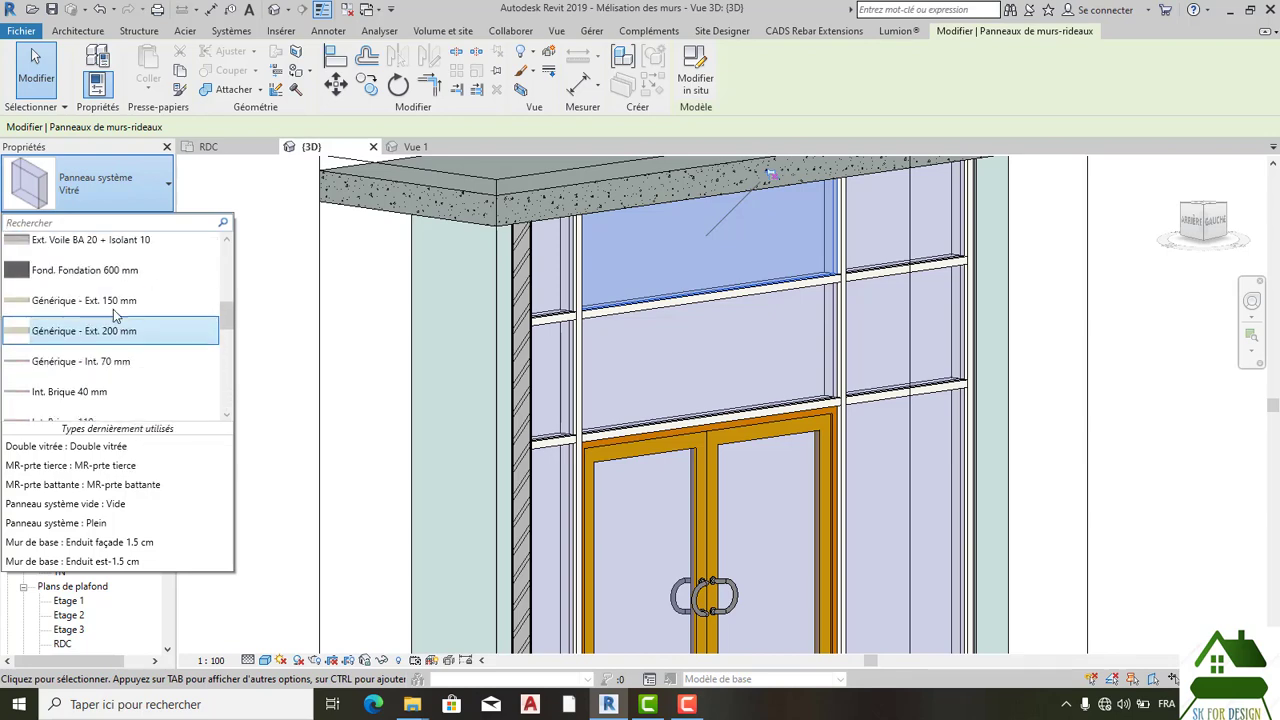
left_click(97, 57)
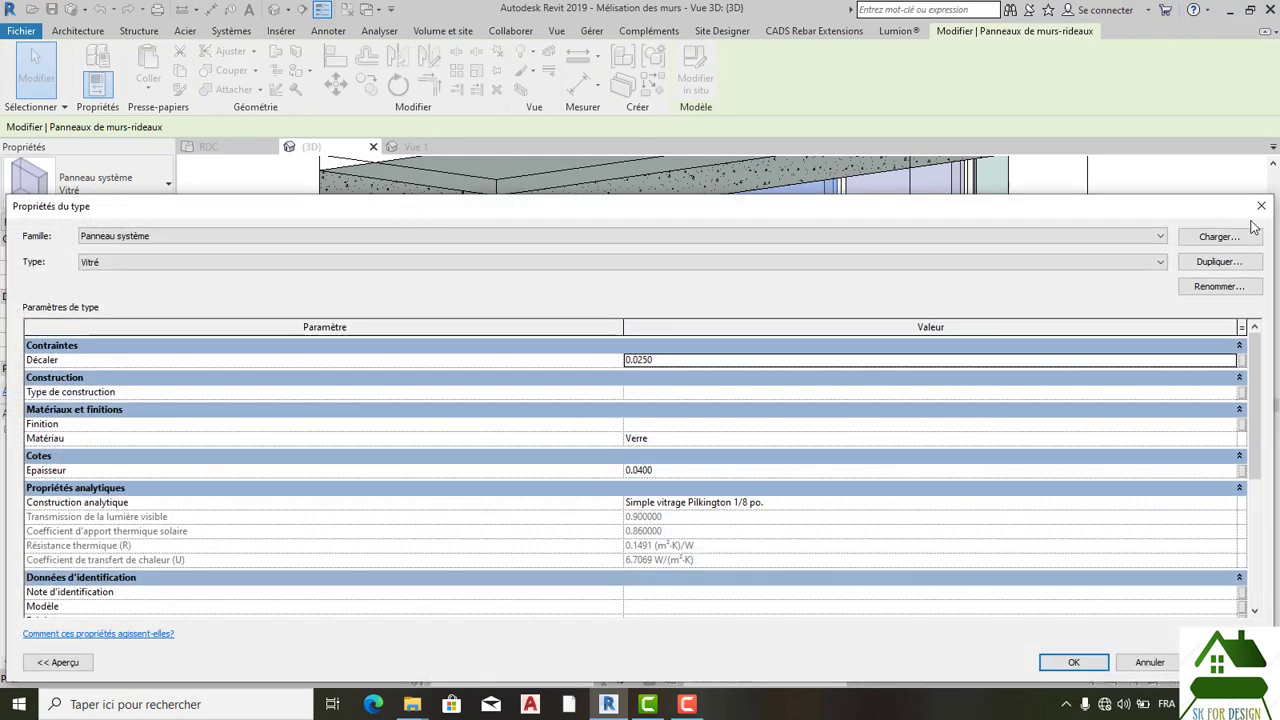
left_click(1261, 207)
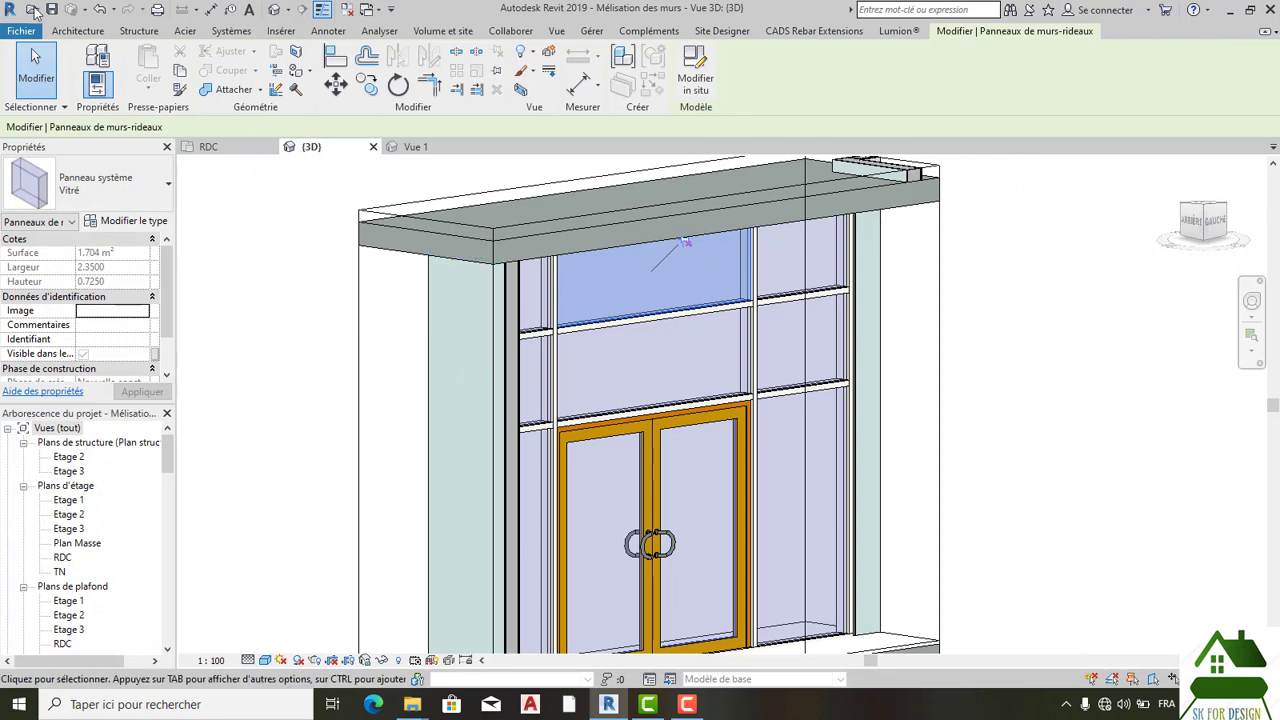
Step: Start opening a family file and browse the Revit libraries to the France > Portes > Murs-rideaux folder
left_click(19, 31)
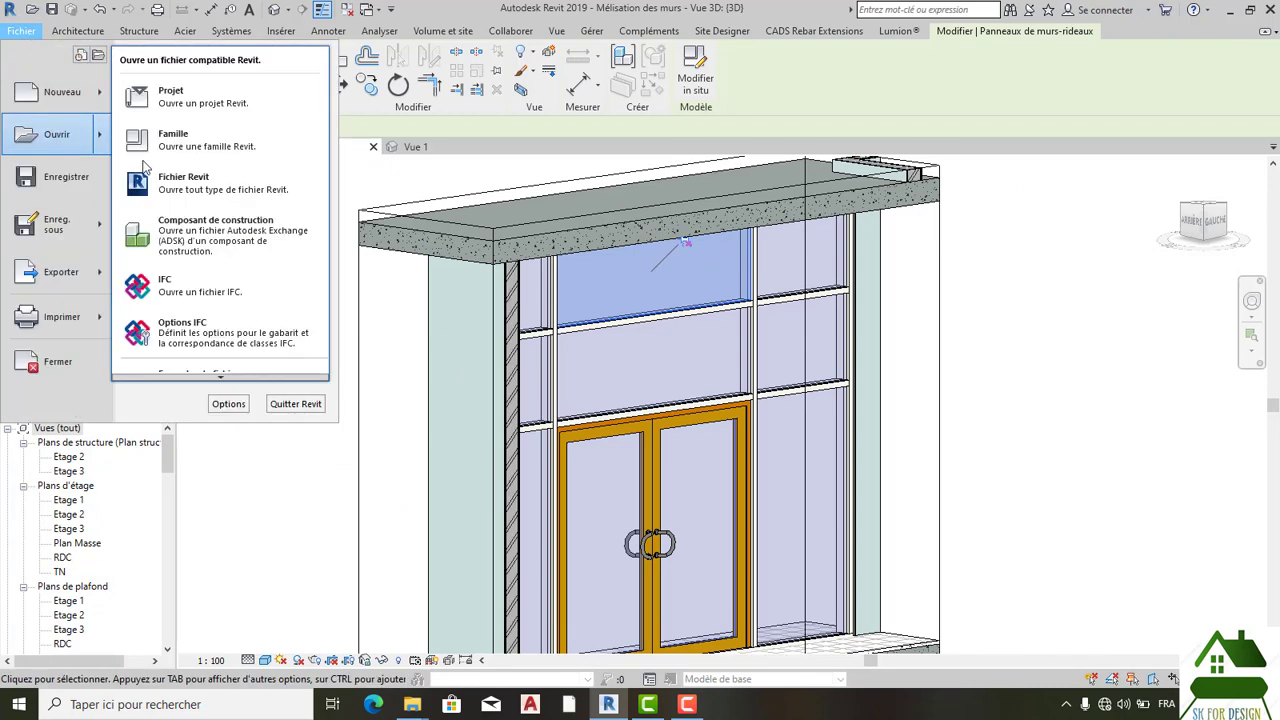
left_click(325, 191)
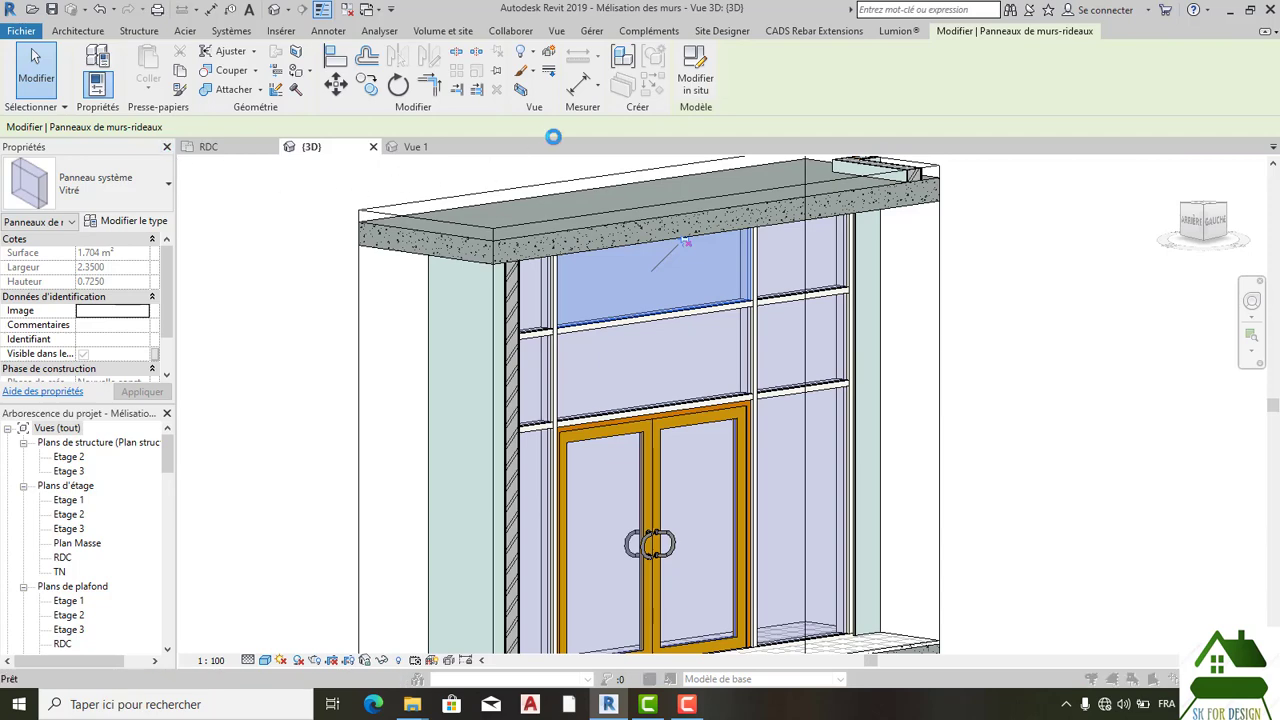
left_click(523, 178)
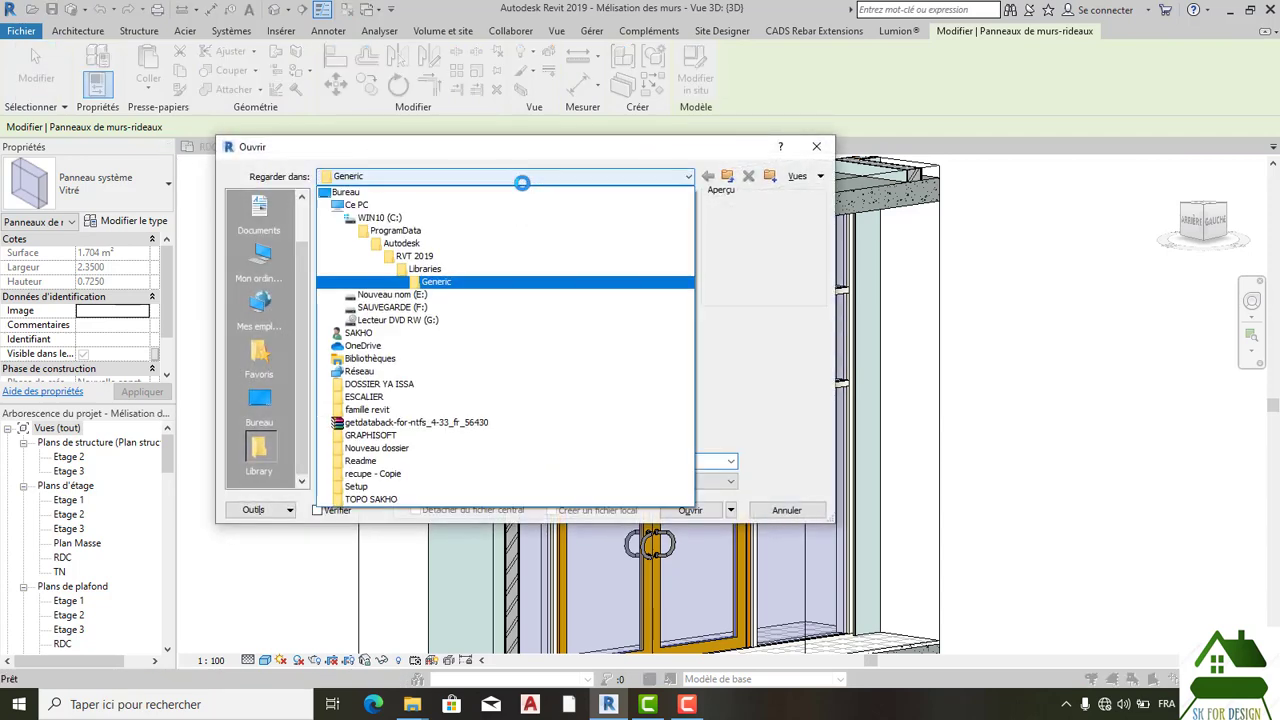
left_click(424, 270)
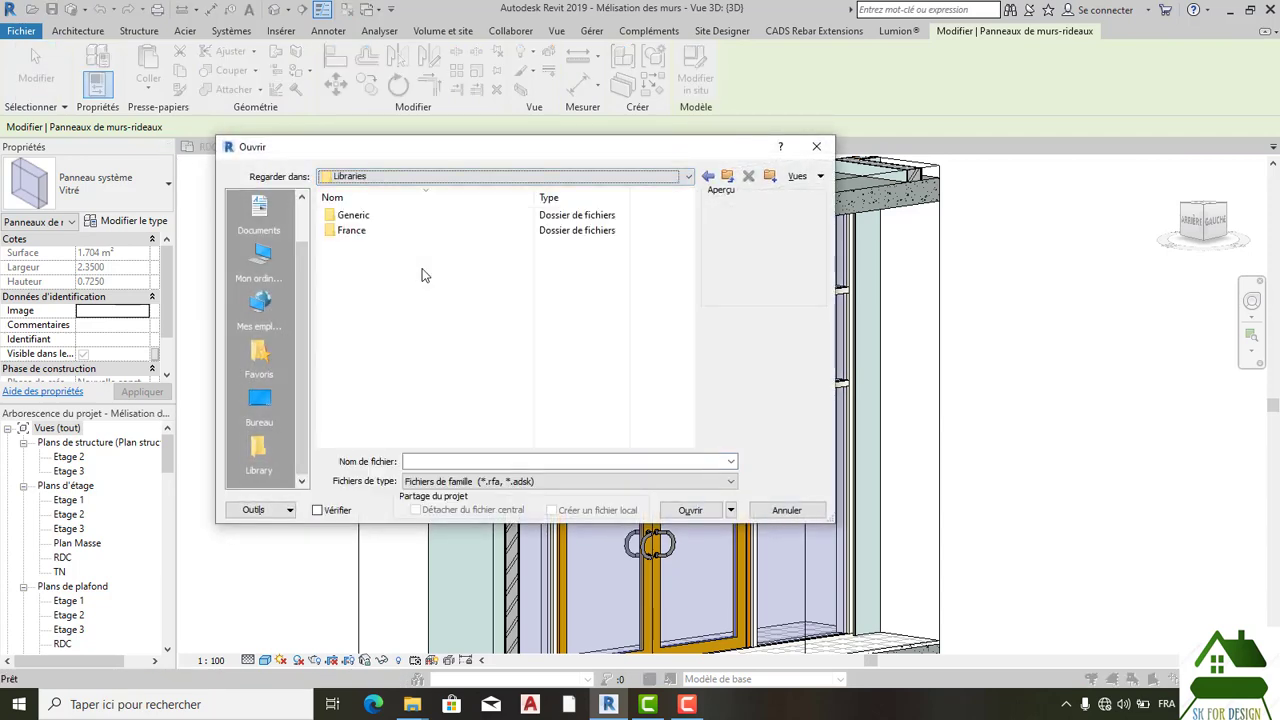
left_click(358, 230)
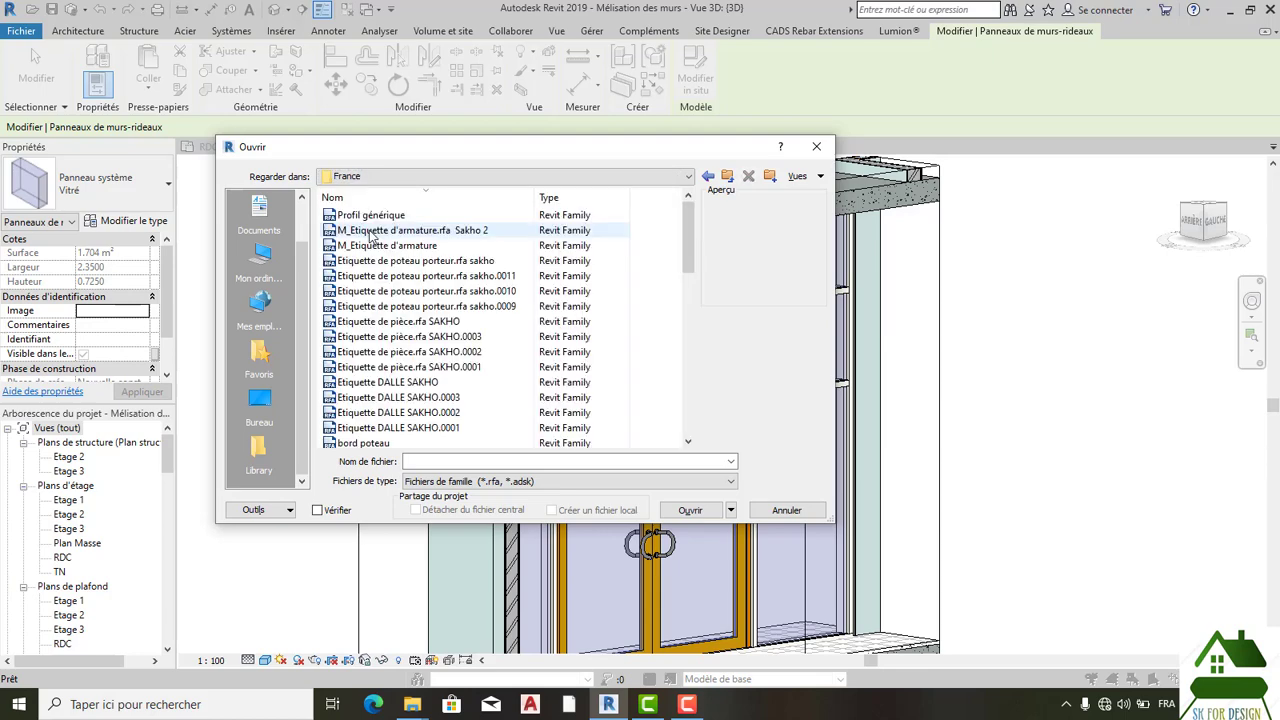
scroll(370, 235, "down", 6)
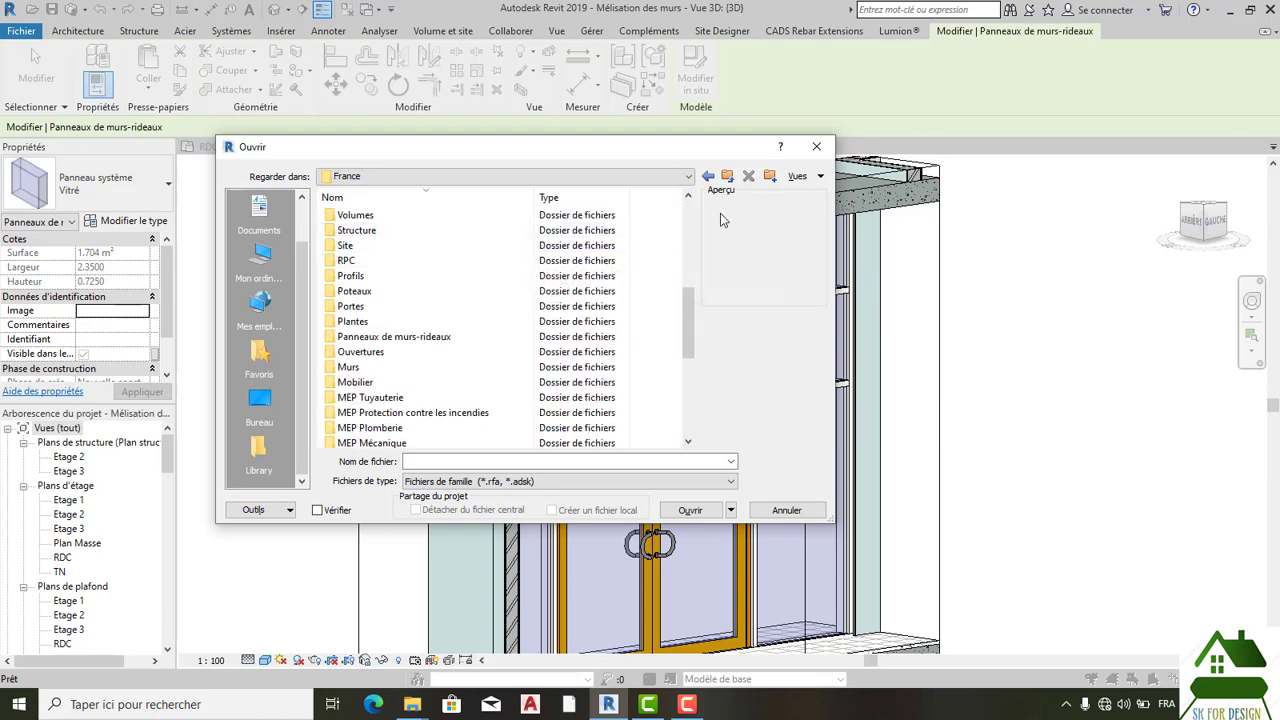
double_click(346, 306)
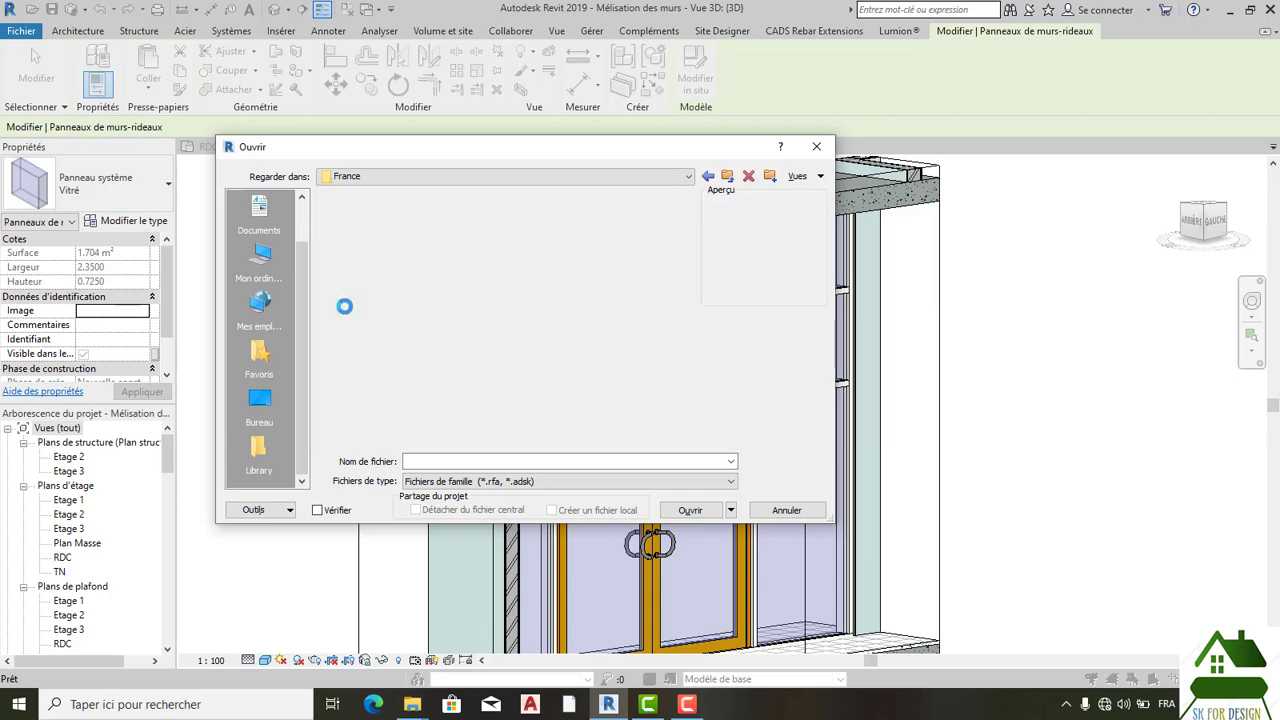
scroll(365, 340, "down", 1)
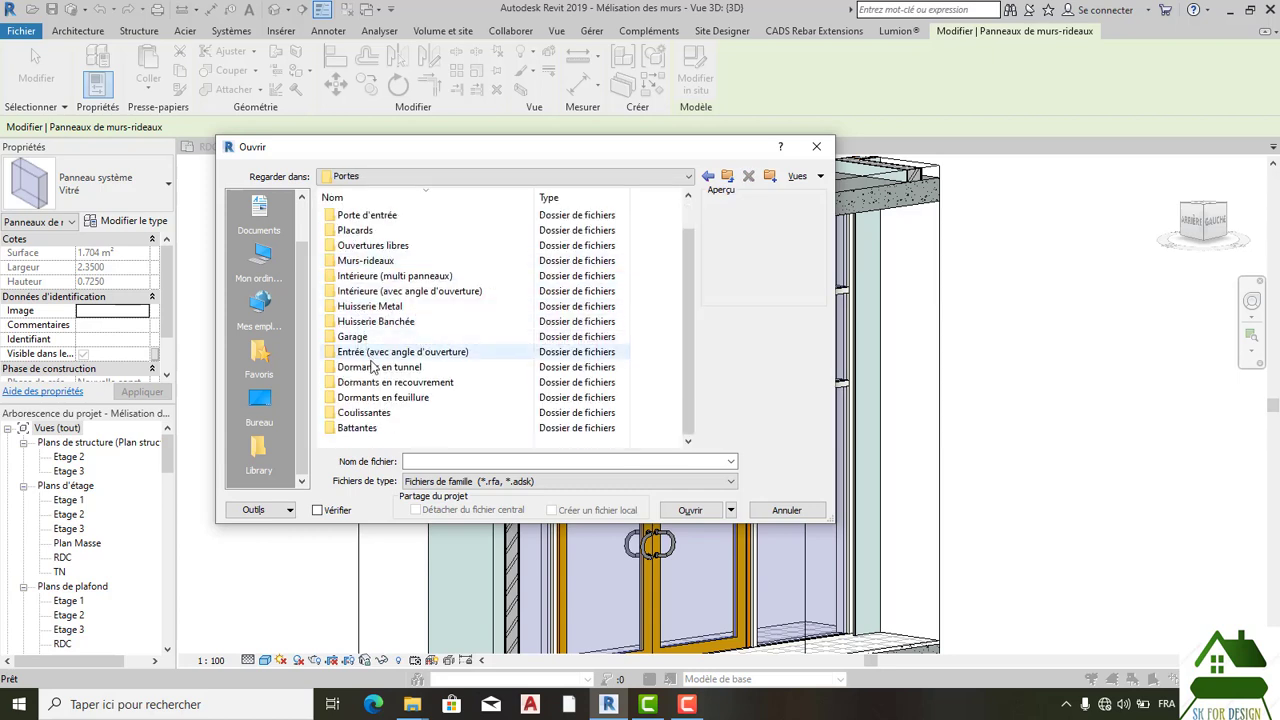
double_click(366, 261)
Step: Compare the previews of the curtain wall door families in the Murs-rideaux folder, including Tierce, Simple vitrée and Double vitrée
left_click(356, 231)
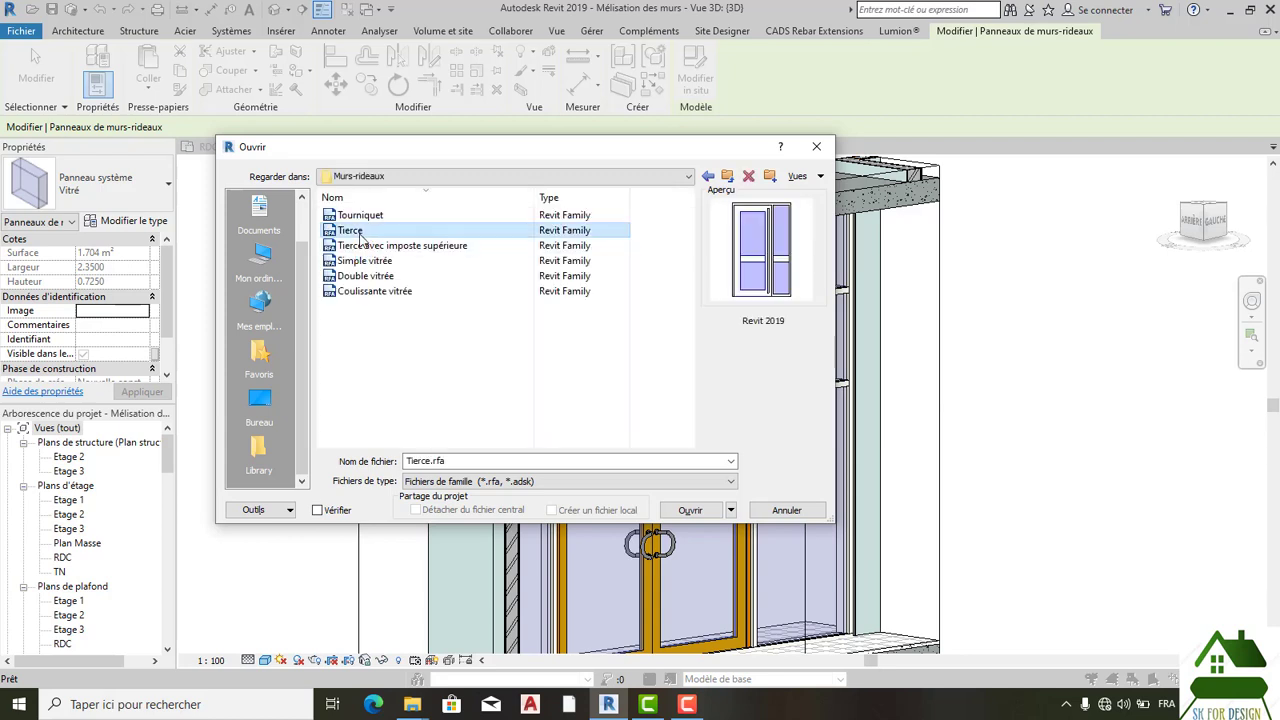
left_click(364, 246)
left_click(370, 261)
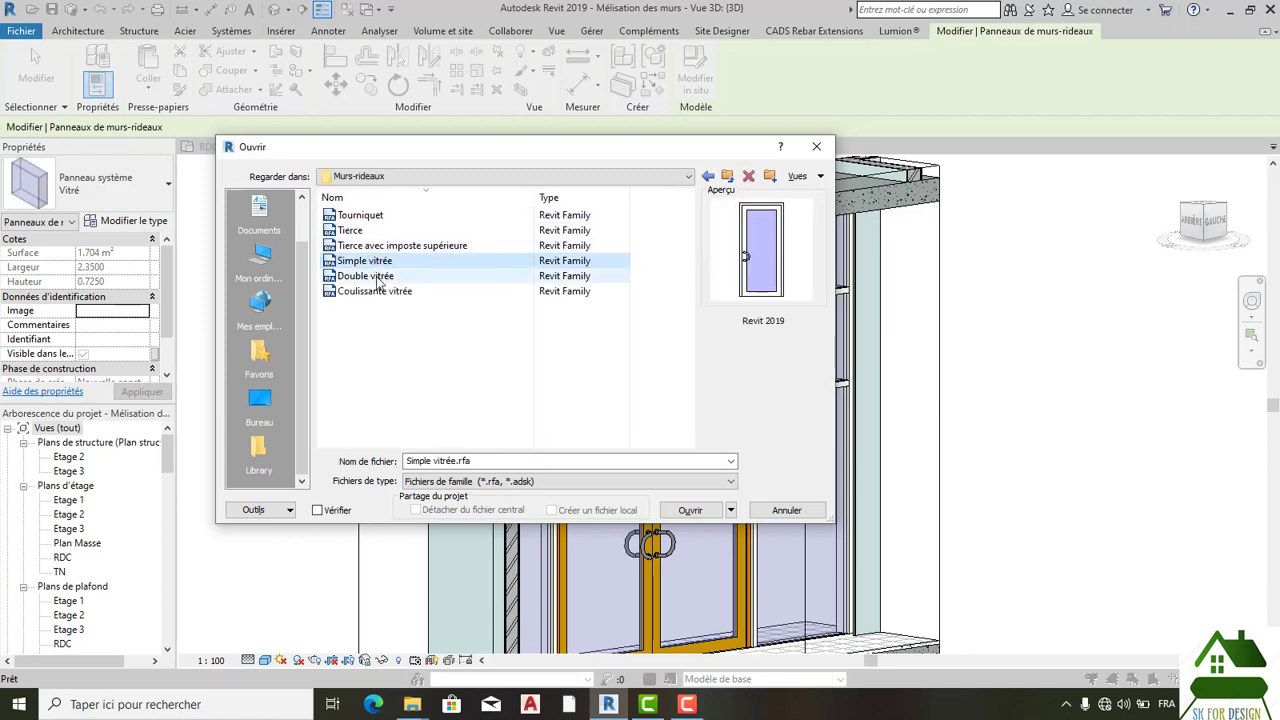
left_click(372, 277)
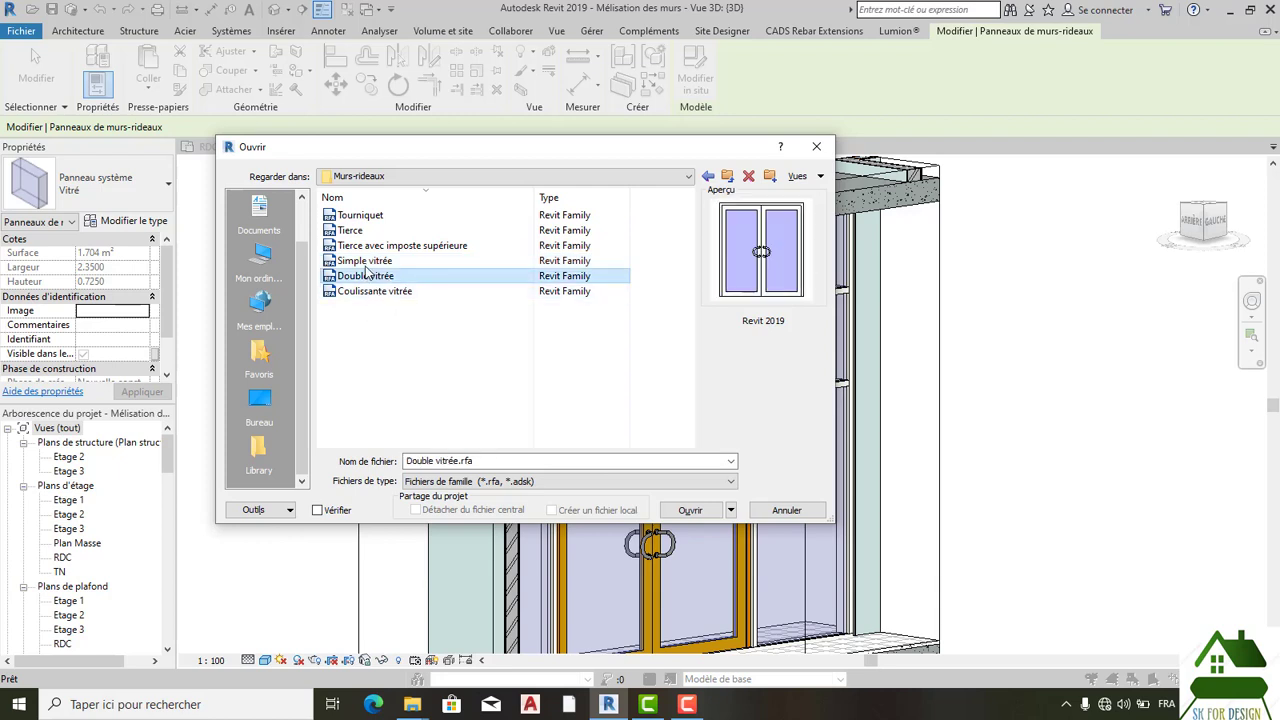
left_click(366, 261)
left_click(362, 246)
left_click(350, 231)
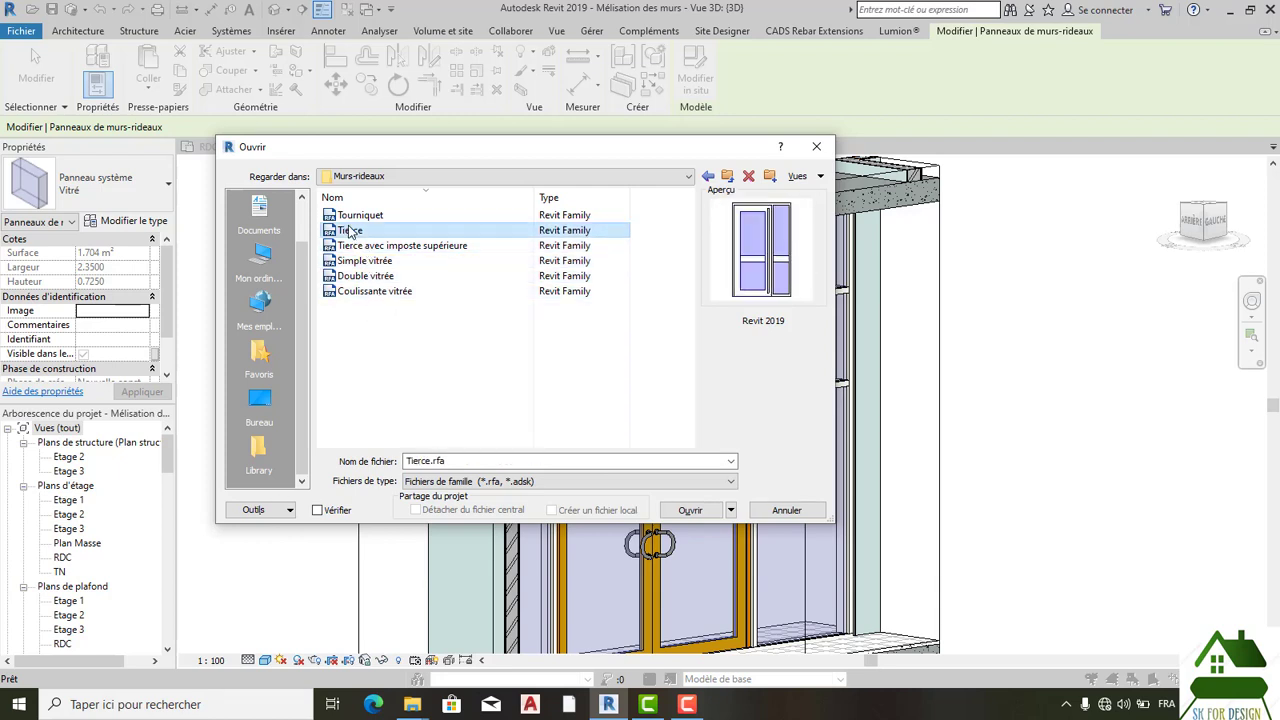
left_click(350, 216)
left_click(366, 246)
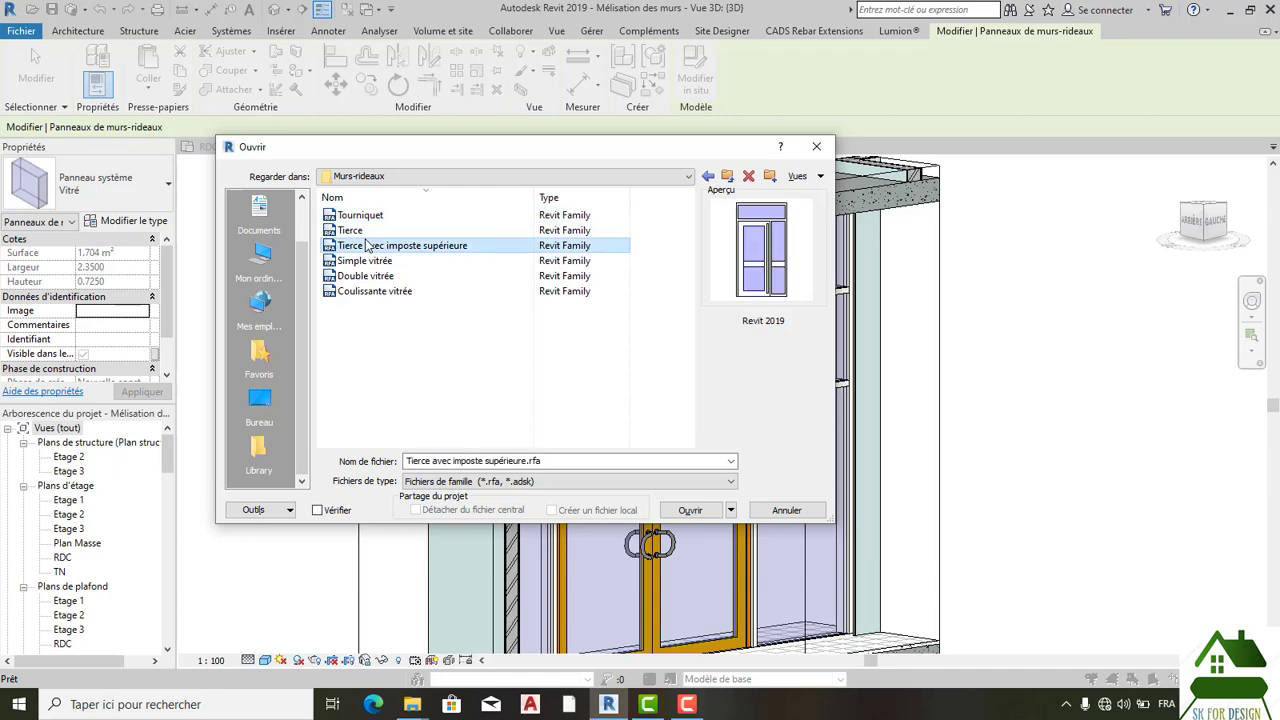
left_click(350, 231)
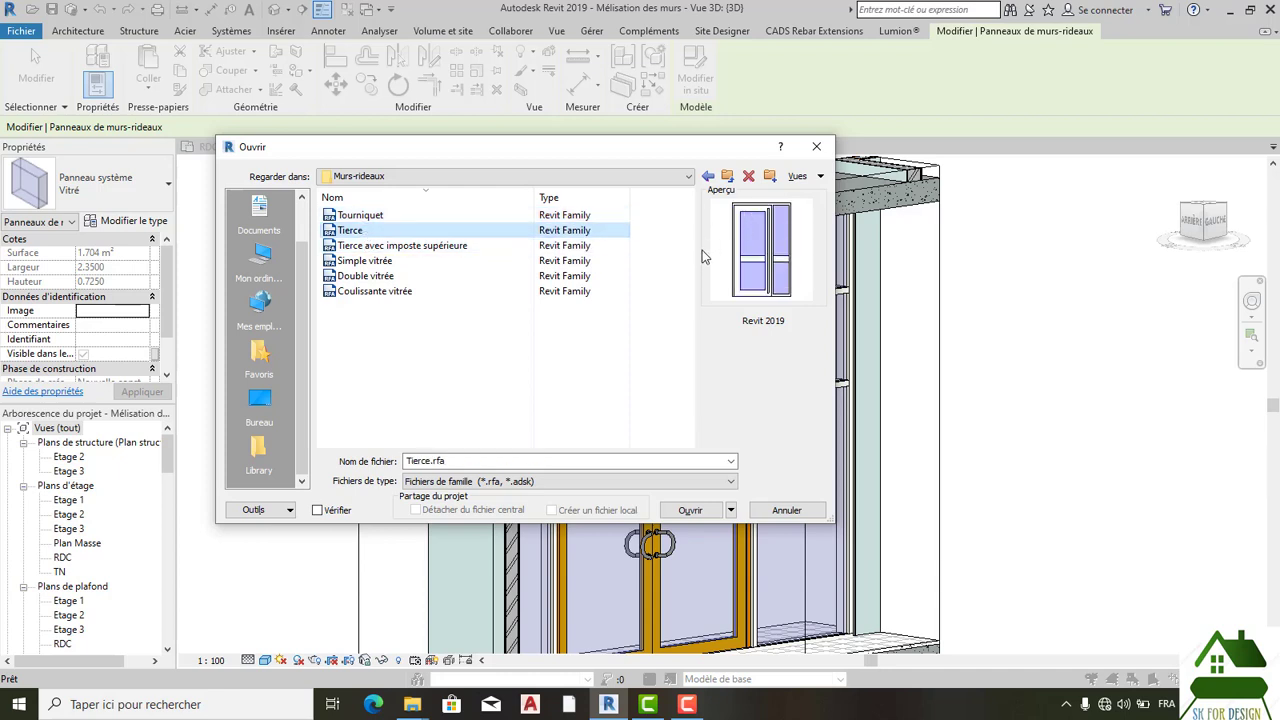
left_click(362, 247)
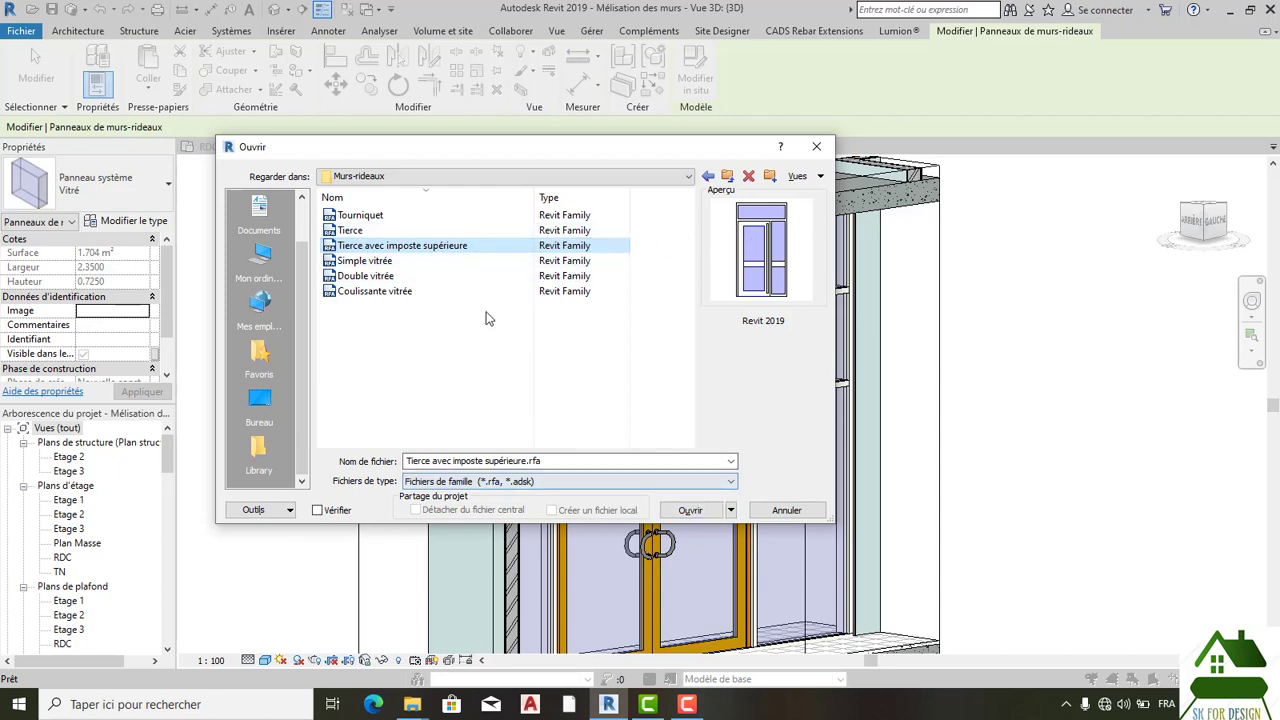
Step: Open the Tierce door family from the Murs-rideaux folder
left_click(356, 231)
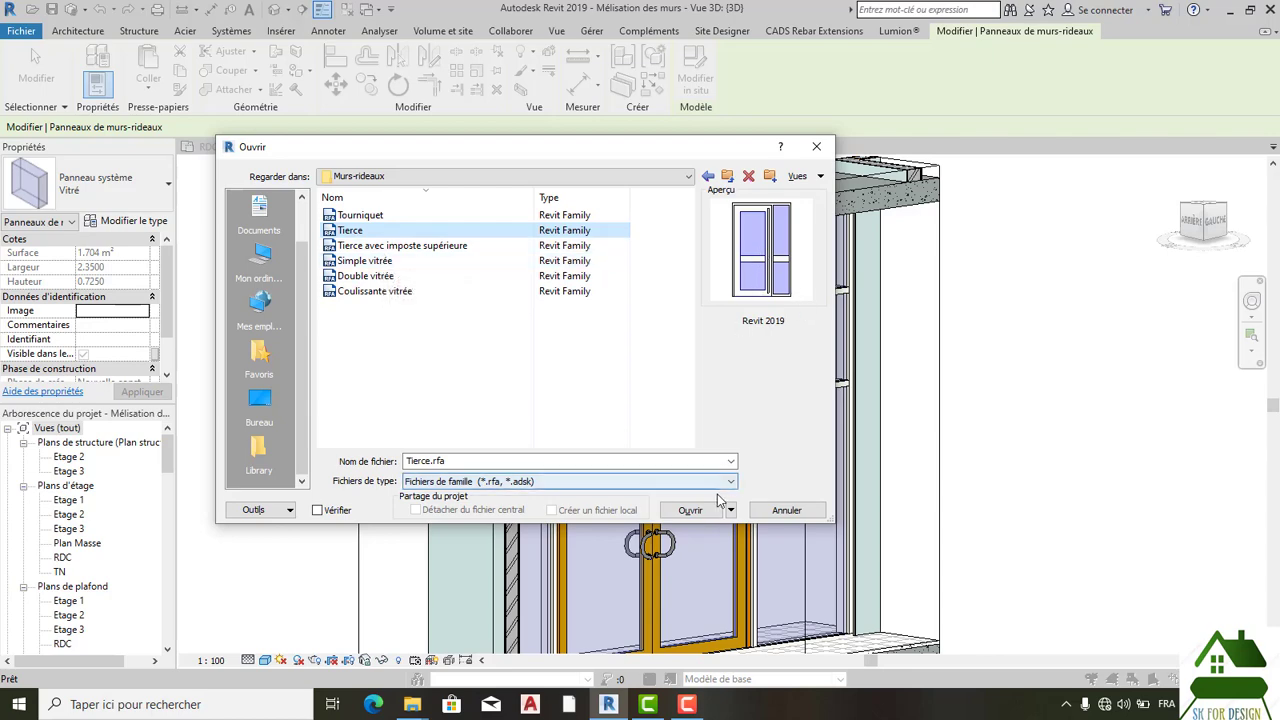
left_click(690, 510)
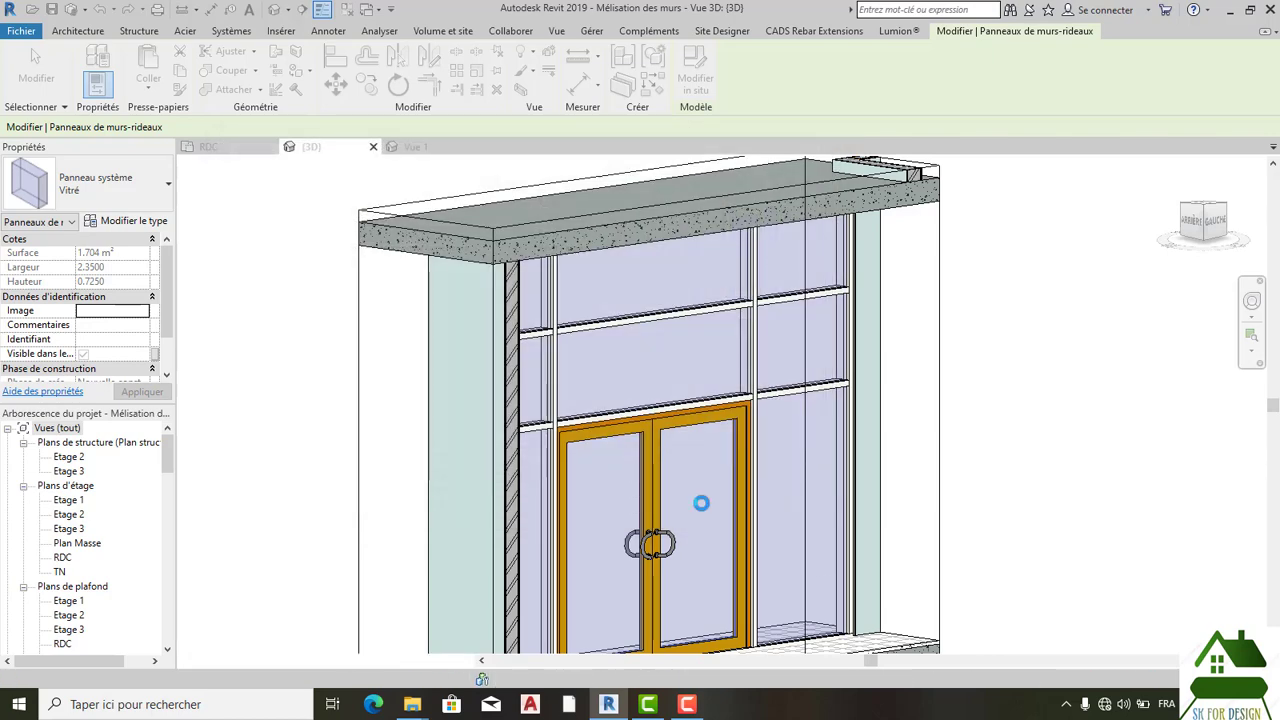
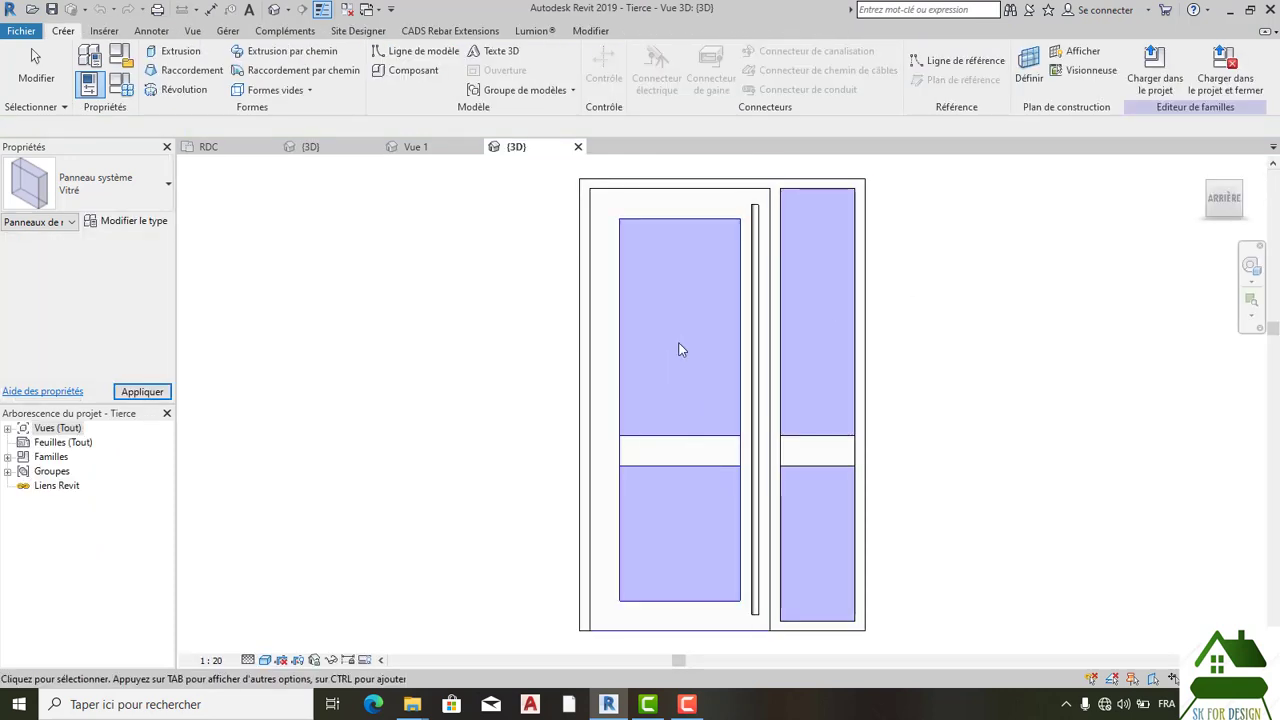
key("Escape")
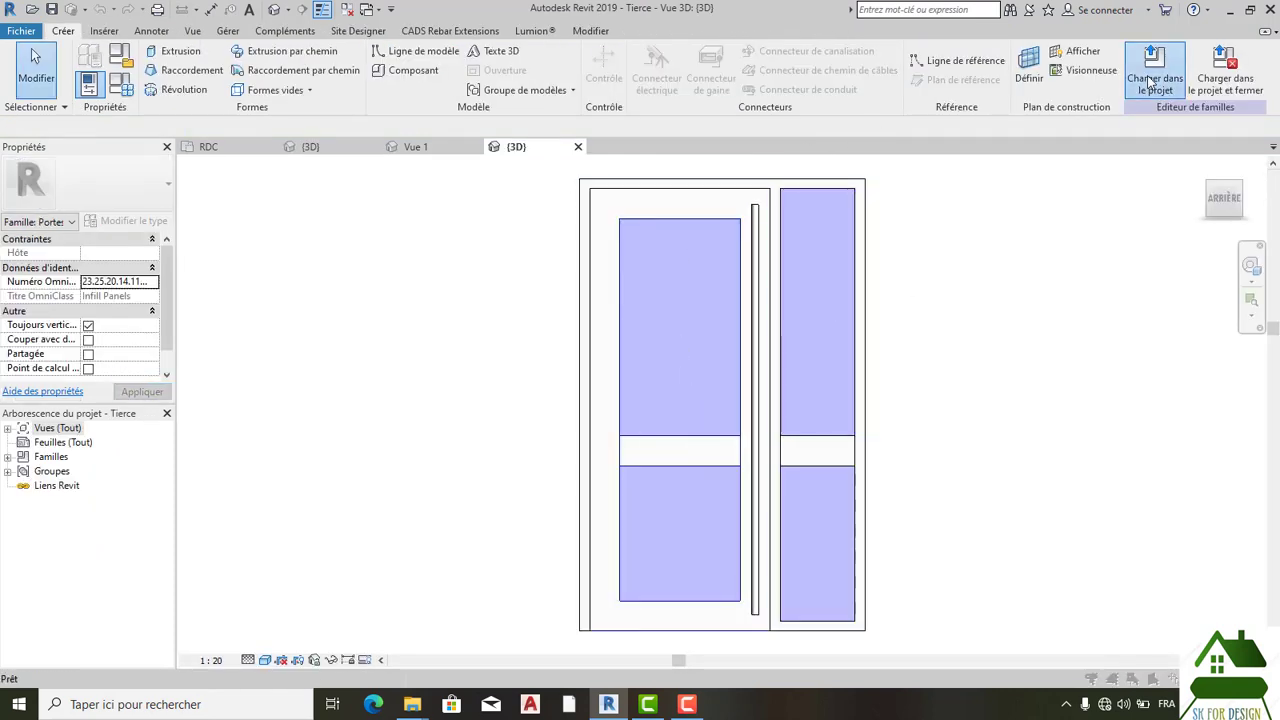
Step: Load the Tierce family into the Mélisation des murs project and return to the project's 3D view
left_click(1152, 78)
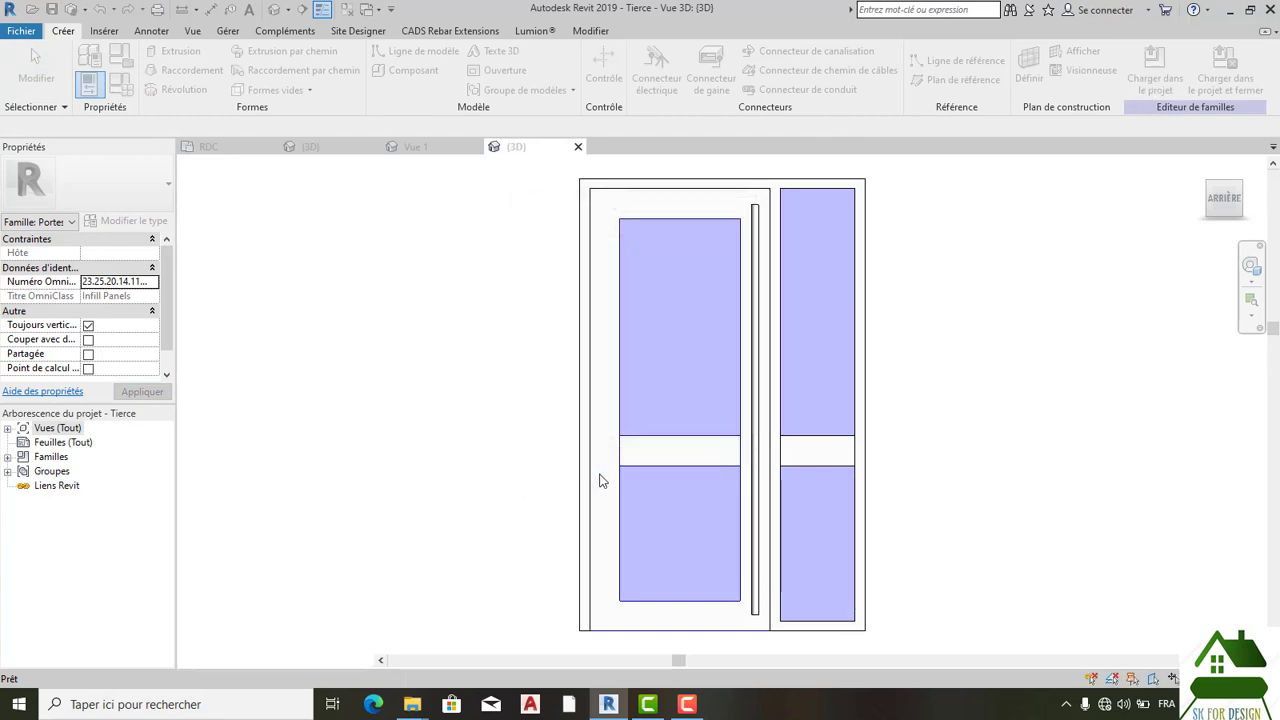
left_click(598, 471)
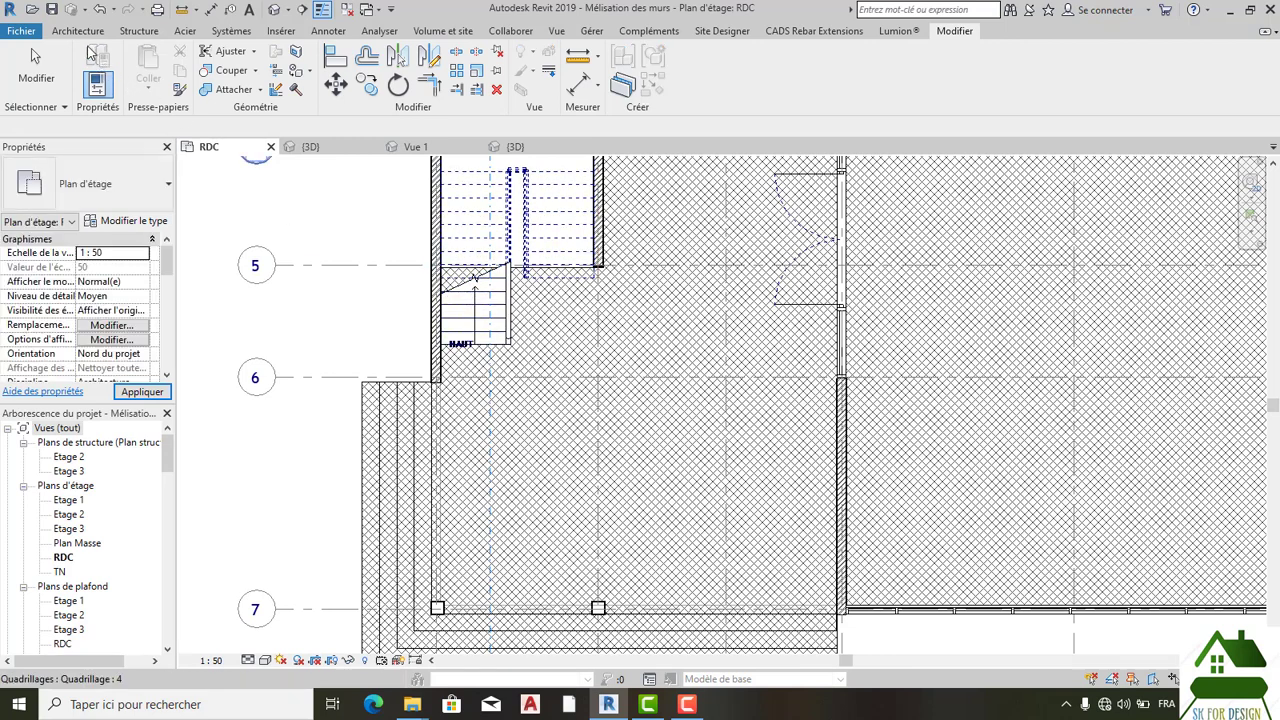
left_click(312, 147)
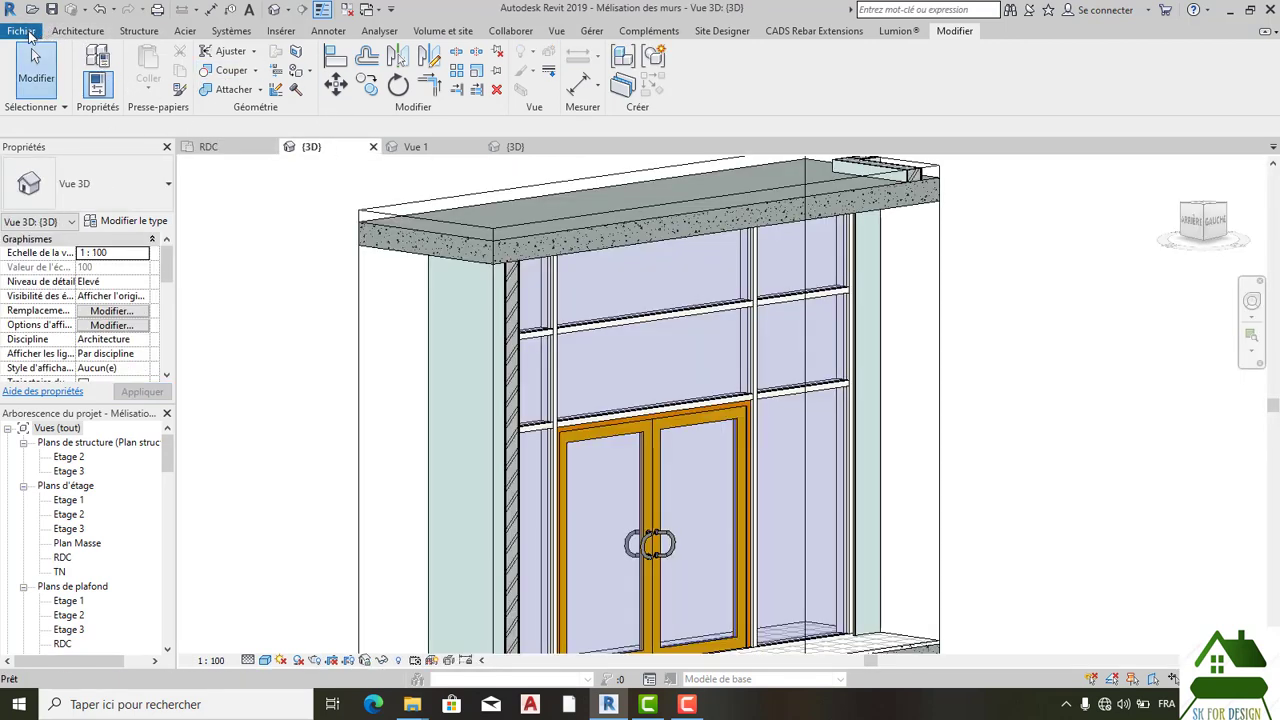
Step: Start opening another family file and browse the Revit libraries to the France folder
left_click(28, 34)
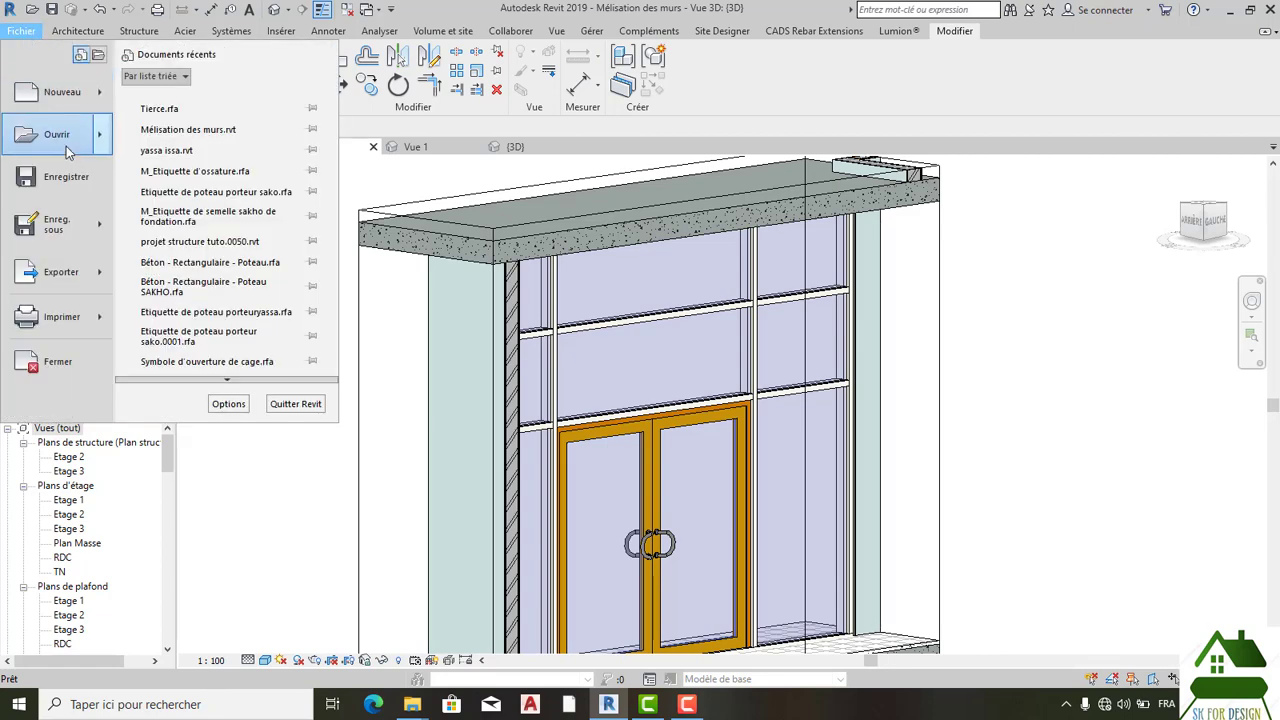
mouse_move(66, 146)
left_click(154, 133)
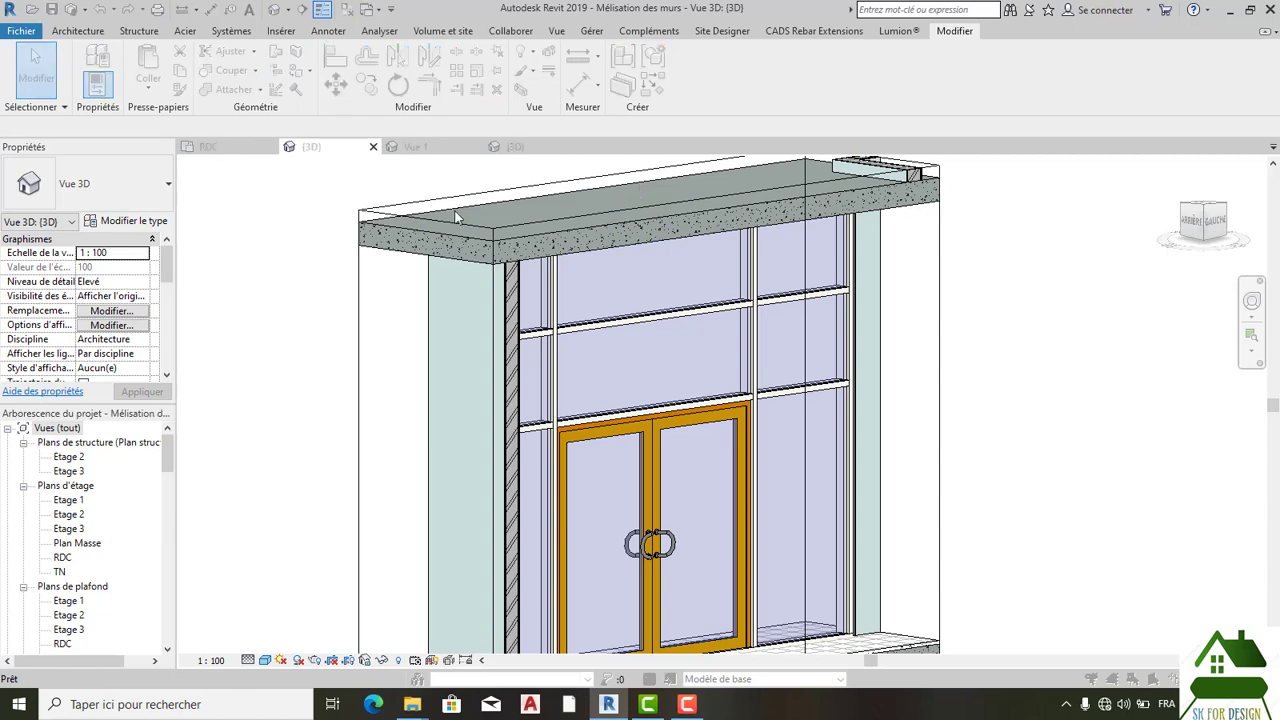
left_click(590, 176)
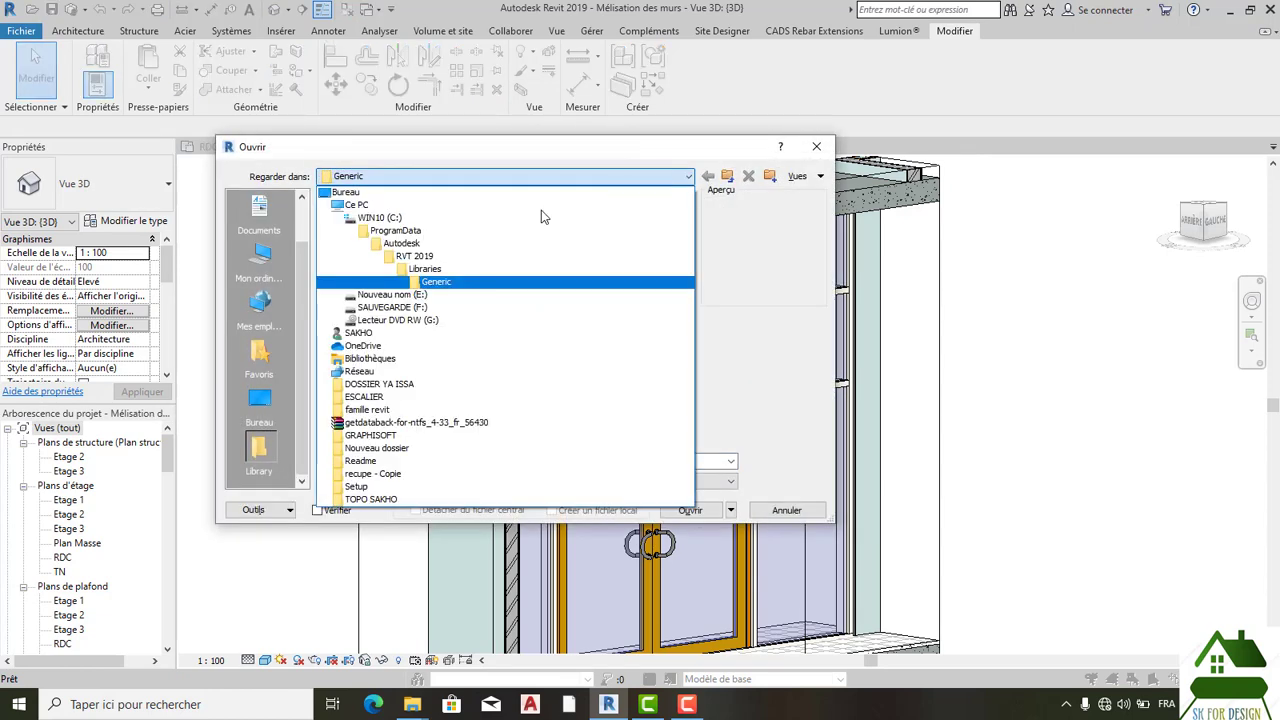
left_click(428, 272)
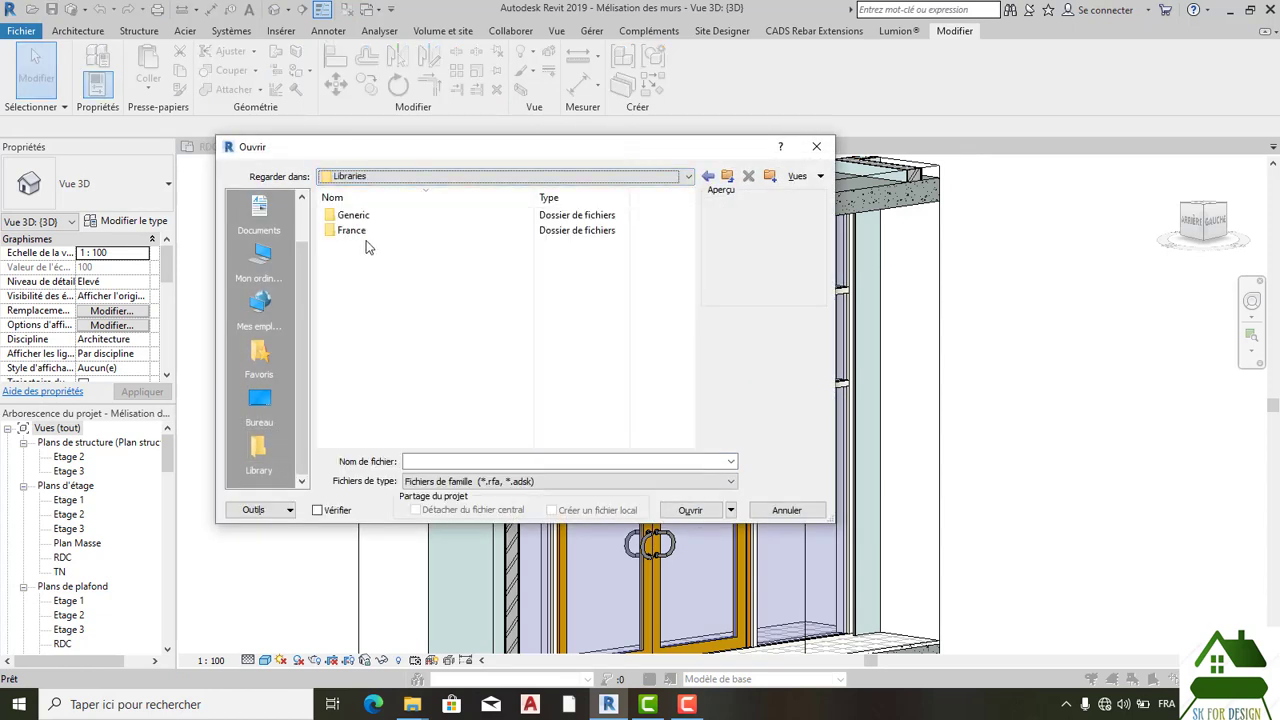
double_click(363, 235)
Step: Find the Fenêtres folder in the France library and open its Murs-rideaux subfolder
scroll(368, 290, "down", 8)
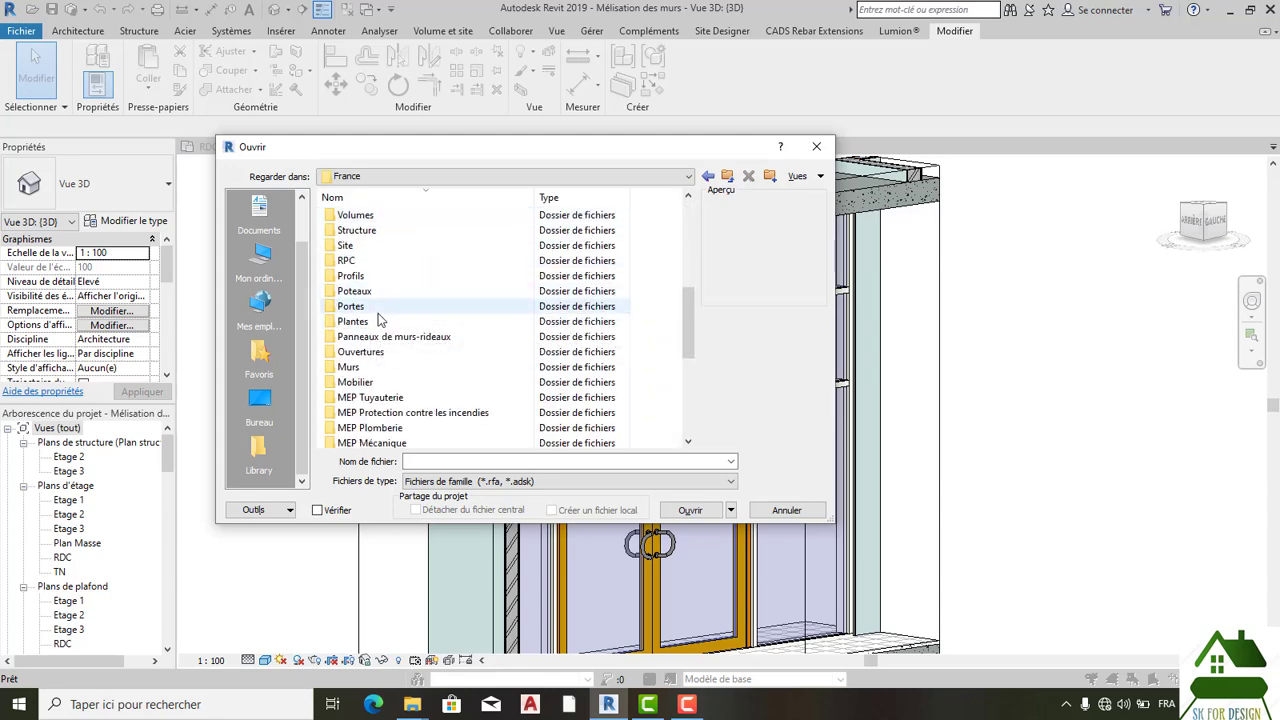
scroll(368, 367, "down", 1)
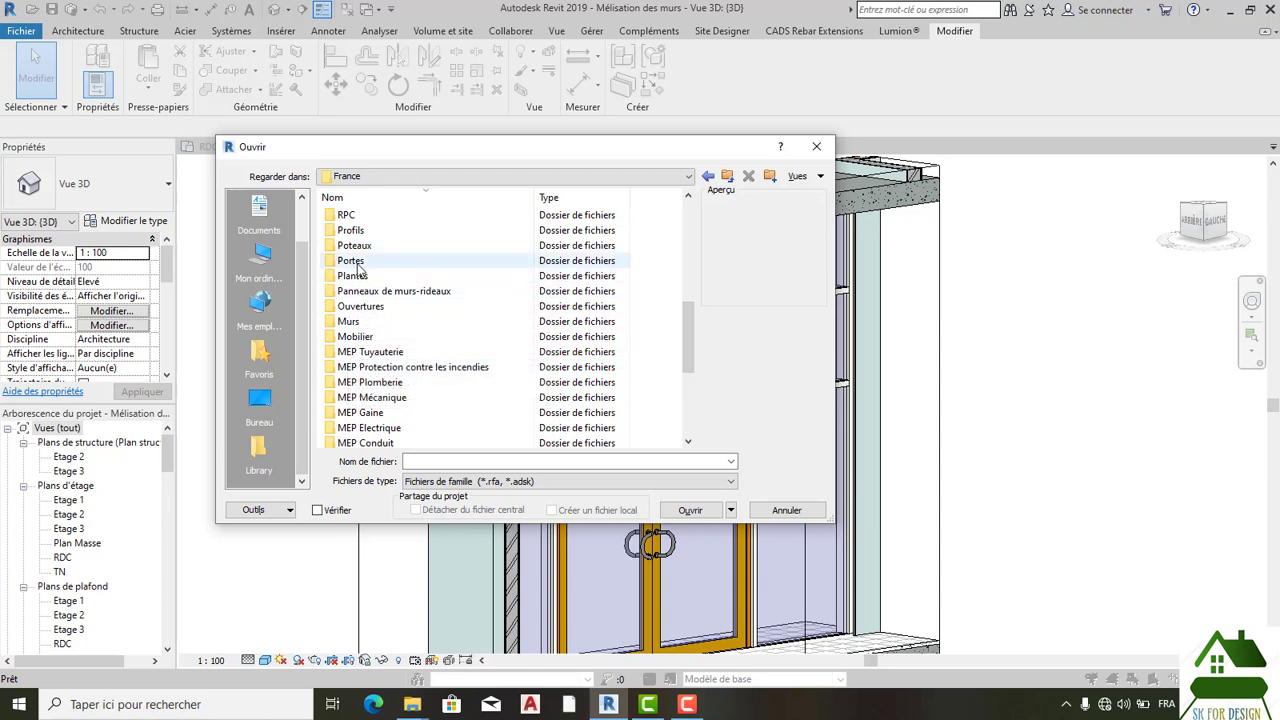
scroll(362, 310, "up", 2)
scroll(362, 300, "down", 1)
scroll(362, 296, "down", 1)
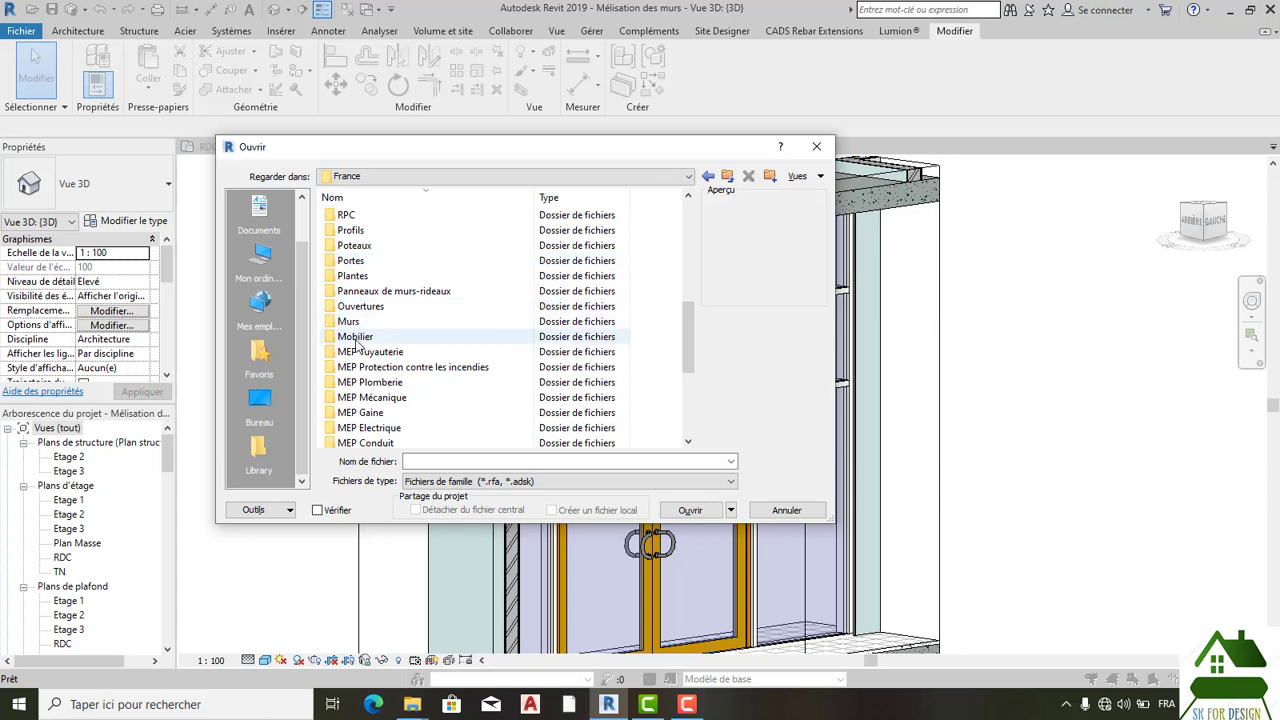
scroll(366, 340, "down", 2)
left_click(366, 415)
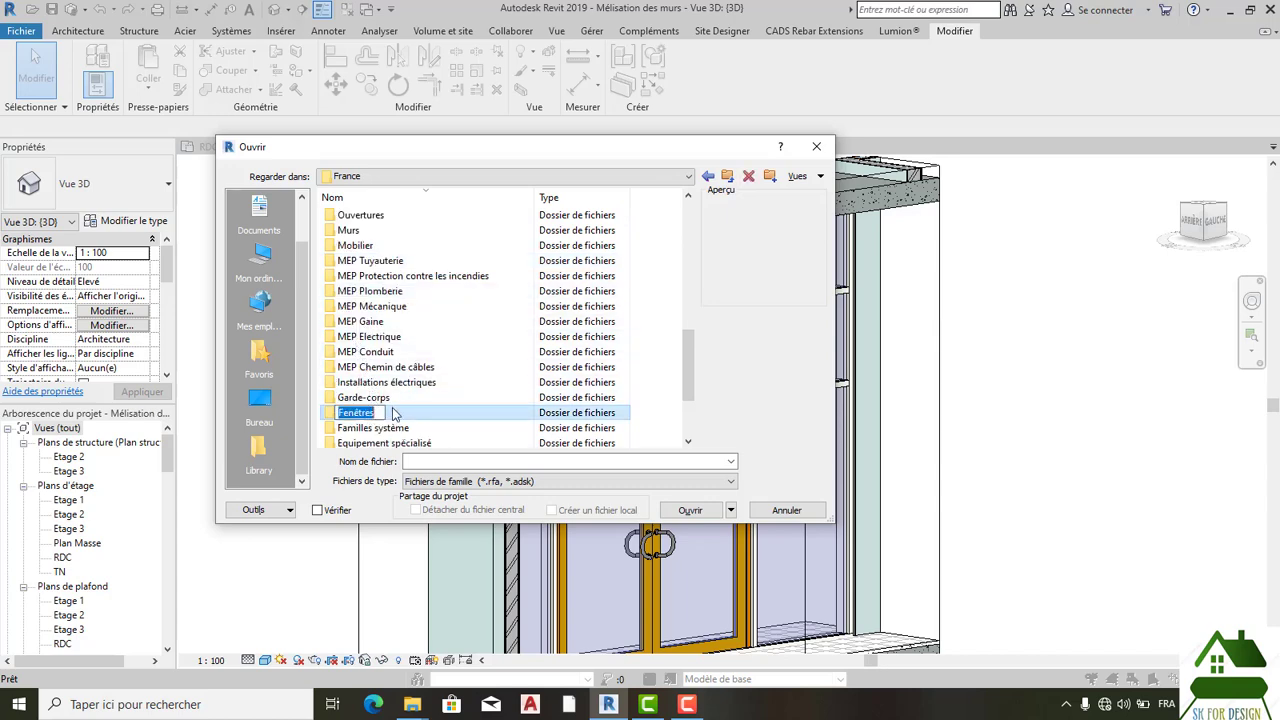
double_click(396, 413)
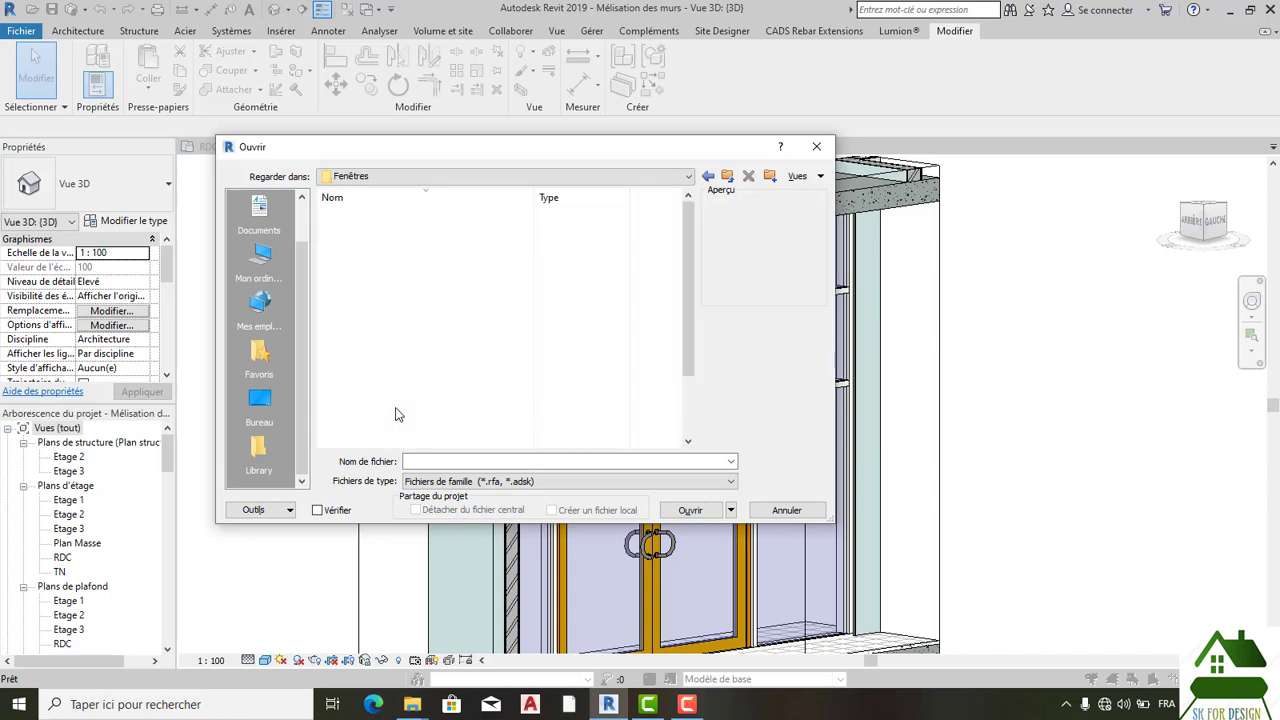
scroll(370, 320, "down", 2)
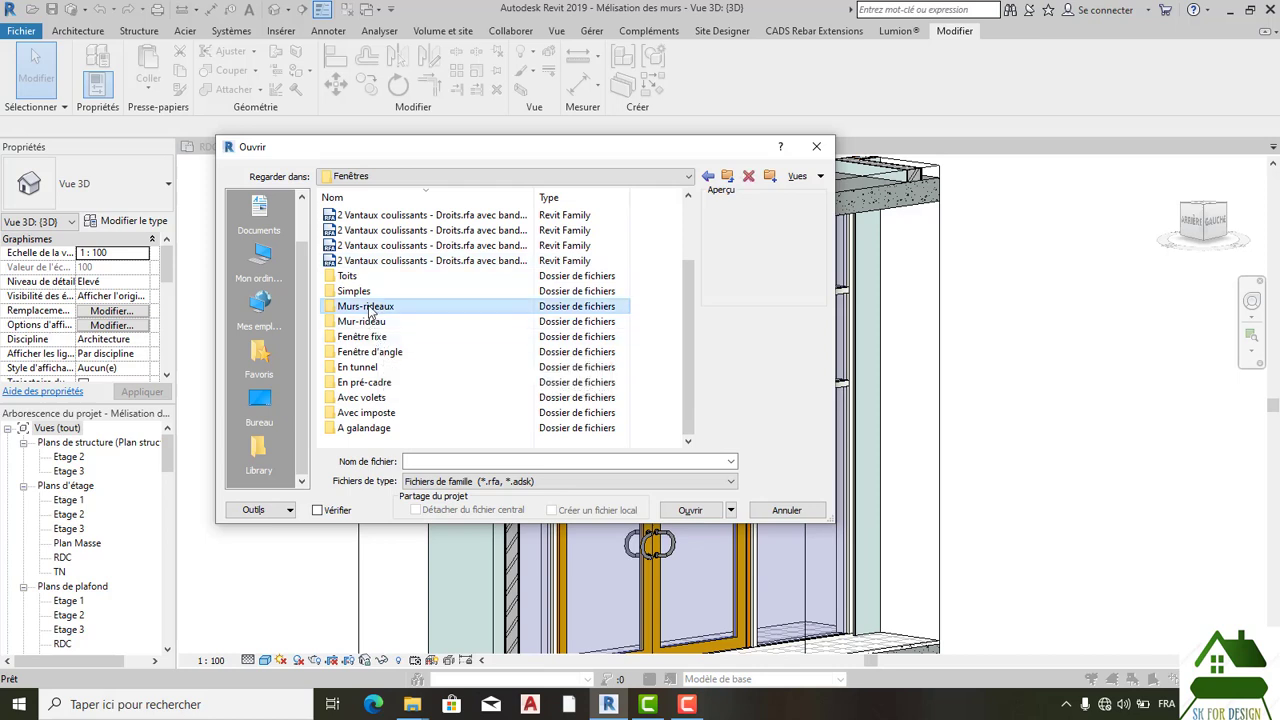
double_click(366, 306)
Step: Compare the previews of the window families MR 2 Vantaux Coulissants and MR 1 Vantail Droit
left_click(362, 230)
left_click(362, 217)
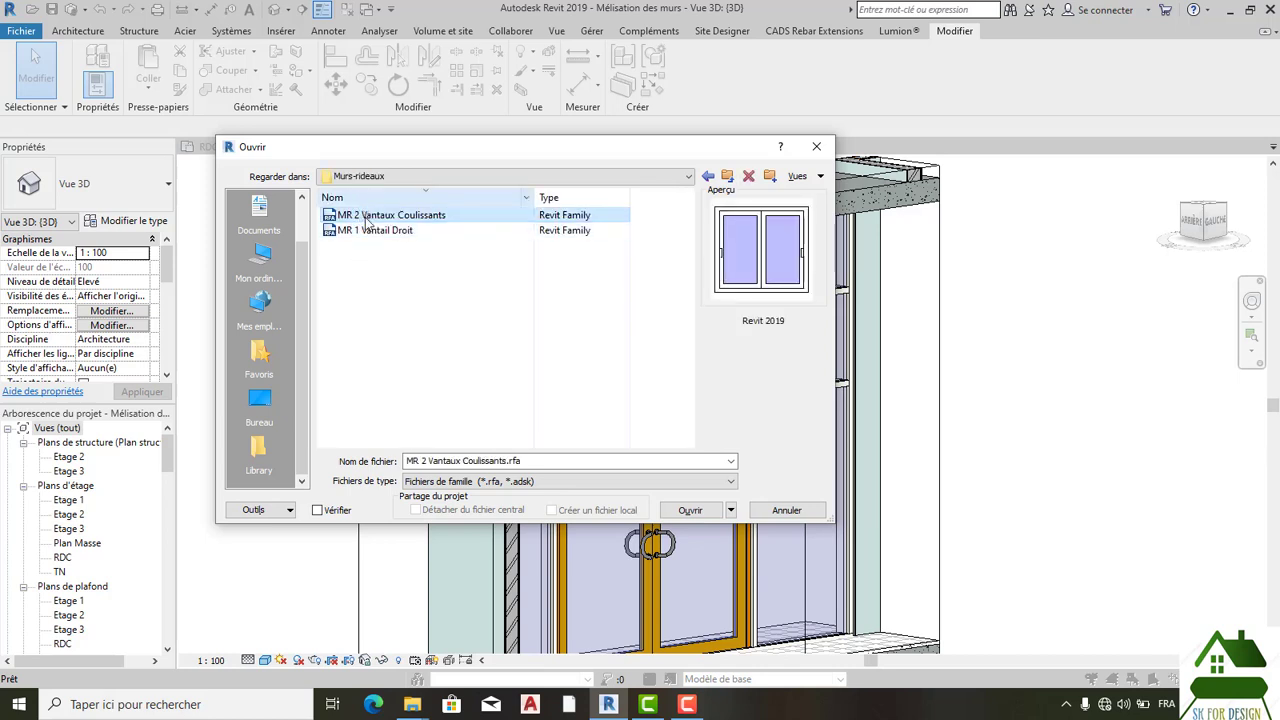
left_click(373, 231)
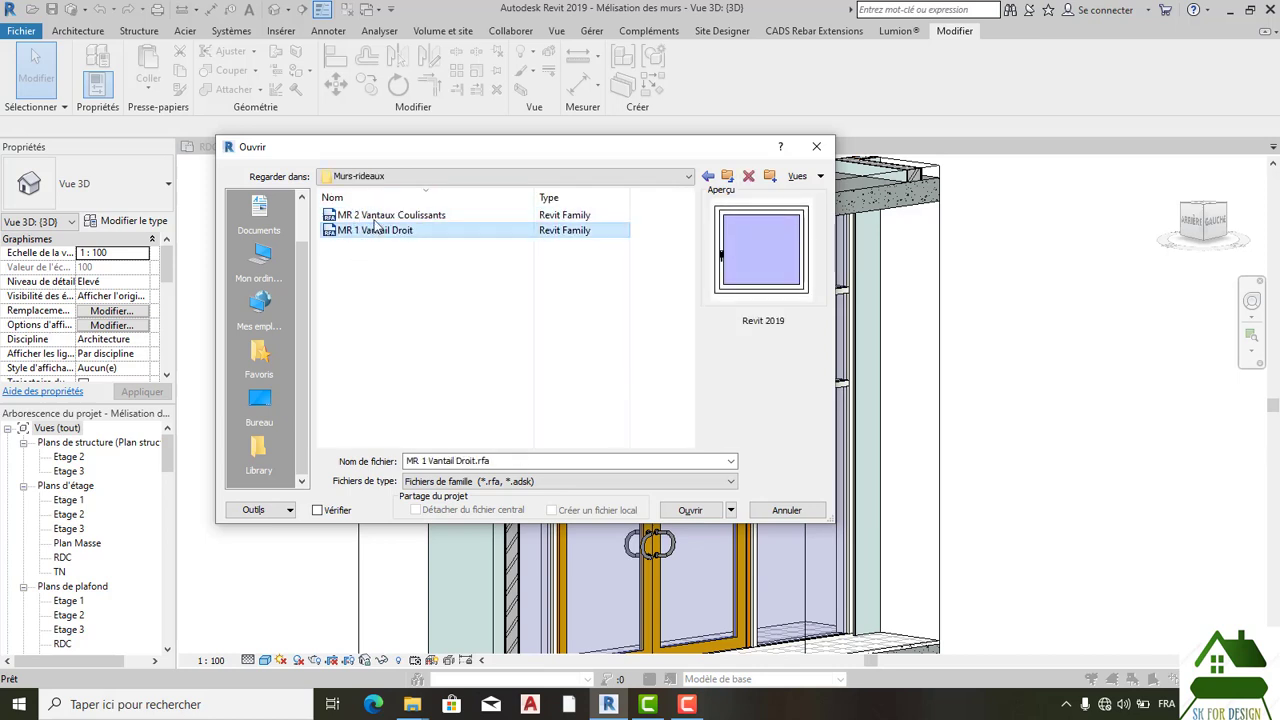
left_click(373, 216)
left_click(373, 231)
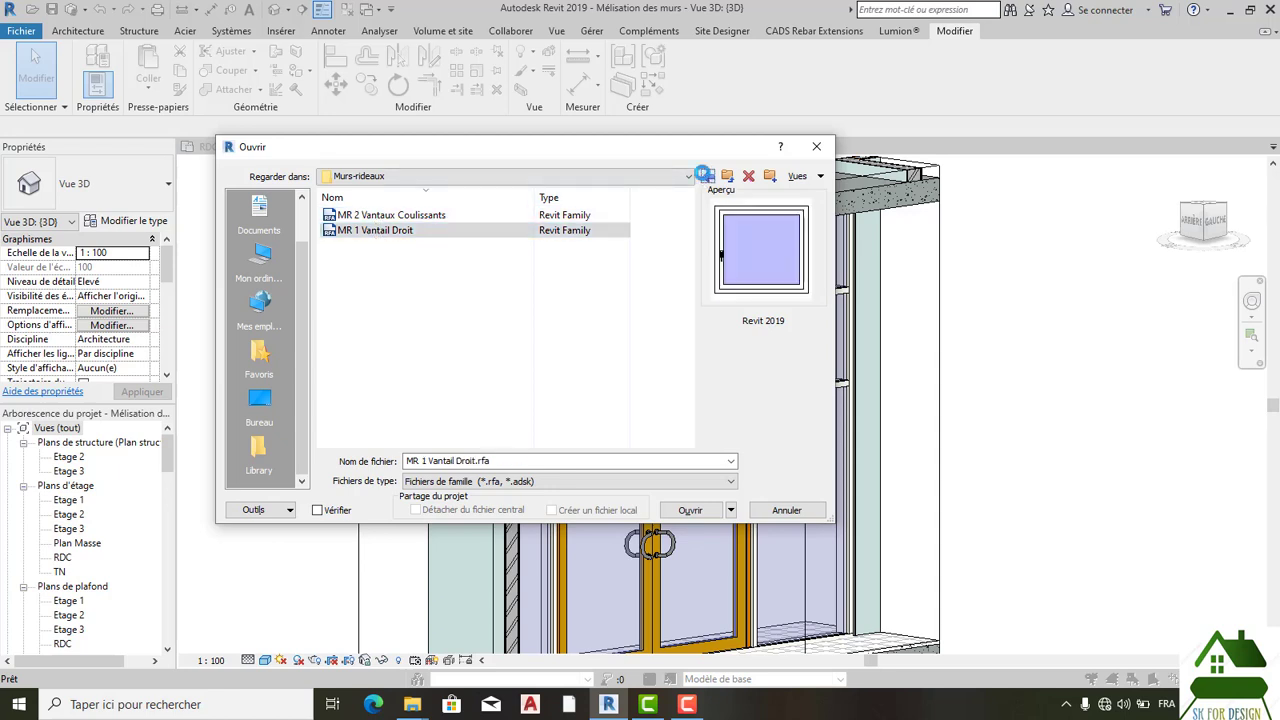
left_click(707, 176)
double_click(366, 383)
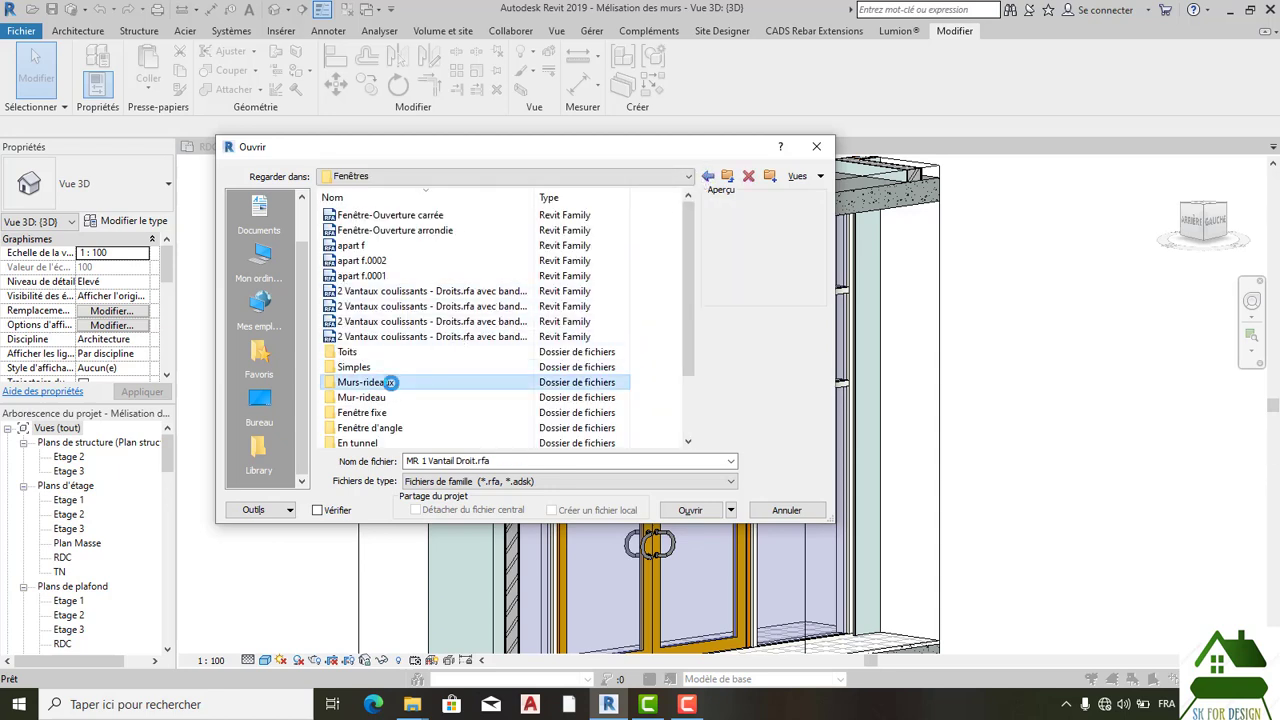
left_click(381, 231)
left_click(390, 216)
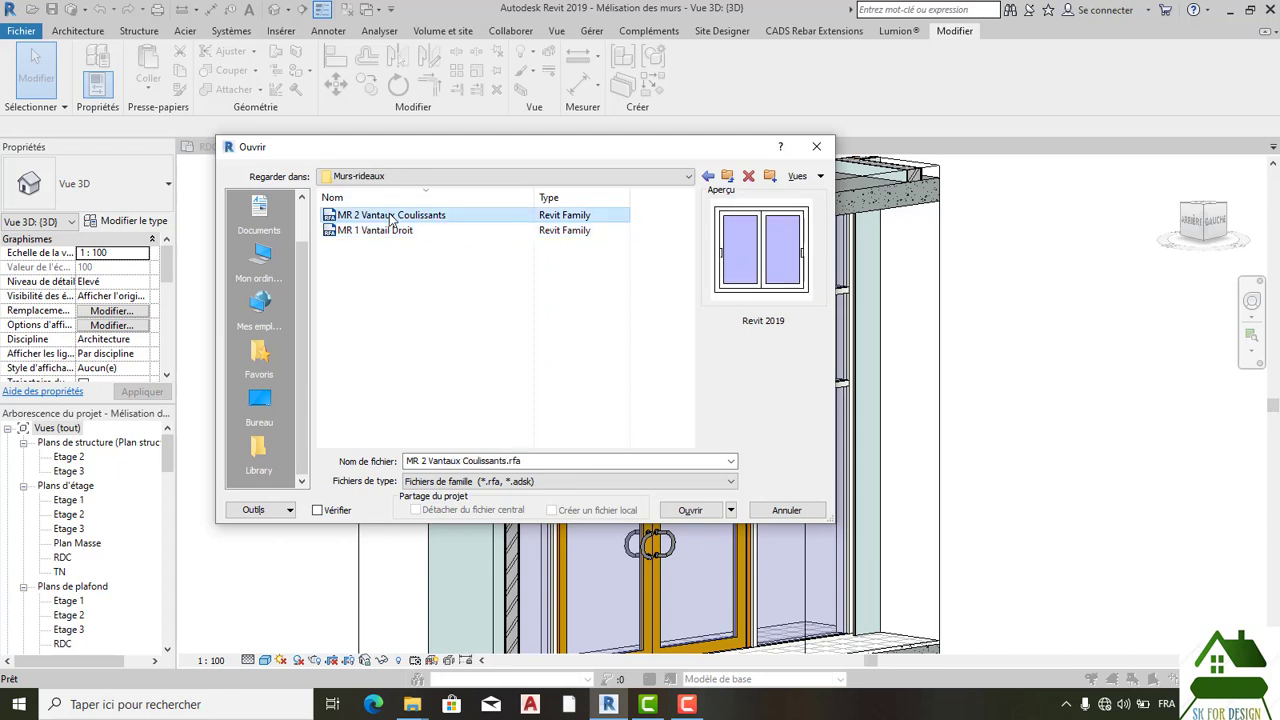
Step: Open the Mur-rideau subfolder of Fenêtres and compare the previews of MR A soufflet - Imposte haute and MR A soufflet - Imposte basse
left_click(708, 177)
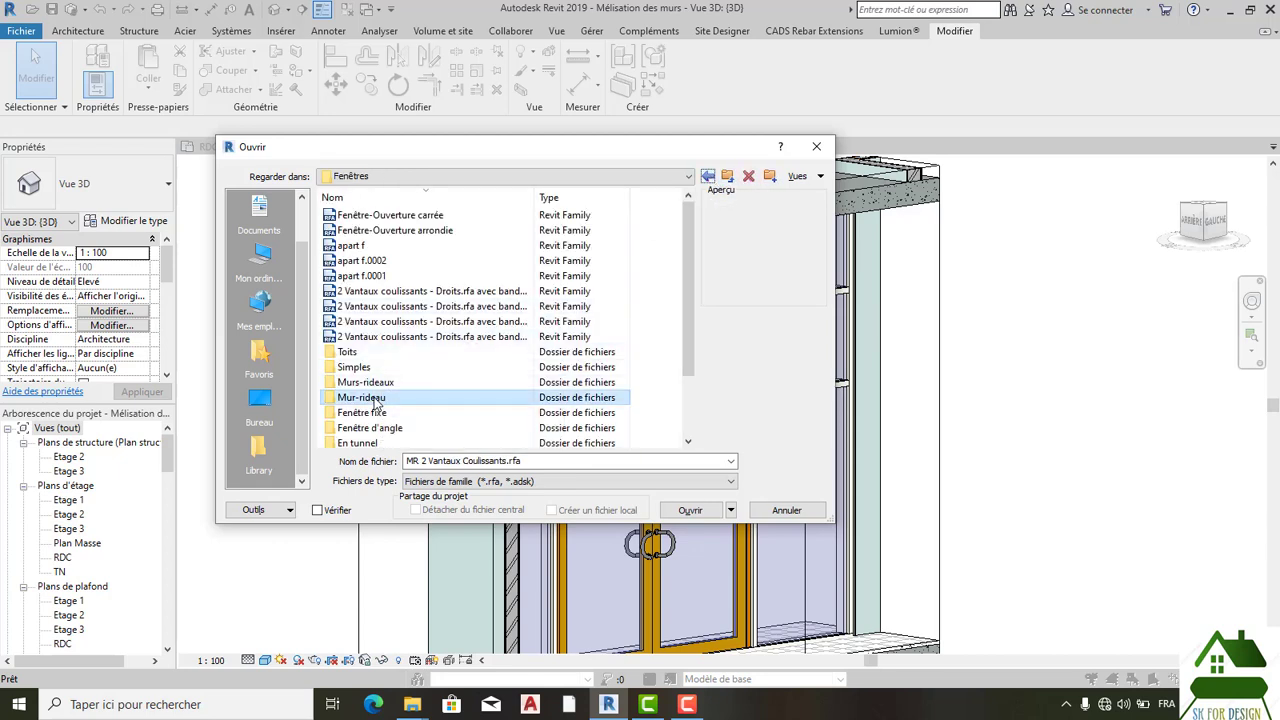
double_click(360, 398)
left_click(373, 230)
left_click(385, 216)
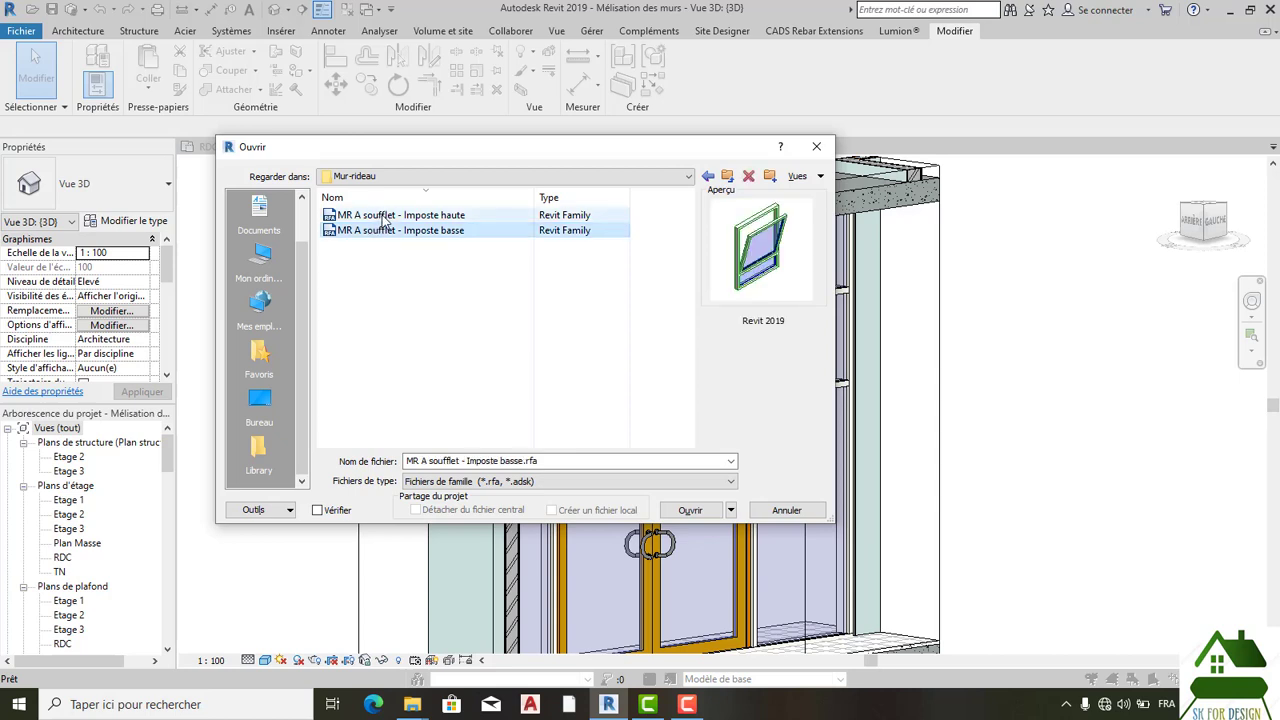
left_click(457, 236)
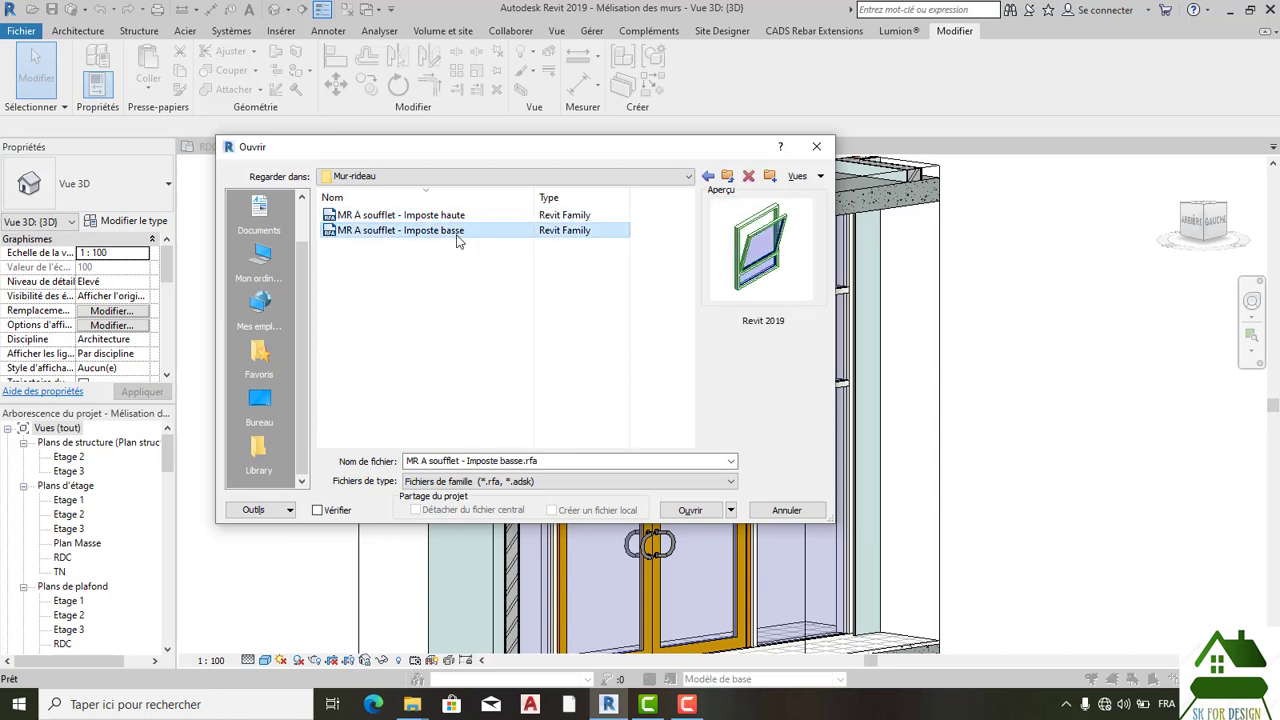
left_click(452, 216)
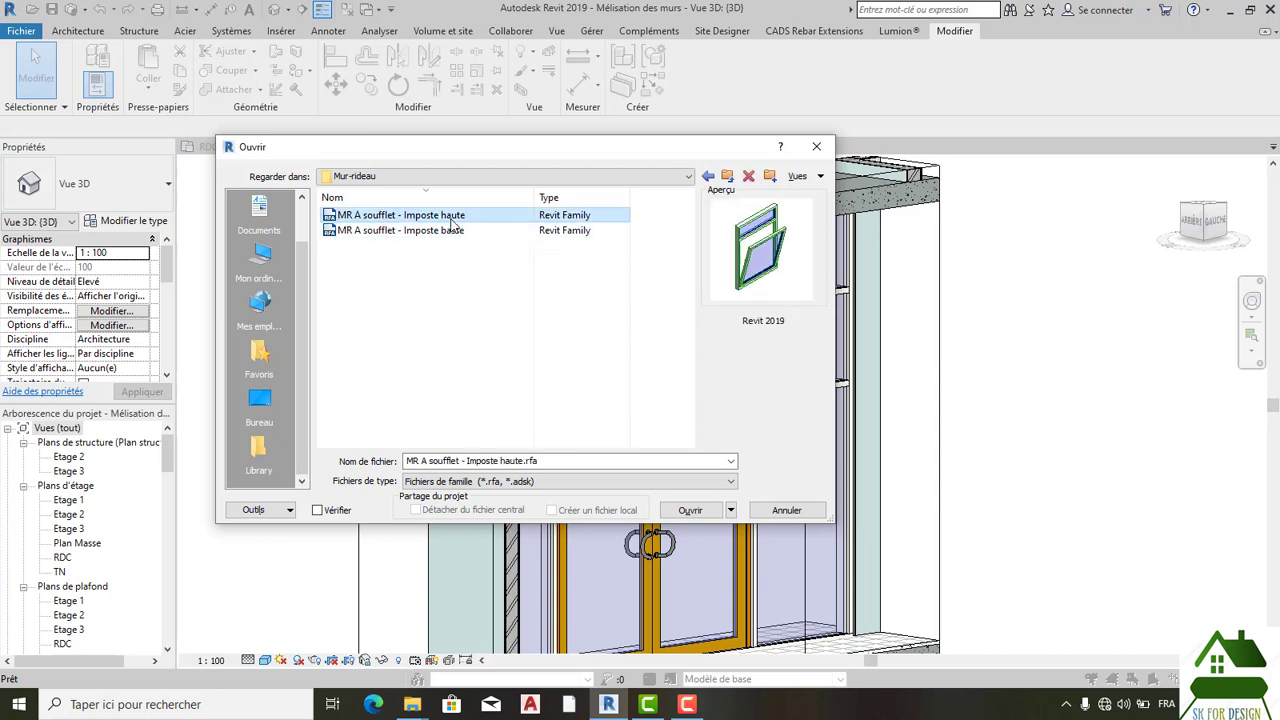
left_click(440, 234)
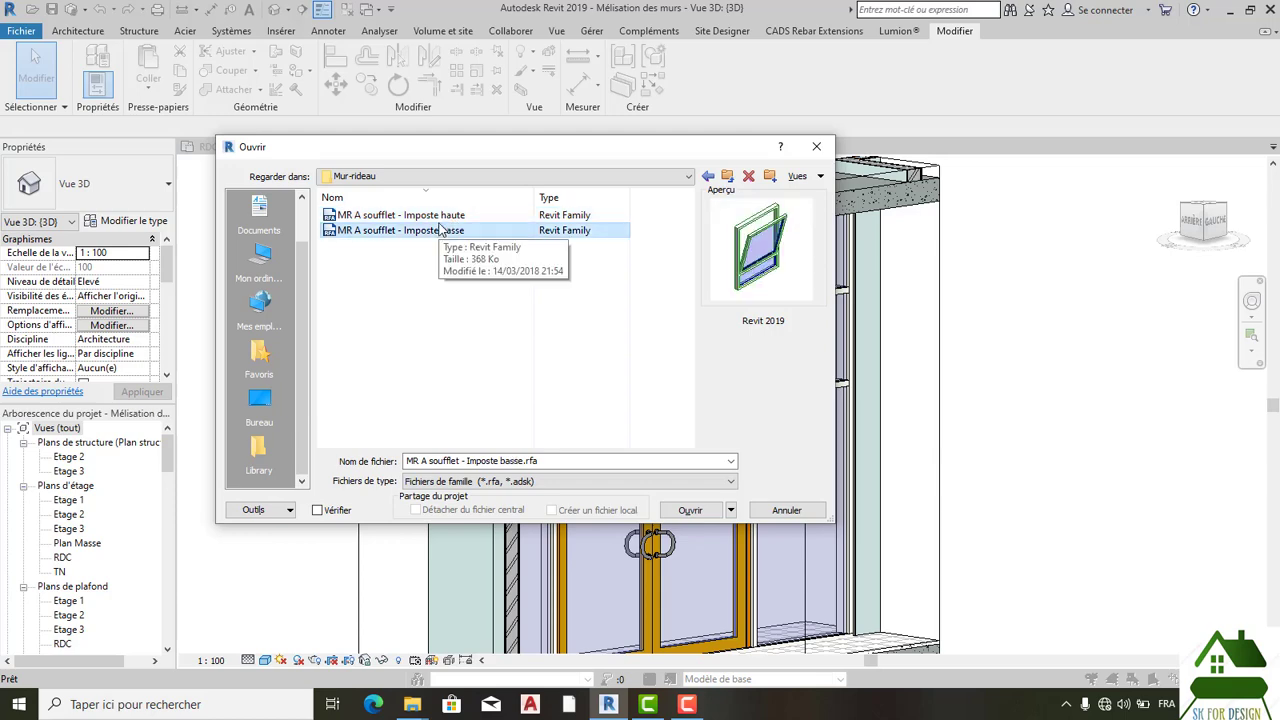
Step: Open the MR A soufflet - Imposte haute family and load it into the Mélisation des murs project
left_click(440, 220)
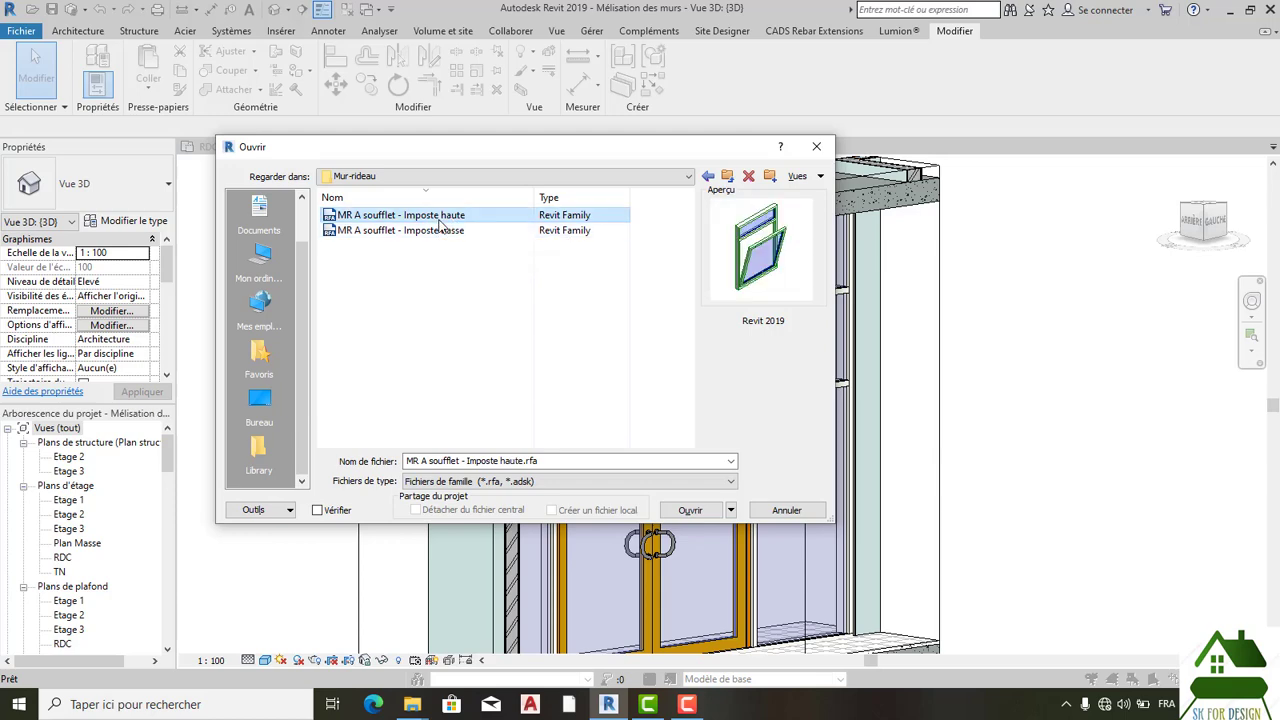
left_click(688, 510)
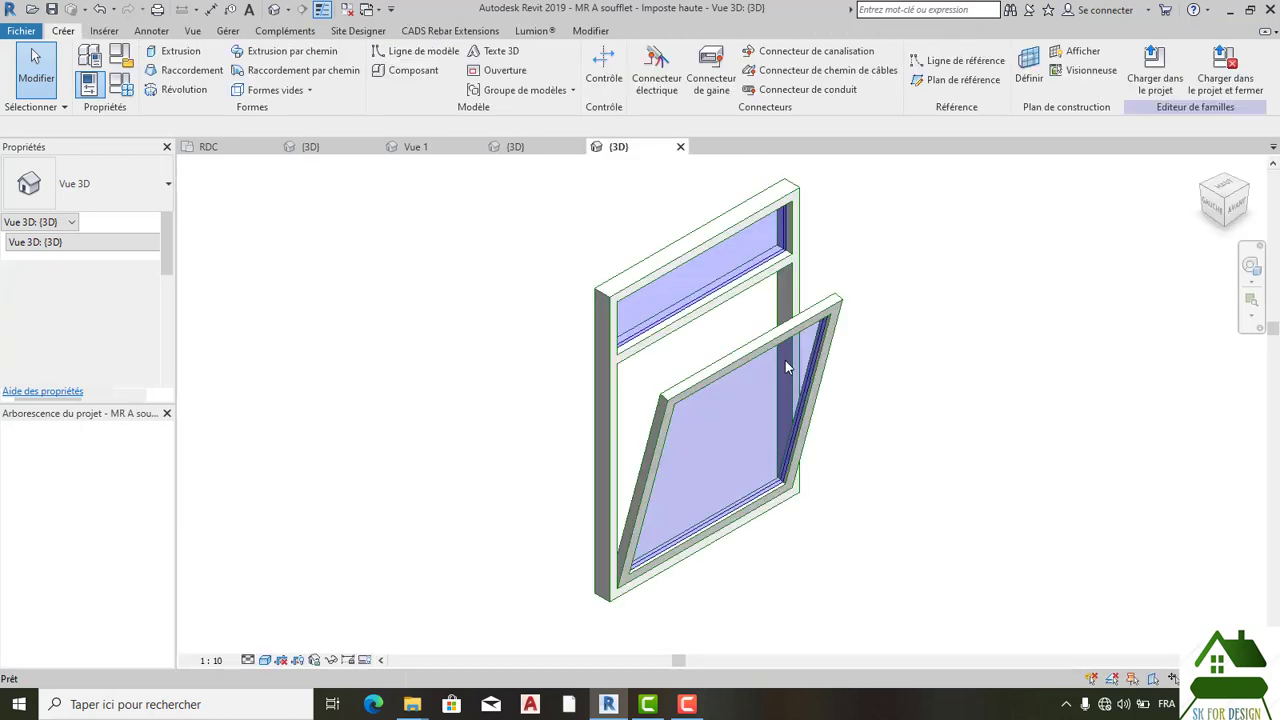
left_click(1197, 80)
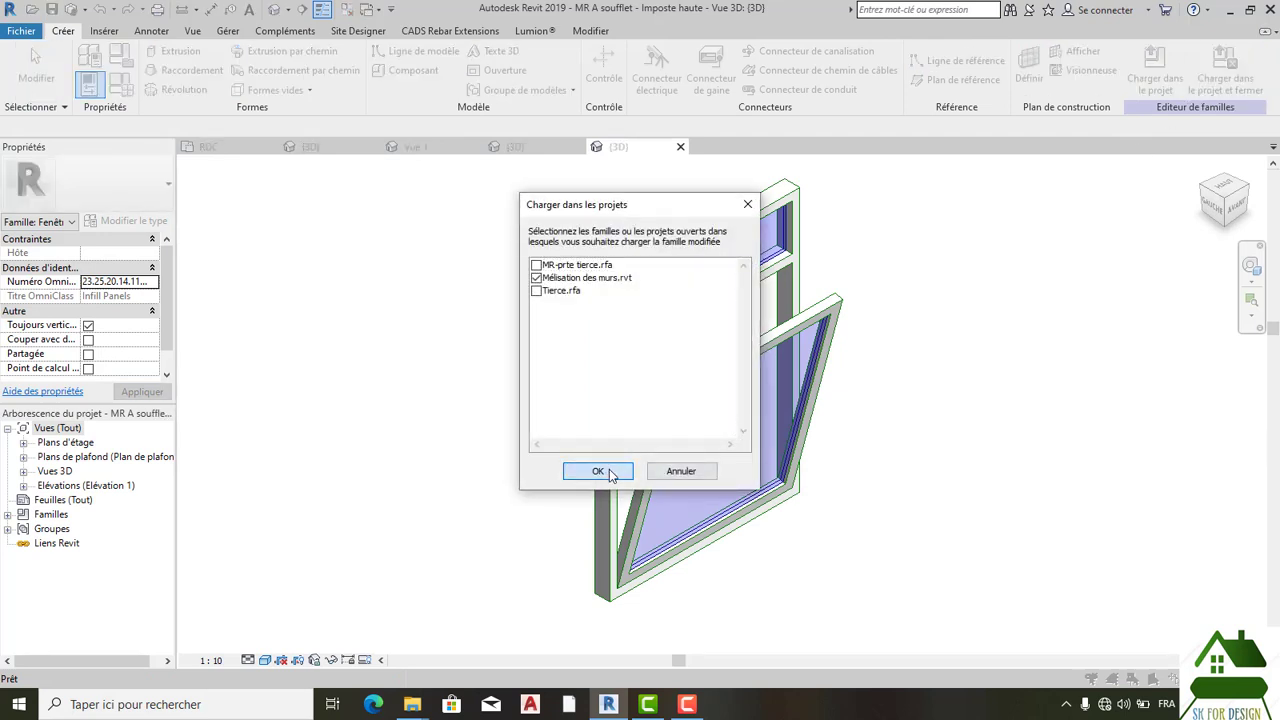
left_click(598, 471)
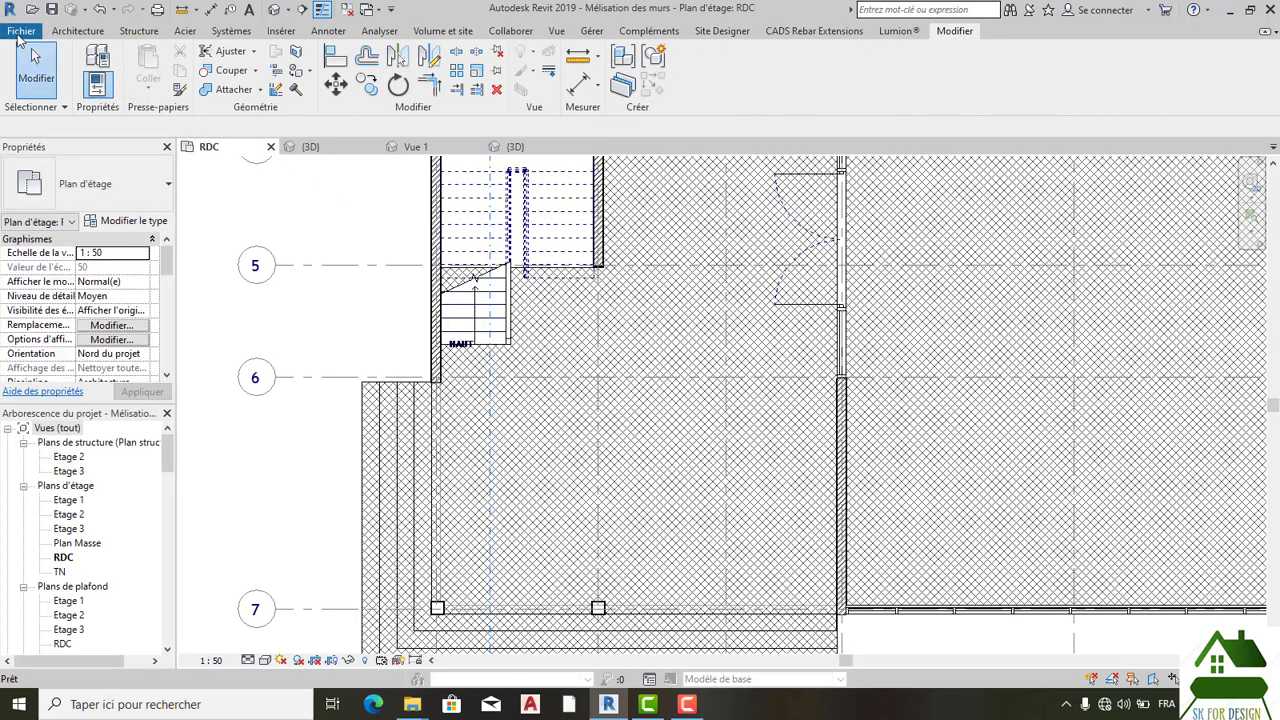
Step: Start opening another family file and go from the Generic folder to the France folder in Libraries
left_click(20, 32)
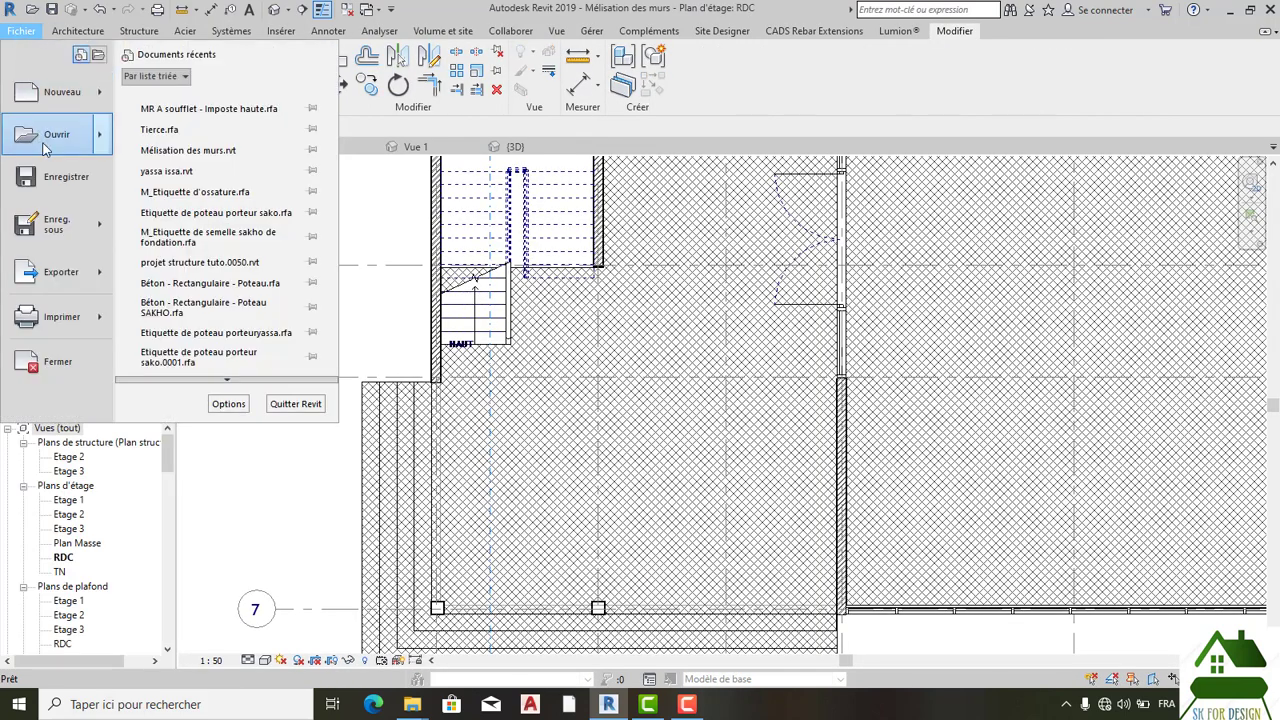
mouse_move(46, 146)
left_click(177, 131)
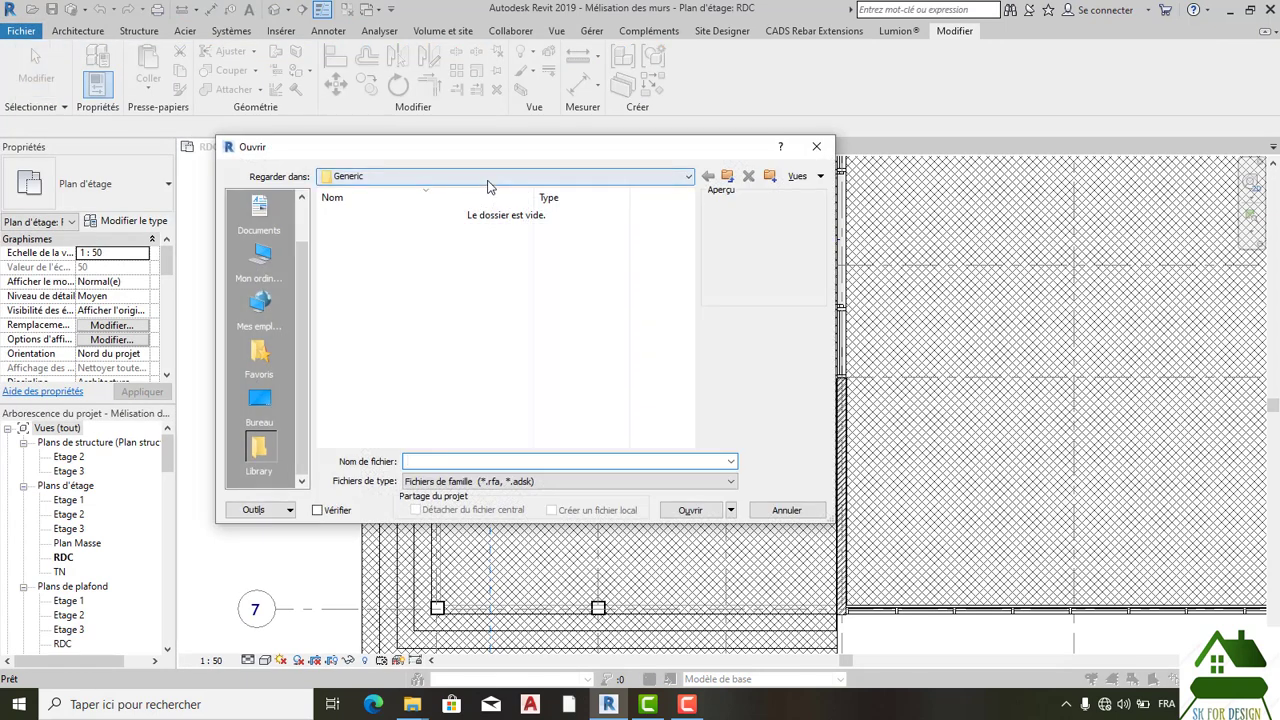
left_click(490, 176)
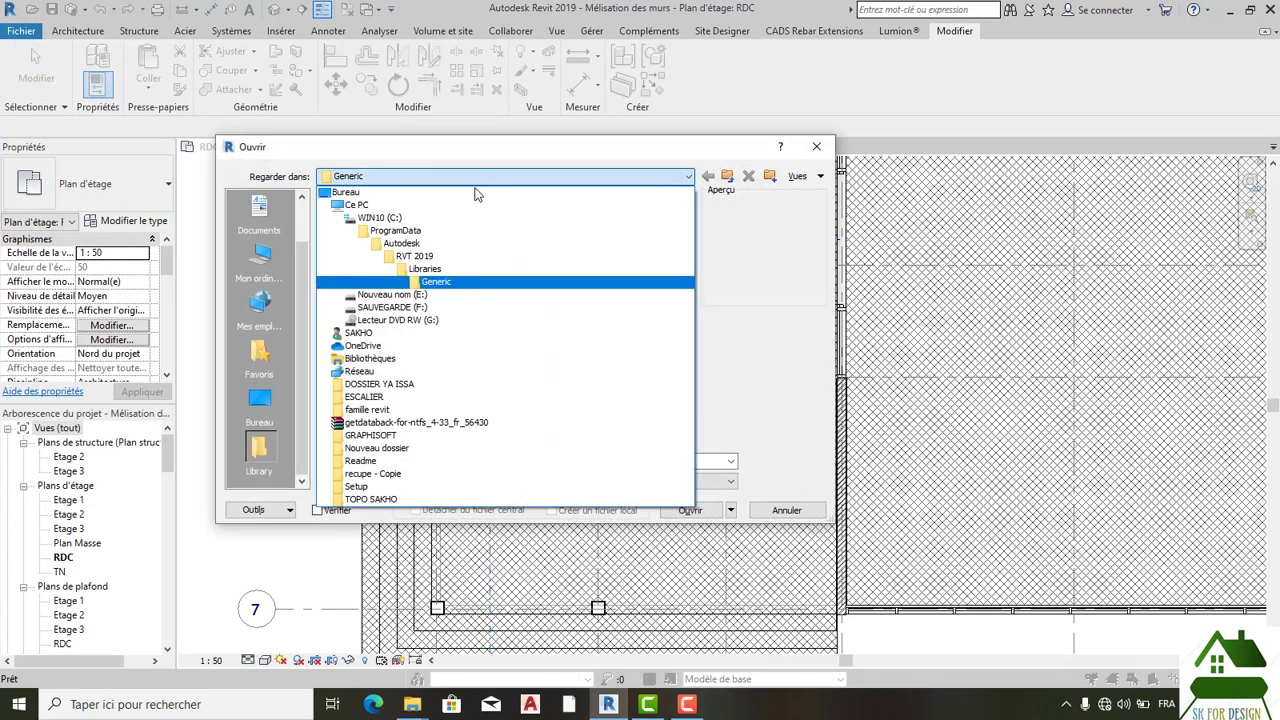
left_click(427, 266)
double_click(381, 229)
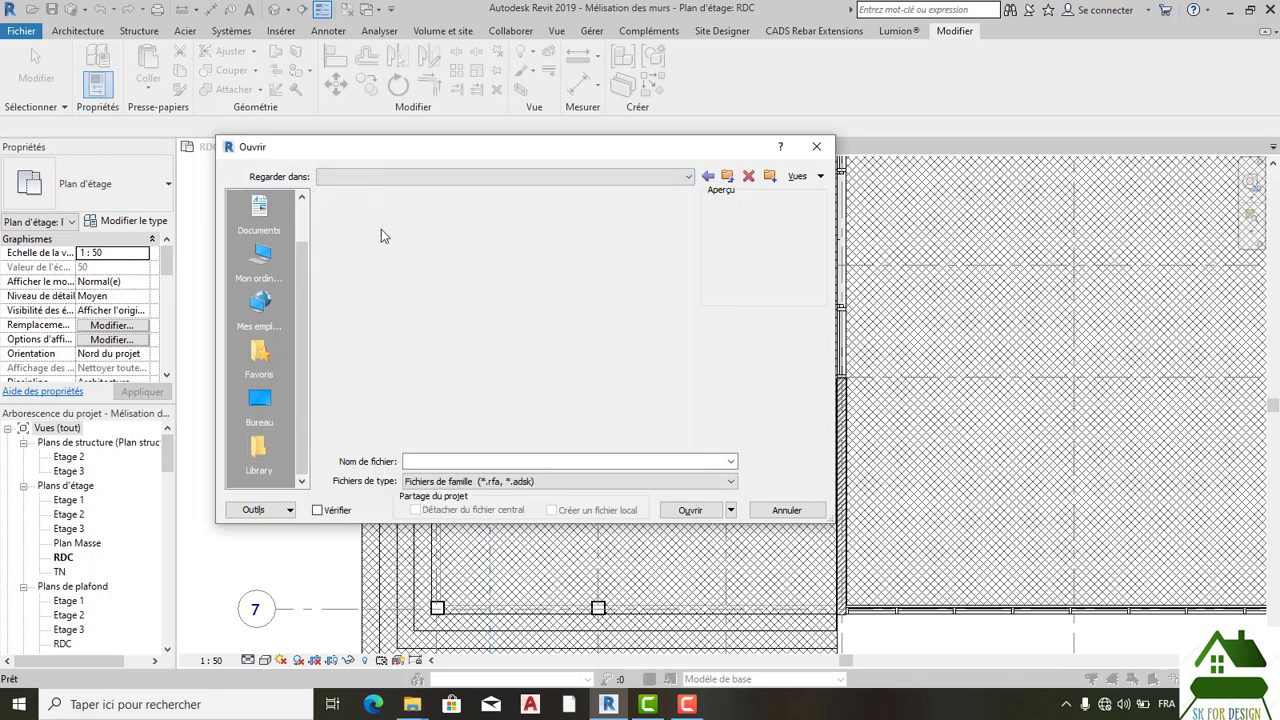
Step: Browse to the Murs-rideaux subfolder of Fenêtres and choose the MR 2 Vantaux Coulissants family
scroll(381, 229, "down", 10)
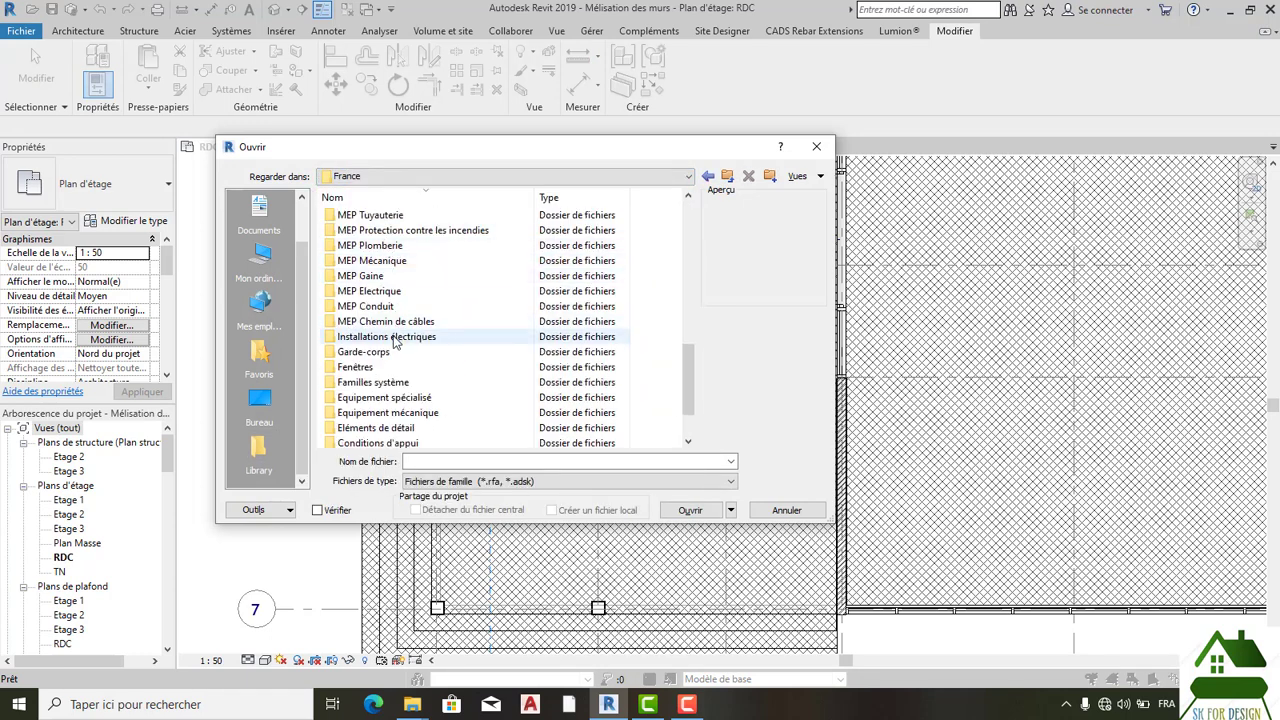
left_click(380, 368)
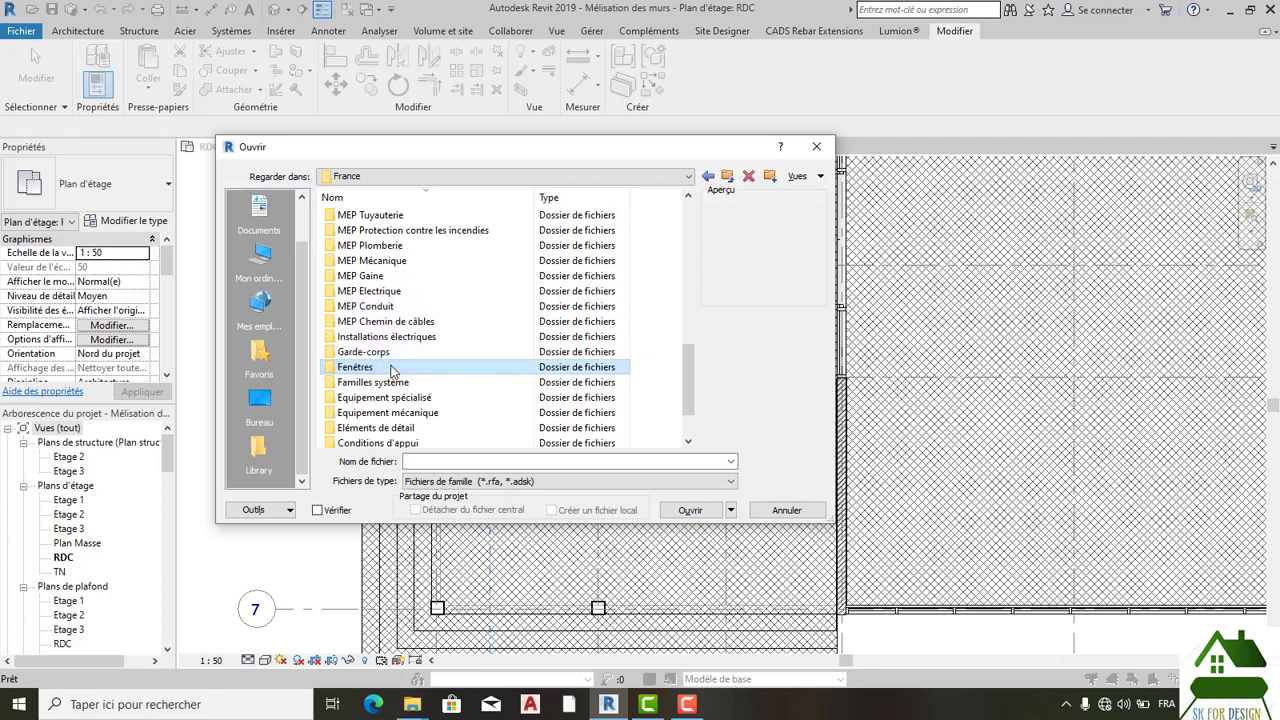
double_click(393, 371)
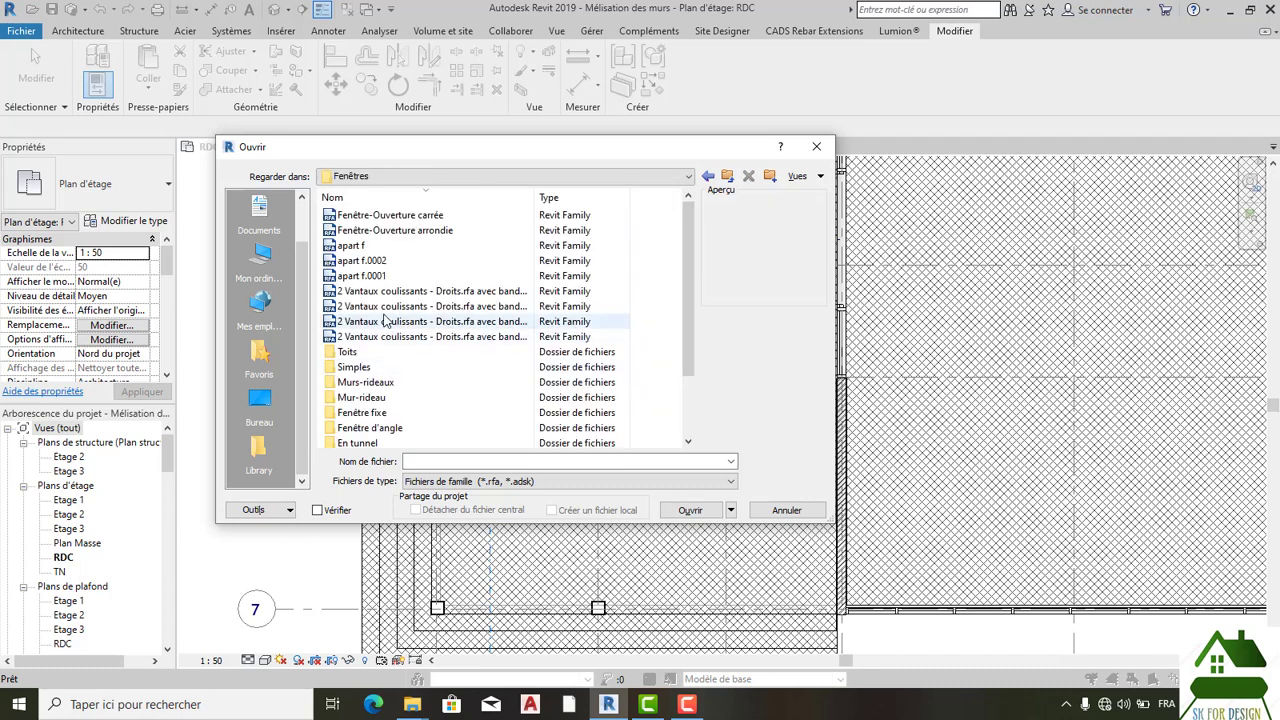
scroll(391, 369, "down", 2)
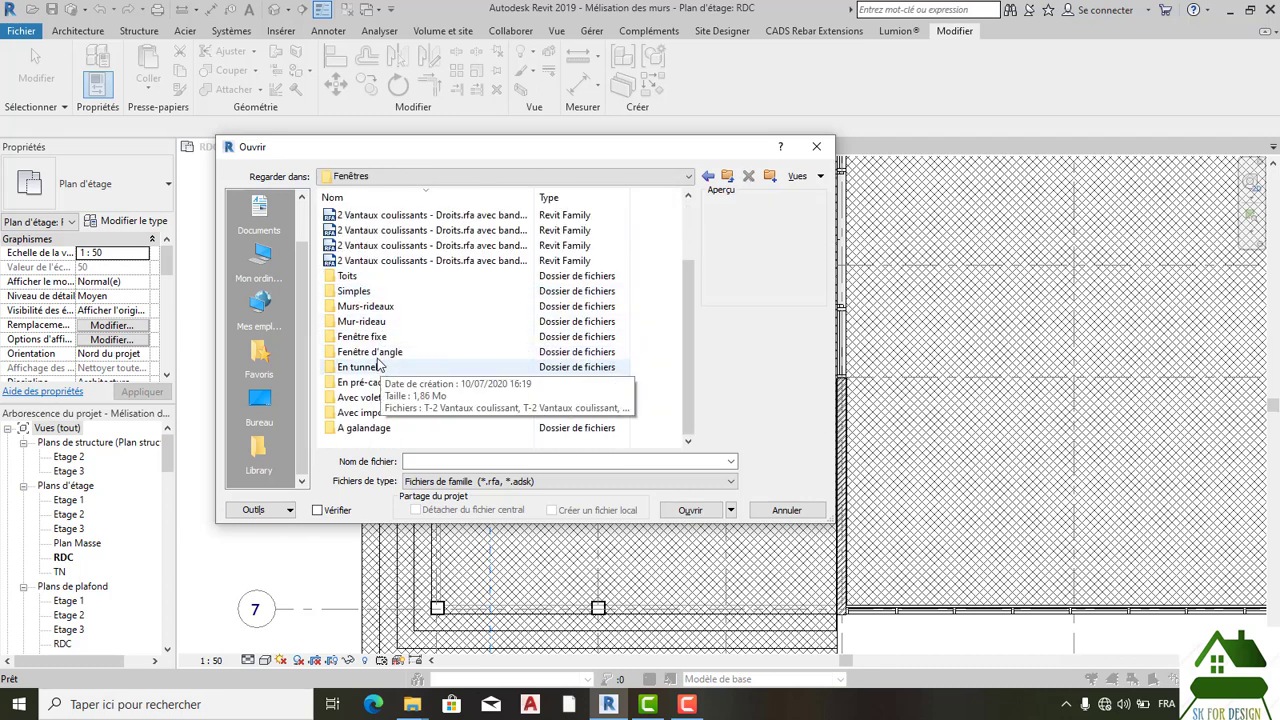
double_click(365, 306)
left_click(368, 229)
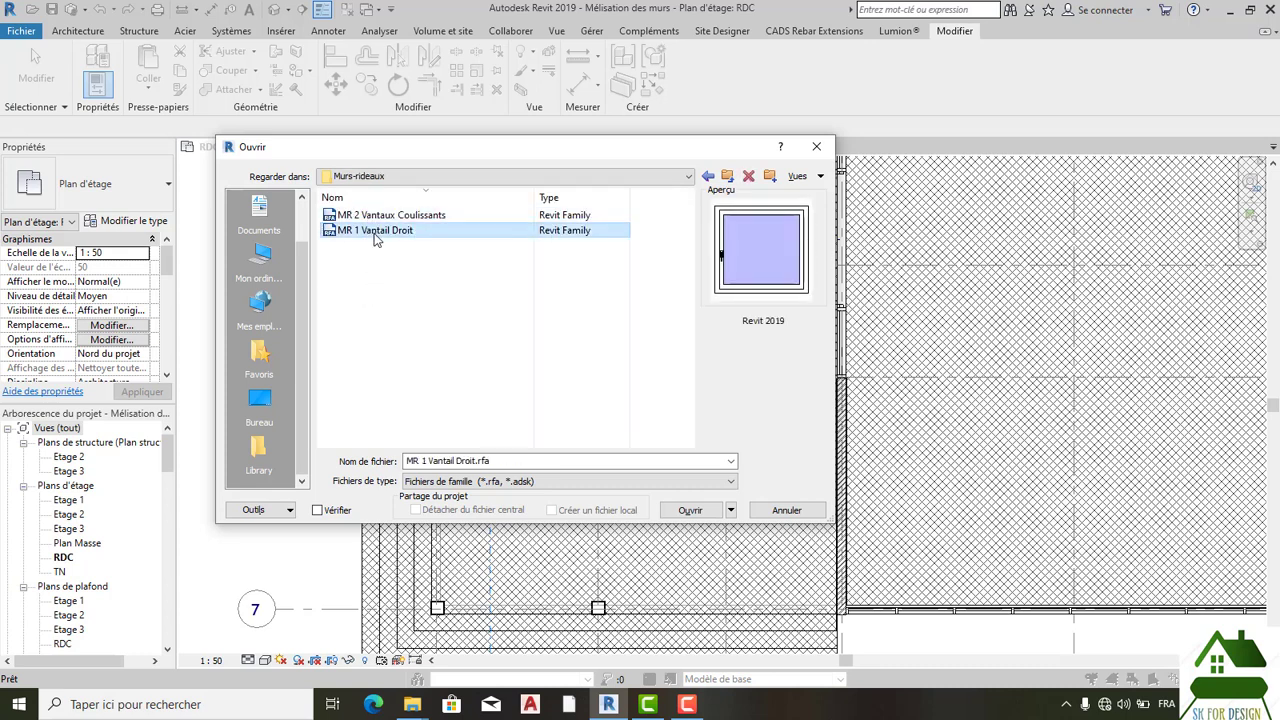
left_click(375, 217)
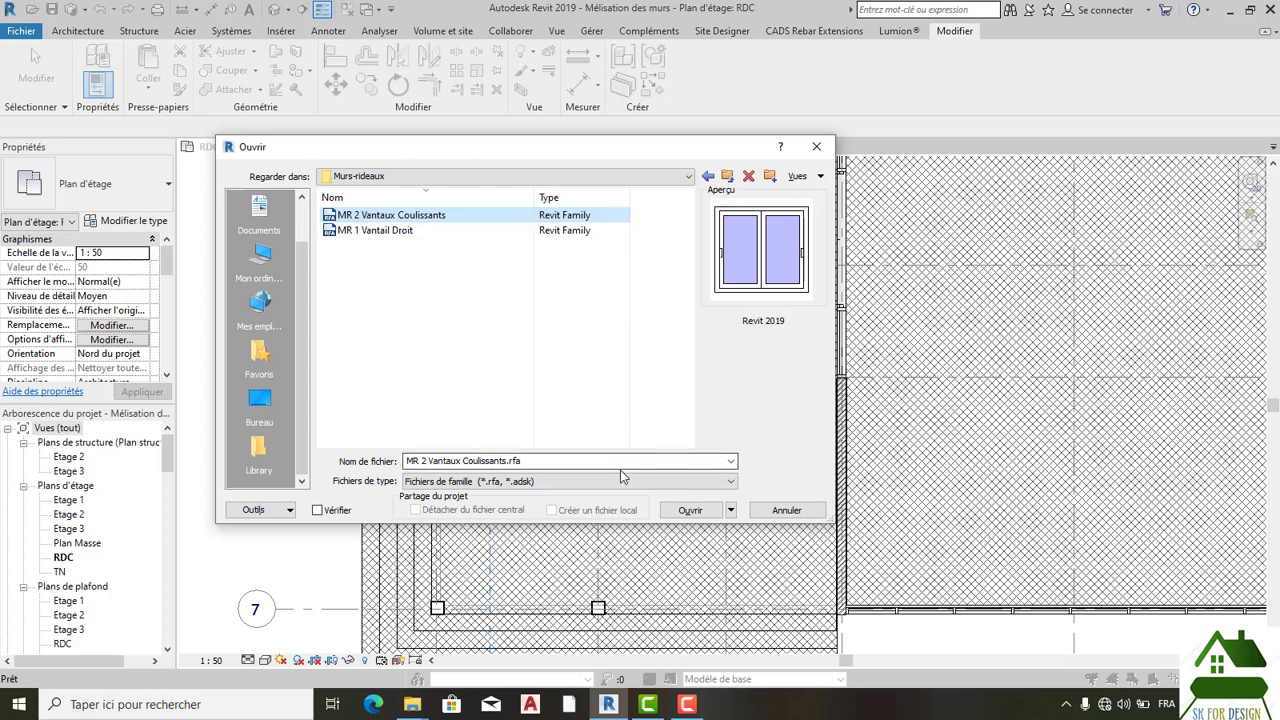
Step: Open MR 2 Vantaux Coulissants, load it into the Mélisation des murs project, and return to the project's 3D view
left_click(682, 511)
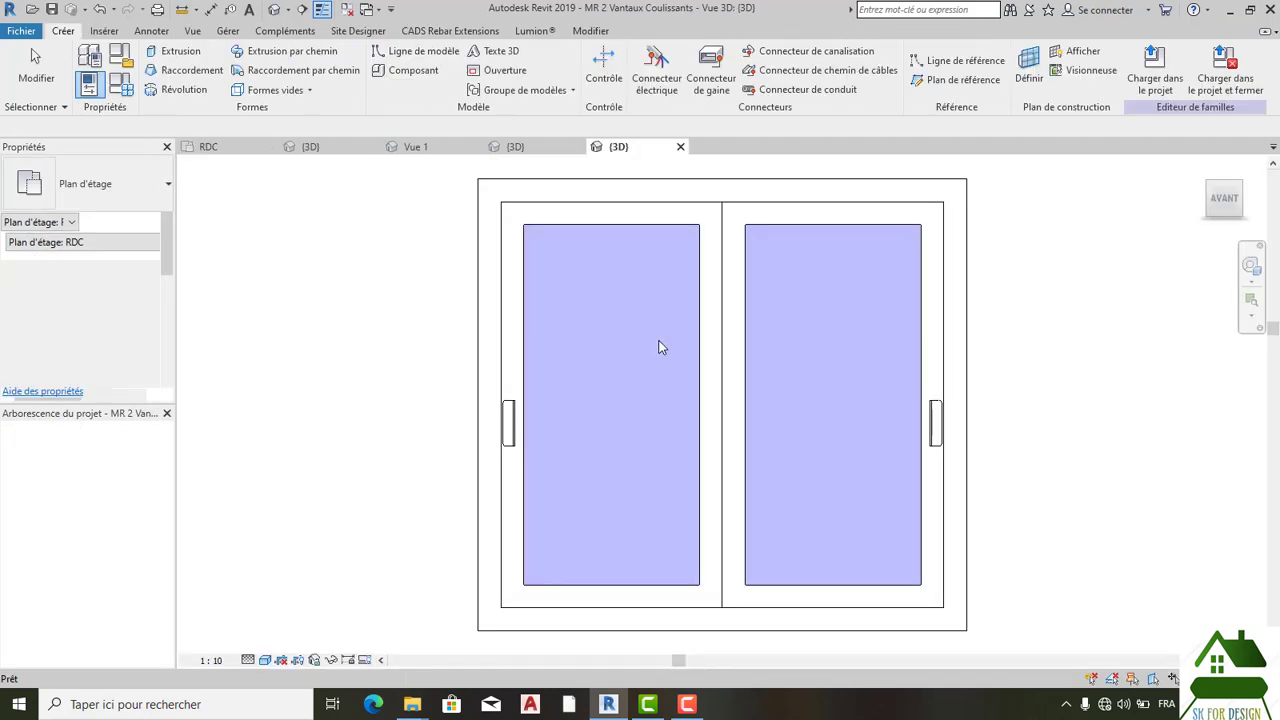
left_click(1200, 80)
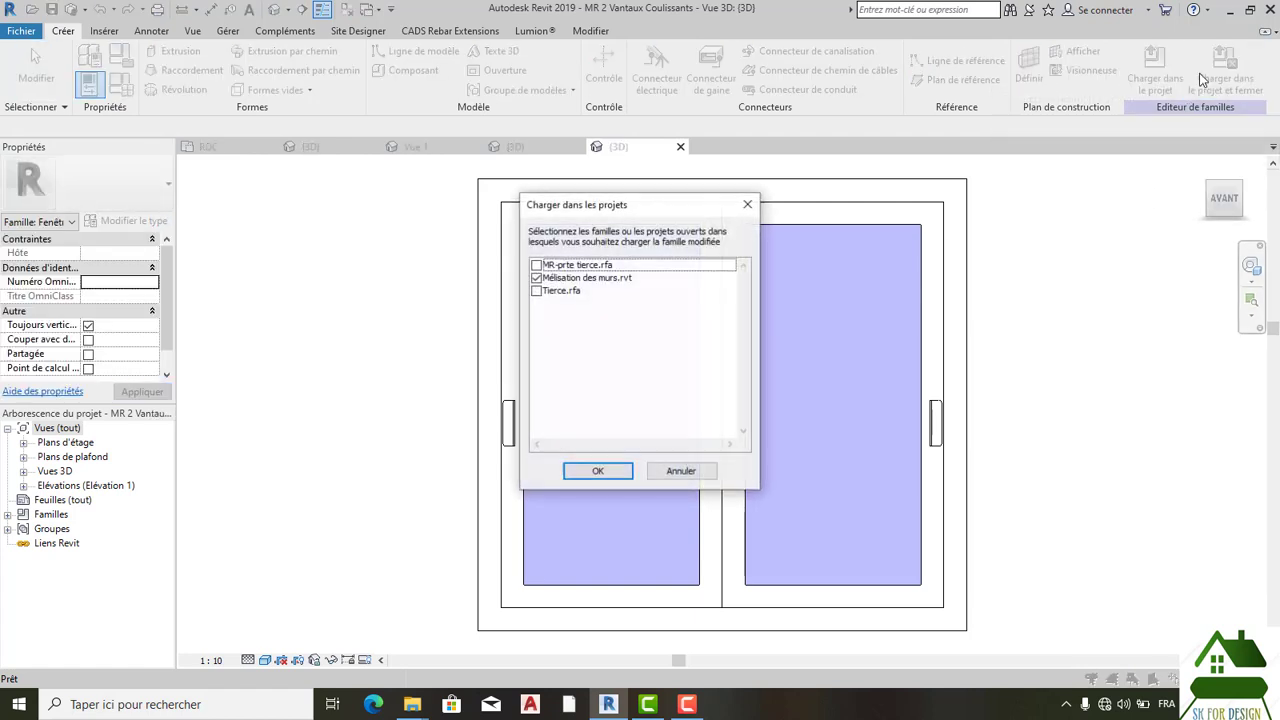
left_click(598, 471)
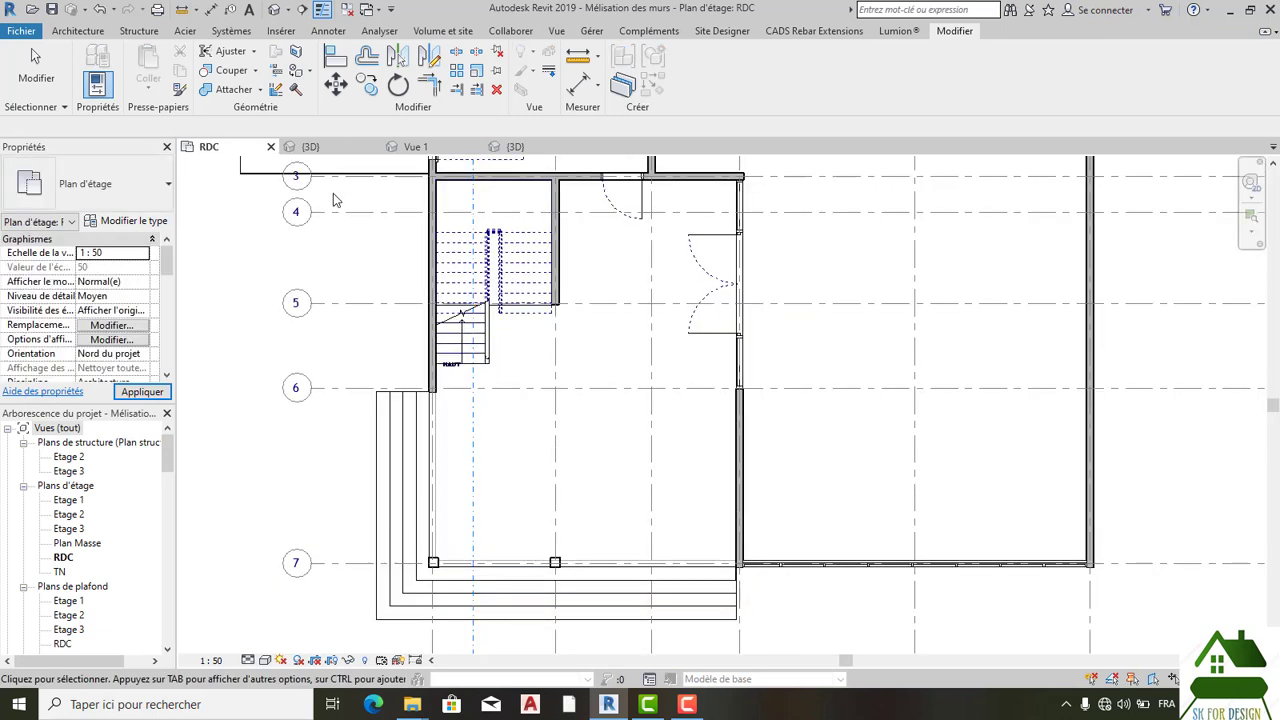
left_click(308, 147)
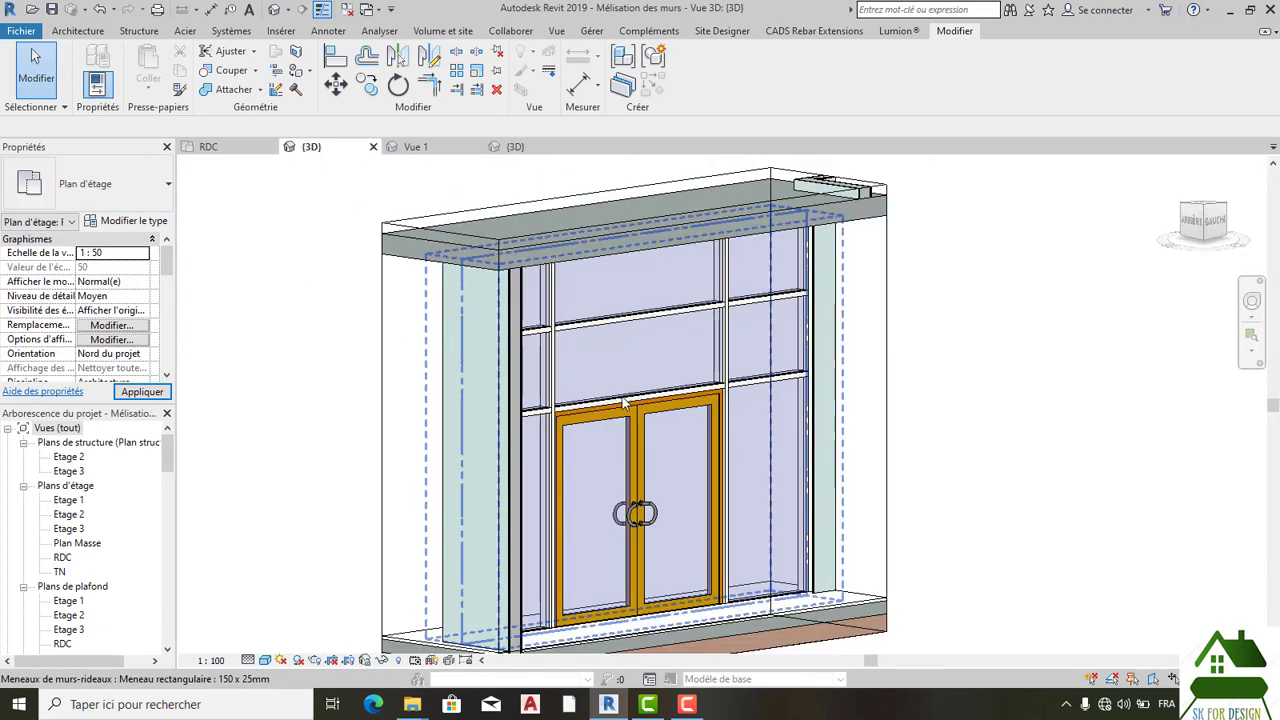
Step: Review the loaded door and window types and change the curtain wall's Double vitrée entrance door to MR-prte tierce
left_click(651, 452)
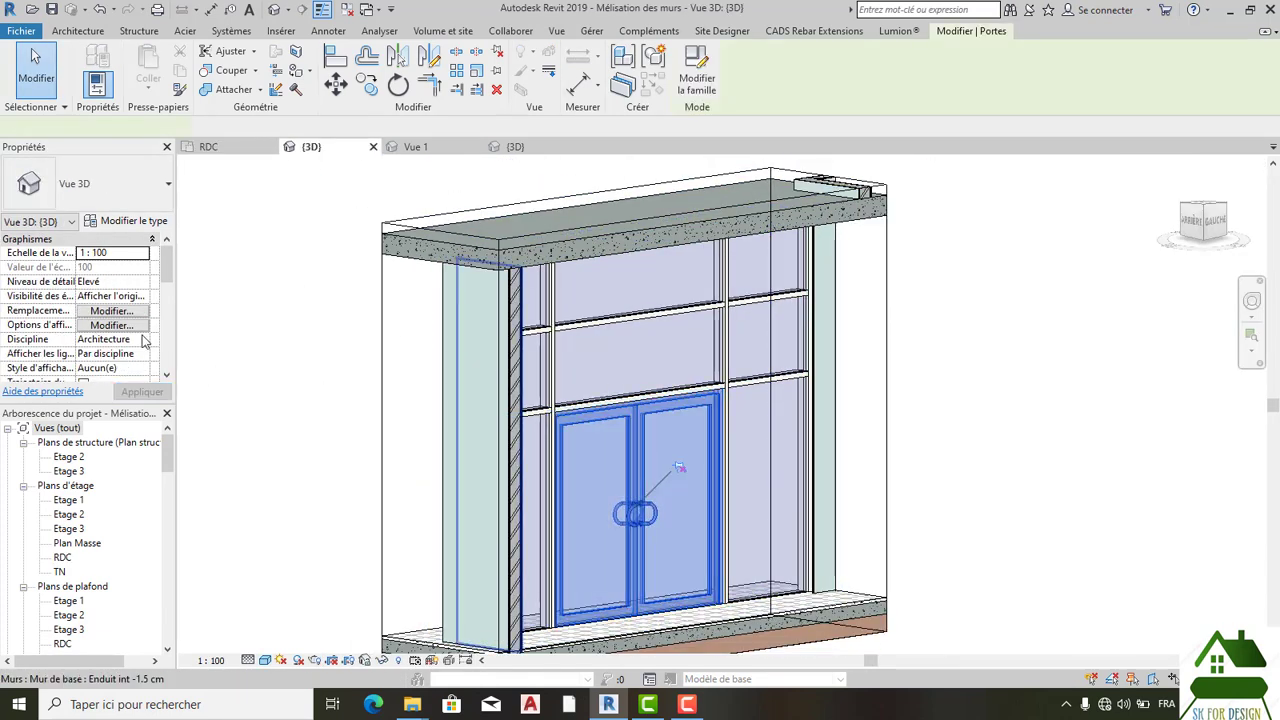
left_click(147, 201)
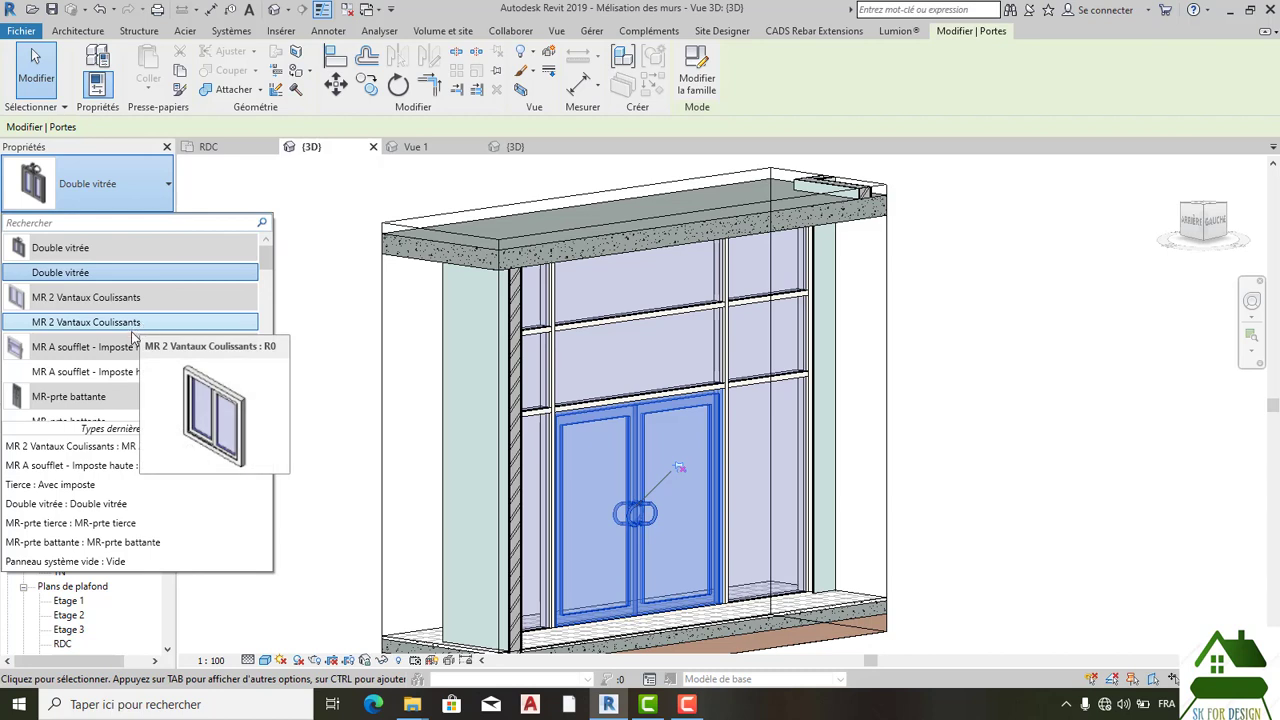
scroll(130, 362, "down", 2)
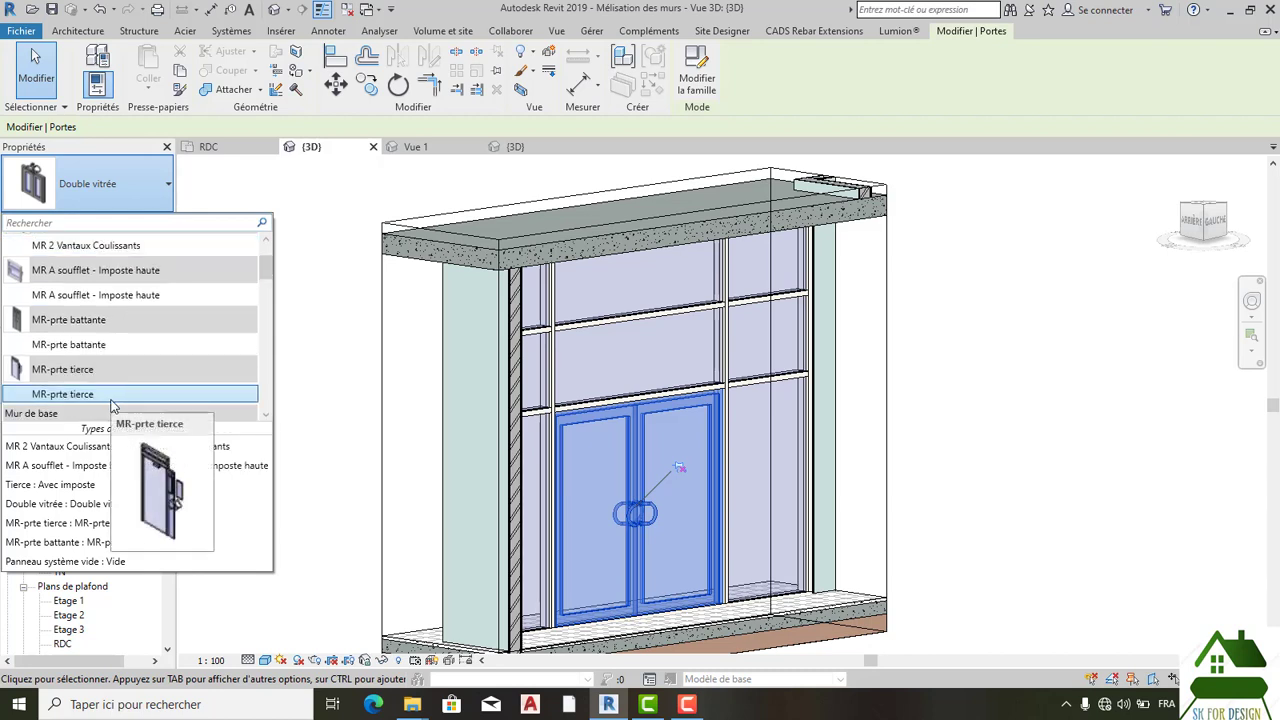
scroll(113, 405, "down", 1)
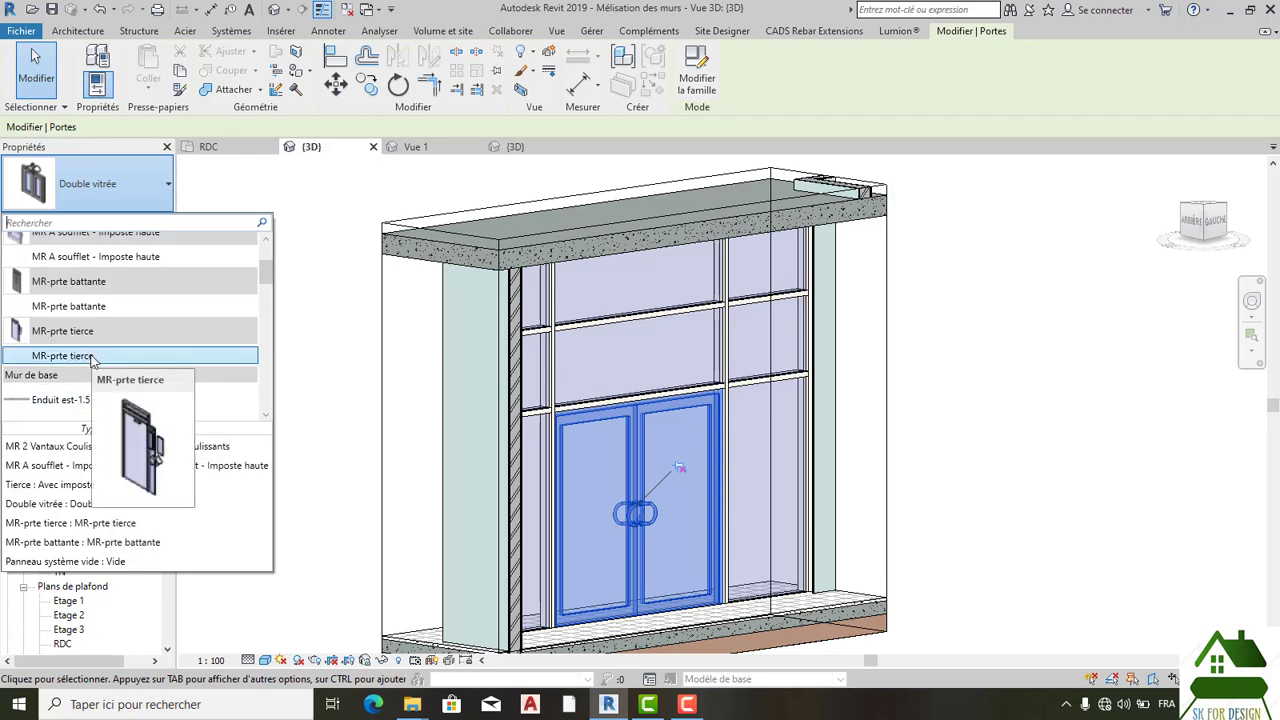
scroll(92, 357, "down", 1)
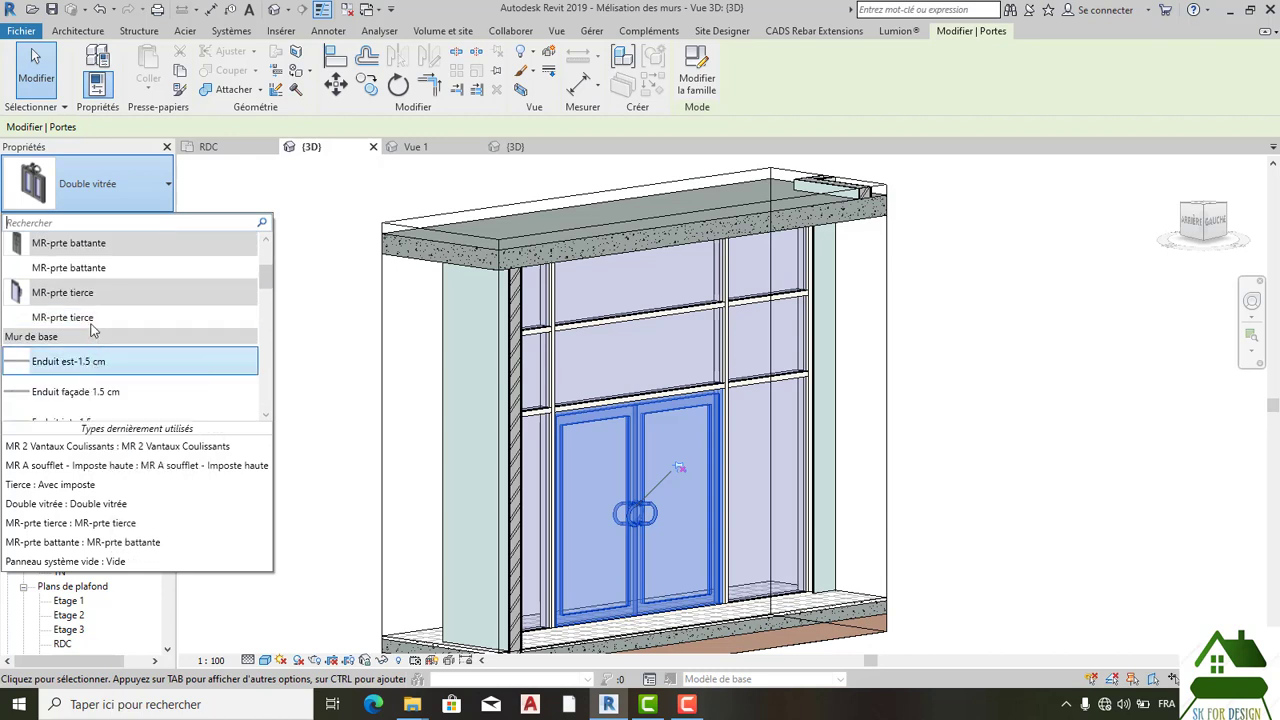
scroll(93, 345, "up", 1)
mouse_move(96, 314)
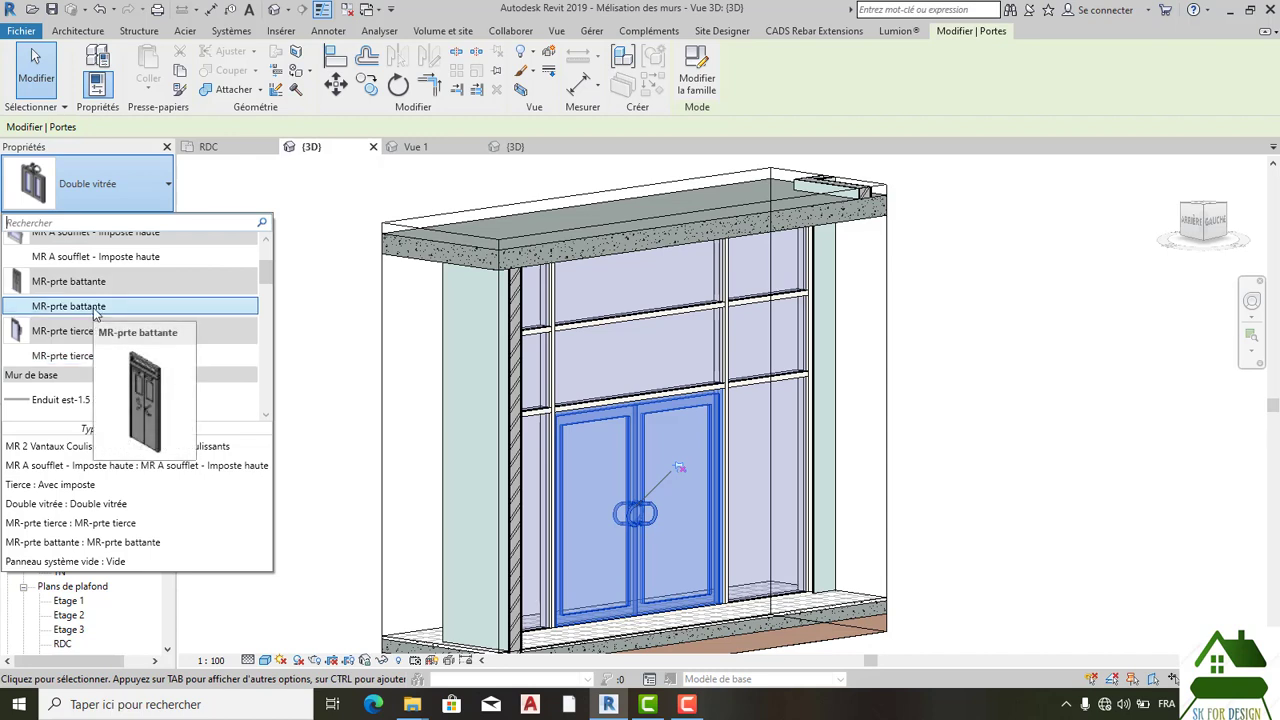
scroll(96, 314, "up", 1)
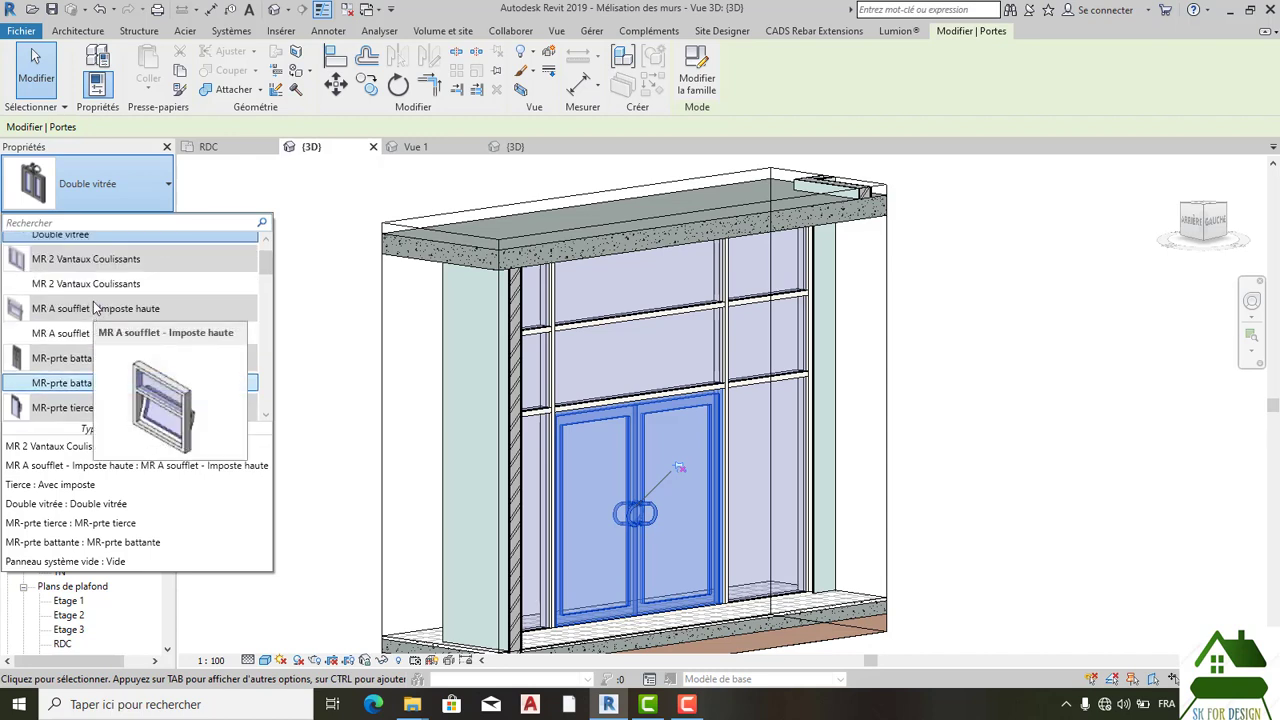
scroll(95, 296, "up", 1)
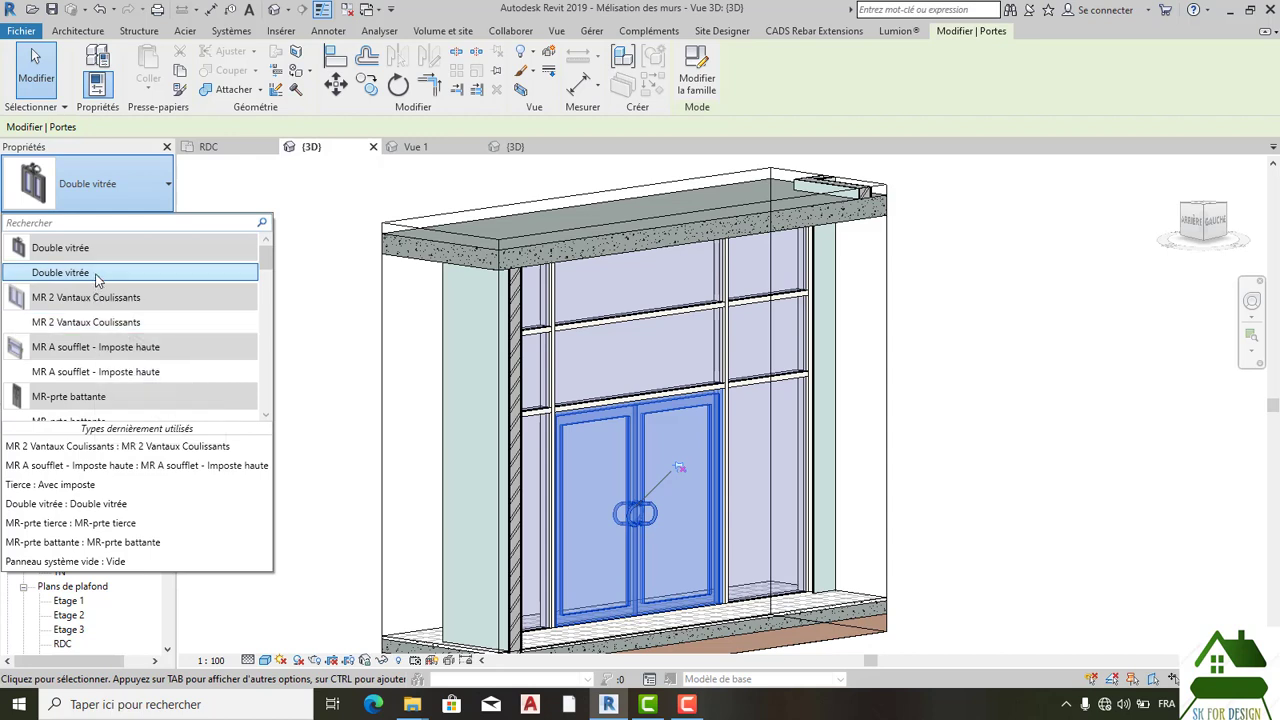
scroll(105, 365, "down", 2)
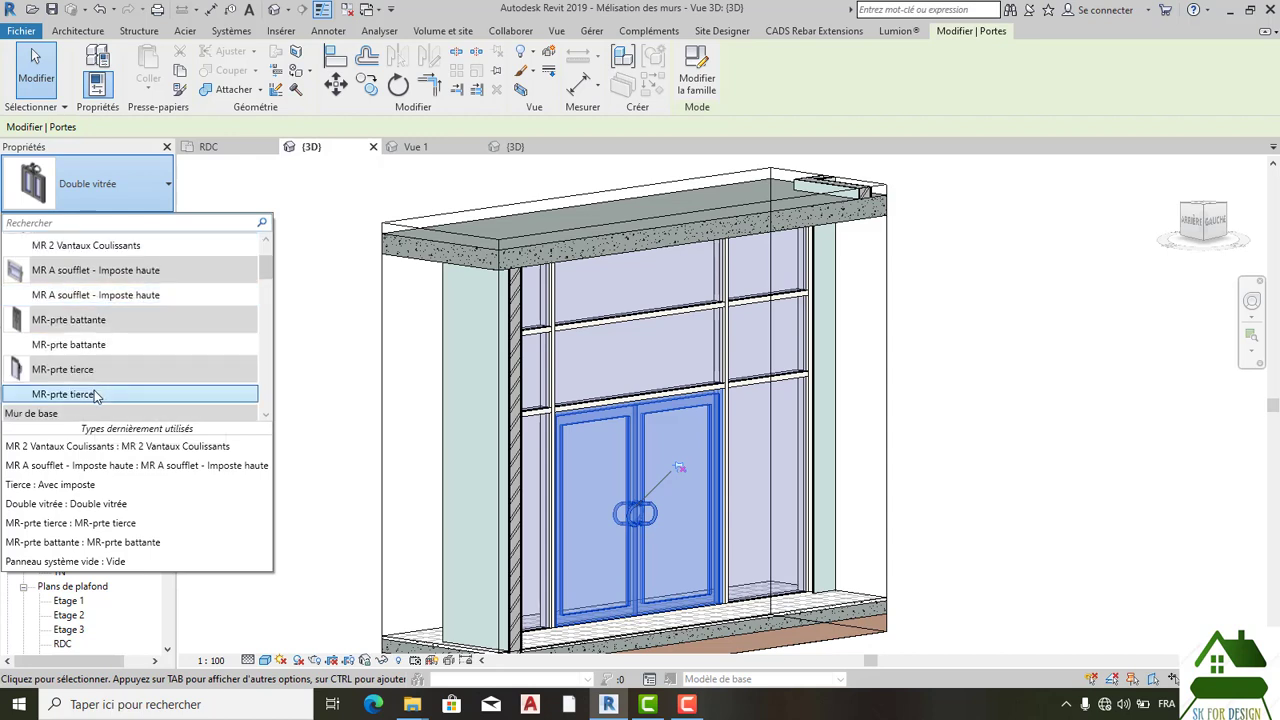
key("Escape")
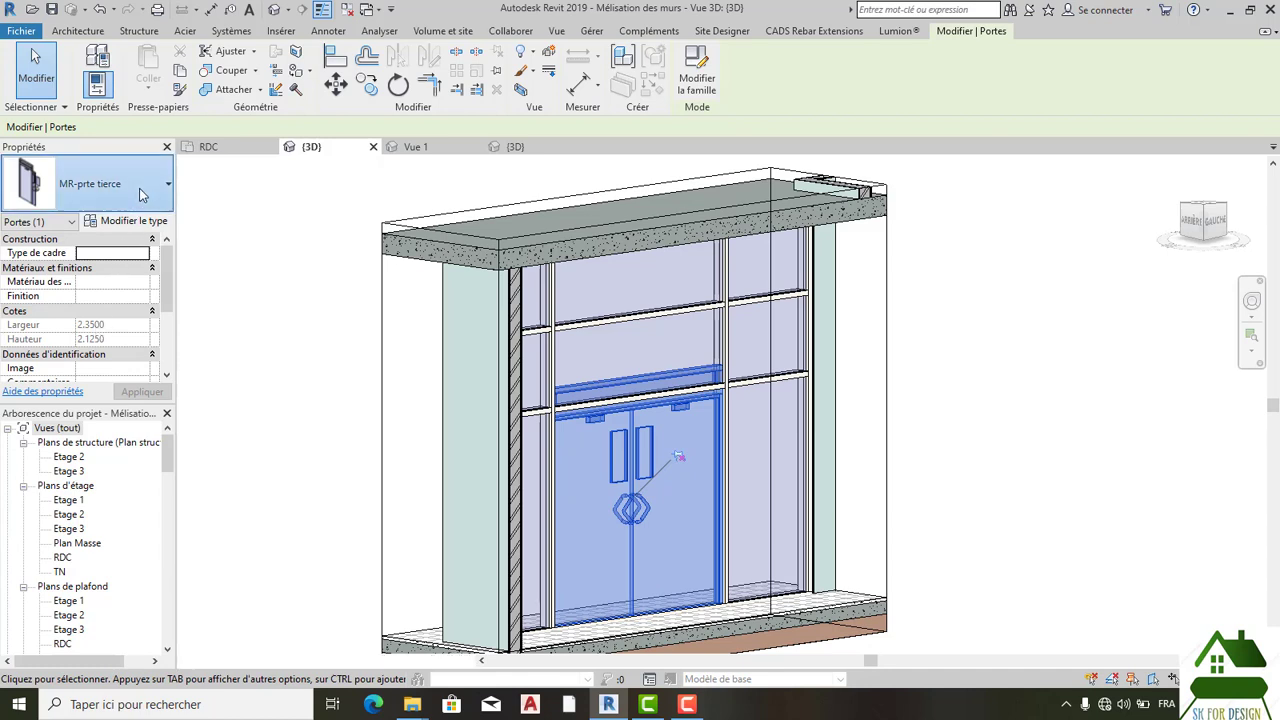
Step: Browse the loaded types and change the curtain wall's entrance door to Tierce : Avec imposte
left_click(140, 195)
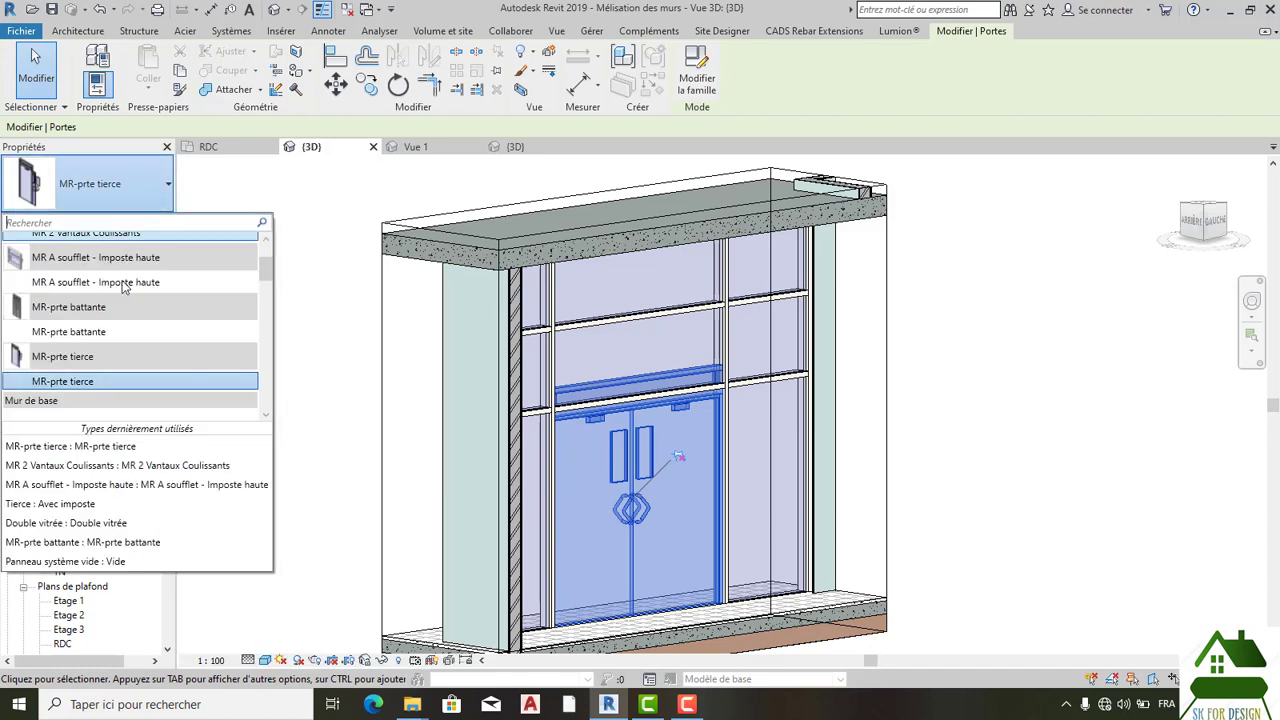
scroll(123, 290, "up", 3)
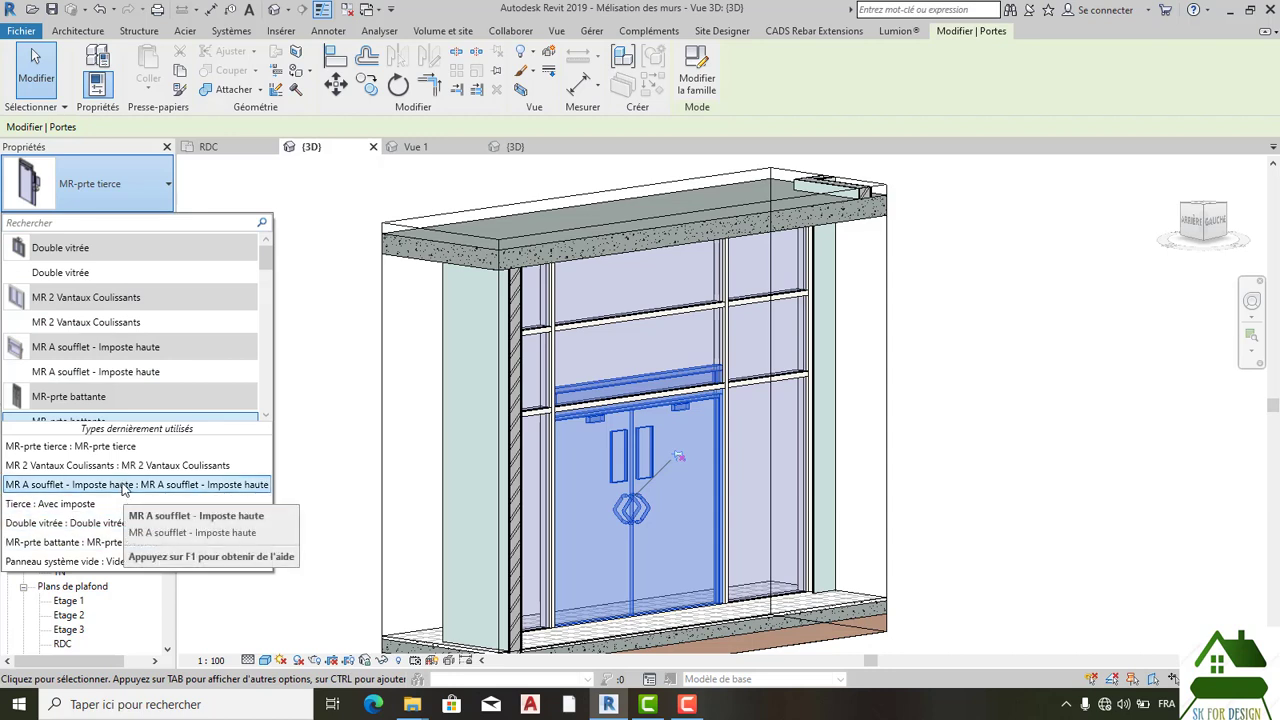
left_click(110, 447)
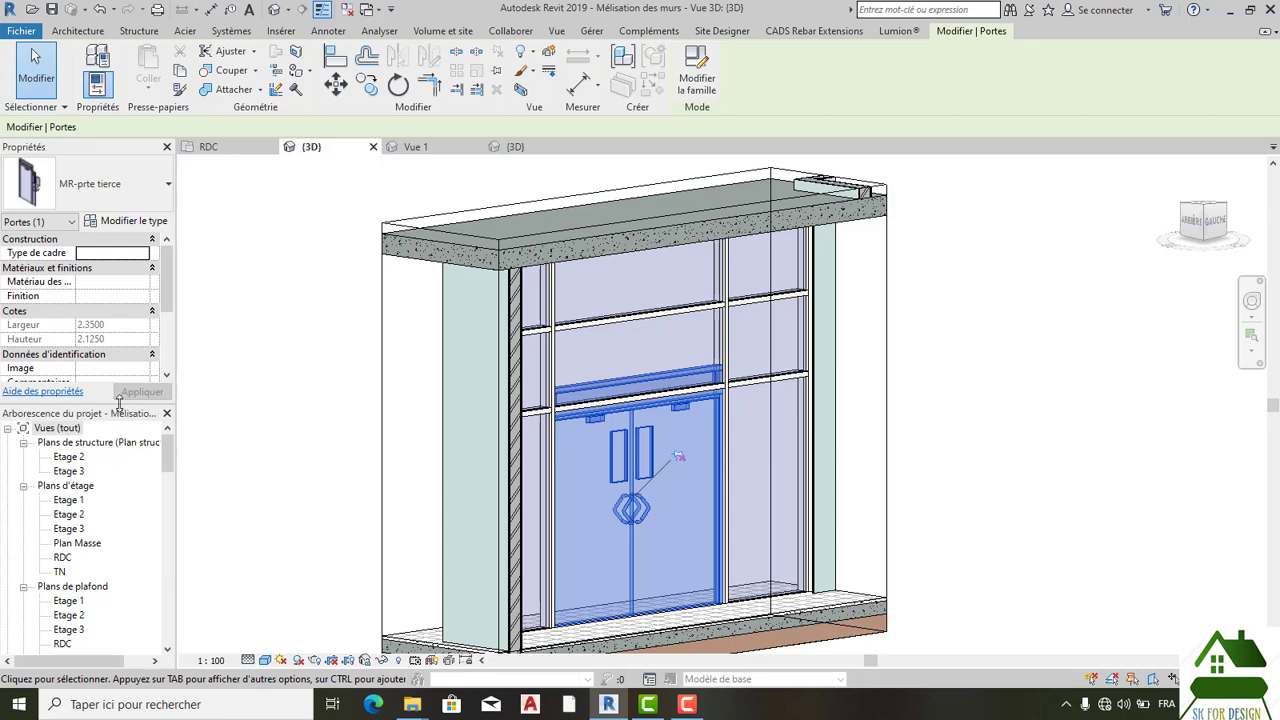
left_click(143, 186)
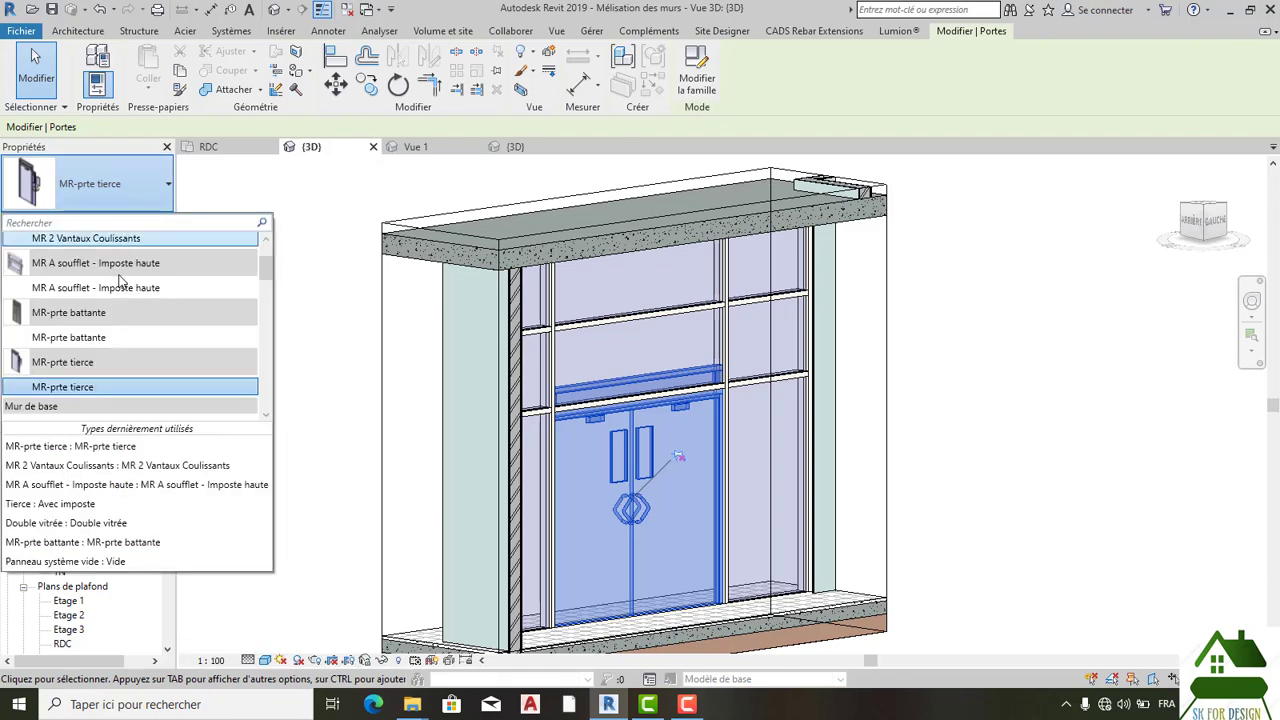
scroll(120, 349, "down", 6)
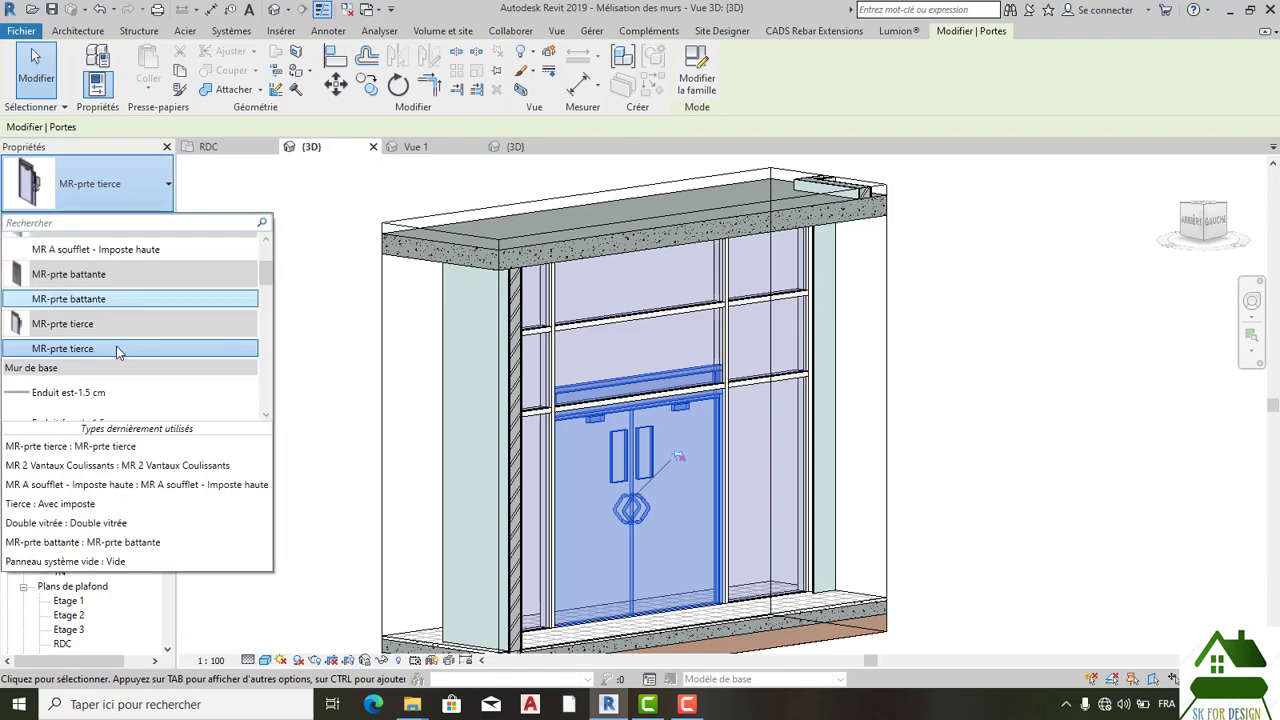
scroll(118, 392, "down", 10)
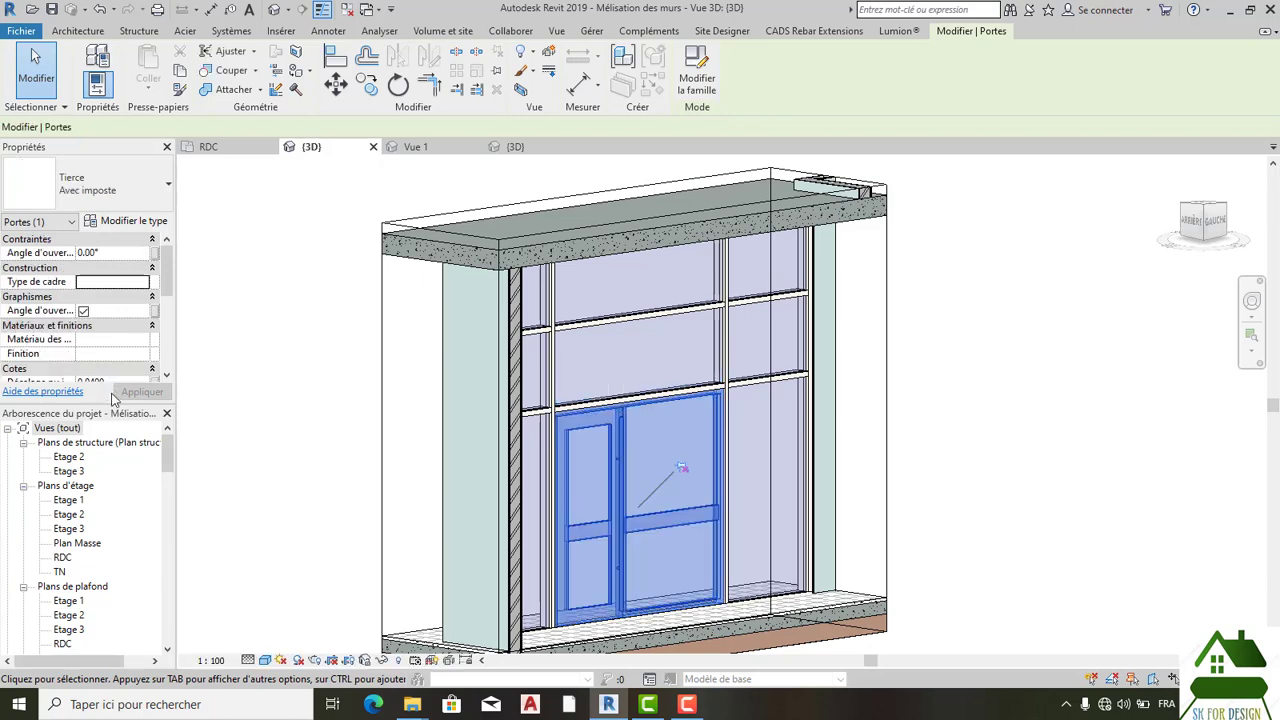
scroll(330, 410, "down", 2)
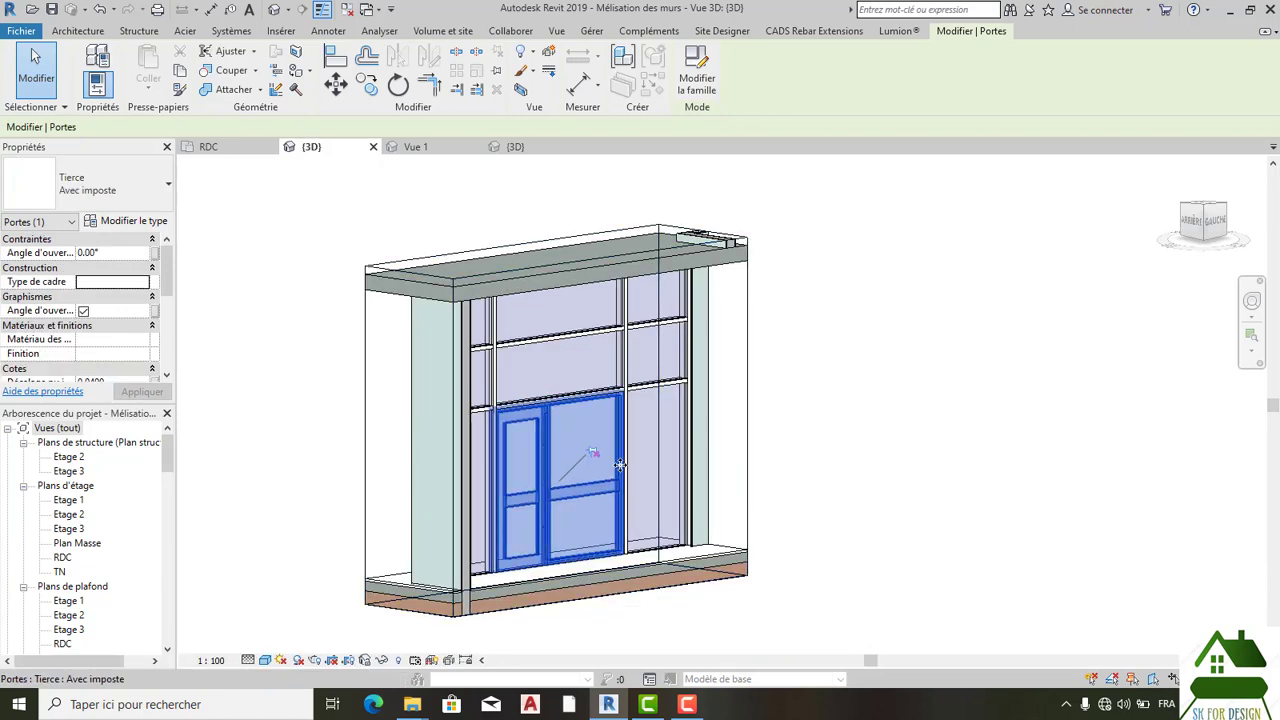
key("Escape")
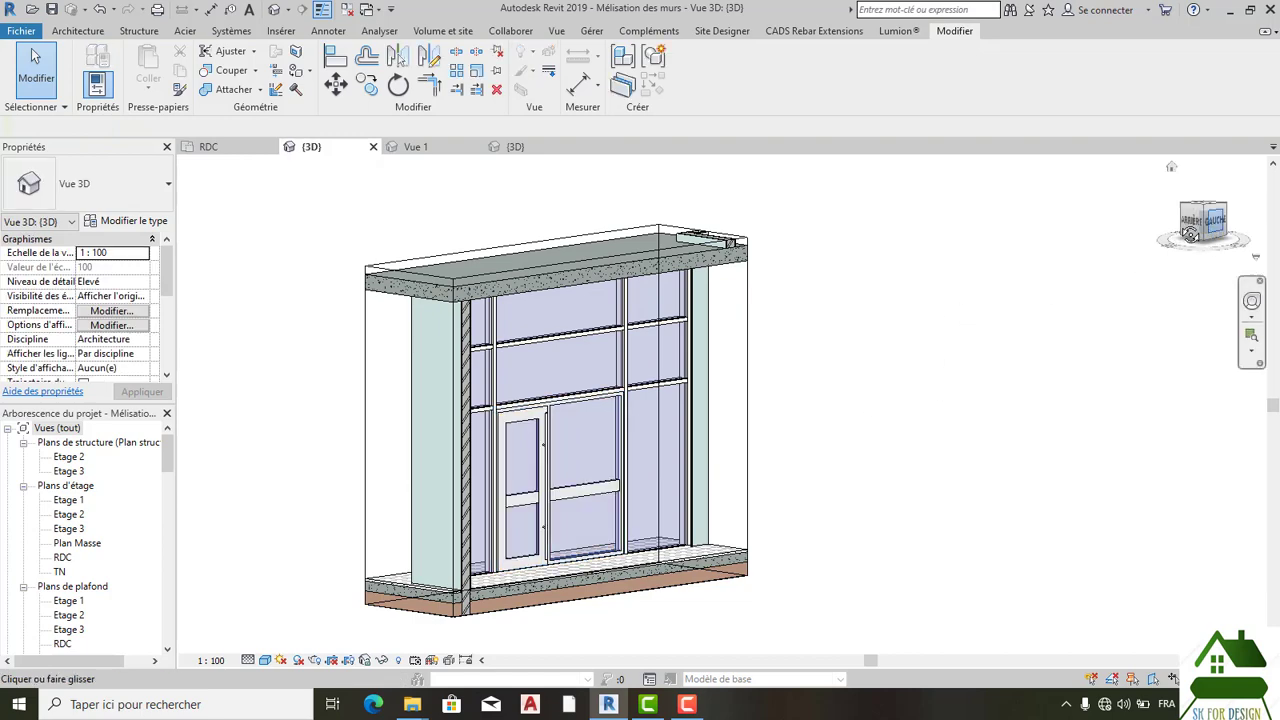
Step: Examine the entrance door and its frame in the curtain wall from the front, at an angle and close up
left_click(1192, 226)
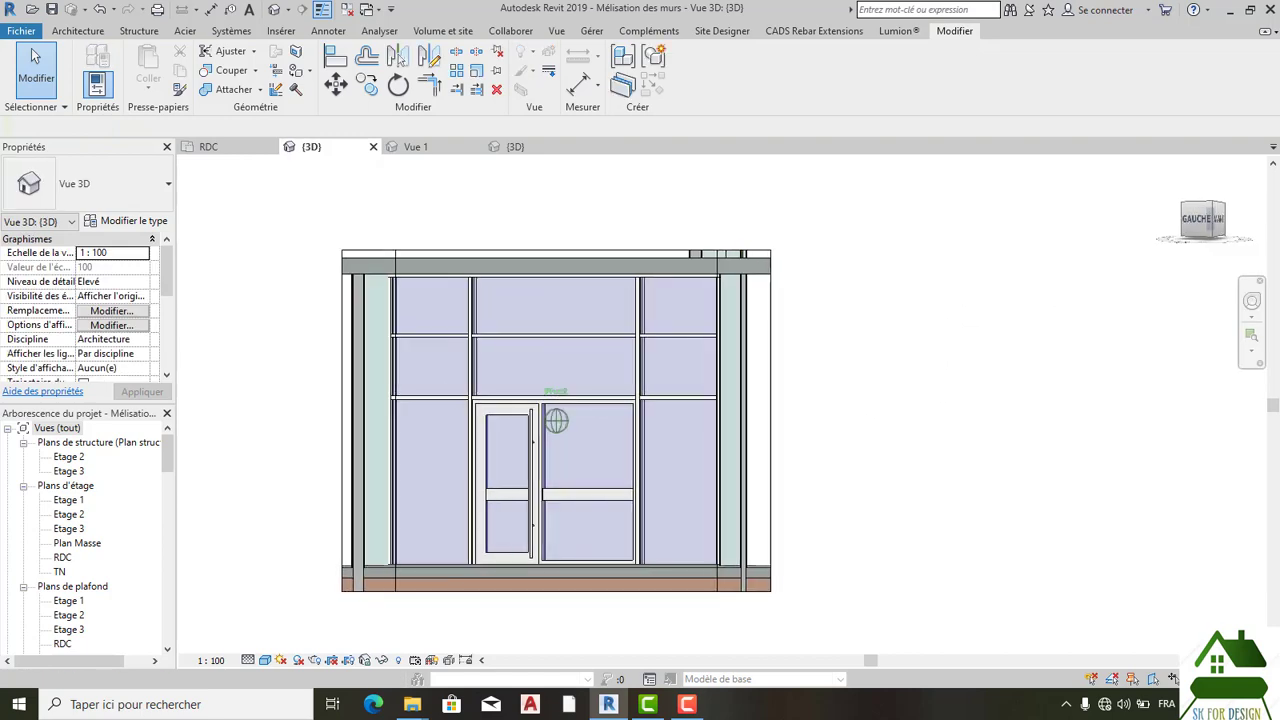
left_click(1184, 204)
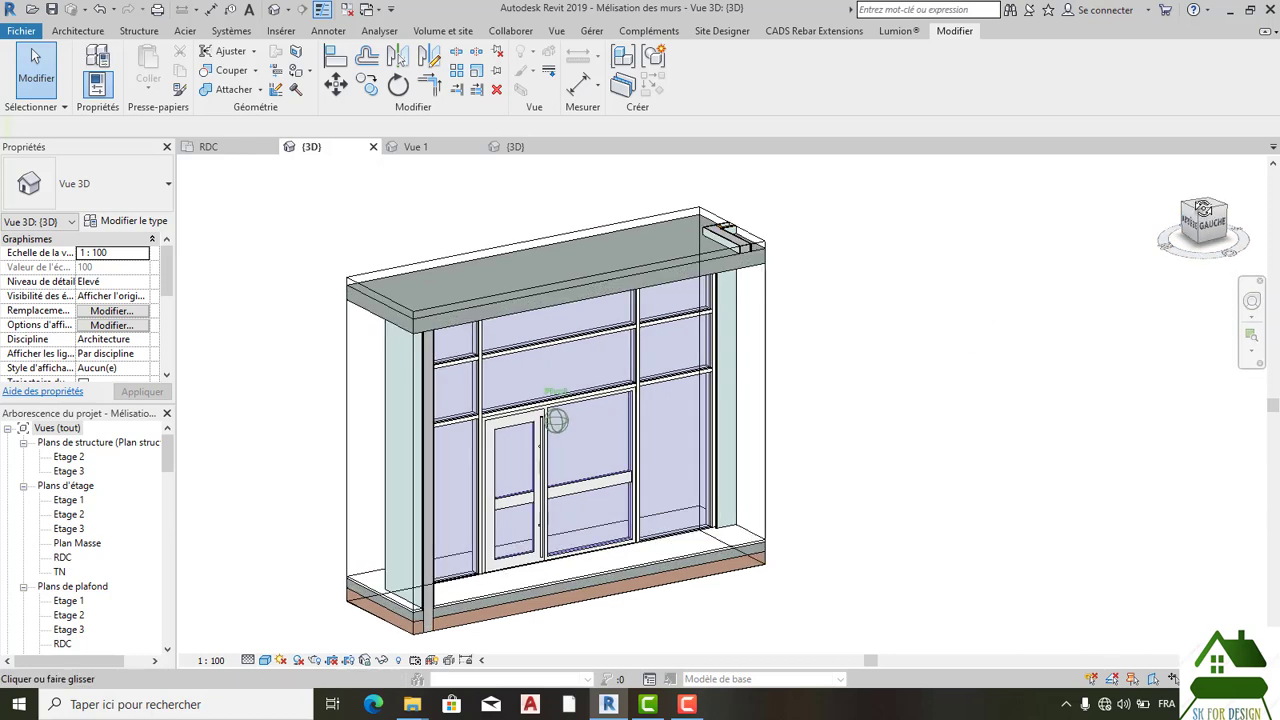
middle_click_drag(700, 390, 740, 401, "shift")
scroll(563, 402, "up", 5)
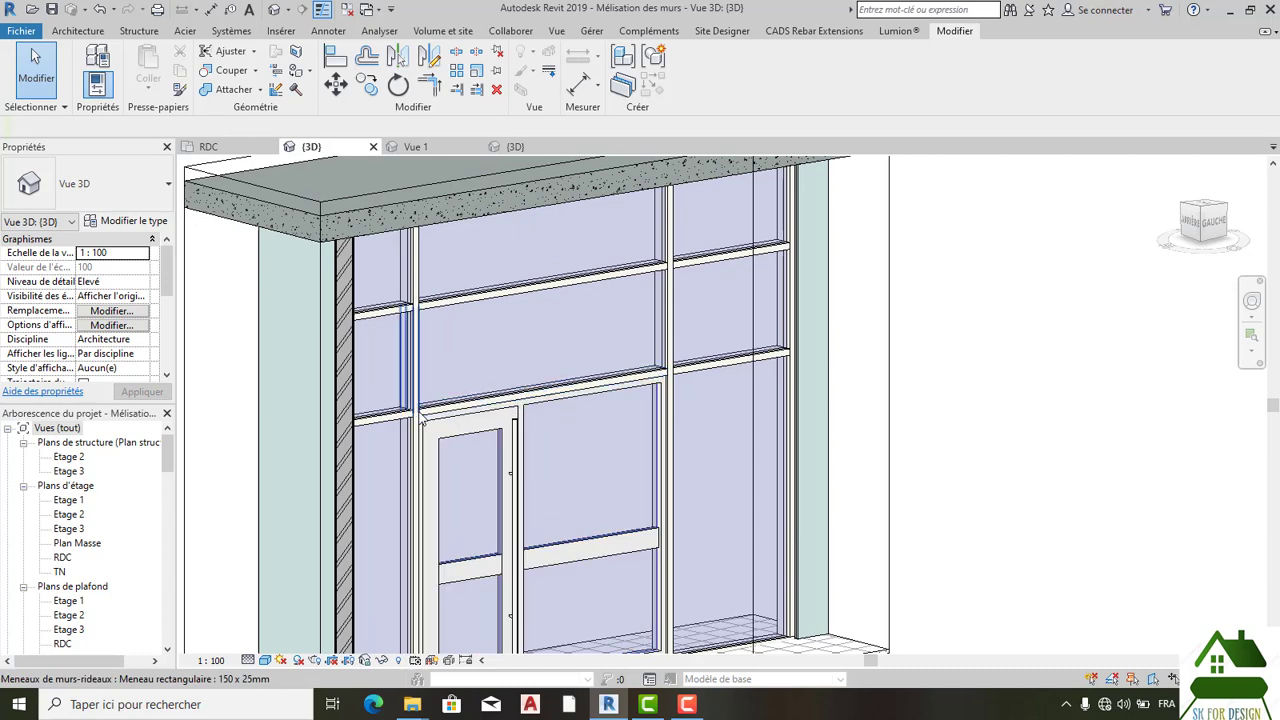
middle_click_drag(537, 447, 531, 400)
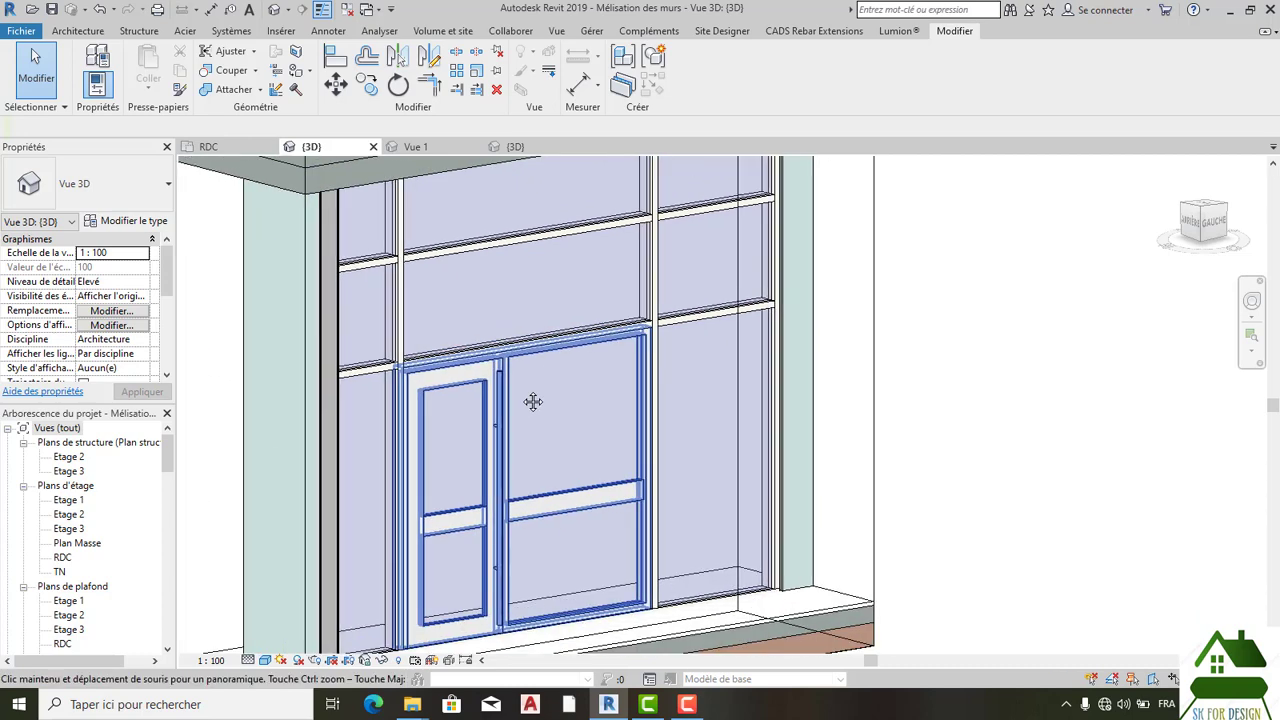
scroll(517, 540, "up", 2)
scroll(517, 533, "up", 2)
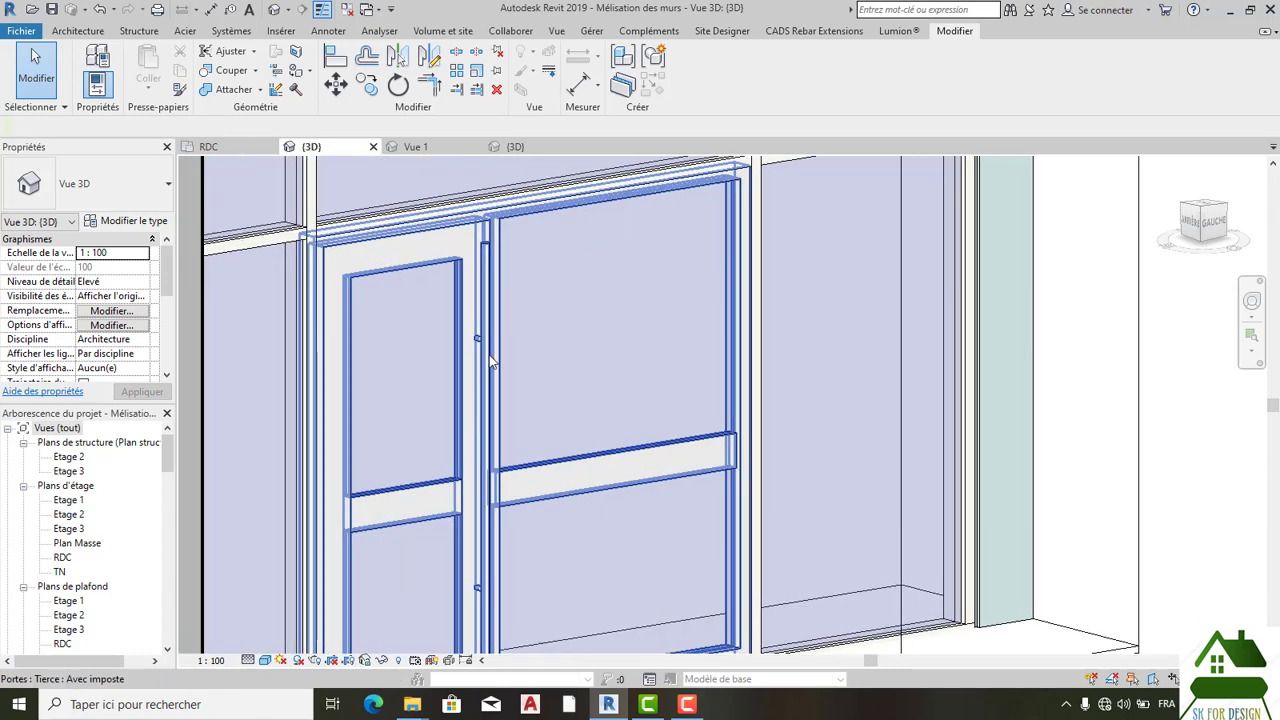
scroll(551, 323, "down", 3)
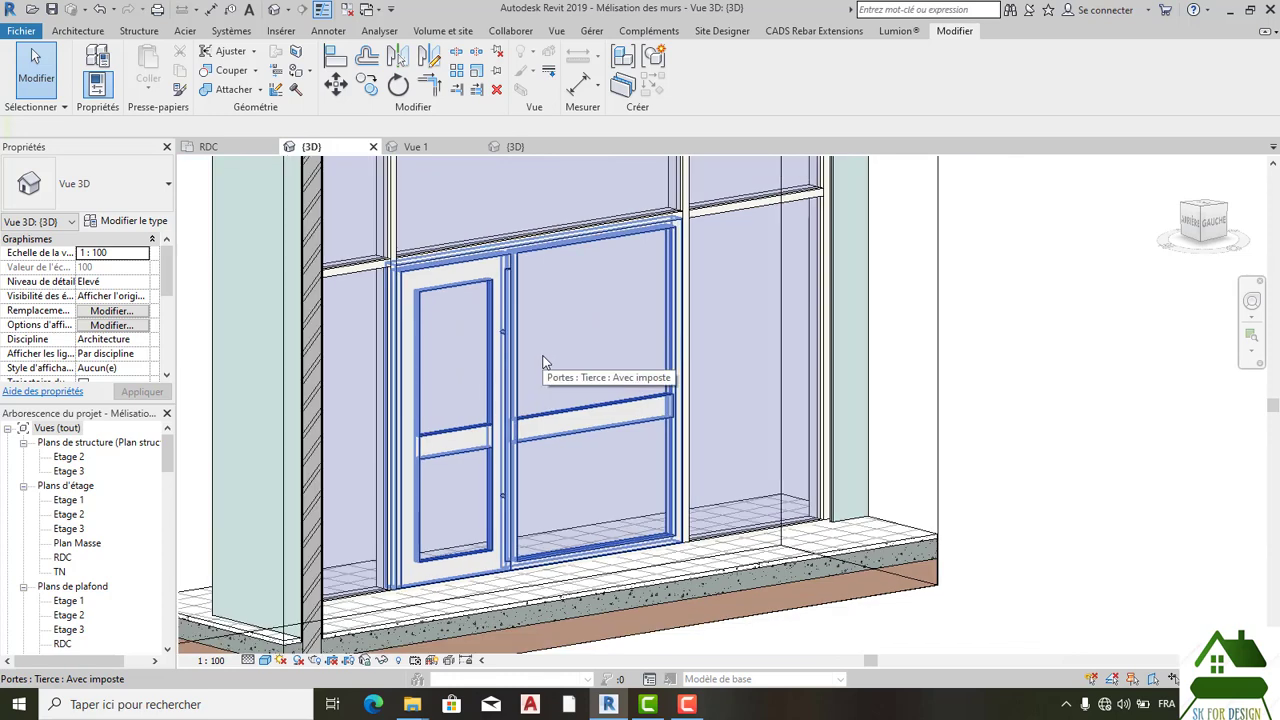
Step: Change the curtain wall's entrance door to the Tierce type Sans imposte
left_click(543, 362)
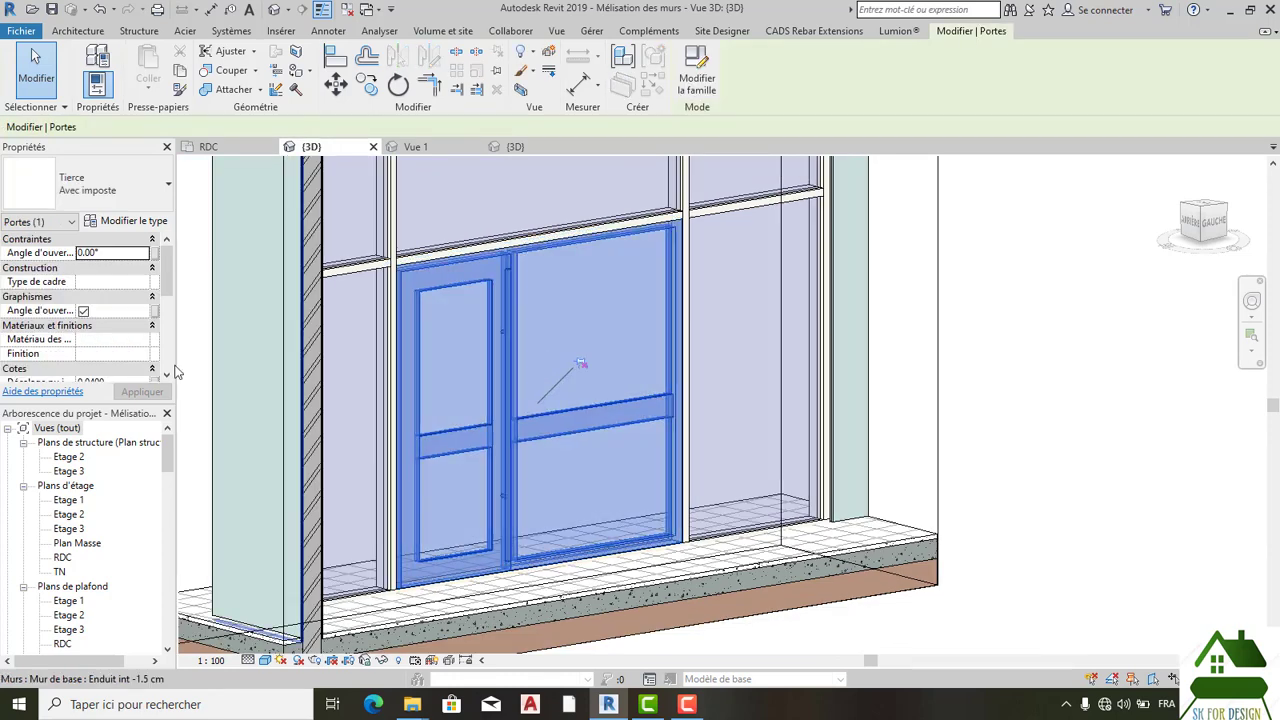
scroll(138, 350, "down", 5)
scroll(138, 350, "down", 1)
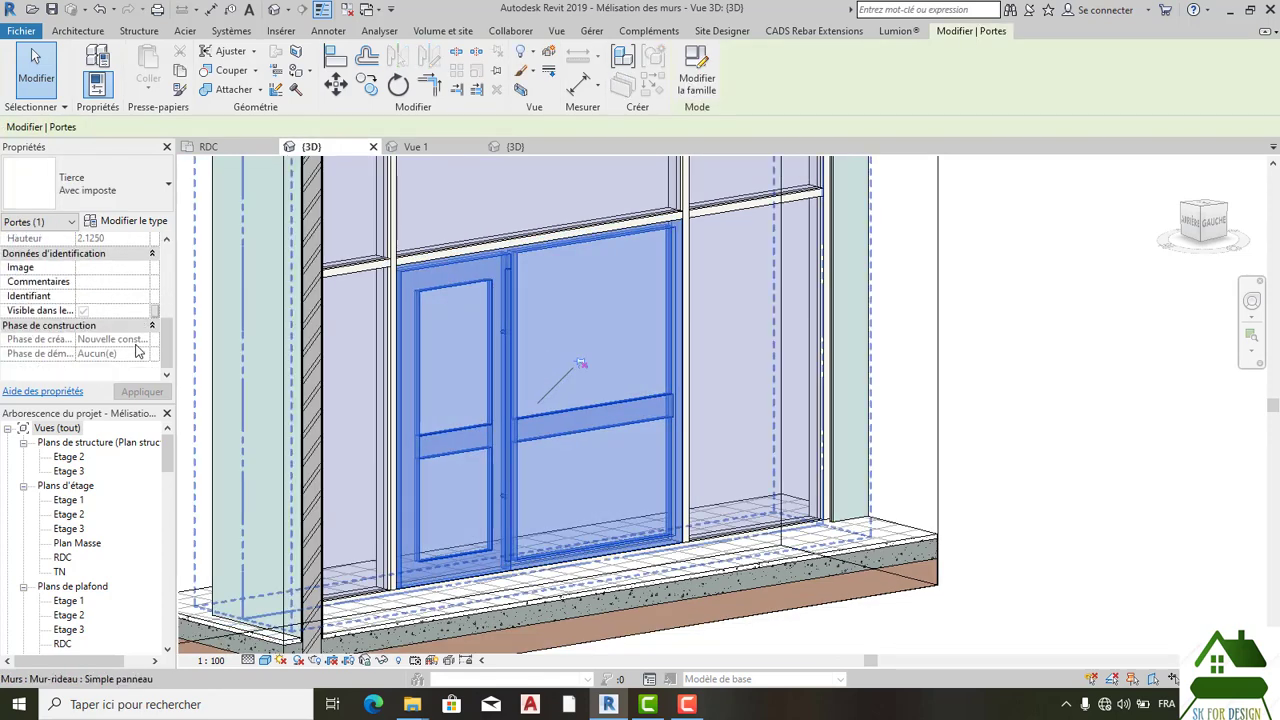
left_click(120, 190)
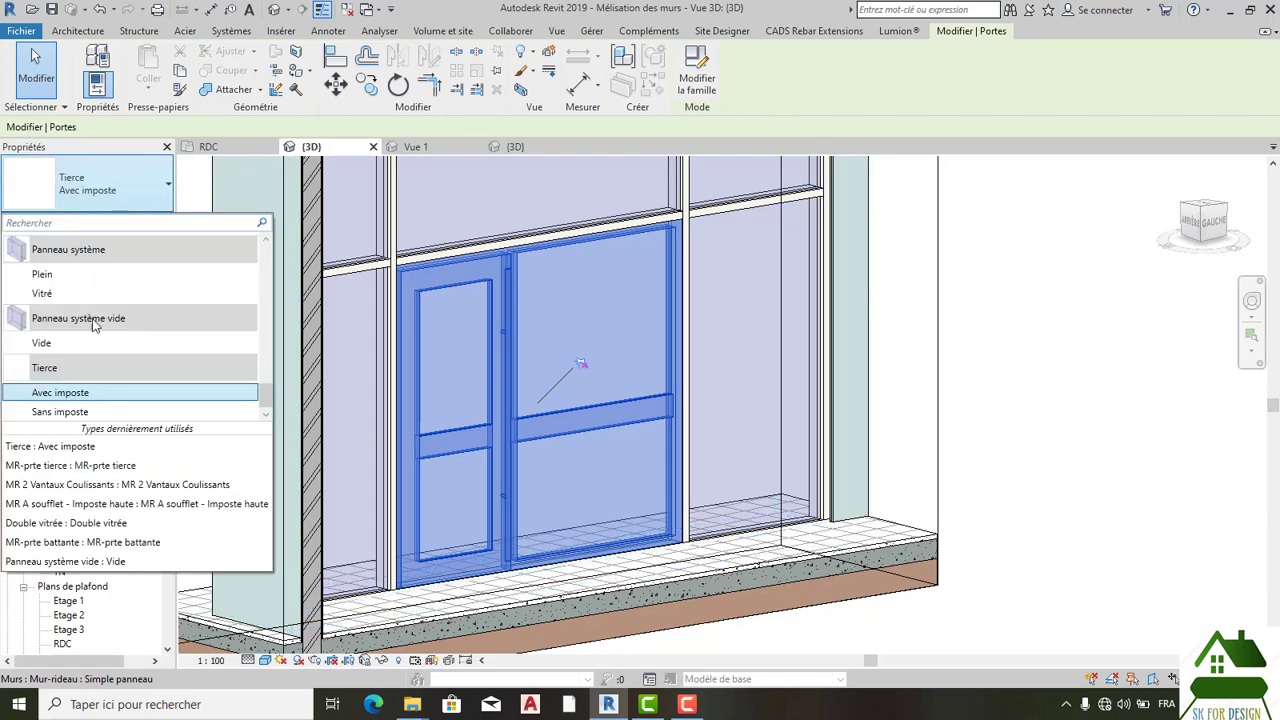
left_click(88, 420)
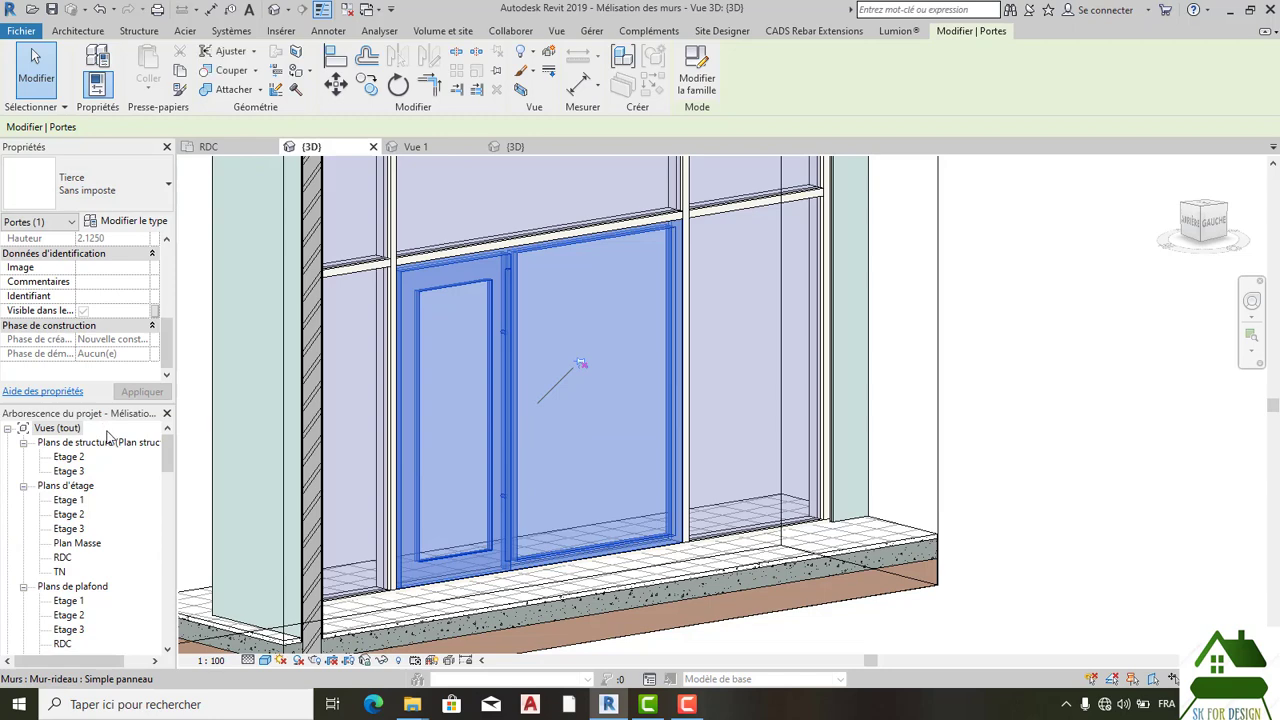
scroll(637, 470, "down", 2)
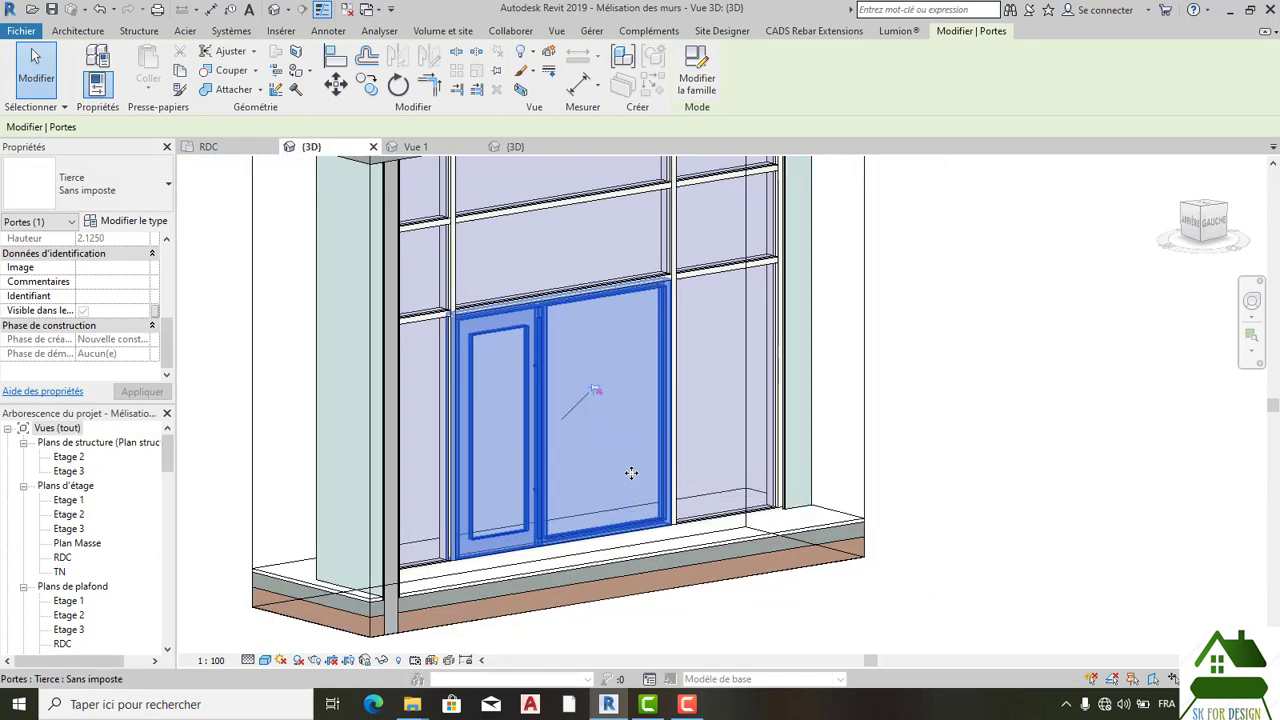
key("Escape")
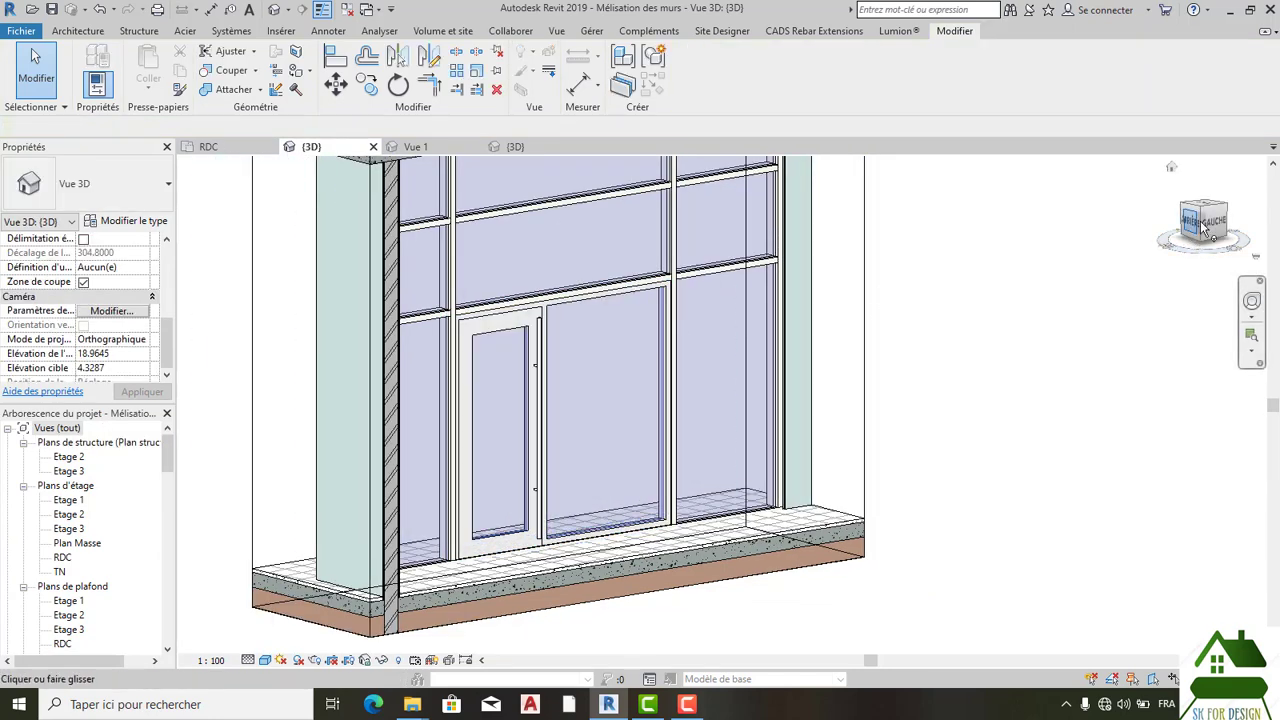
Step: Examine the curtain wall with its Sans imposte door from several viewing angles
mouse_move(1197, 221)
left_mouse_down()
mouse_move(1150, 198)
mouse_move(1153, 266)
left_mouse_up()
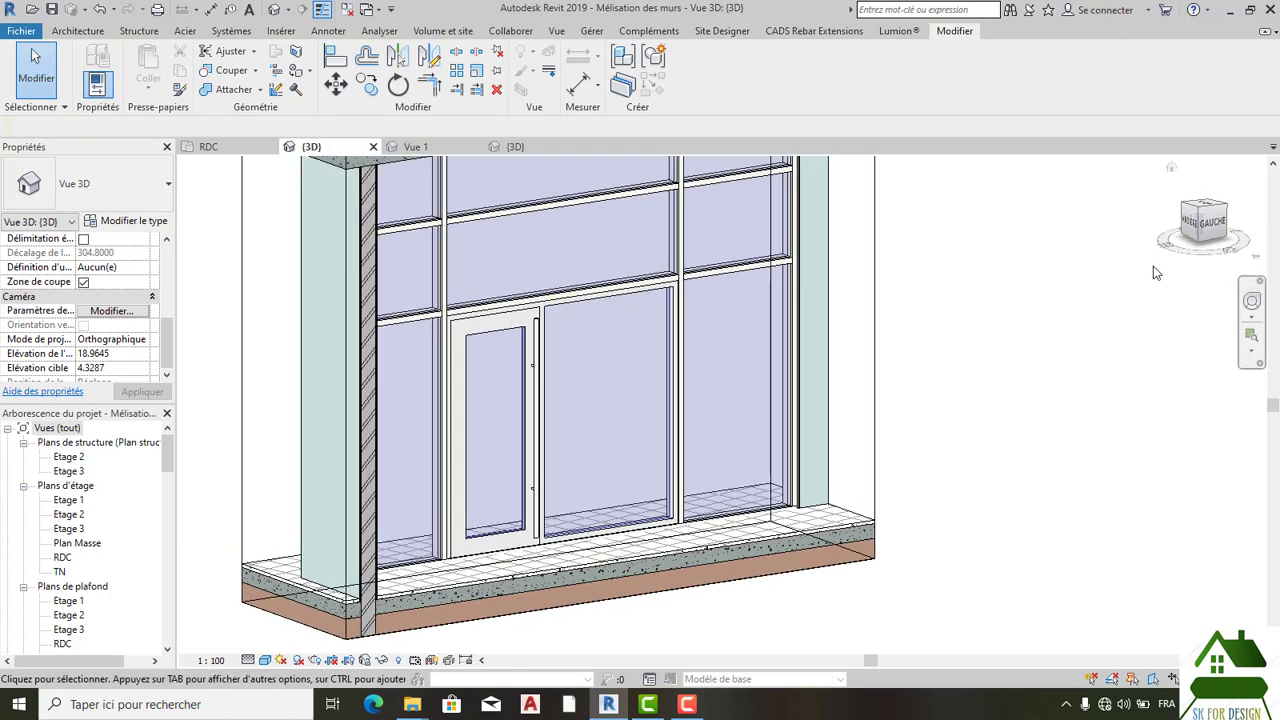
middle_click_drag(1153, 268, 1120, 353)
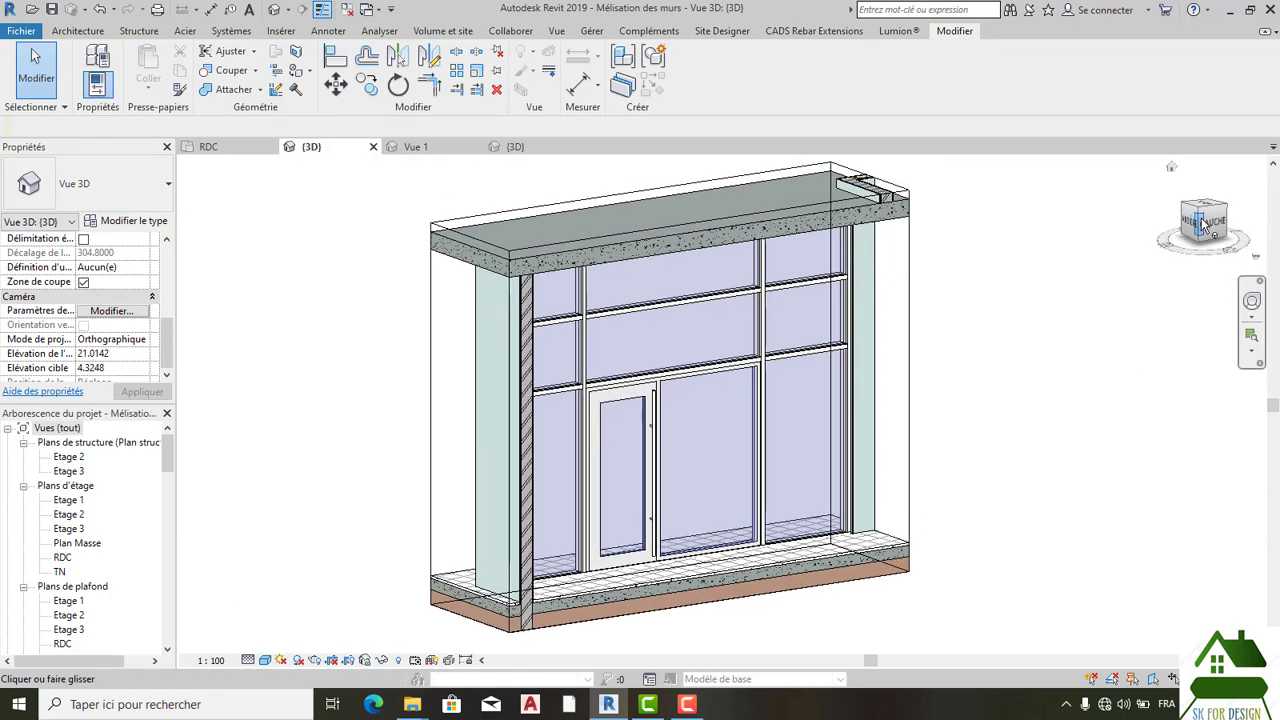
left_click(1203, 225)
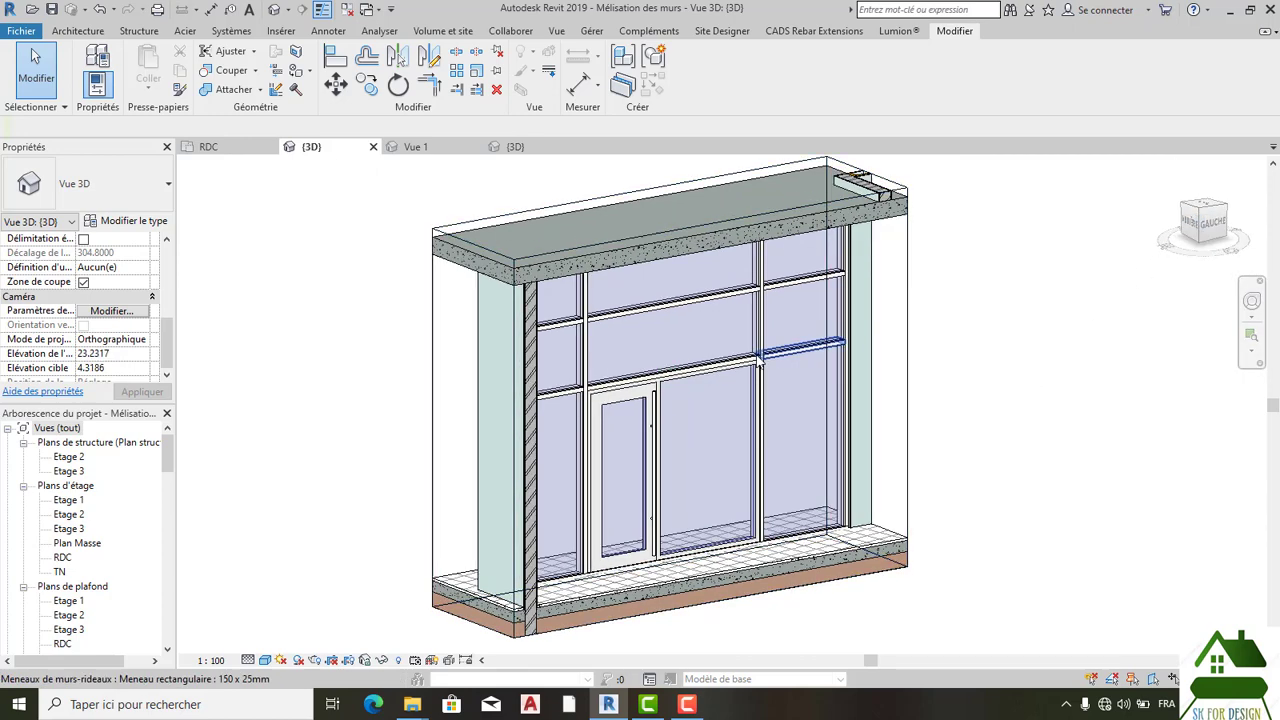
scroll(681, 336, "up", 1)
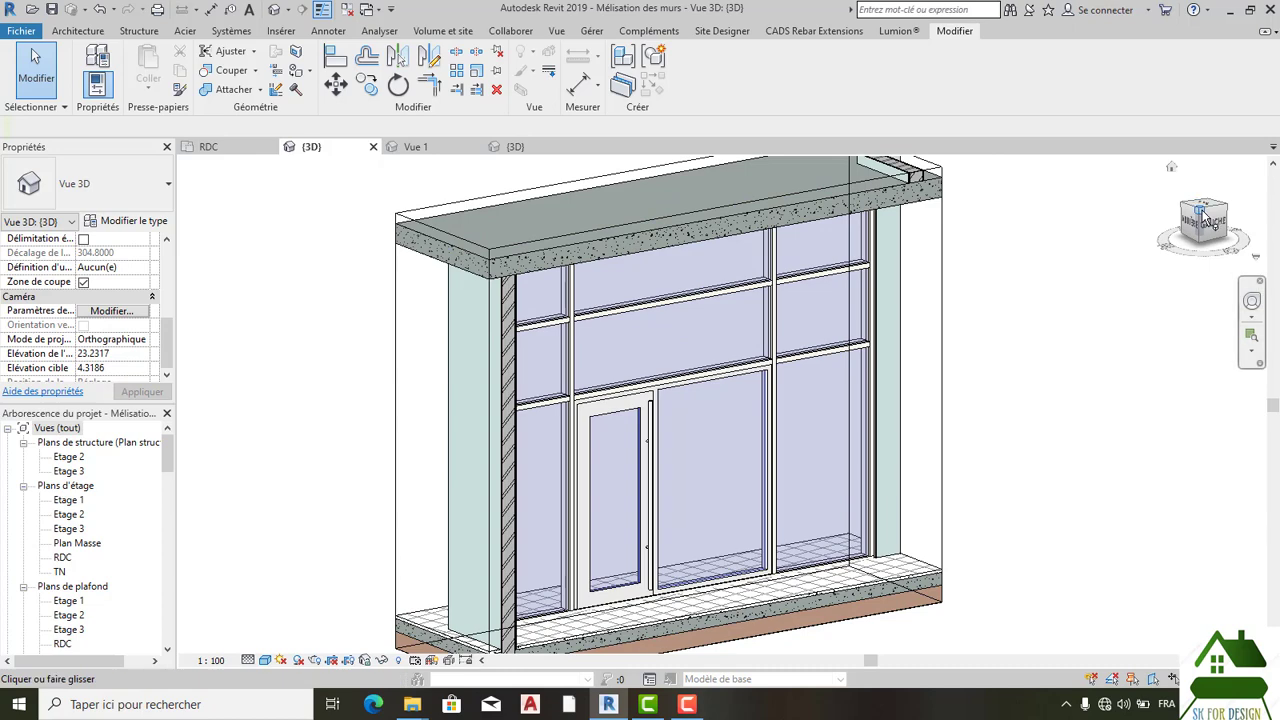
left_click(1205, 218)
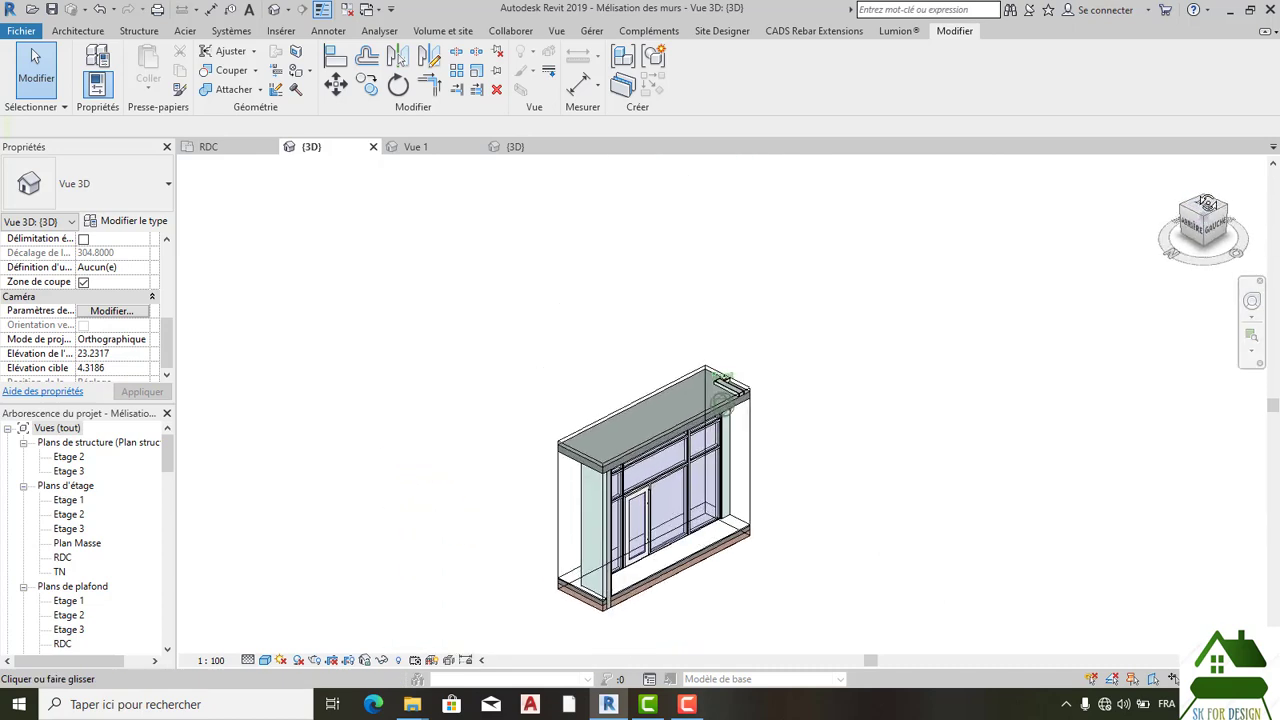
left_click(1207, 203)
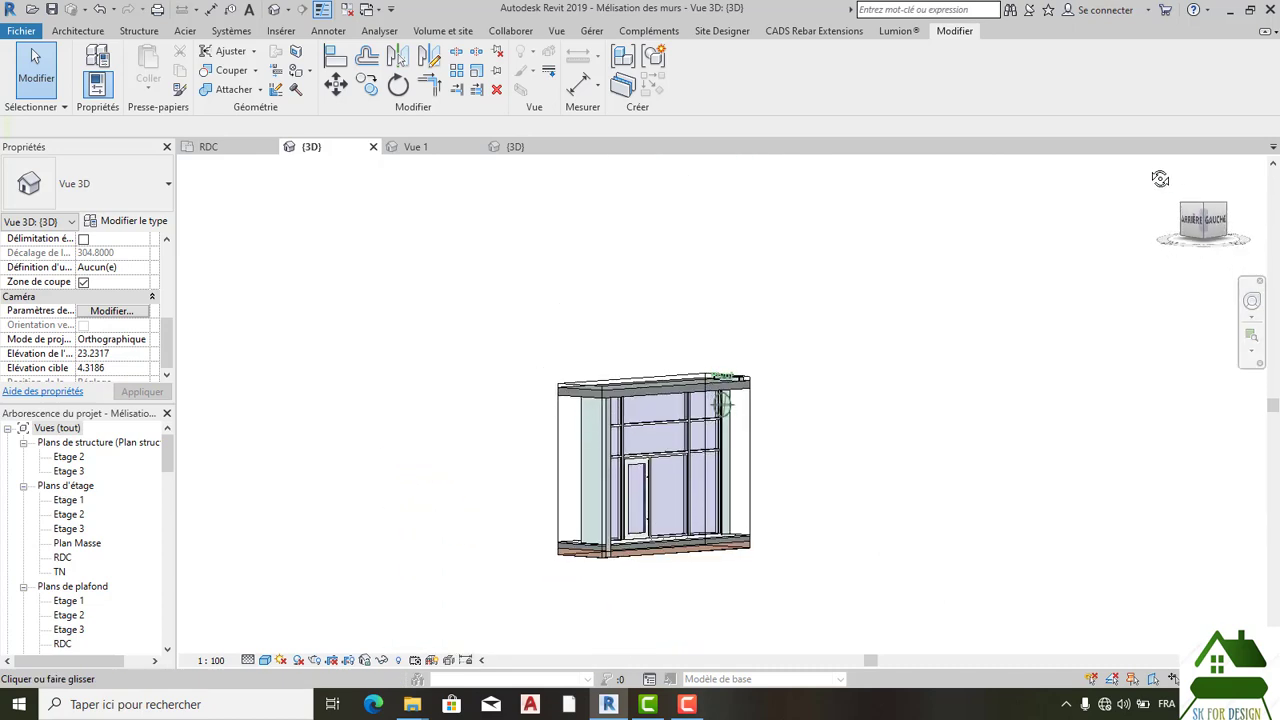
scroll(613, 431, "up", 3)
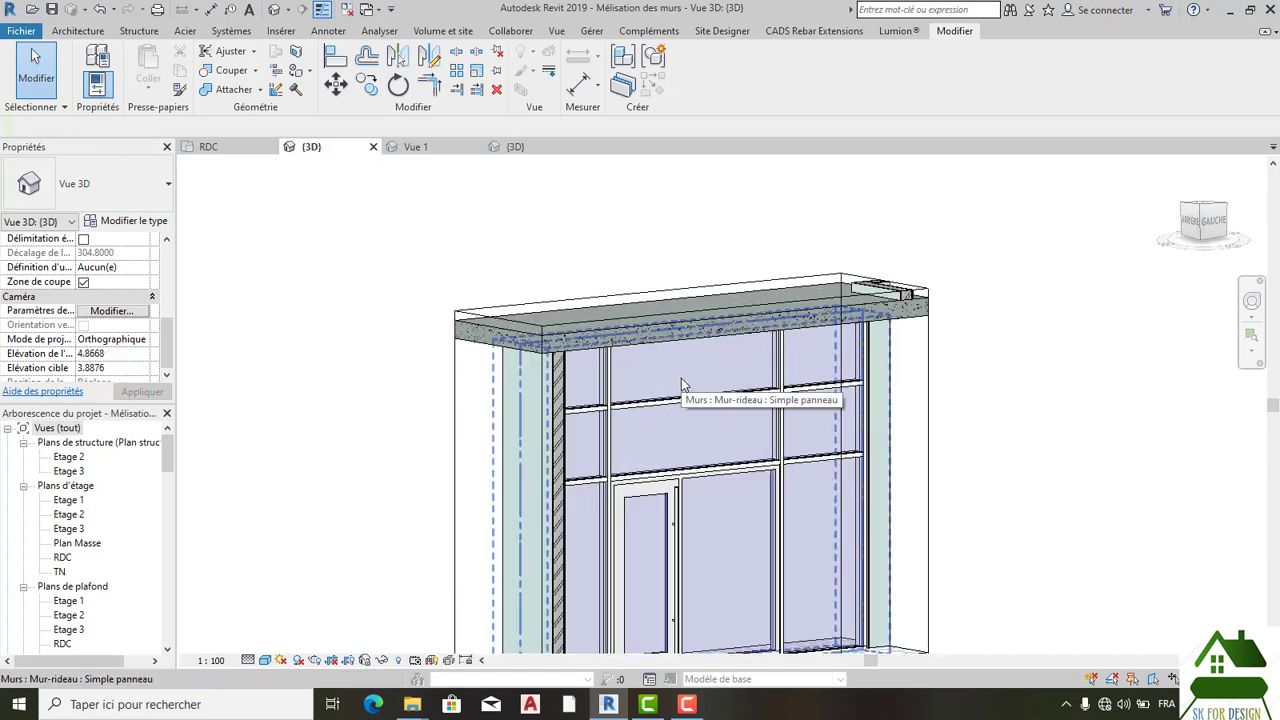
Step: Replace the topmost glazed panel above the entrance door with the MR 2 Vantaux Coulissants window
left_click(682, 384)
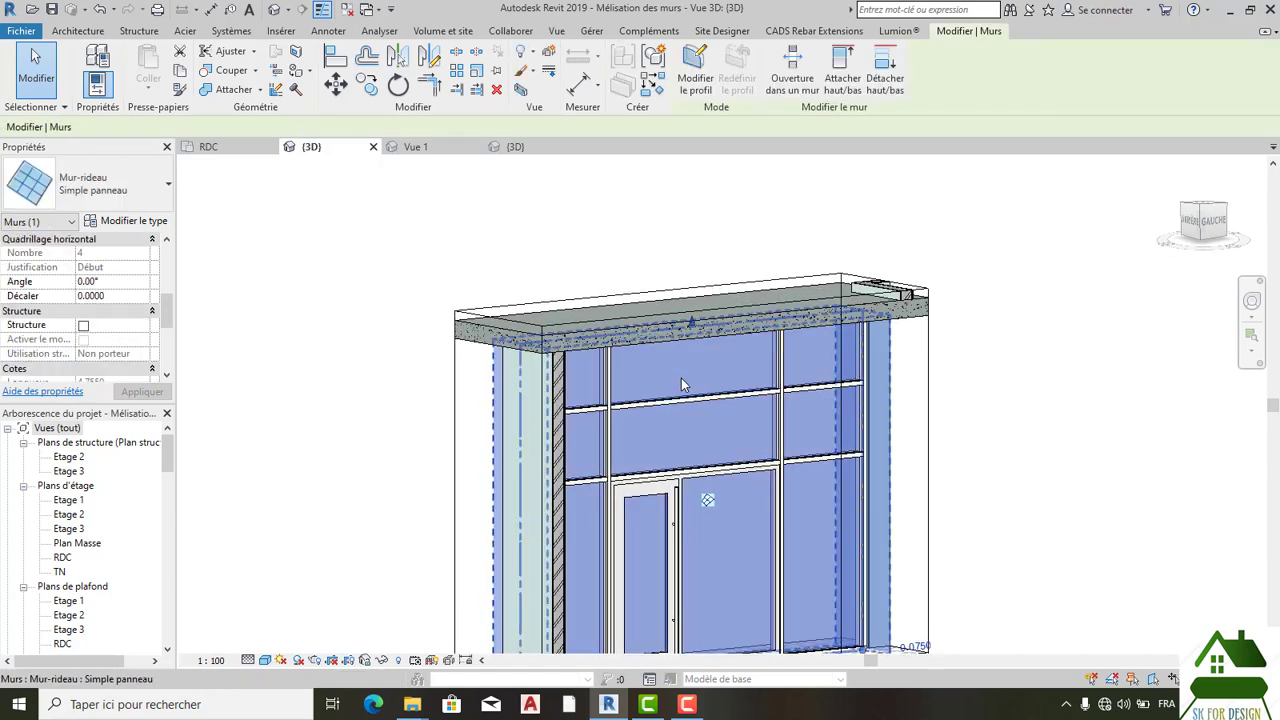
left_click(681, 384)
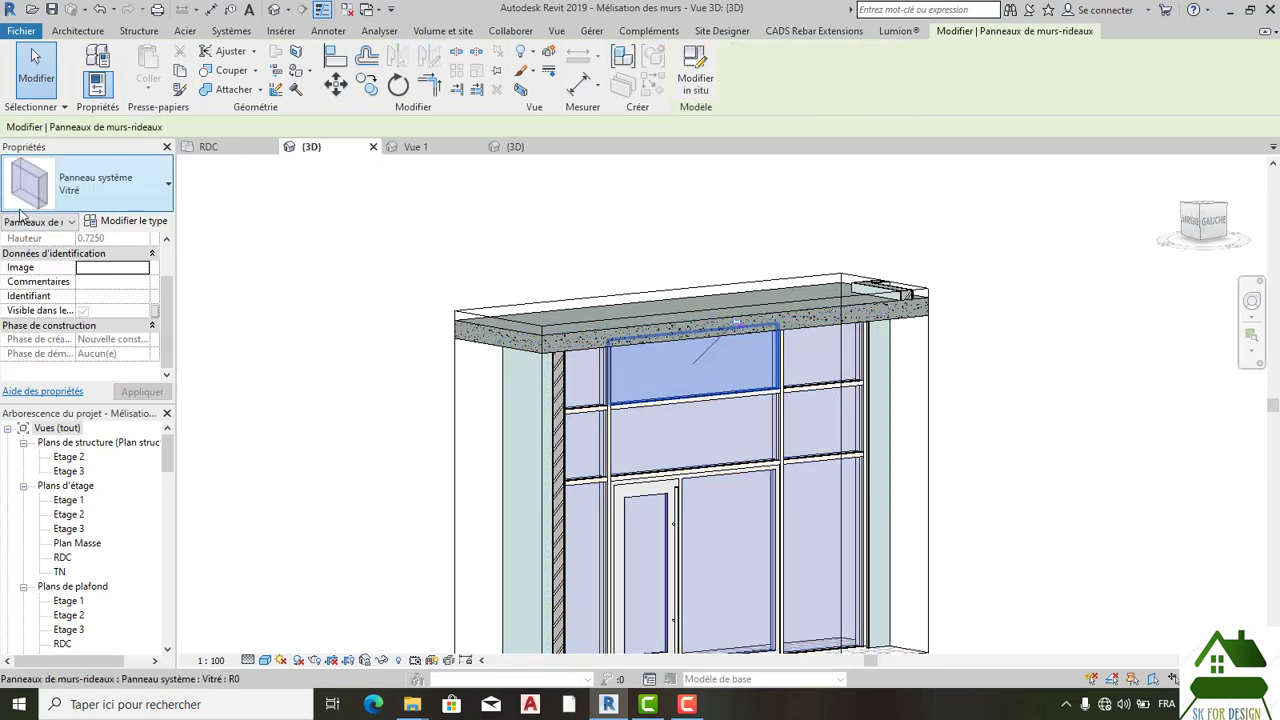
left_click(89, 191)
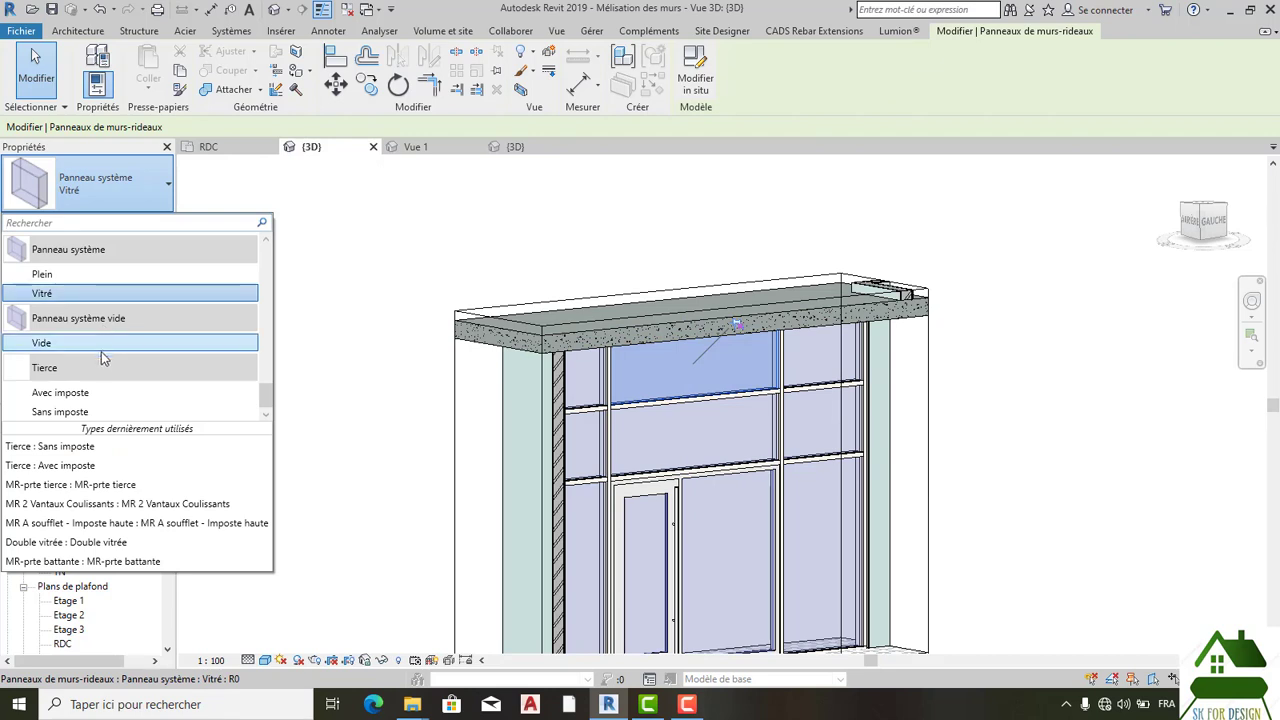
left_click(99, 505)
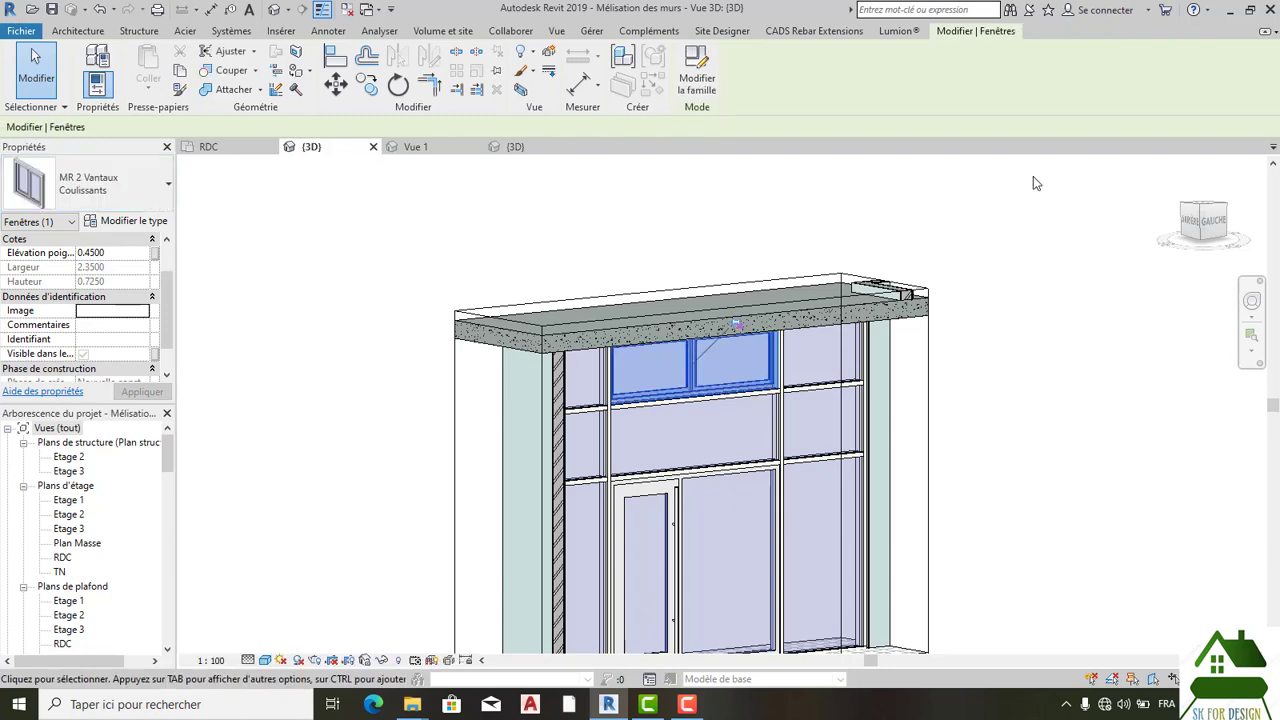
Step: Inspect the sliding window above the door up close and the whole curtain wall from the other side
left_click(1183, 238)
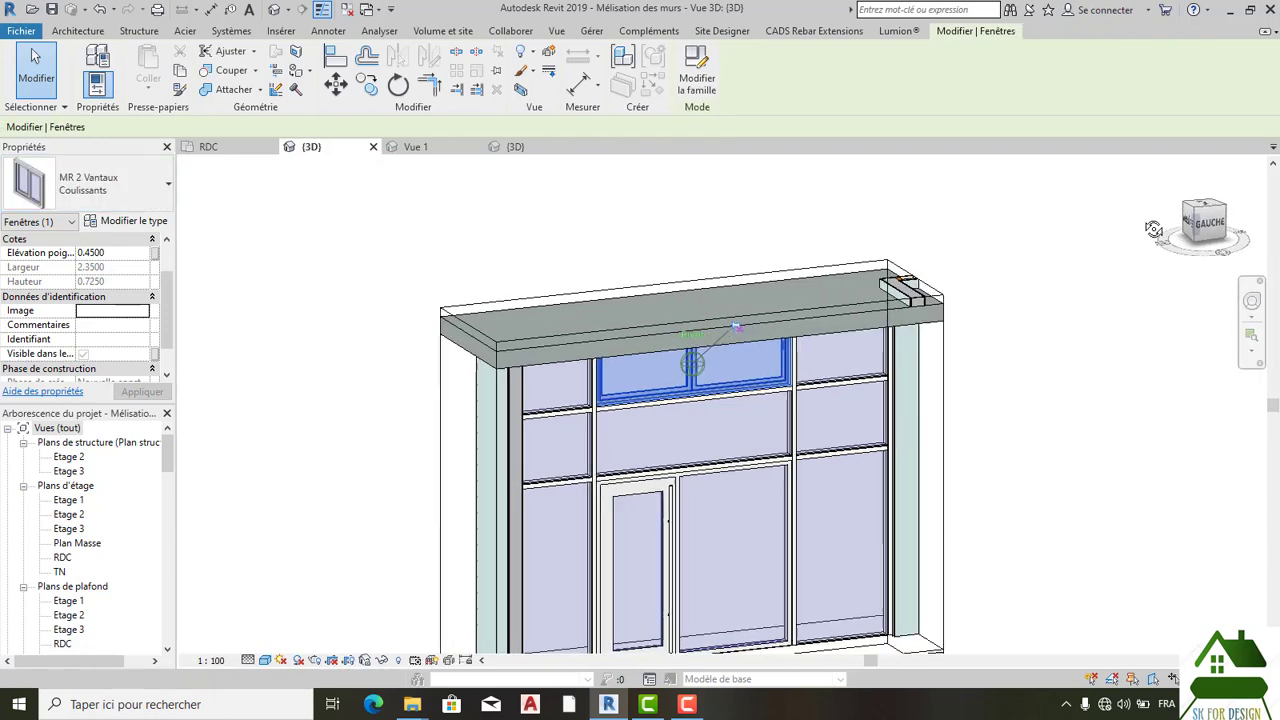
mouse_move(1167, 234)
left_mouse_down()
mouse_move(1178, 213)
mouse_move(1153, 224)
left_mouse_up()
key("Escape")
scroll(830, 370, "up", 5)
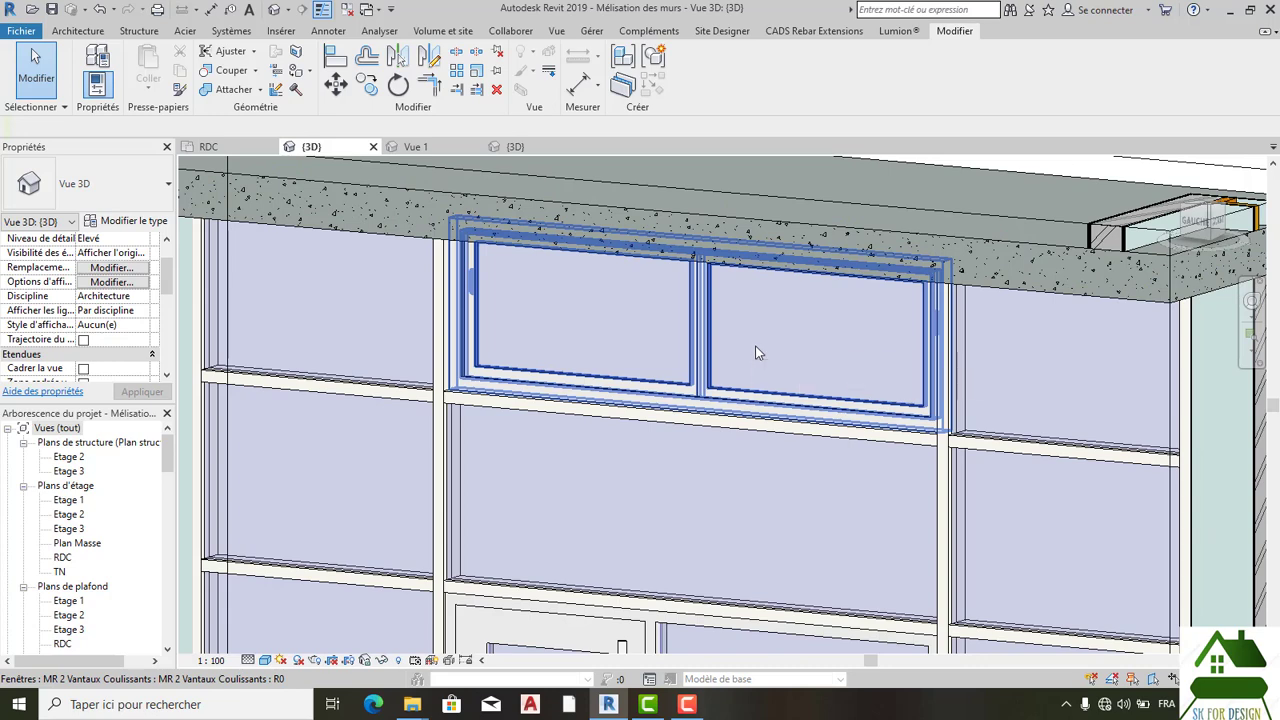
scroll(757, 346, "down", 4)
scroll(716, 392, "down", 5)
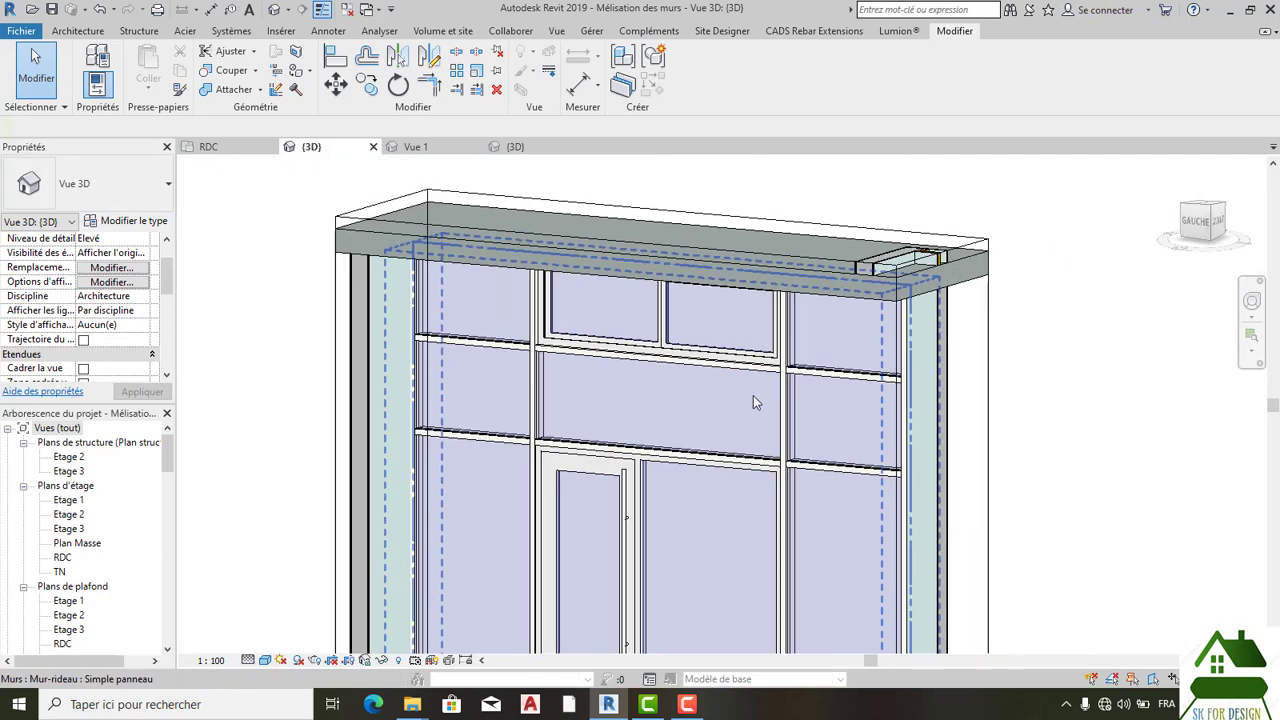
middle_click_drag(1089, 442, 1034, 407)
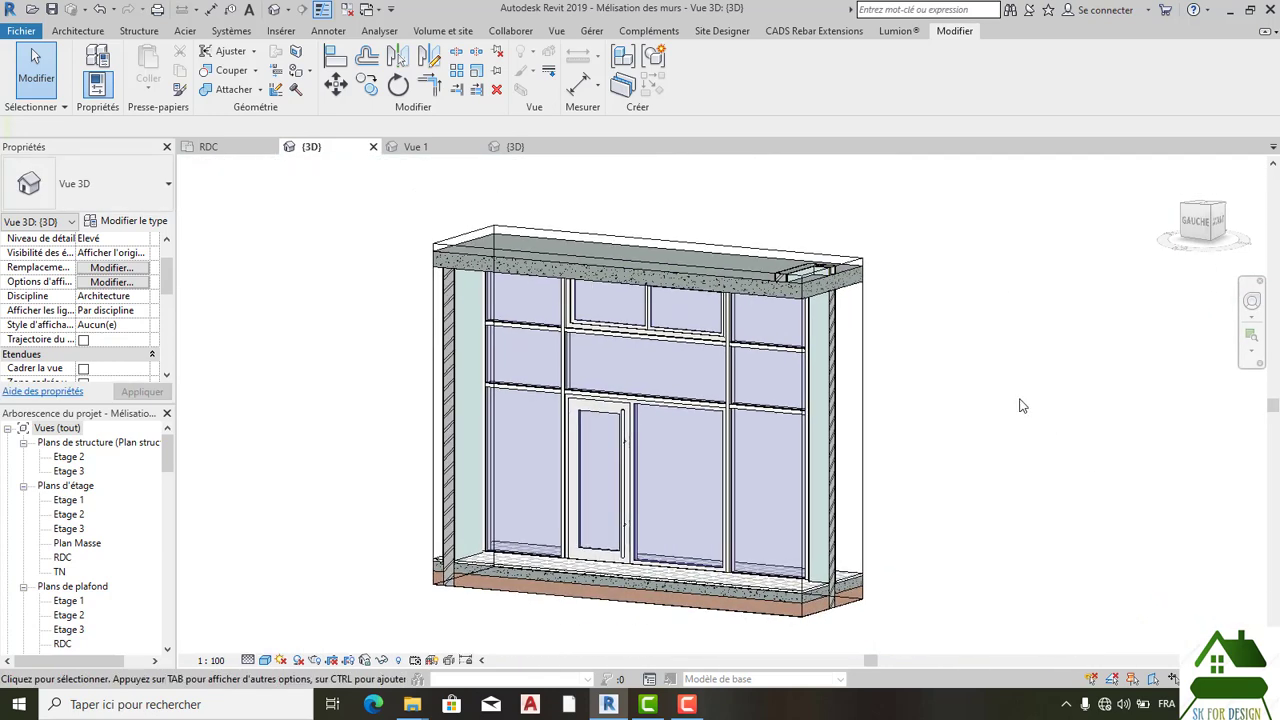
Step: Try the MR A soufflet - Imposte haute type in place of the sliding window above the entrance door
left_click(658, 302)
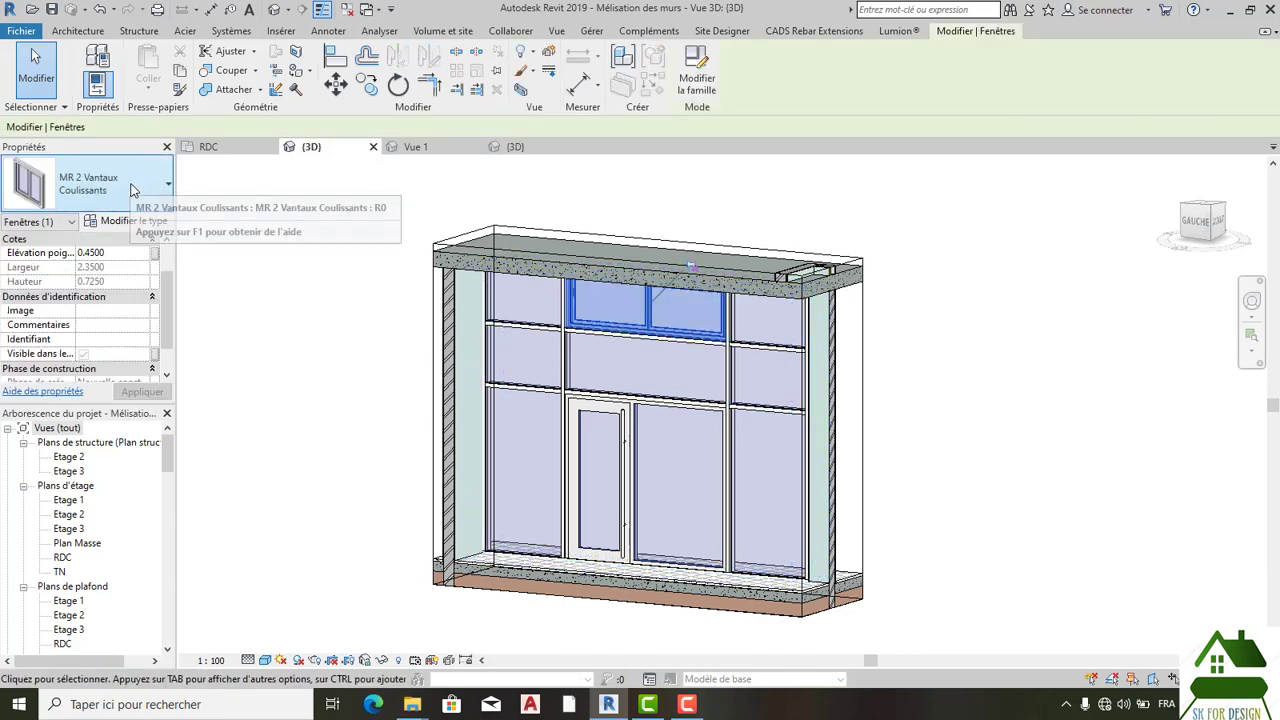
left_click(133, 191)
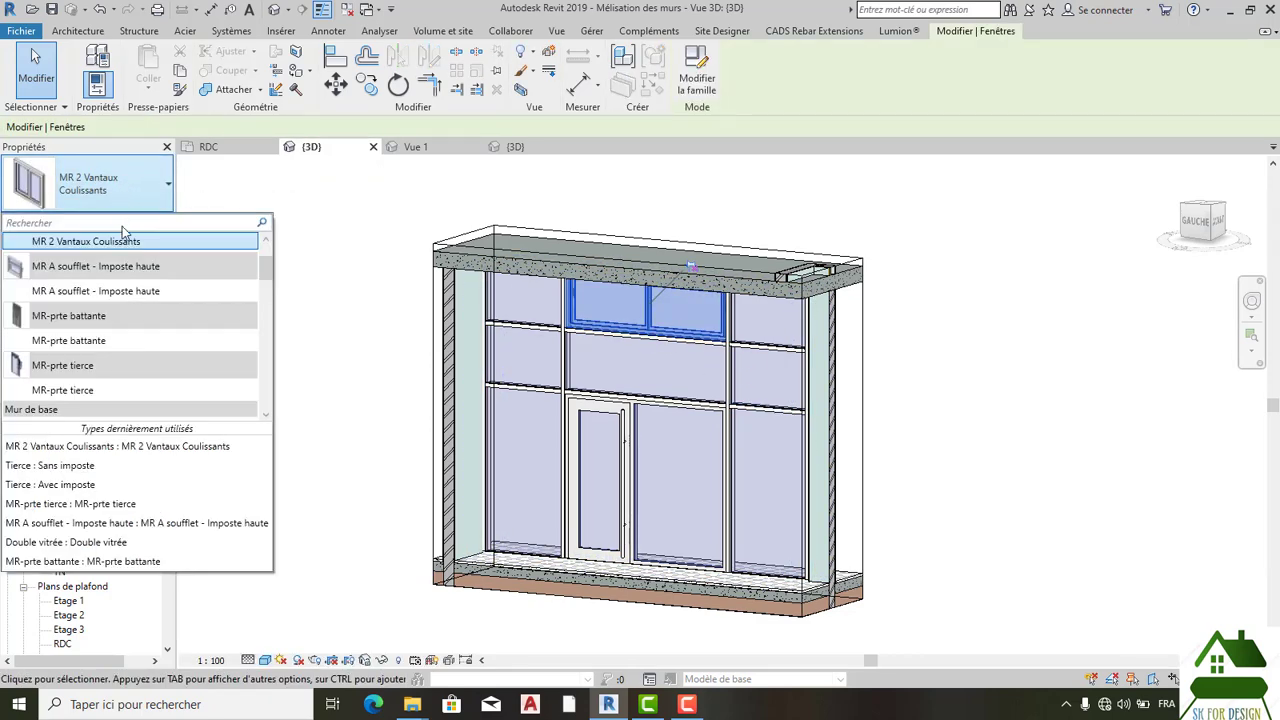
key("Escape")
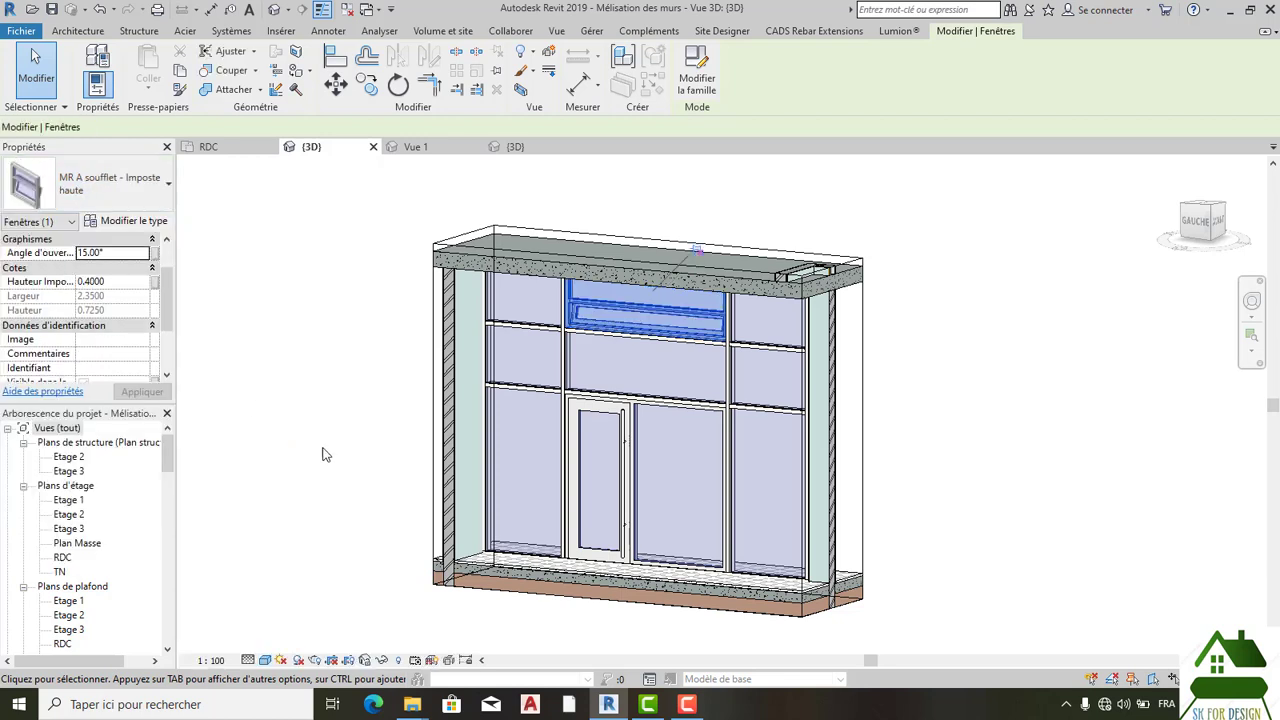
left_click(1038, 400)
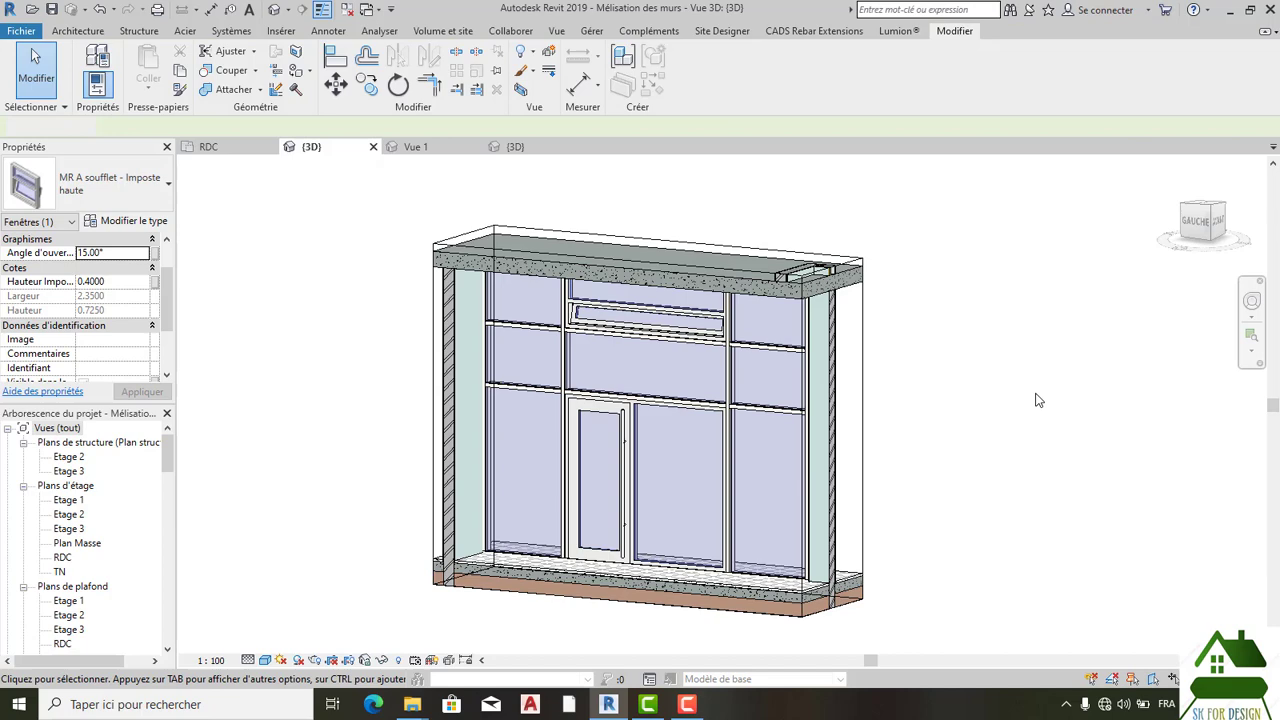
Step: Inspect the replaced window from the other side of the curtain wall and undo the change of type
left_click(1181, 262)
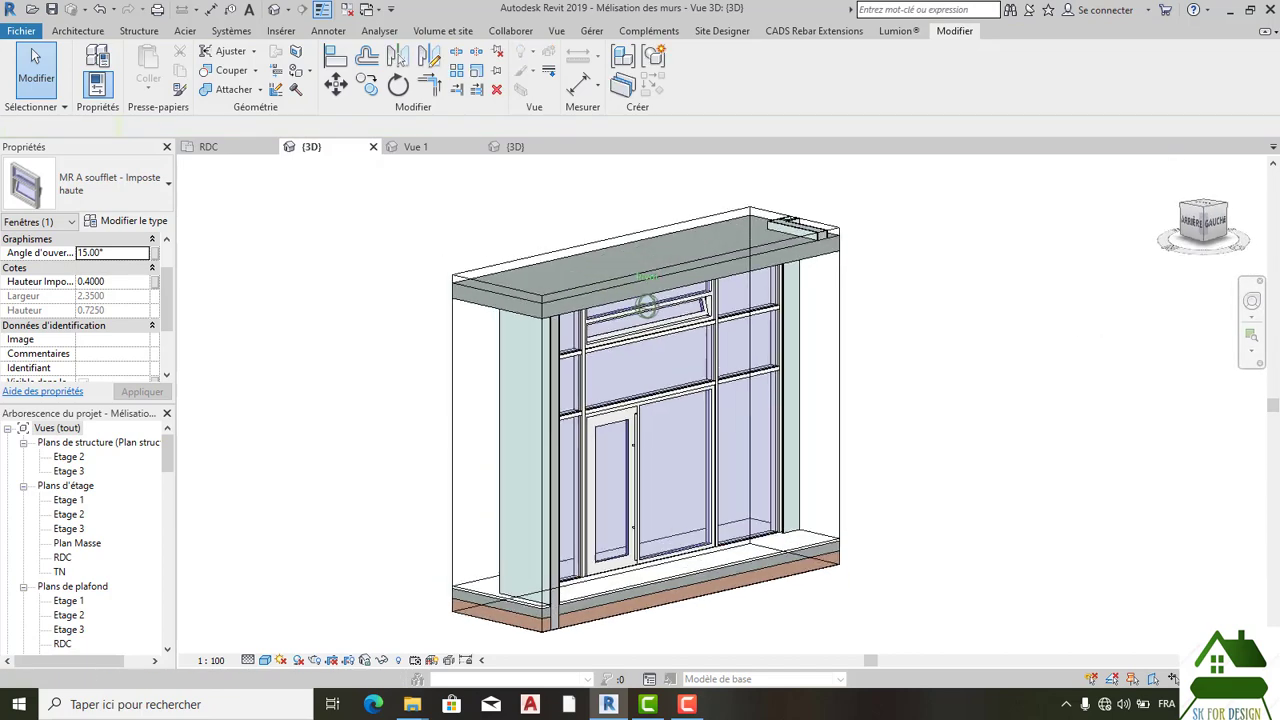
scroll(662, 316, "up", 2)
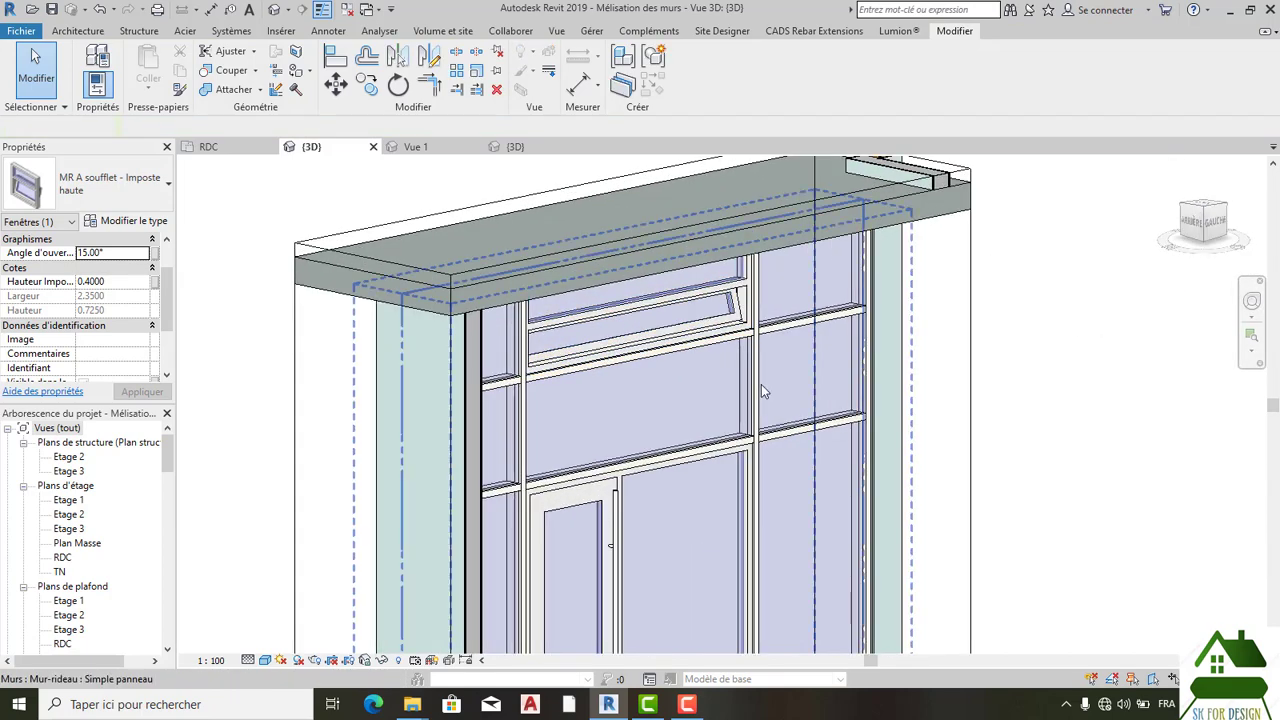
scroll(1030, 394, "down", 2)
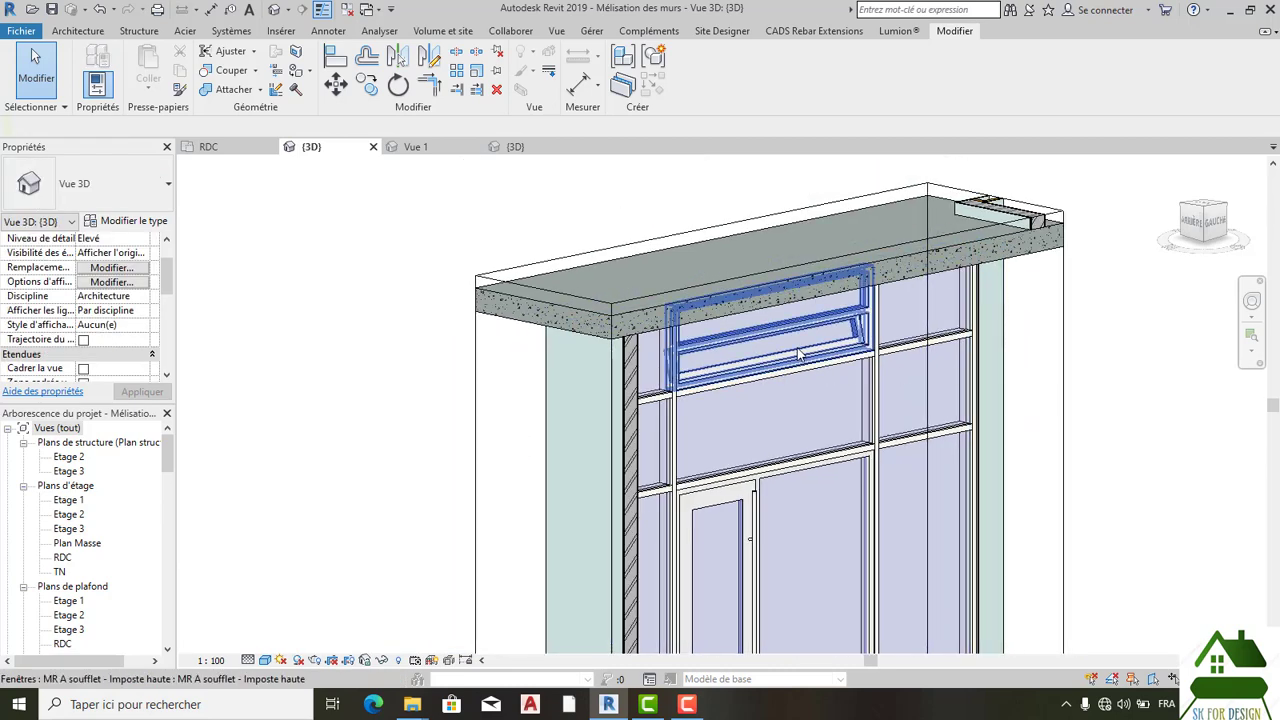
scroll(967, 351, "down", 2)
middle_click_drag(1073, 394, 1005, 396)
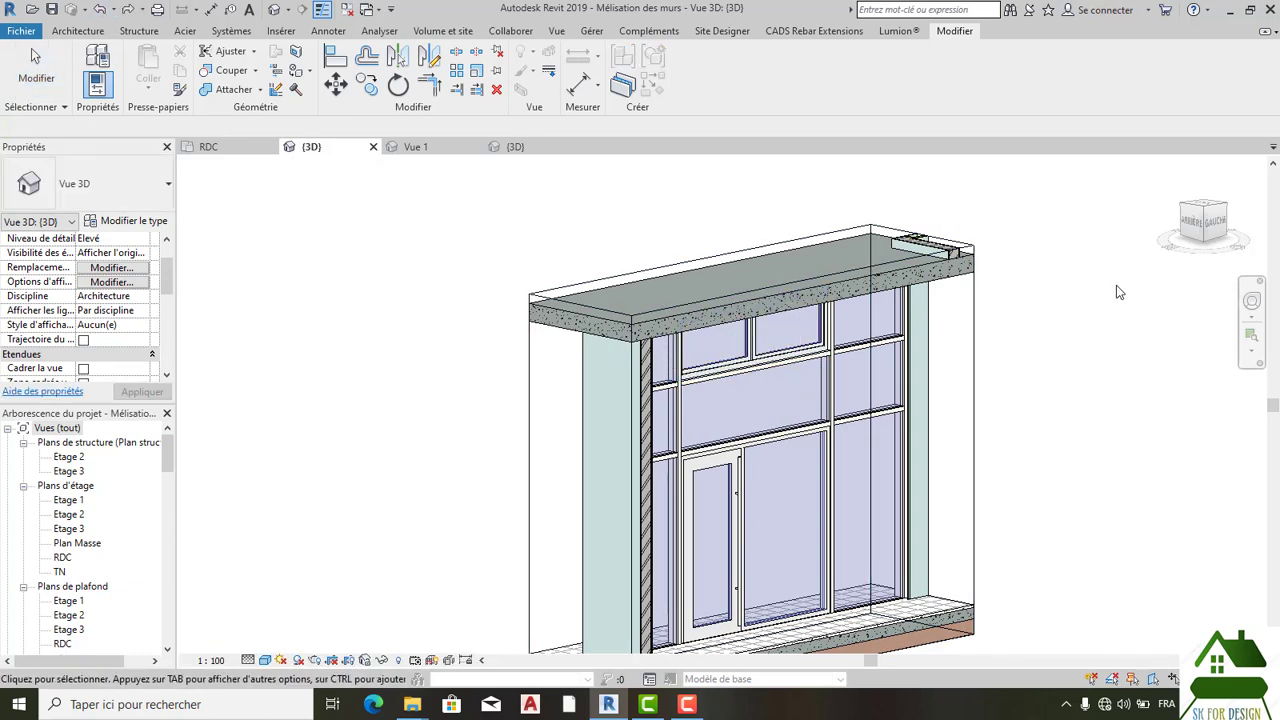
Step: Turn off the 3D view's section box (Zone de coupe) to display the whole building
left_click(1222, 235)
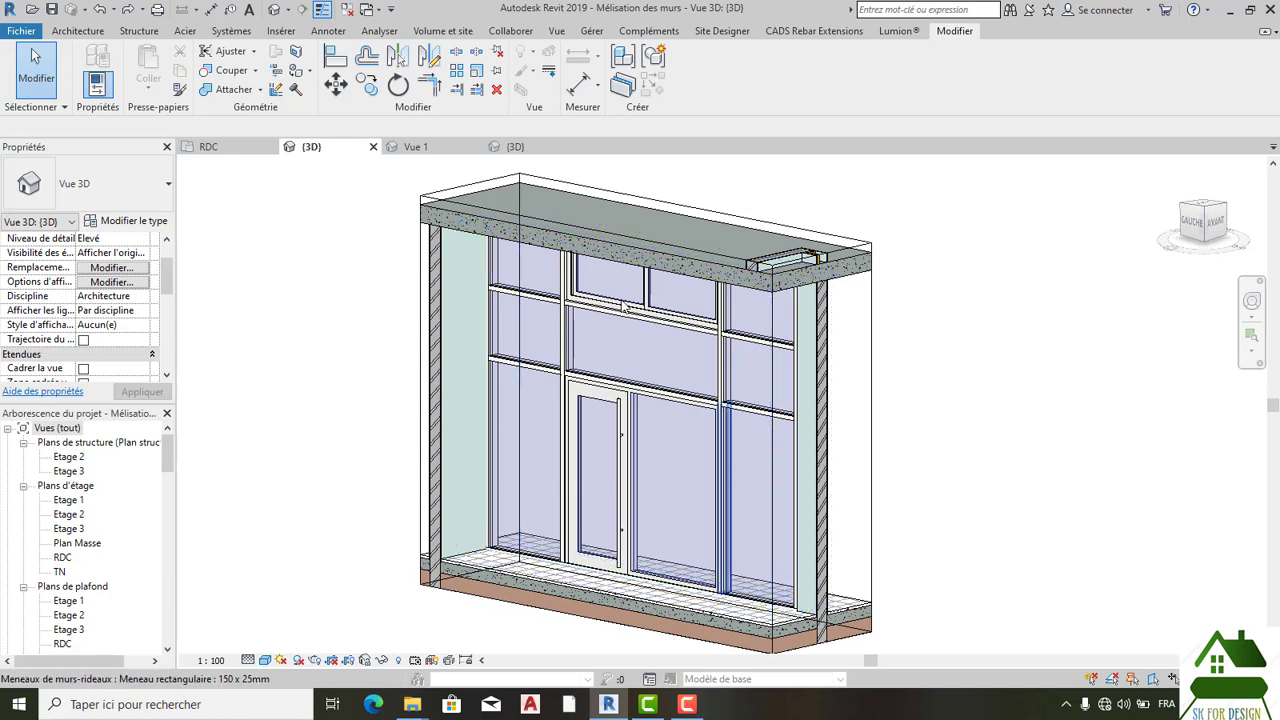
scroll(622, 305, "up", 2)
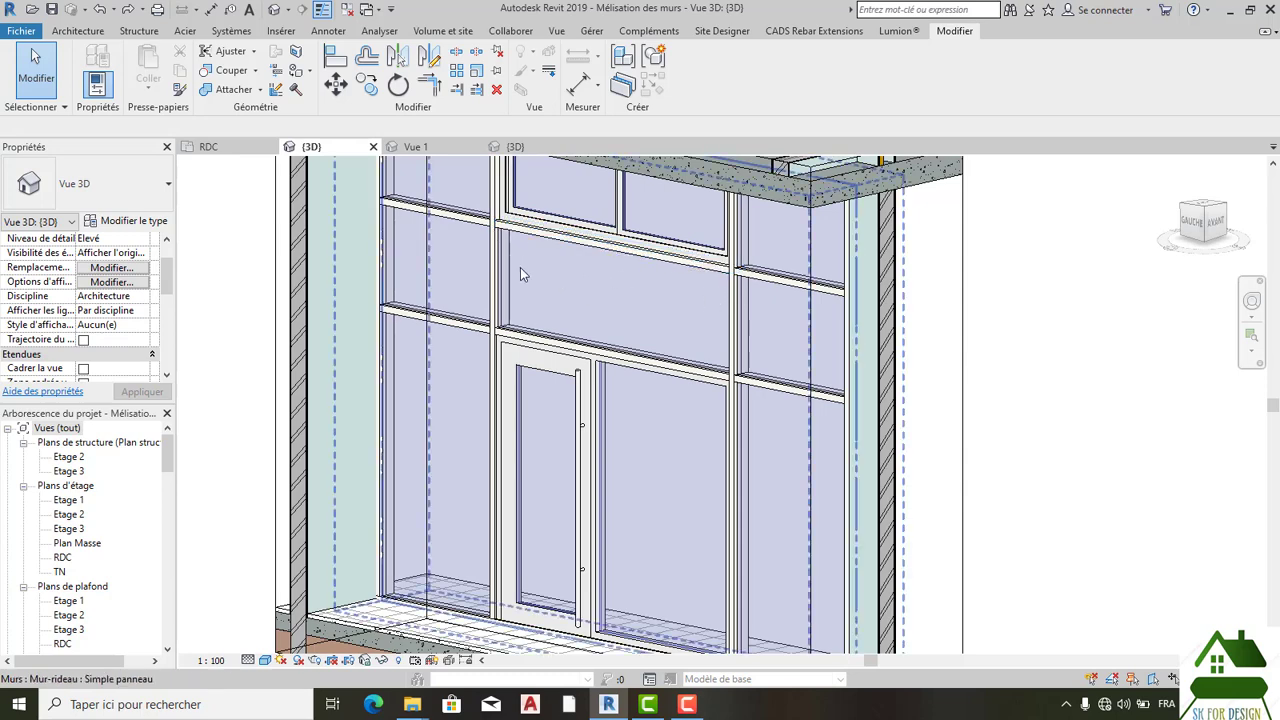
scroll(517, 275, "down", 2)
scroll(517, 275, "down", 3)
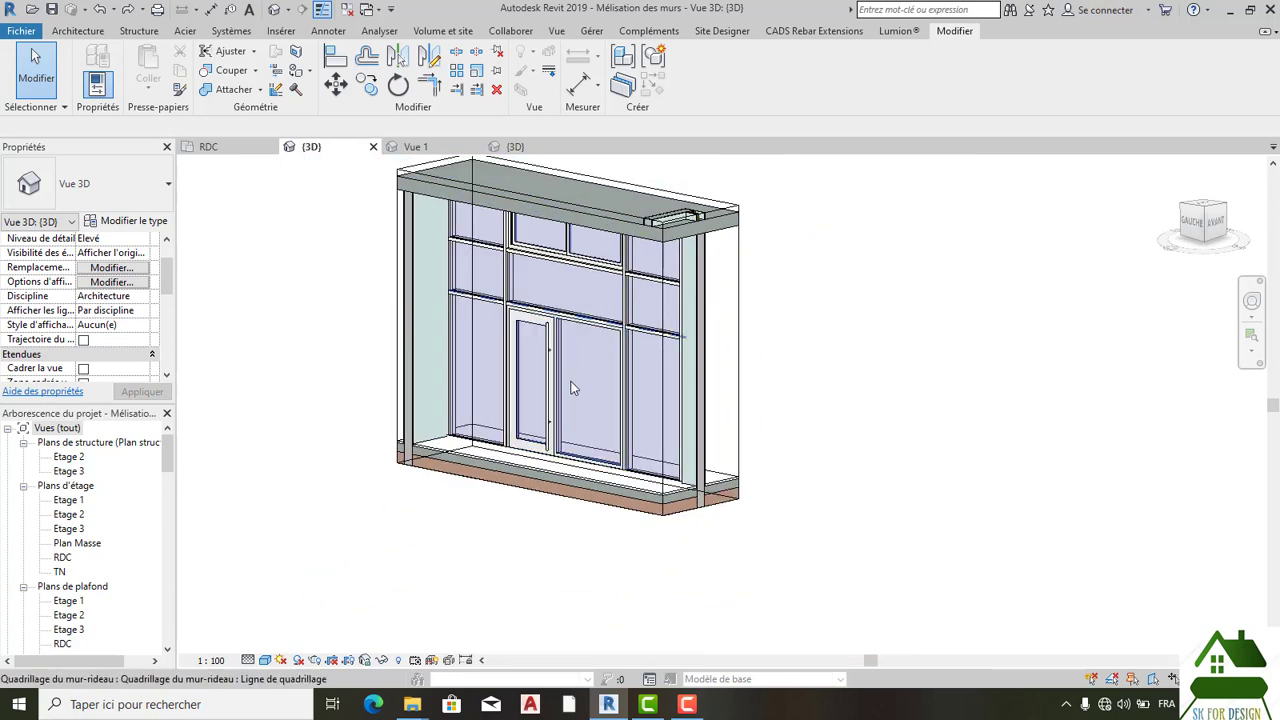
scroll(283, 257, "down", 1)
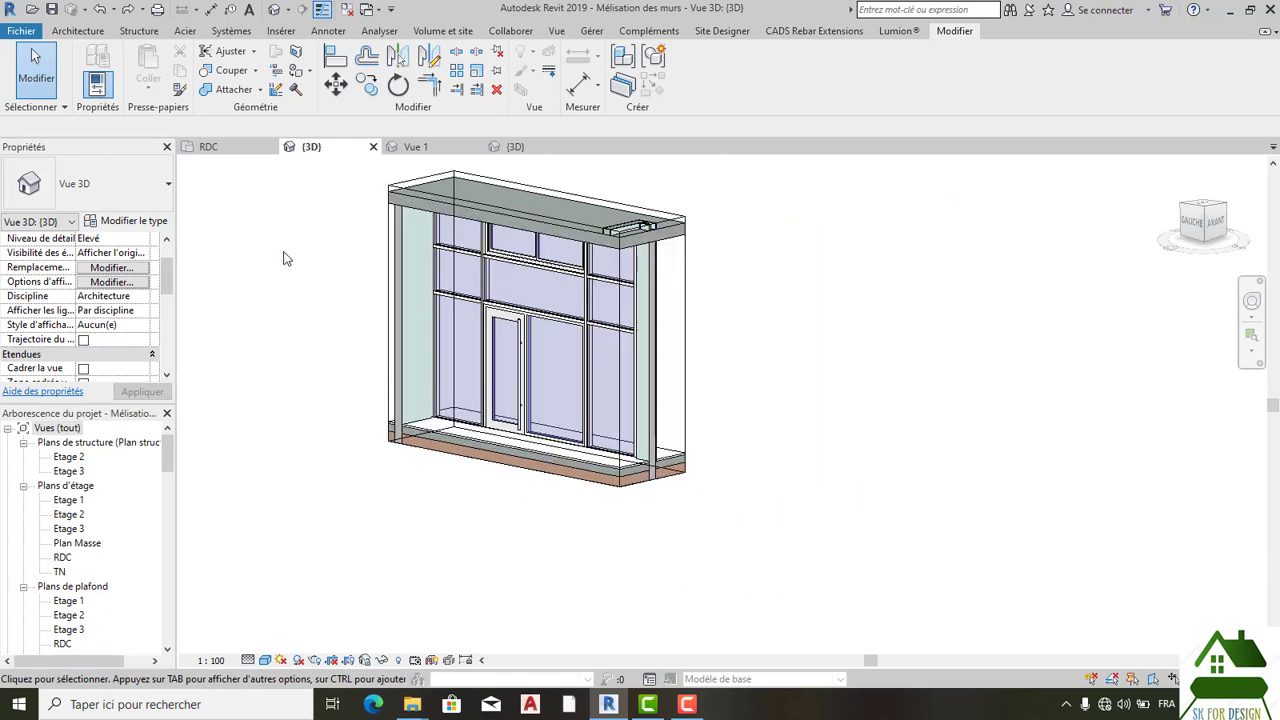
scroll(130, 310, "down", 3)
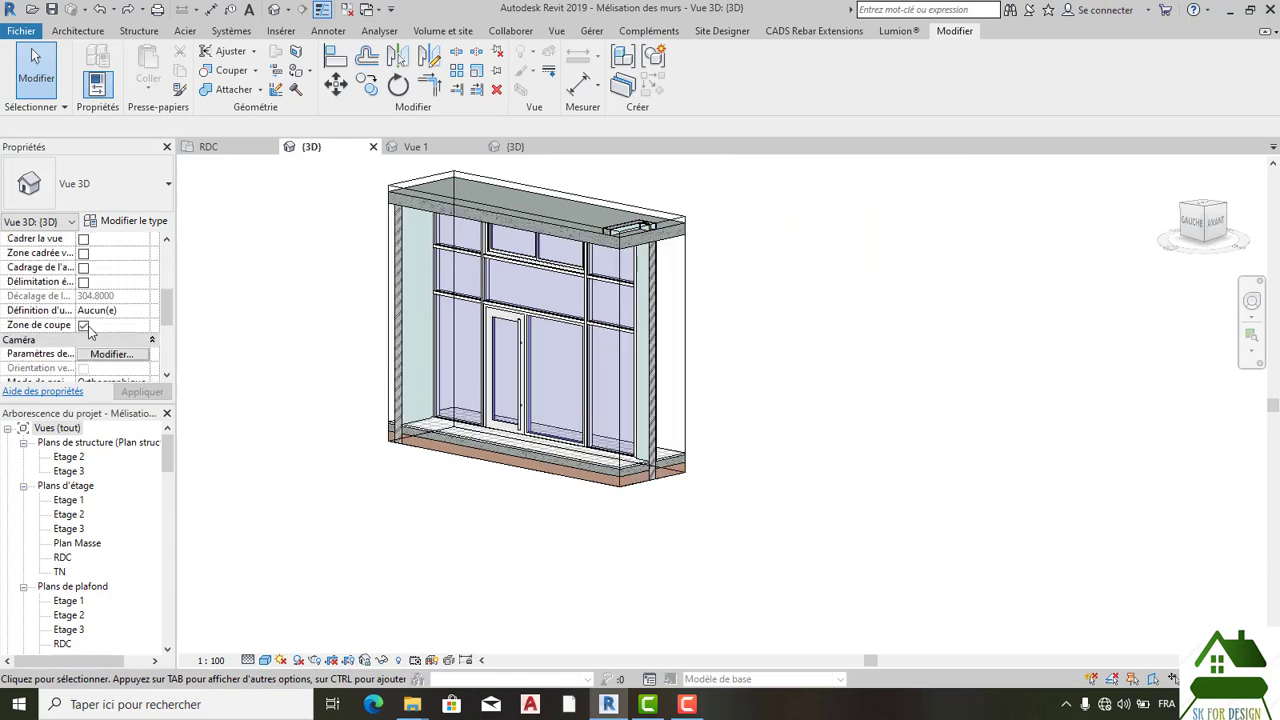
left_click(83, 326)
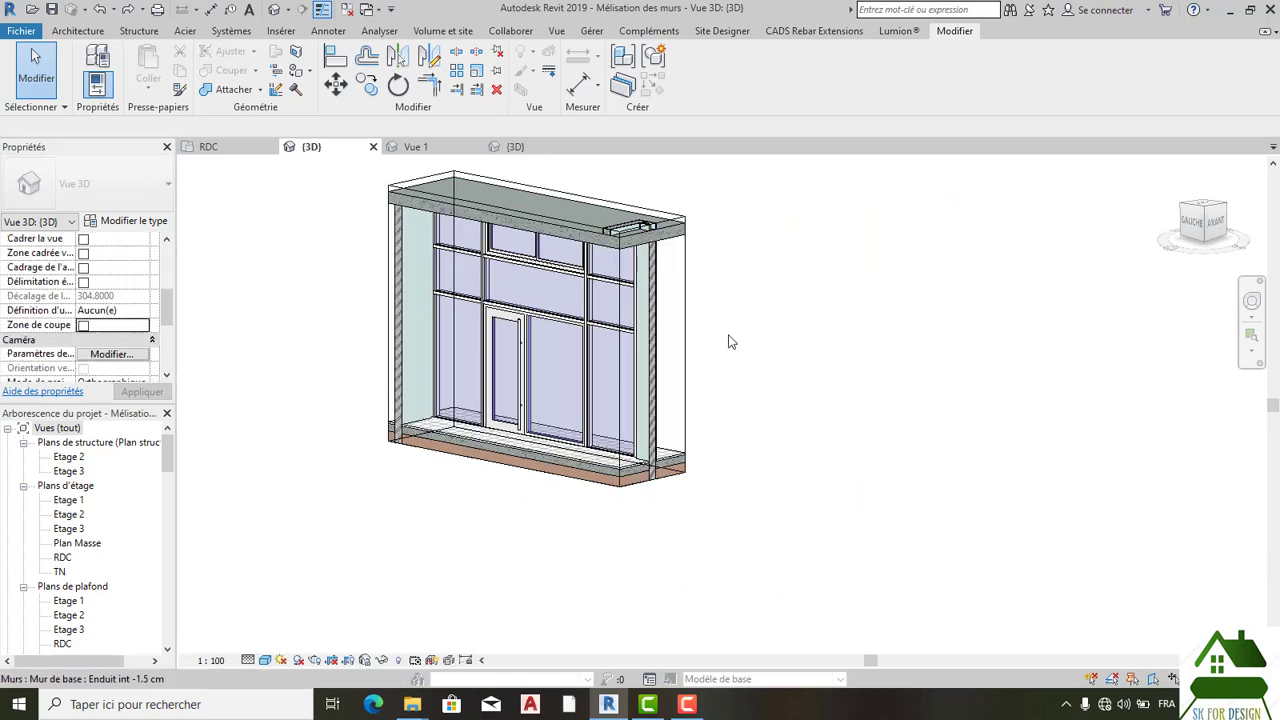
scroll(738, 343, "down", 2)
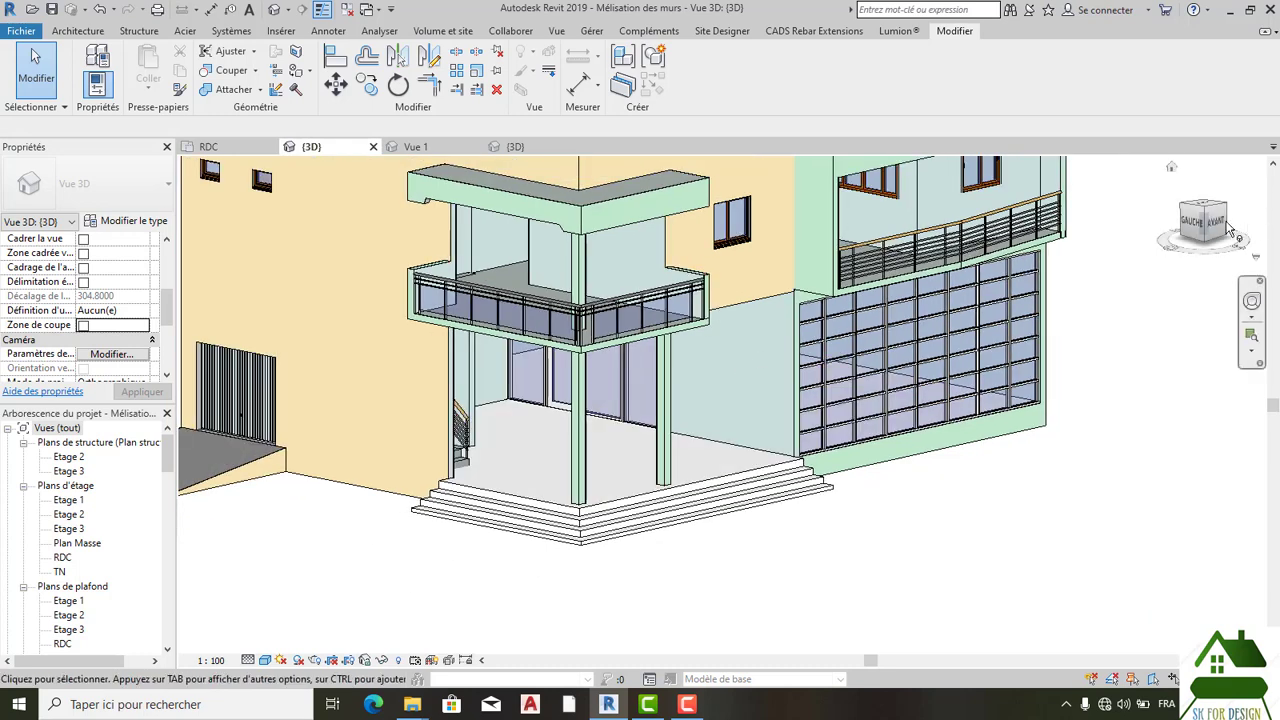
Step: Examine the building's entrance terrace, balconies and curtain walls from several viewing angles and distances
left_click(1228, 228)
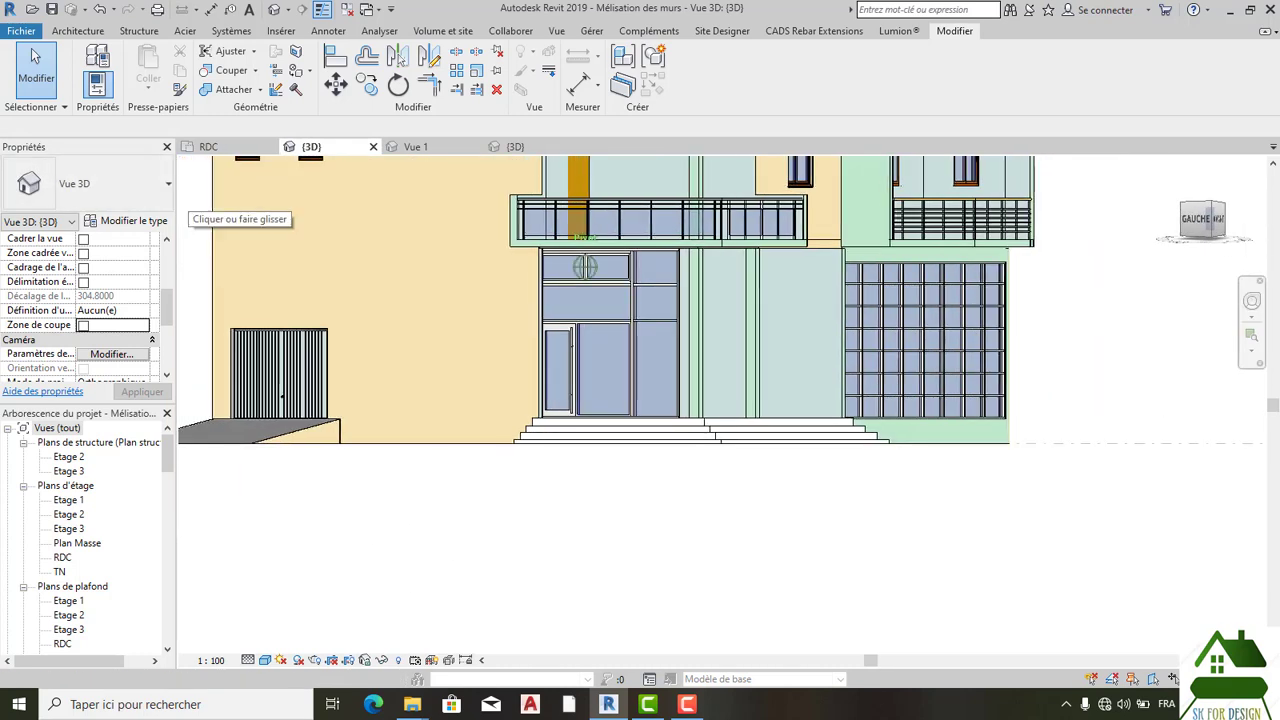
left_click_drag(1228, 228, 1225, 260)
scroll(1078, 320, "down", 1)
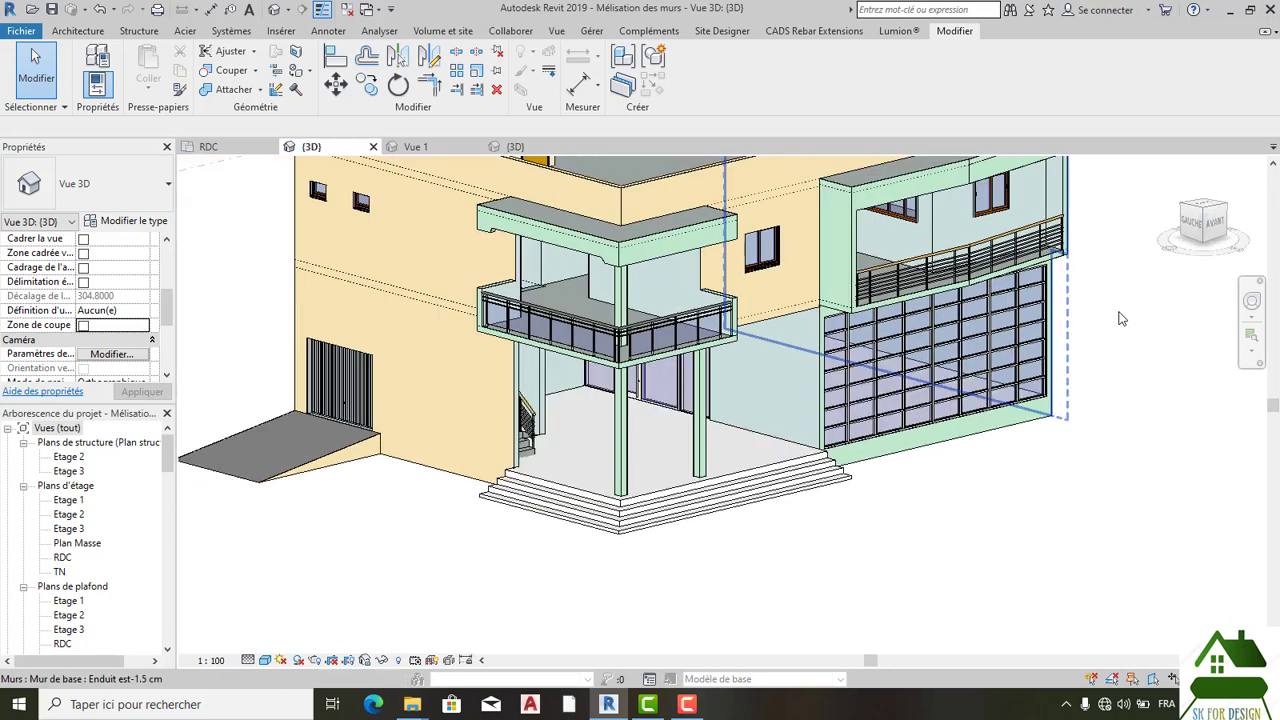
middle_click_drag(1133, 382, 1109, 490)
left_click_drag(1201, 229, 1202, 219)
scroll(840, 387, "up", 1)
scroll(840, 387, "up", 2)
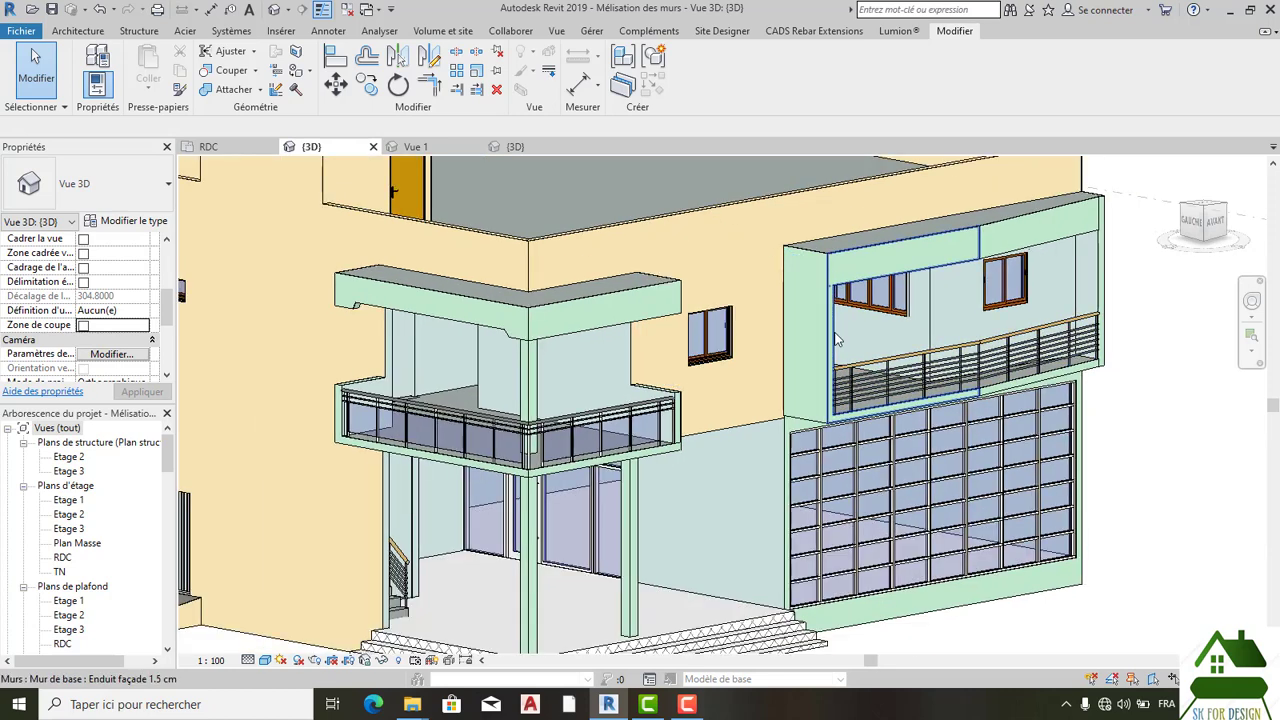
scroll(710, 335, "down", 2)
scroll(110, 550, "down", 2)
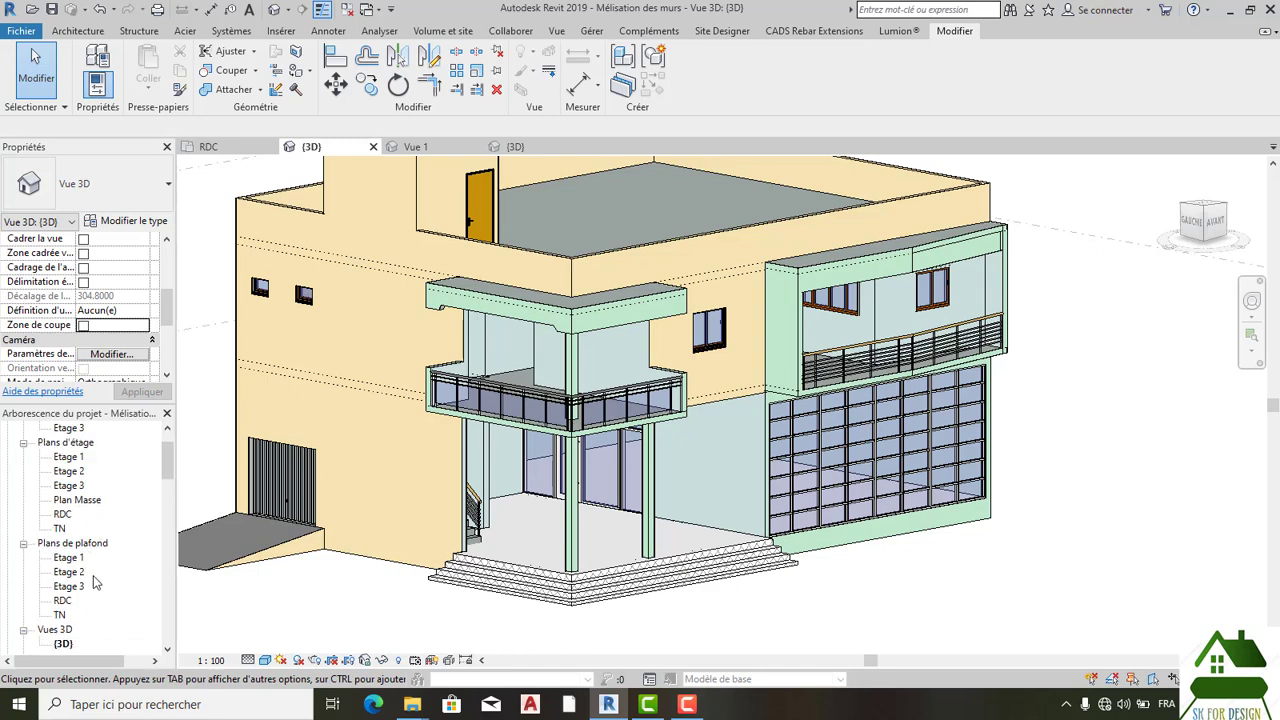
Step: In the RDC floor plan, extend the building section's view depth to about 7.99 and move its line between grids B and C
left_click(222, 149)
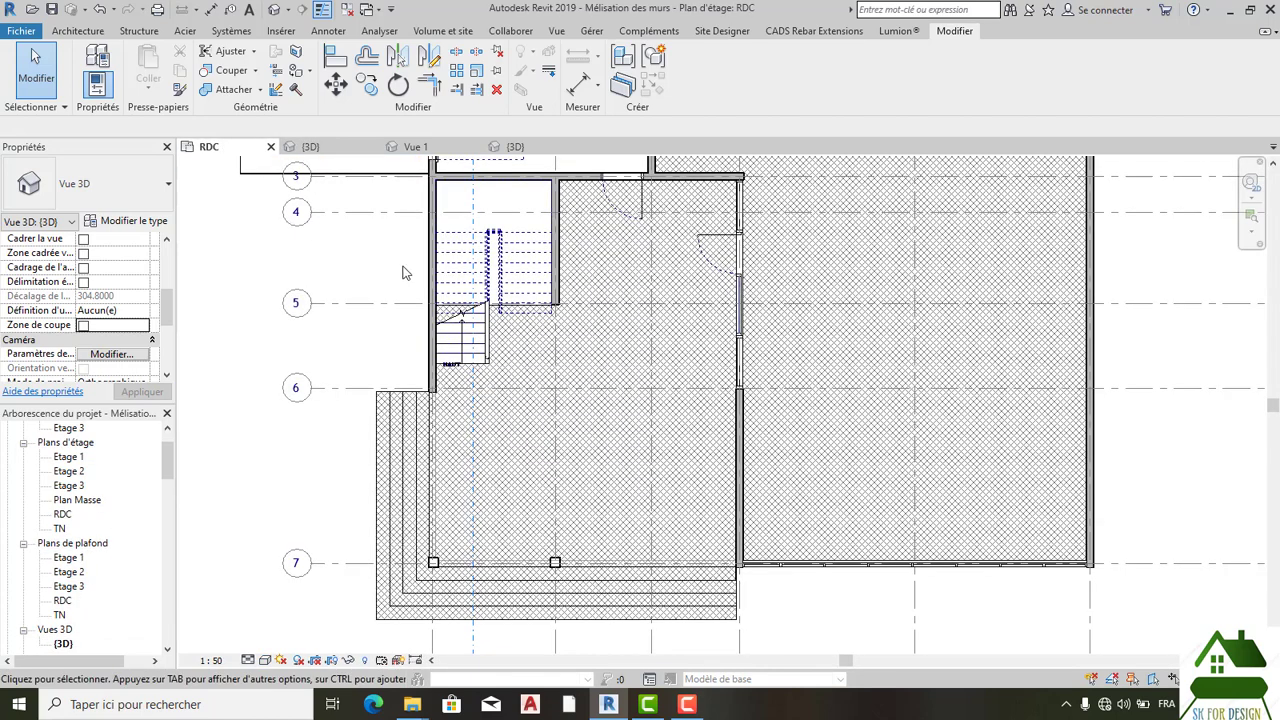
scroll(395, 285, "down", 4)
scroll(360, 295, "up", 2)
scroll(346, 301, "down", 1)
middle_click_drag(333, 306, 366, 360)
scroll(362, 356, "down", 1)
scroll(312, 323, "down", 1)
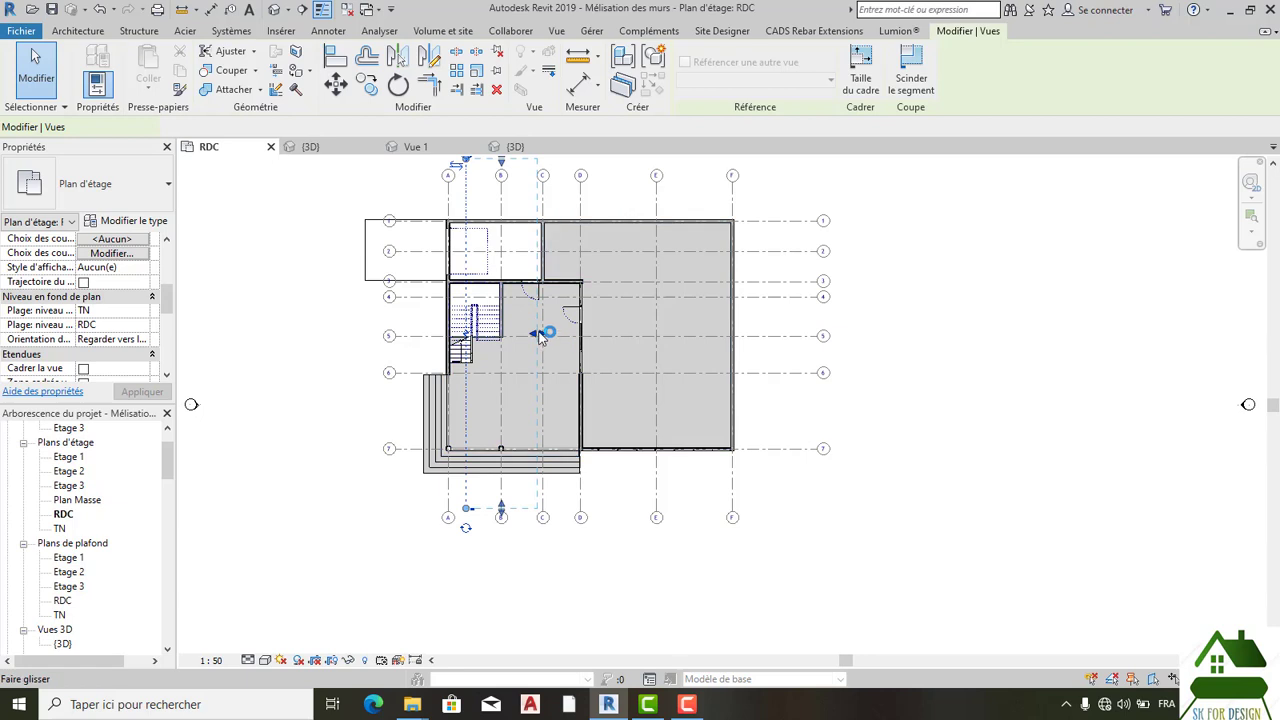
left_click_drag(618, 338, 618, 334)
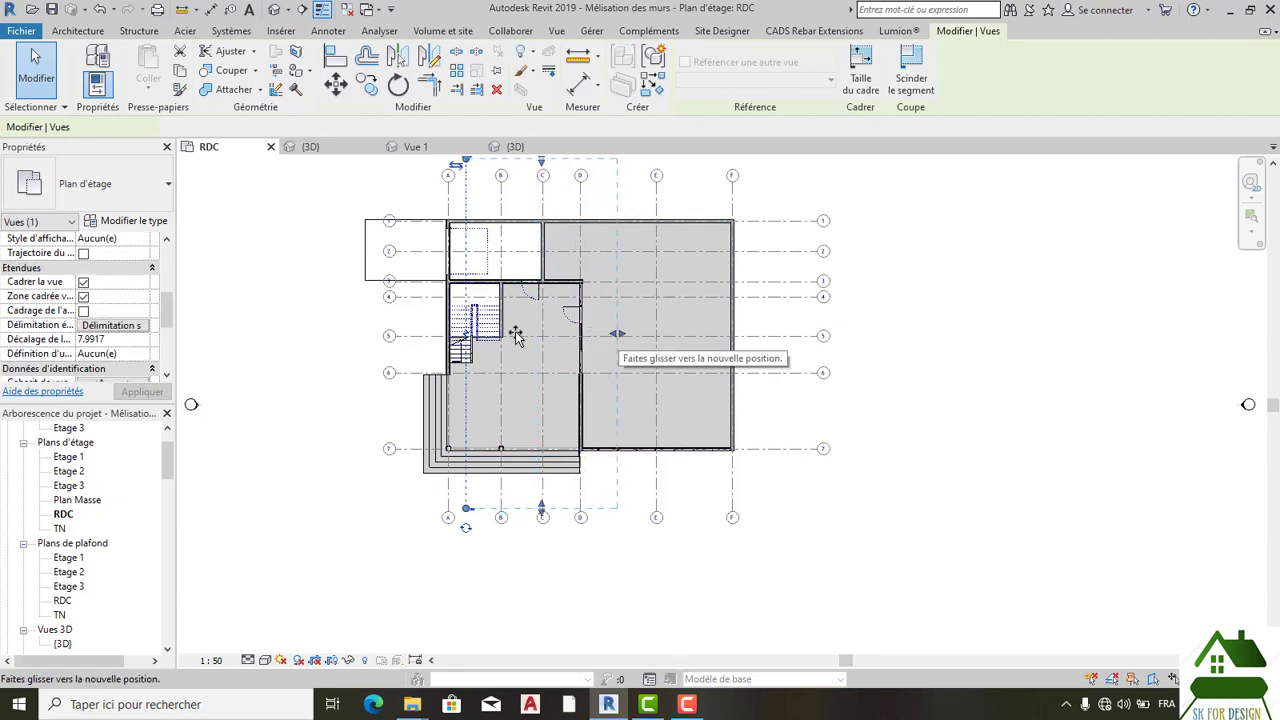
left_click_drag(465, 292, 516, 292)
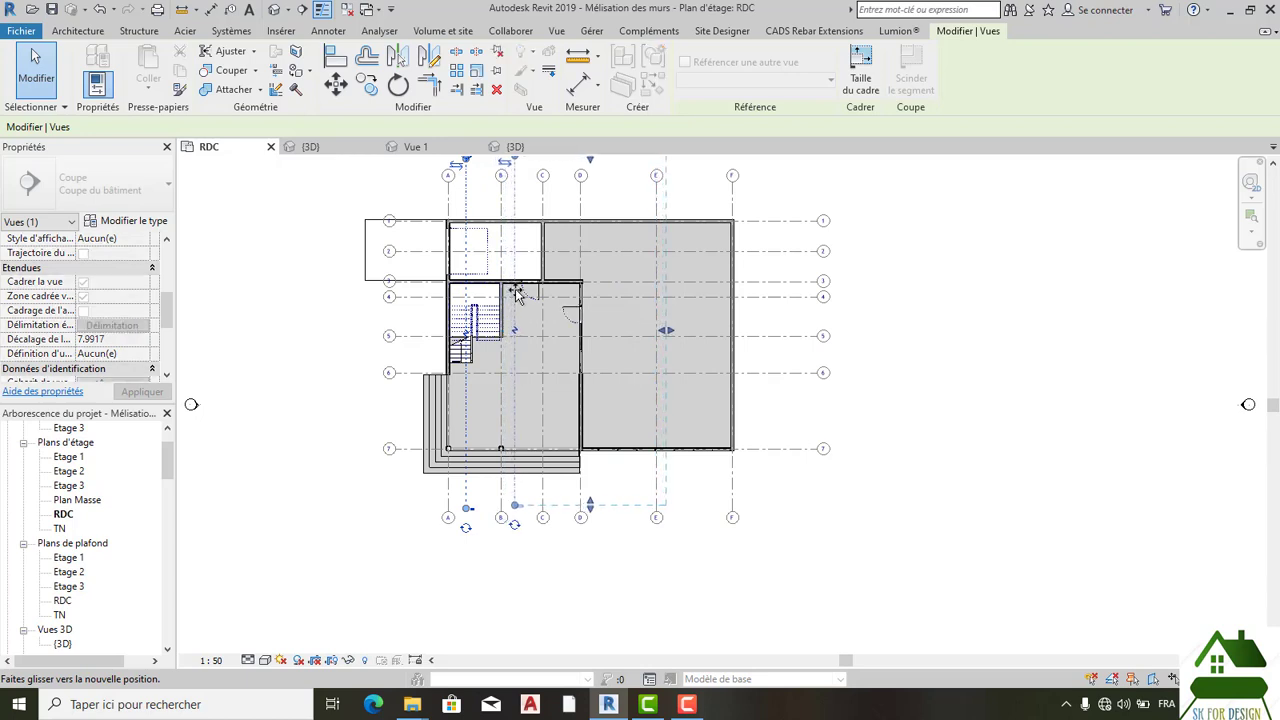
left_click(266, 363)
Step: Open the Coupe 1 section view and examine the entrance curtain wall with its door and sliding window
scroll(350, 365, "down", 1)
left_click(488, 186)
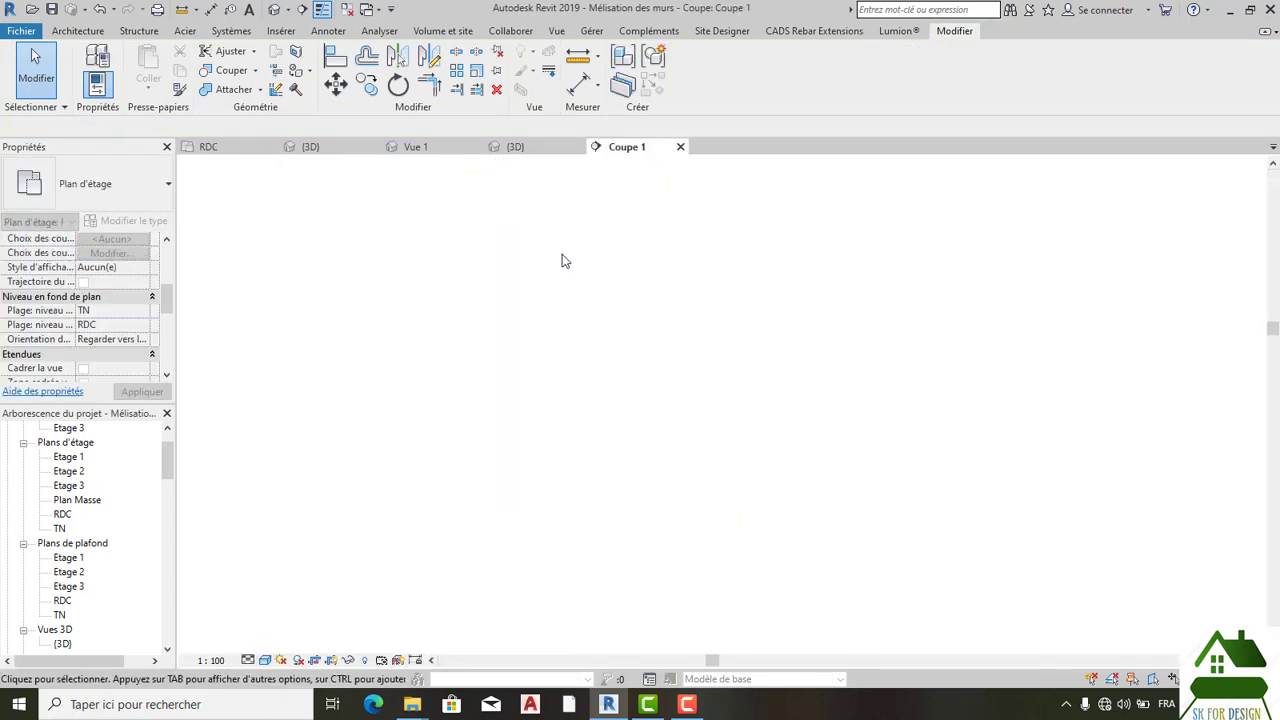
scroll(771, 563, "up", 2)
scroll(771, 563, "up", 4)
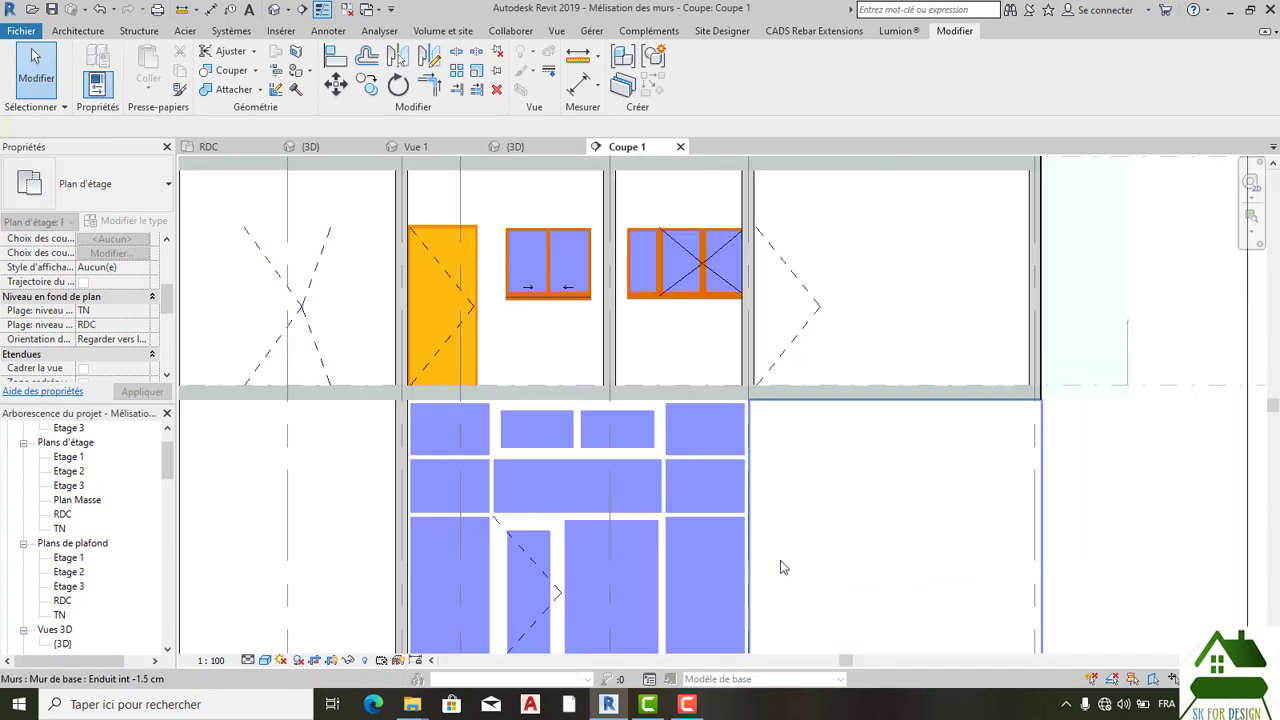
middle_click_drag(780, 563, 825, 443)
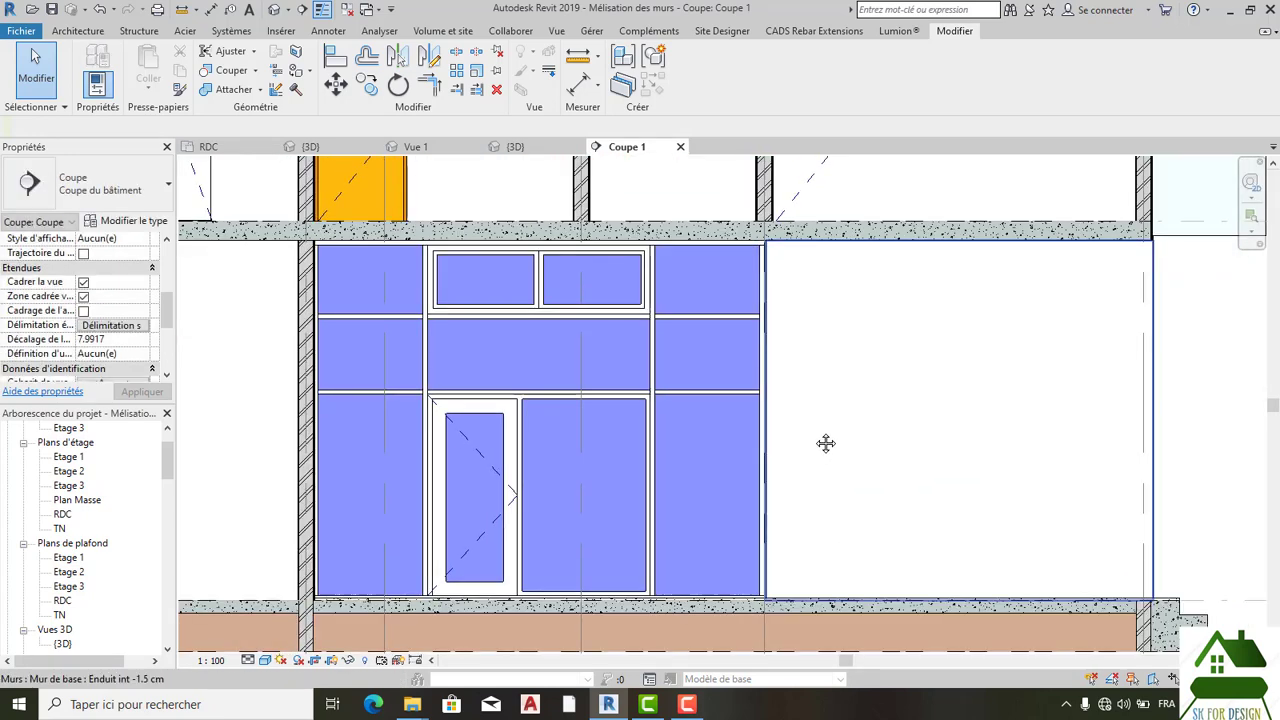
scroll(810, 434, "down", 2)
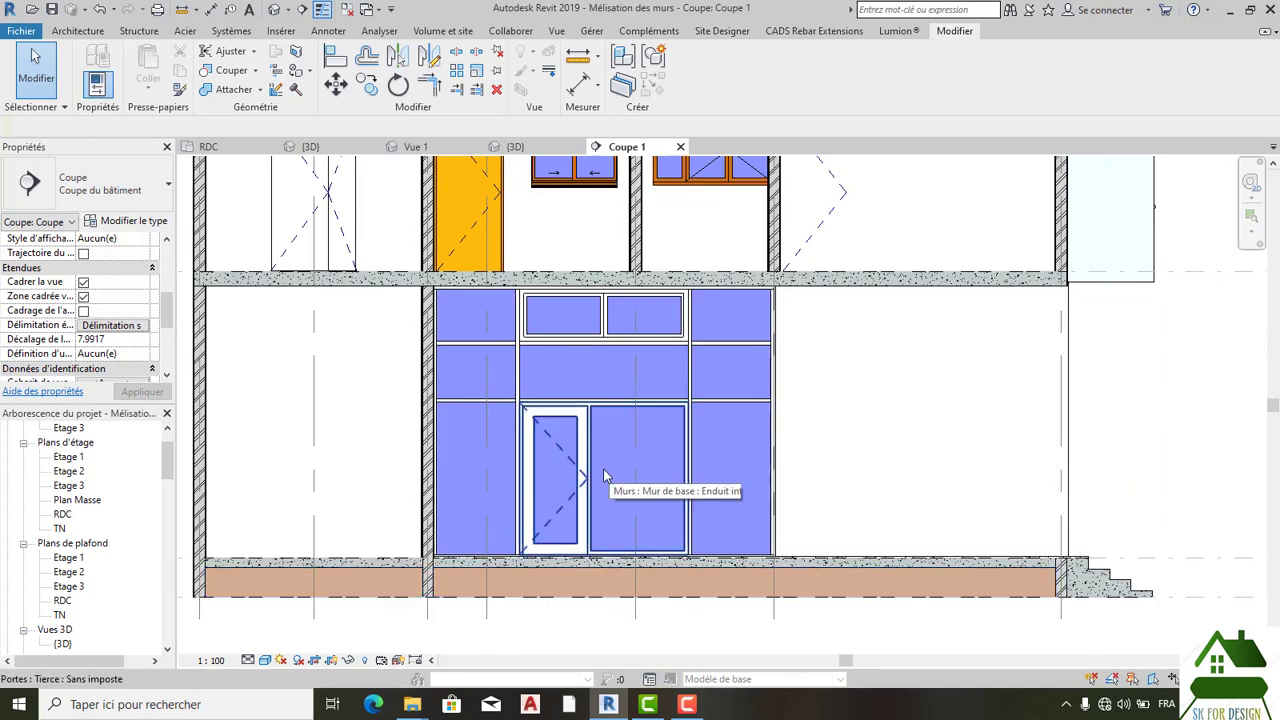
scroll(731, 414, "down", 2)
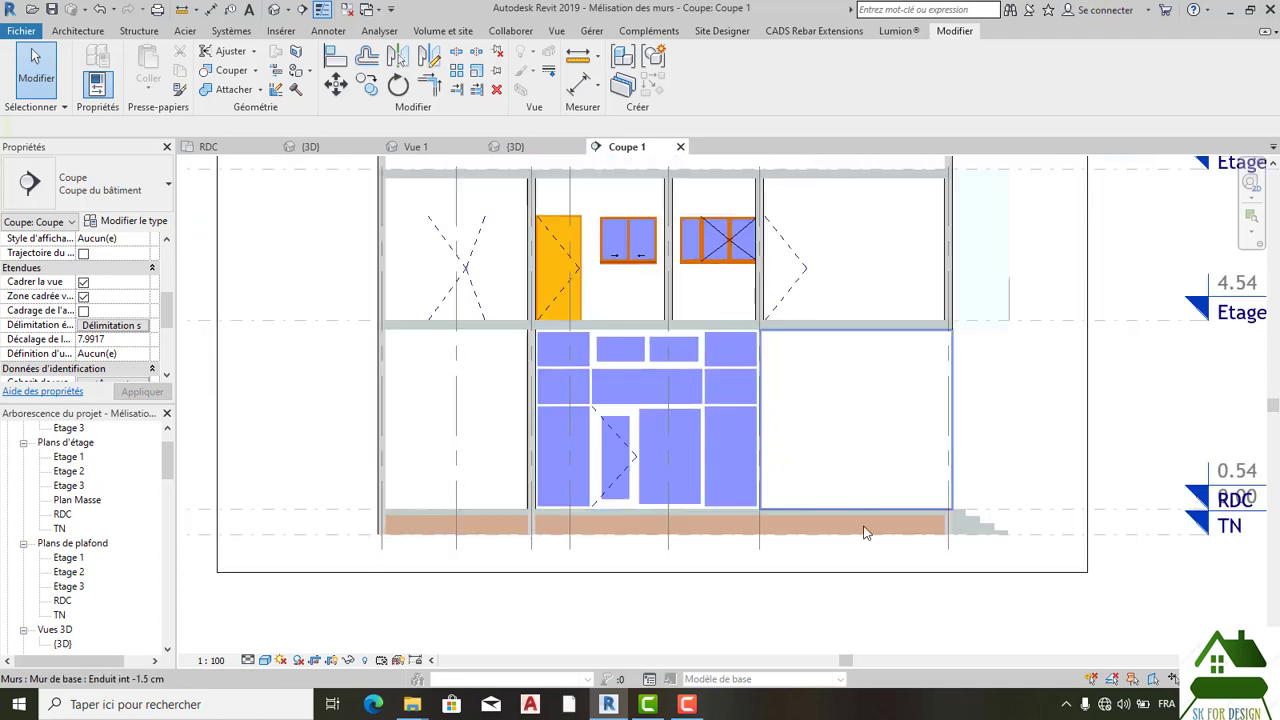
Step: Try the Réaliste visual style on the section view and check the curtain wall in it
left_click(266, 661)
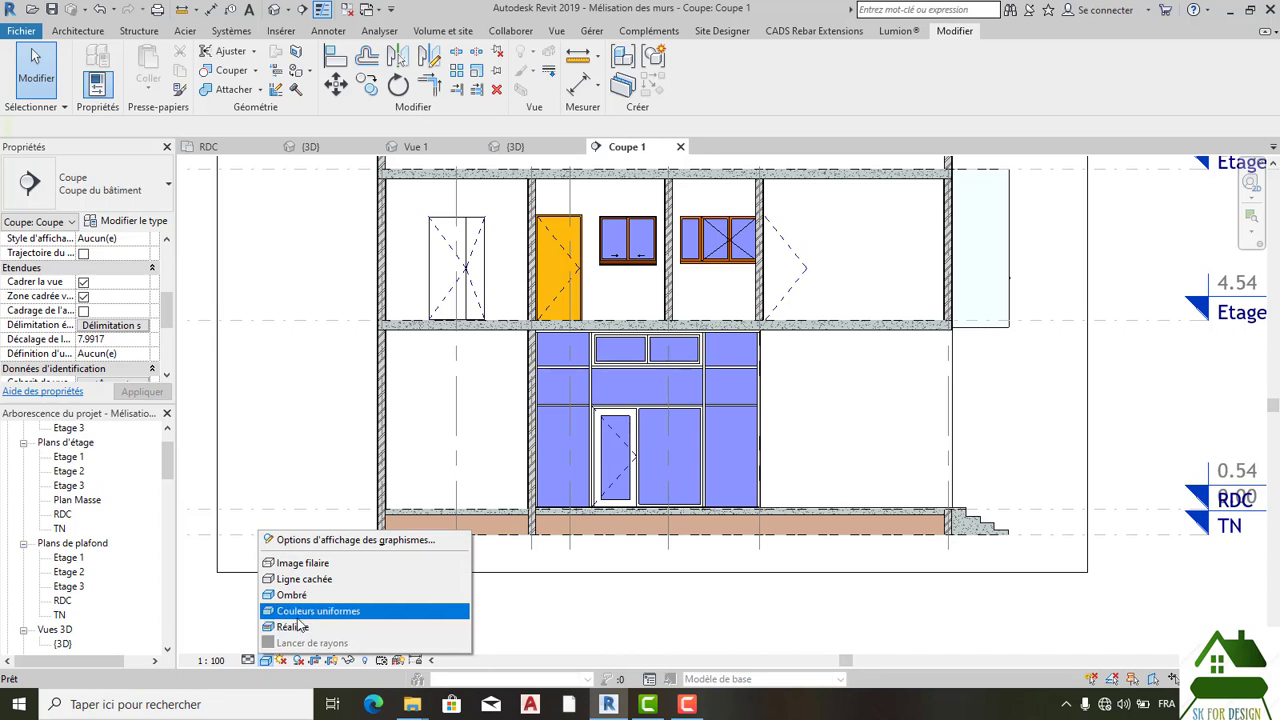
left_click(300, 626)
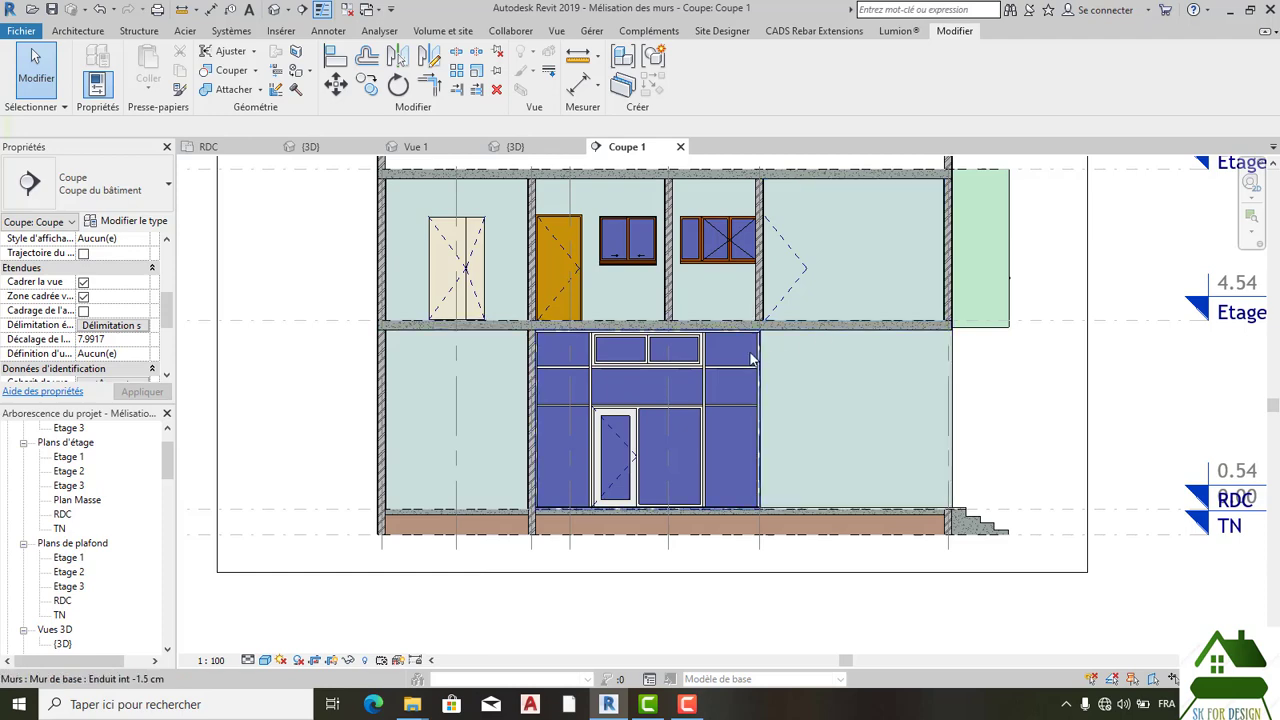
scroll(750, 362, "up", 3)
scroll(801, 398, "down", 3)
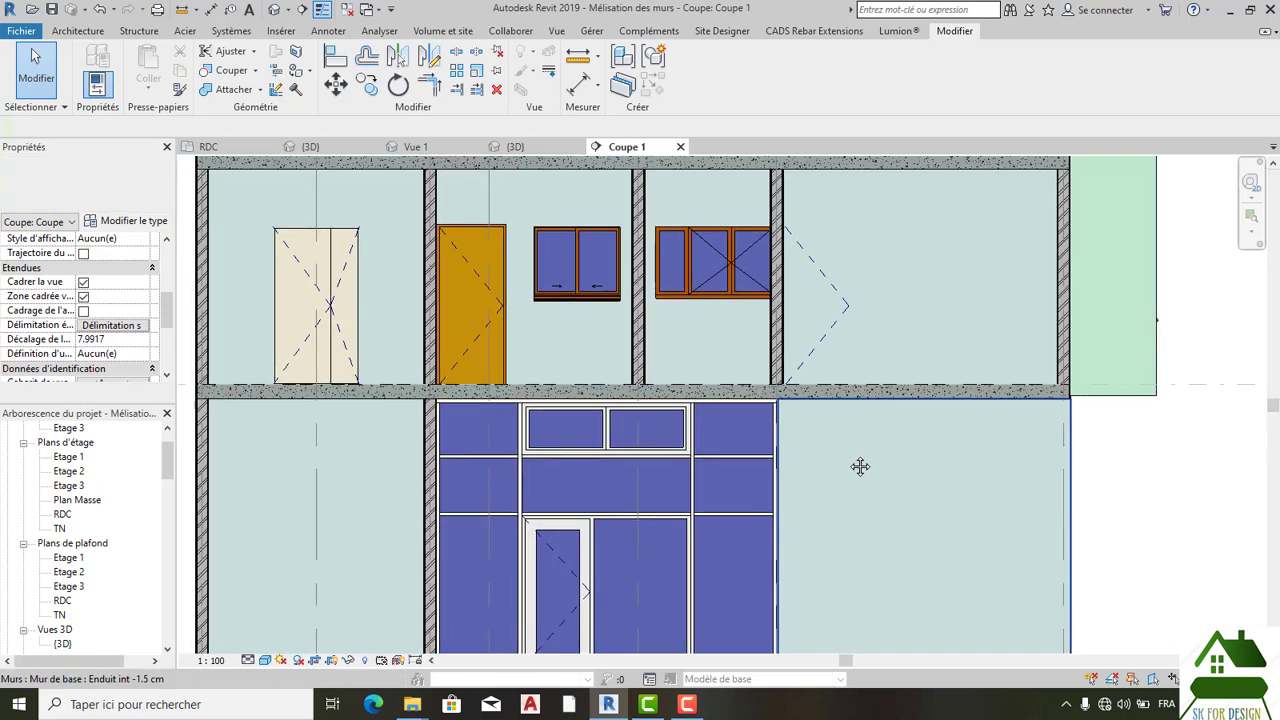
scroll(1060, 466, "down", 3)
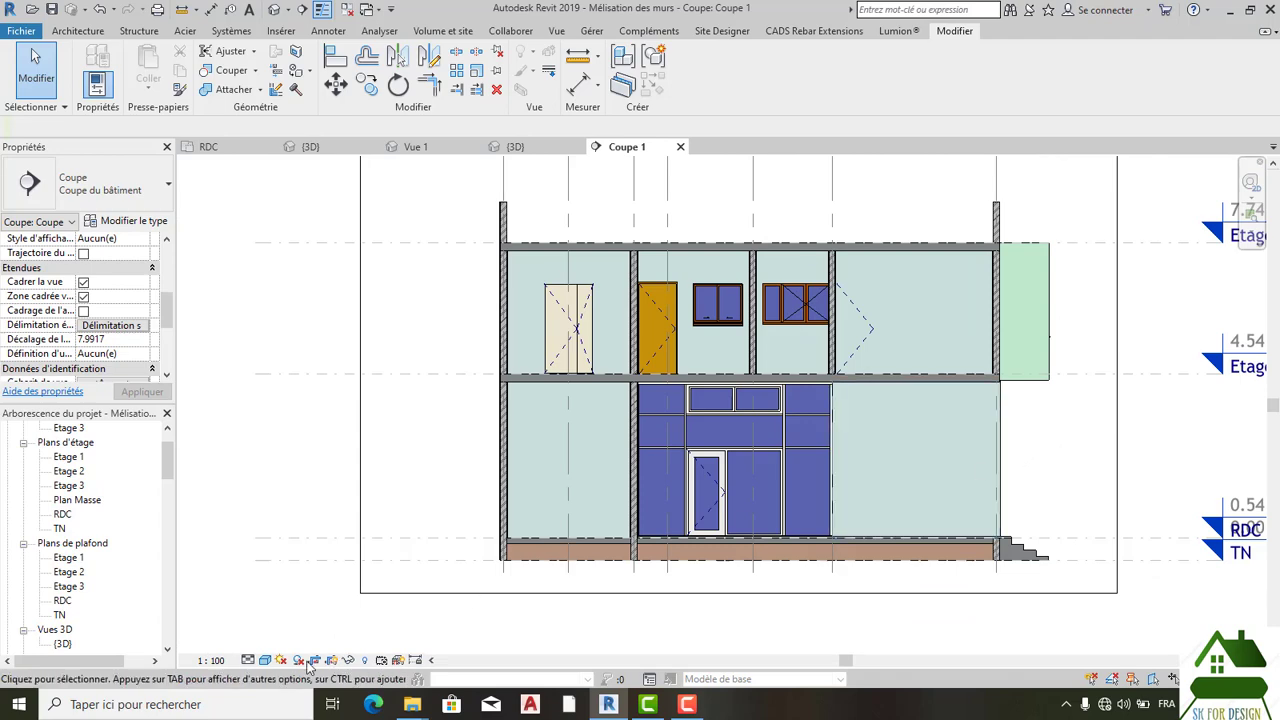
Step: Try the Ligne cachée visual style on the section view and check the entrance door and window
left_click(265, 660)
left_click(287, 581)
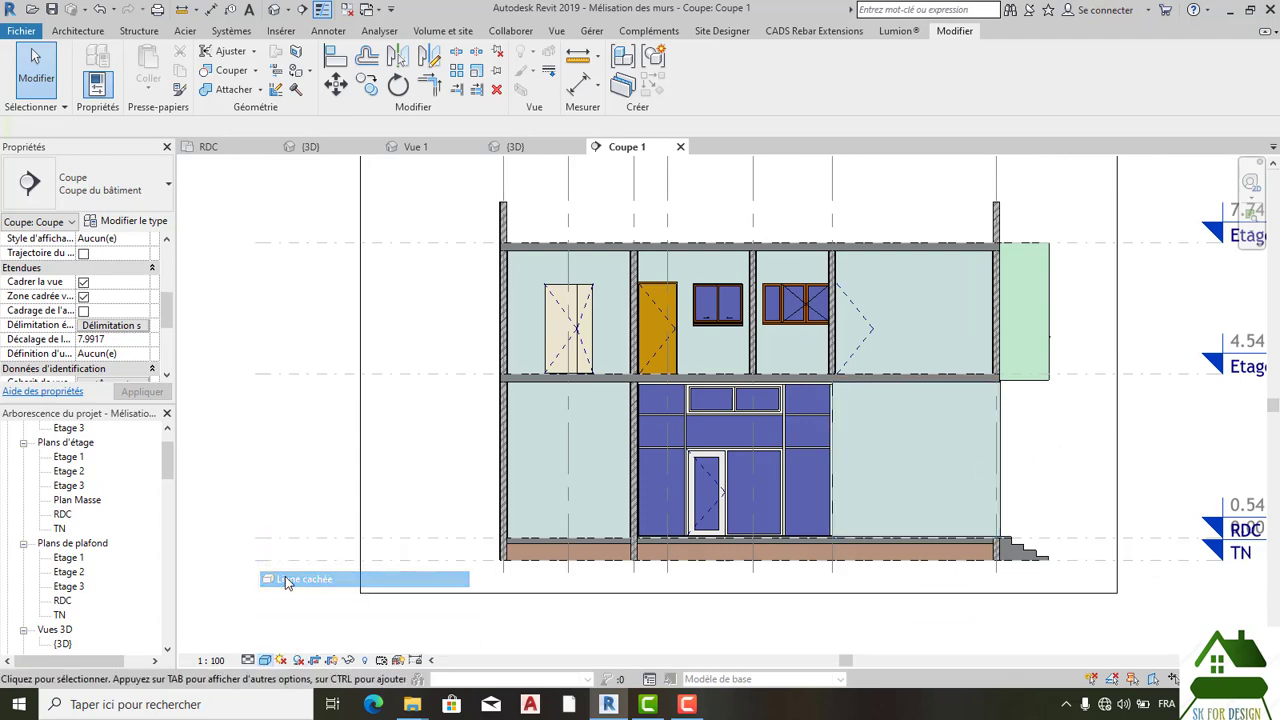
scroll(980, 443, "up", 2)
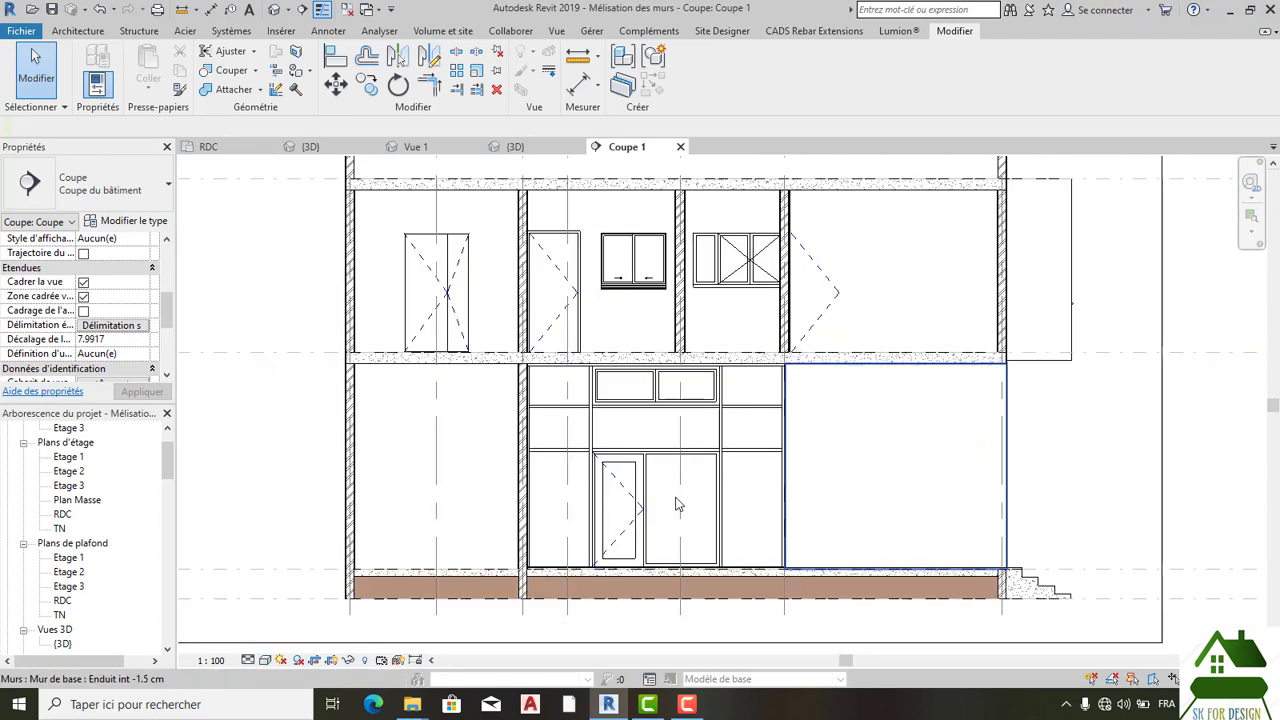
scroll(677, 503, "down", 2)
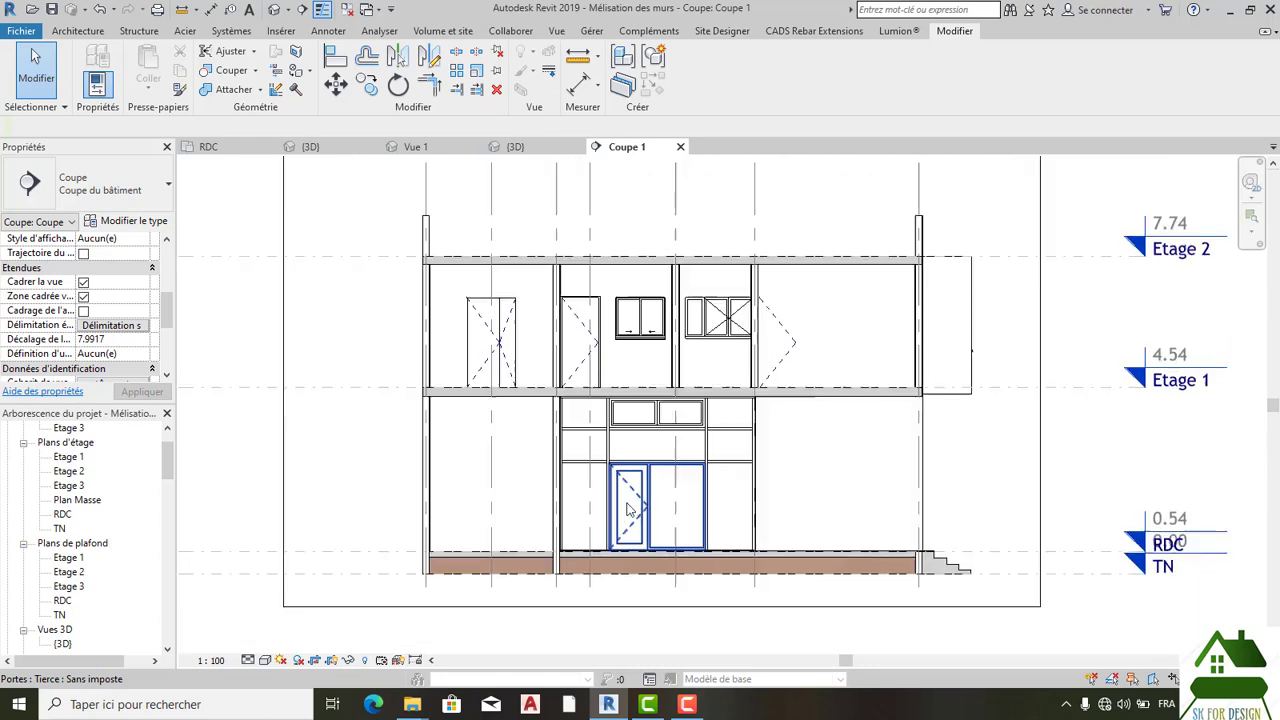
Step: Set the section view's visual style to Couleurs uniformes
left_click(265, 660)
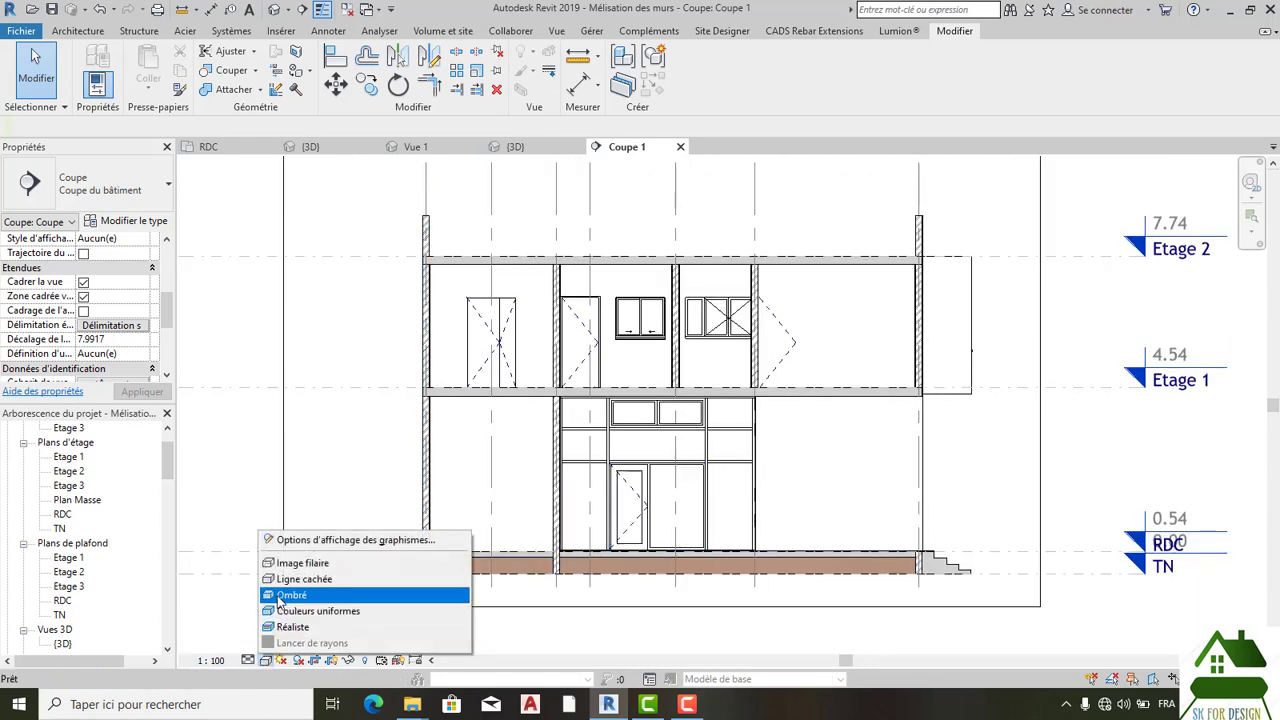
left_click(292, 611)
scroll(328, 560, "down", 1)
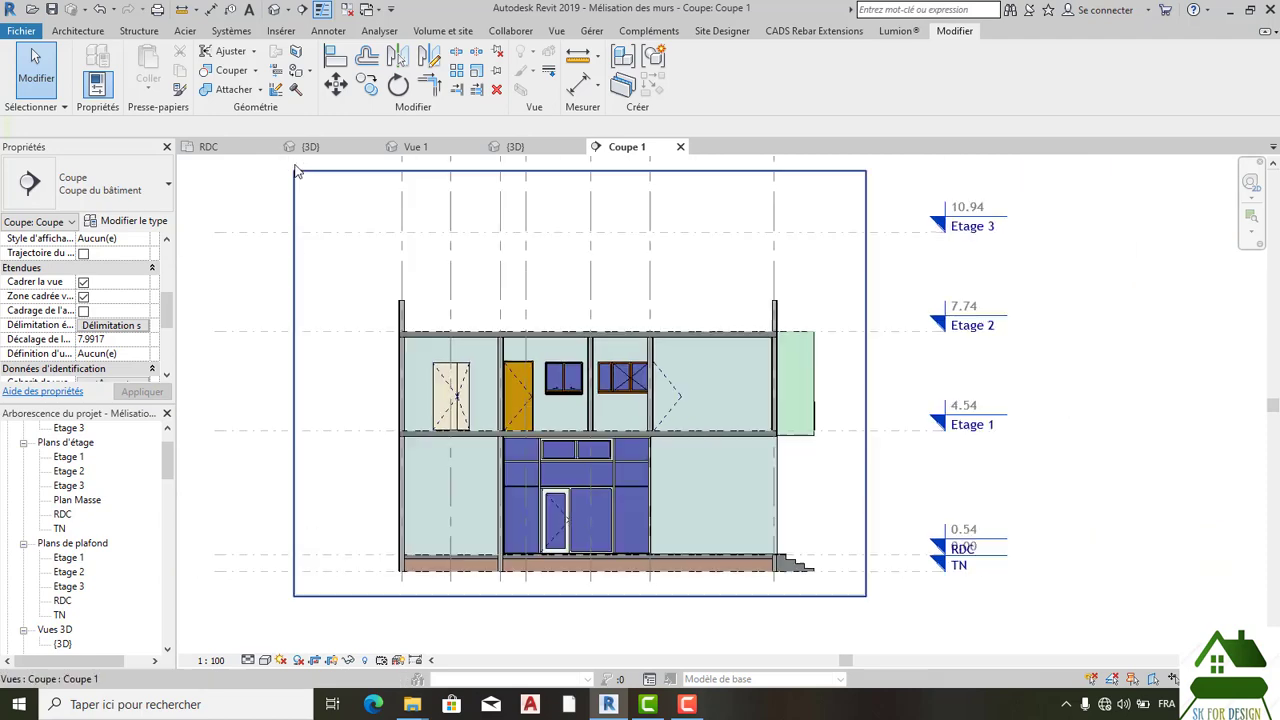
Step: Return to the 3D view of the whole building and look at the entrance from another angle
left_click(342, 149)
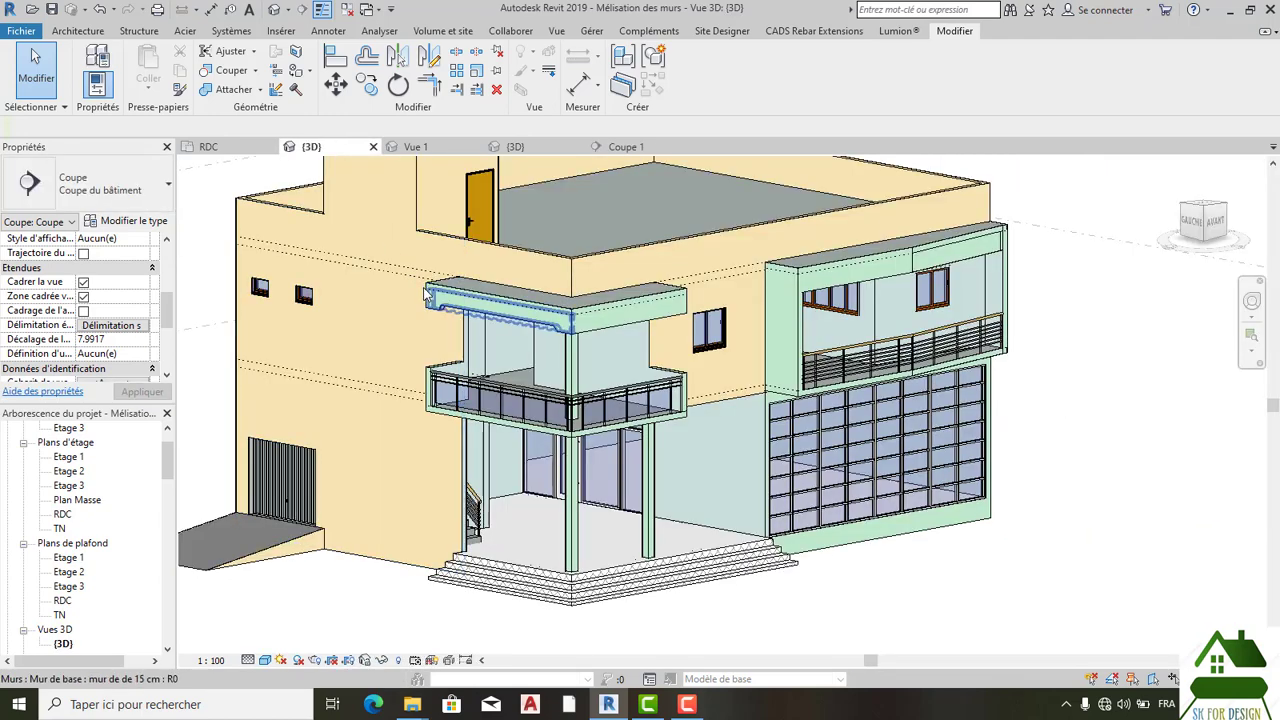
scroll(420, 288, "down", 2)
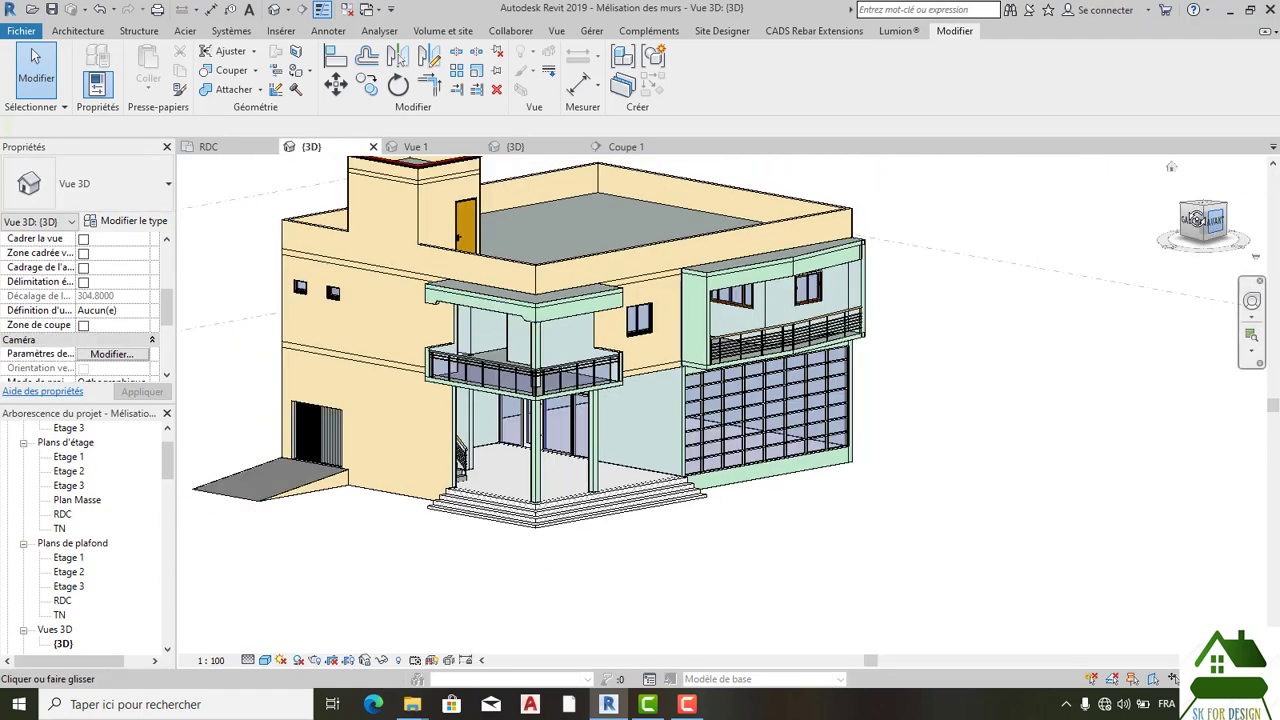
left_click_drag(1196, 218, 1279, 211)
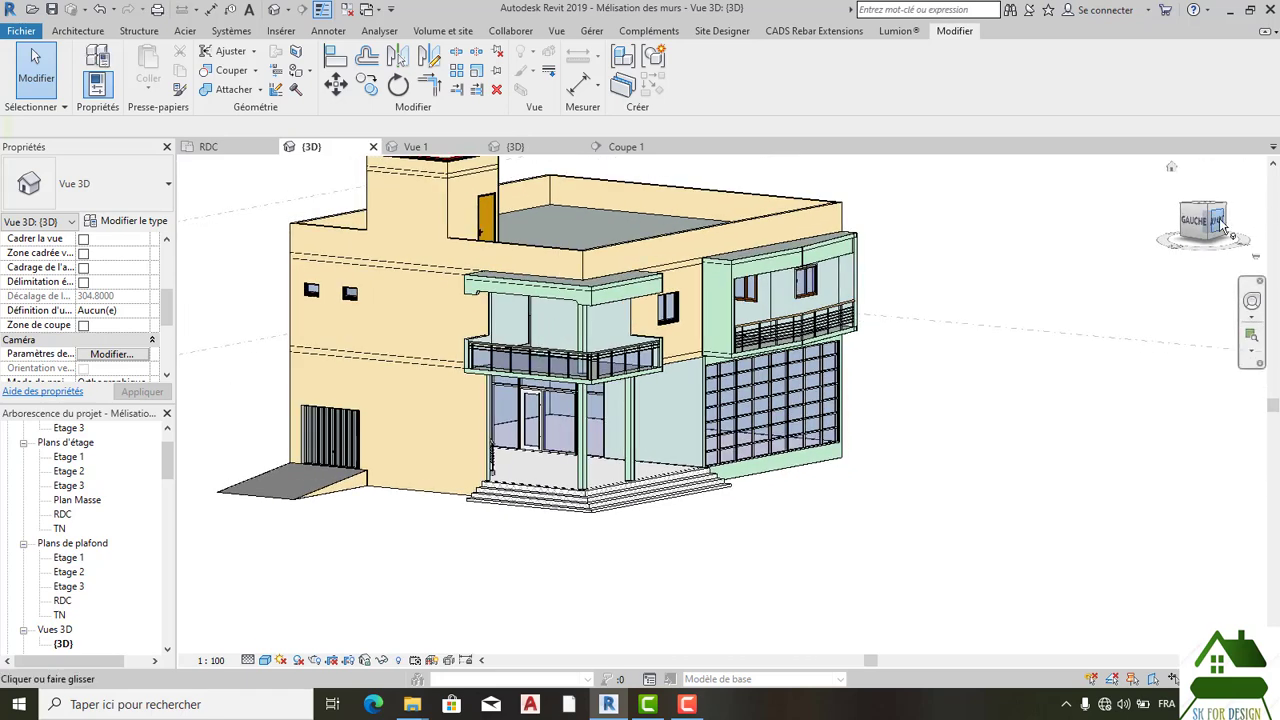